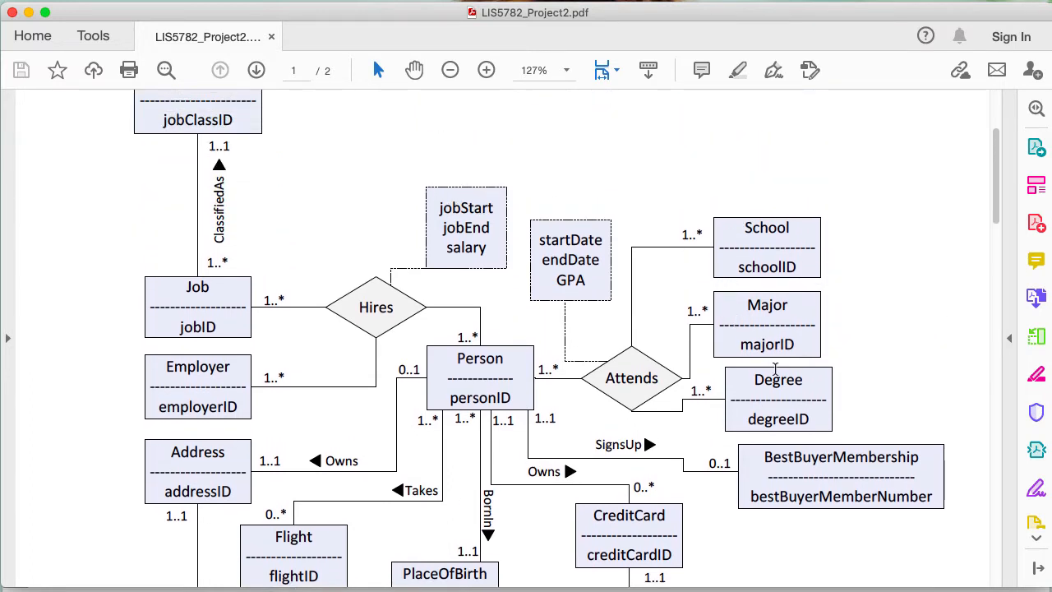
- Examine the Project 1 ERD's entities and relationships, from Person down to Flight, Airport, CreditCard, Item and Retailer
{"action": "scroll", "coordinate": [827, 466], "scroll_direction": "down", "scroll_amount": 1}
{"action": "scroll", "coordinate": [826, 465], "scroll_direction": "down", "scroll_amount": 10}
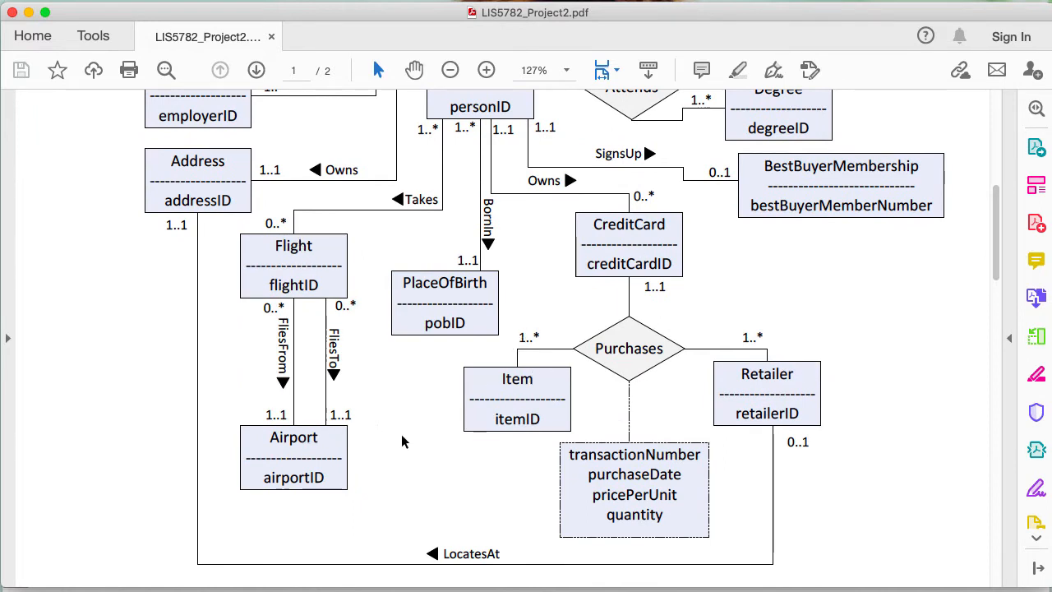
{"action": "scroll", "coordinate": [555, 391], "scroll_direction": "up", "scroll_amount": 4}
{"action": "scroll", "coordinate": [556, 398], "scroll_direction": "up", "scroll_amount": 6}
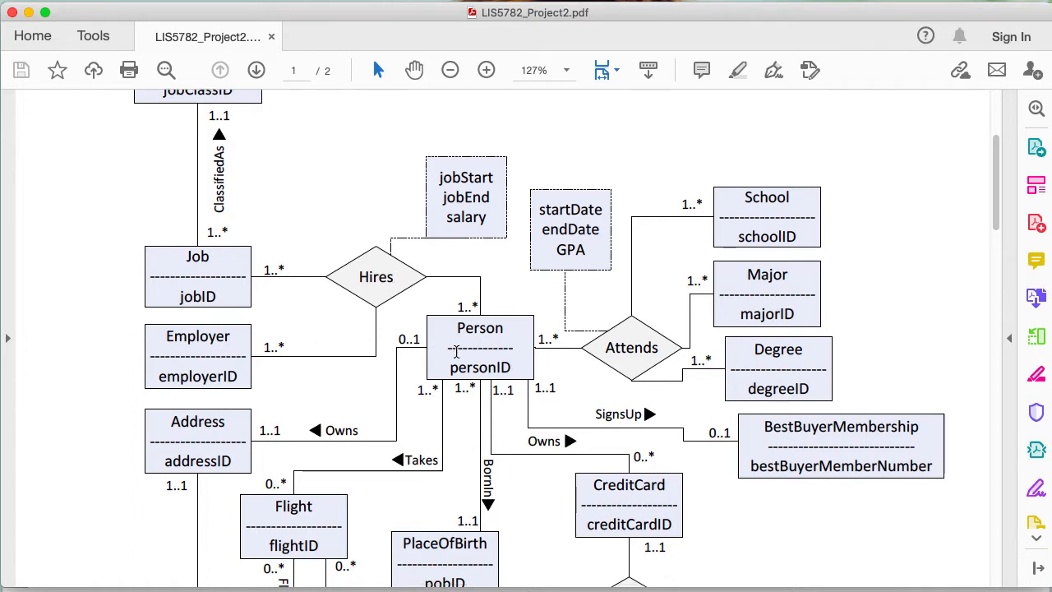
{"action": "scroll", "coordinate": [456, 352], "scroll_direction": "down", "scroll_amount": 3}
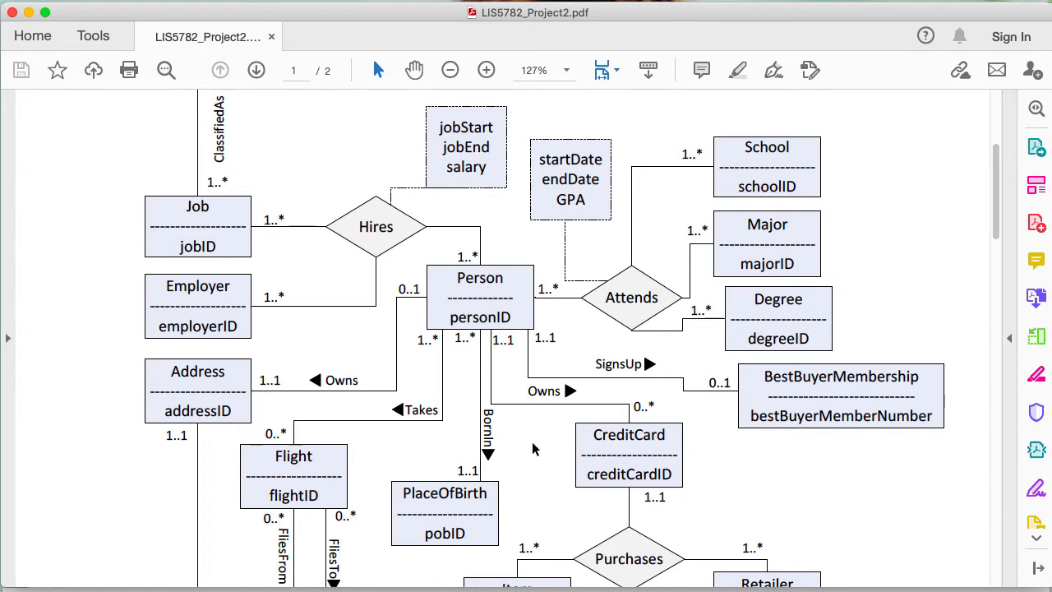
{"action": "scroll", "coordinate": [537, 414], "scroll_direction": "down", "scroll_amount": 5}
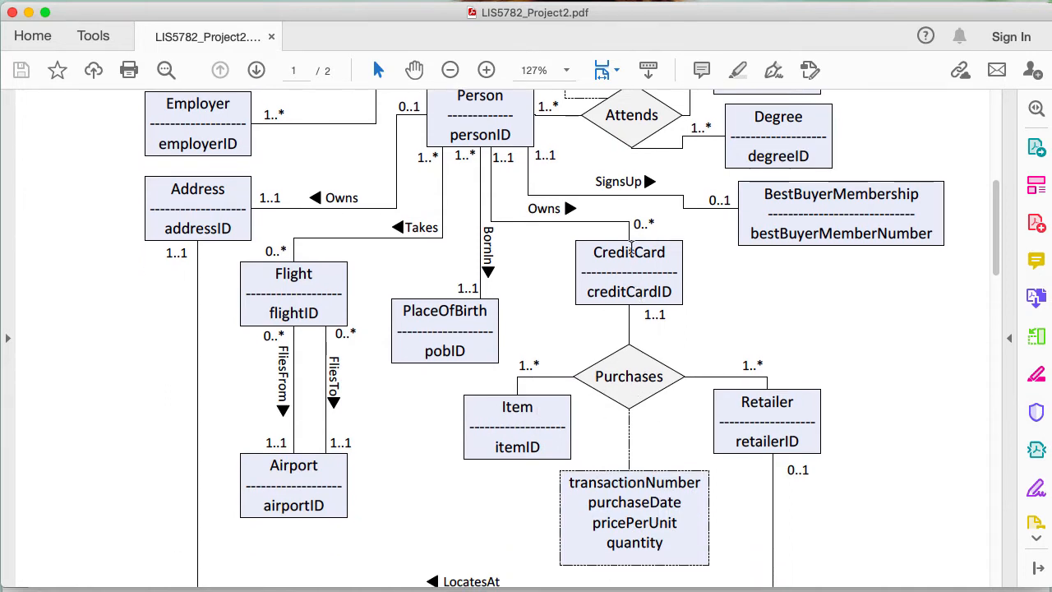
{"action": "scroll", "coordinate": [758, 462], "scroll_direction": "down", "scroll_amount": 1}
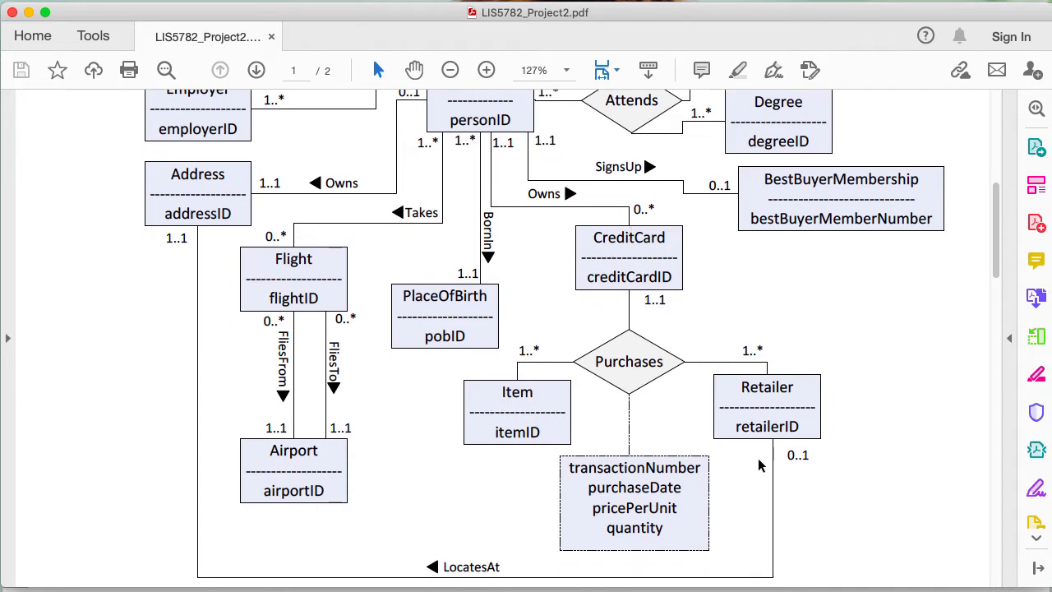
{"action": "scroll", "coordinate": [758, 463], "scroll_direction": "up", "scroll_amount": 2}
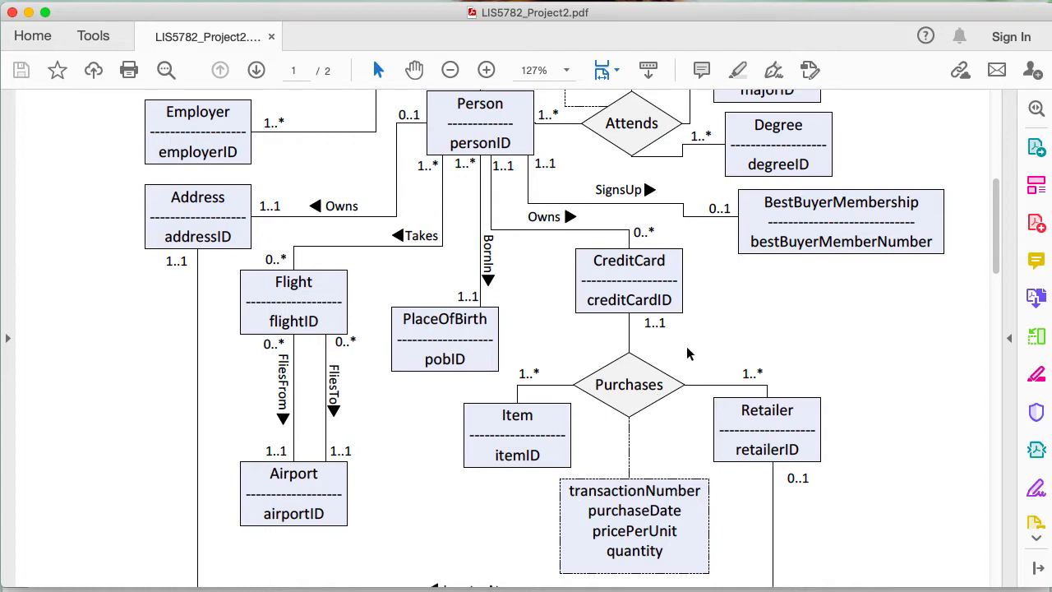
{"action": "scroll", "coordinate": [689, 354], "scroll_direction": "up", "scroll_amount": 10}
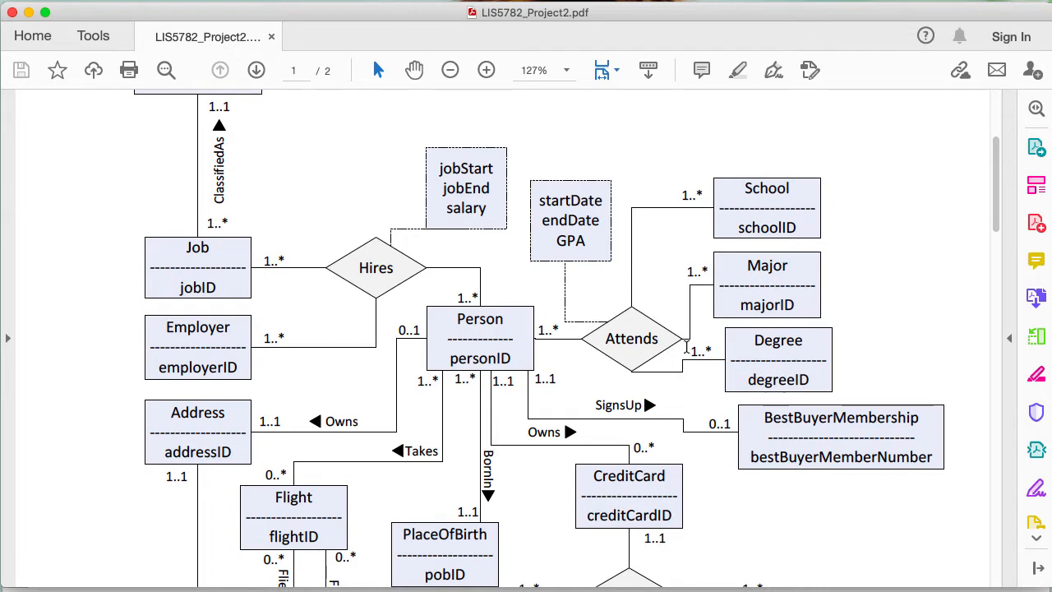
{"action": "scroll", "coordinate": [687, 347], "scroll_direction": "down", "scroll_amount": 3}
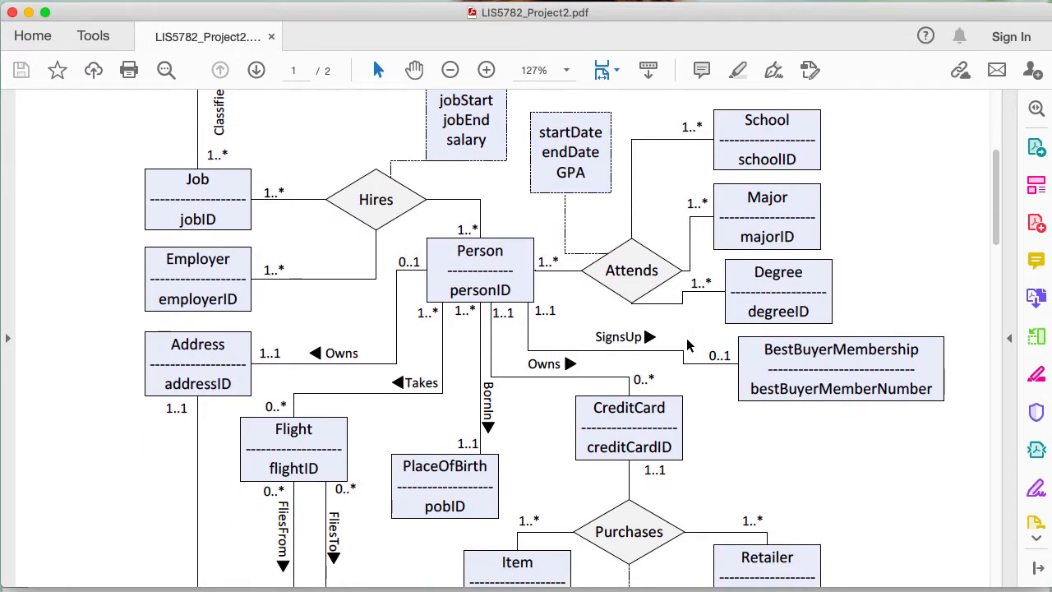
- Examine the Hires, Purchases and Attends diamond relationships in the ERD together with their attached attributes
{"action": "scroll", "coordinate": [689, 345], "scroll_direction": "up", "scroll_amount": 2}
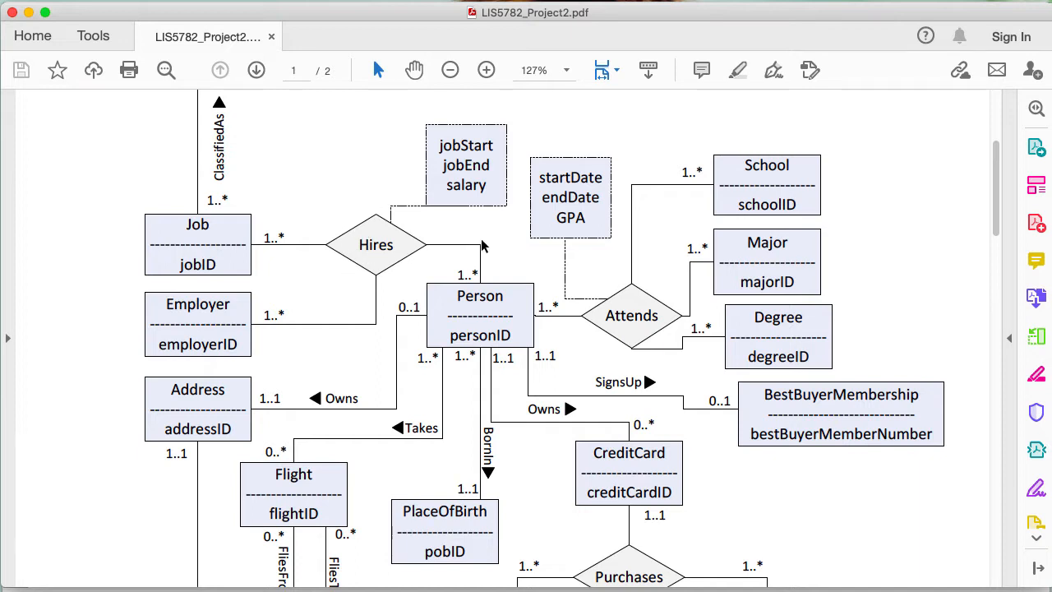
{"action": "scroll", "coordinate": [625, 338], "scroll_direction": "down", "scroll_amount": 5}
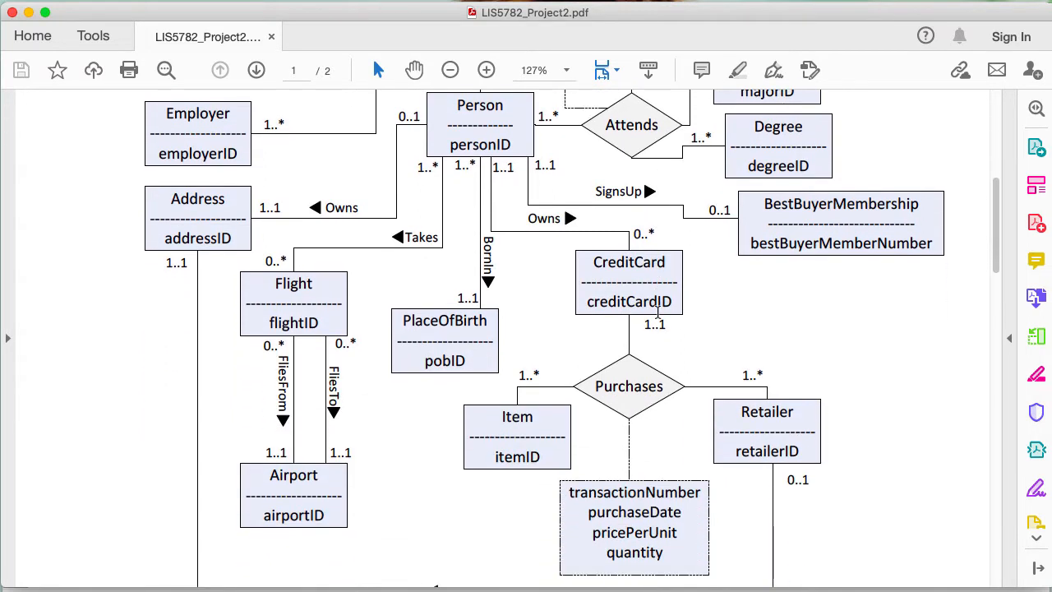
{"action": "scroll", "coordinate": [651, 399], "scroll_direction": "down", "scroll_amount": 2}
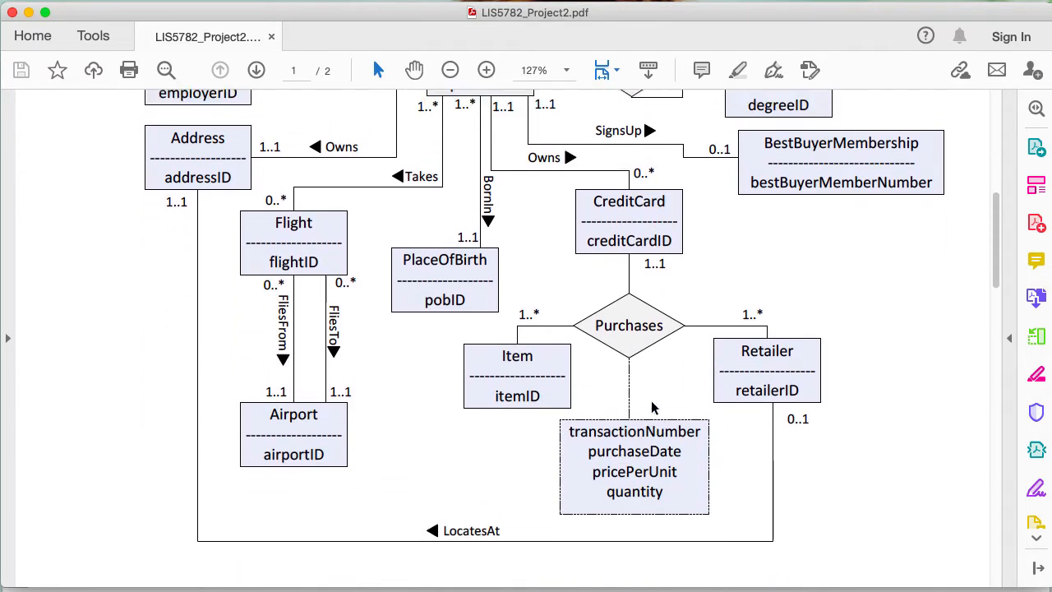
{"action": "scroll", "coordinate": [651, 400], "scroll_direction": "up", "scroll_amount": 5}
{"action": "scroll", "coordinate": [651, 400], "scroll_direction": "up", "scroll_amount": 4}
{"action": "scroll", "coordinate": [650, 401], "scroll_direction": "down", "scroll_amount": 3}
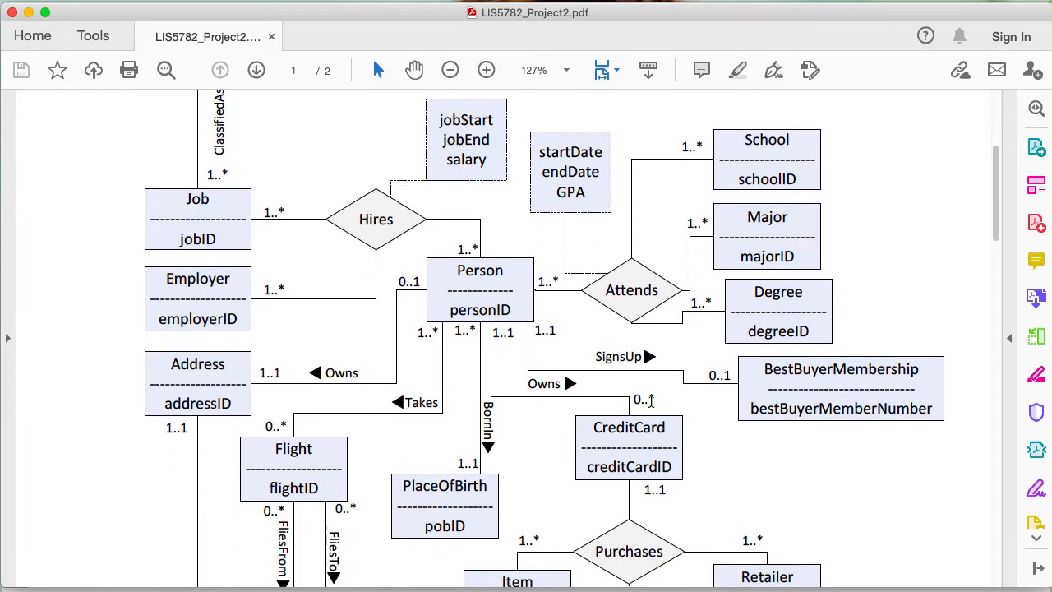
{"action": "scroll", "coordinate": [650, 401], "scroll_direction": "up", "scroll_amount": 1}
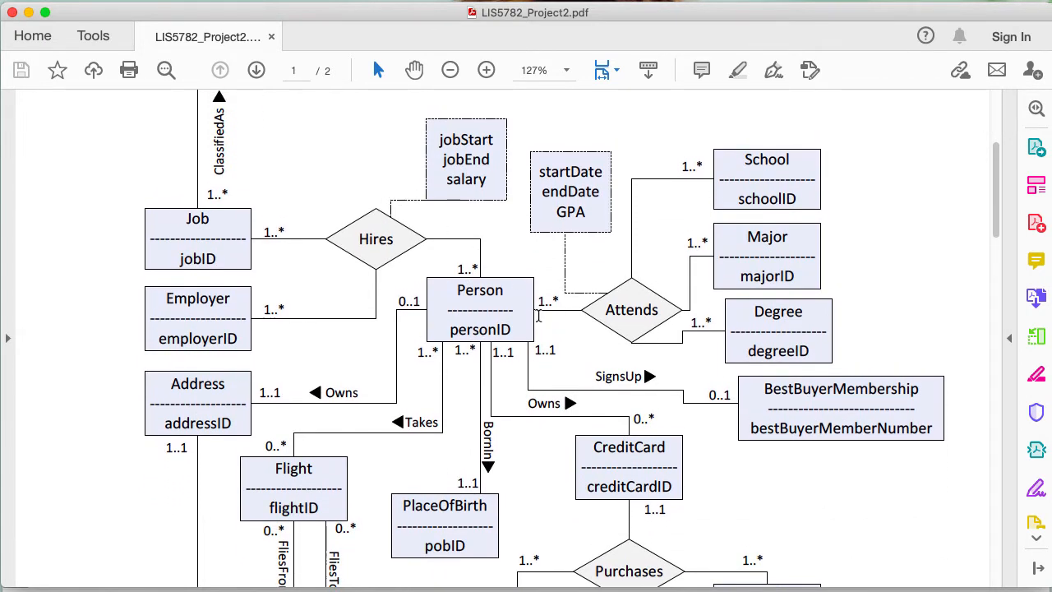
{"action": "scroll", "coordinate": [589, 313], "scroll_direction": "down", "scroll_amount": 2}
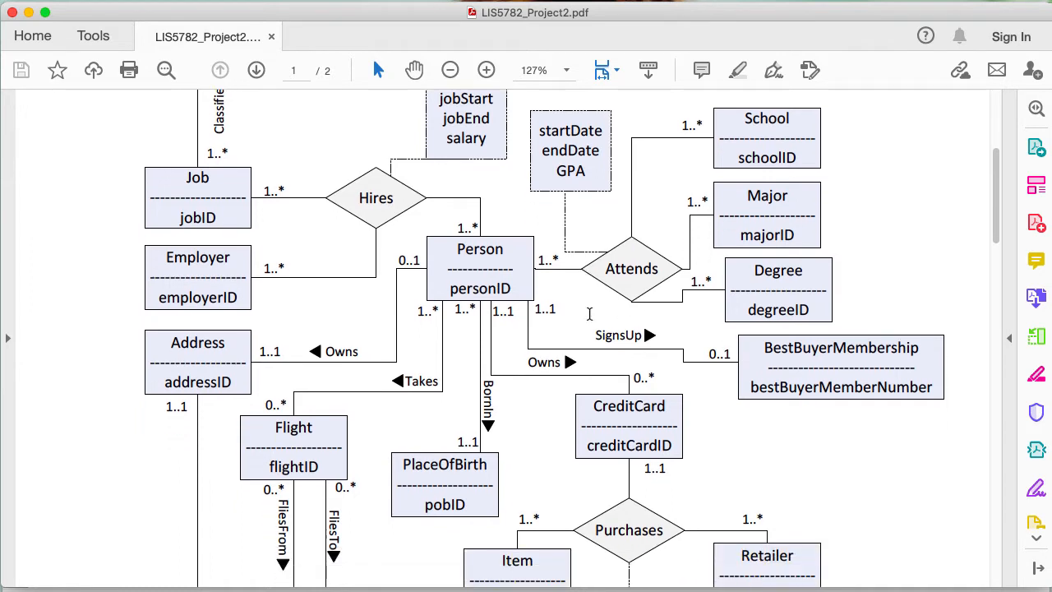
- Examine how Hires connects Job, Employer and Person, and how Job relates to JobClassification in the ERD
{"action": "scroll", "coordinate": [590, 313], "scroll_direction": "up", "scroll_amount": 3}
{"action": "scroll", "coordinate": [589, 313], "scroll_direction": "up", "scroll_amount": 1}
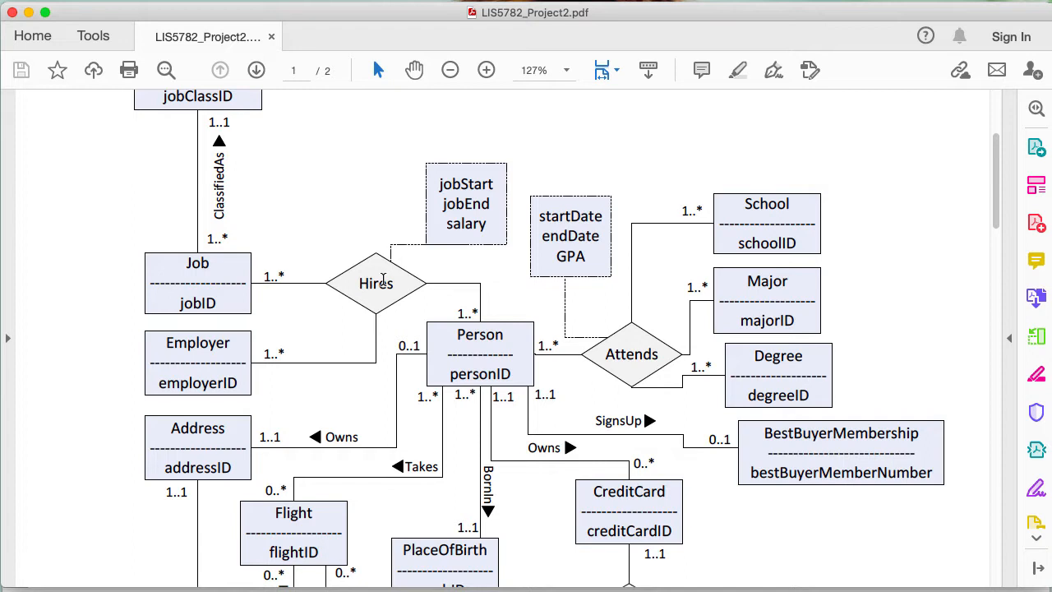
{"action": "scroll", "coordinate": [383, 279], "scroll_direction": "down", "scroll_amount": 5}
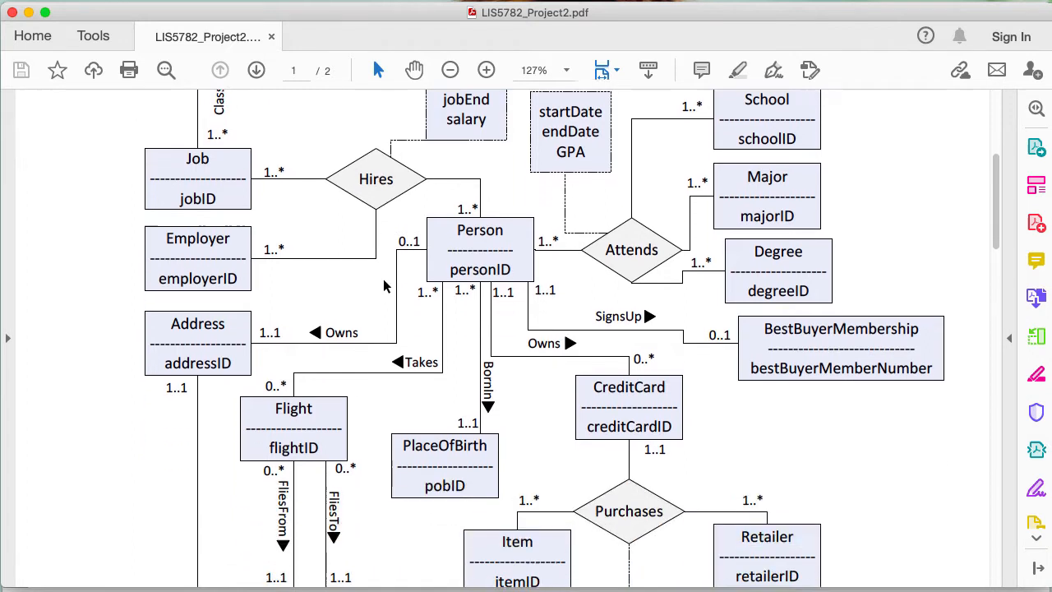
{"action": "scroll", "coordinate": [383, 280], "scroll_direction": "up", "scroll_amount": 4}
{"action": "scroll", "coordinate": [383, 280], "scroll_direction": "down", "scroll_amount": 2}
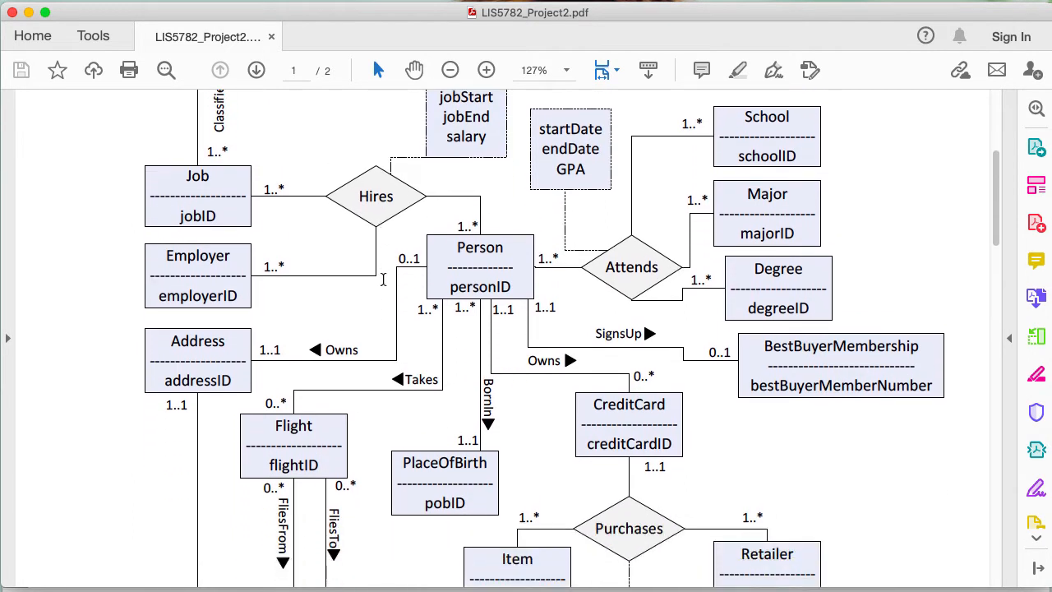
{"action": "scroll", "coordinate": [383, 279], "scroll_direction": "up", "scroll_amount": 6}
{"action": "scroll", "coordinate": [383, 279], "scroll_direction": "down", "scroll_amount": 2}
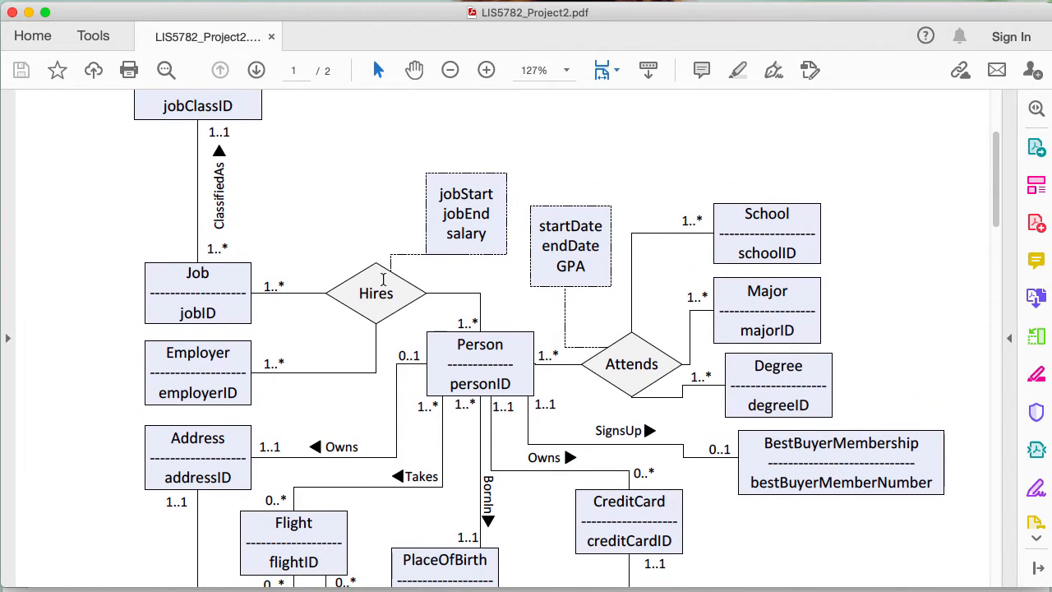
{"action": "scroll", "coordinate": [384, 280], "scroll_direction": "down", "scroll_amount": 2}
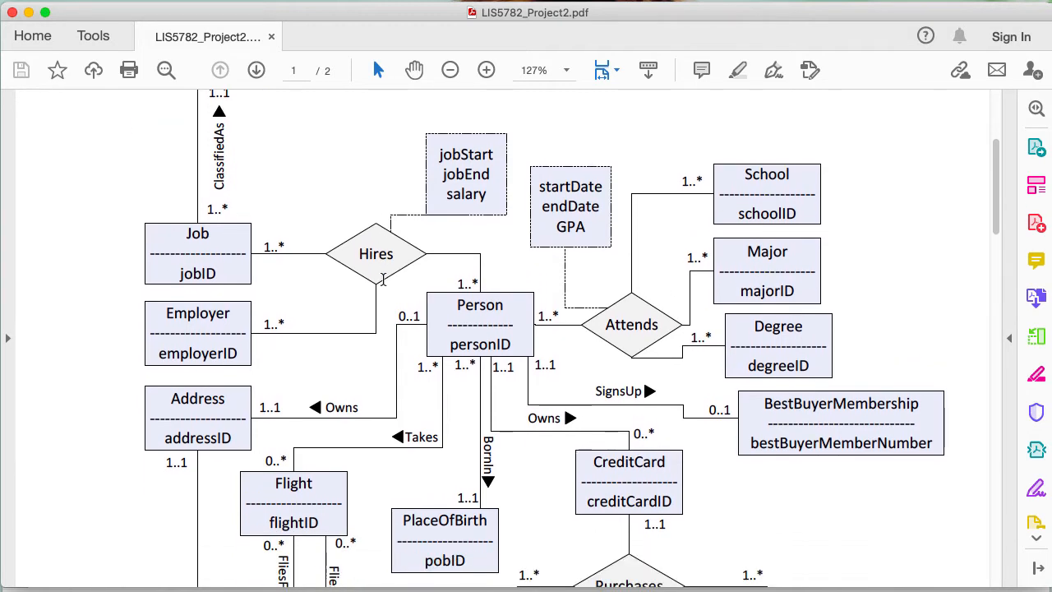
{"action": "scroll", "coordinate": [383, 280], "scroll_direction": "up", "scroll_amount": 2}
{"action": "scroll", "coordinate": [384, 279], "scroll_direction": "down", "scroll_amount": 2}
{"action": "scroll", "coordinate": [383, 280], "scroll_direction": "up", "scroll_amount": 1}
{"action": "scroll", "coordinate": [383, 280], "scroll_direction": "up", "scroll_amount": 2}
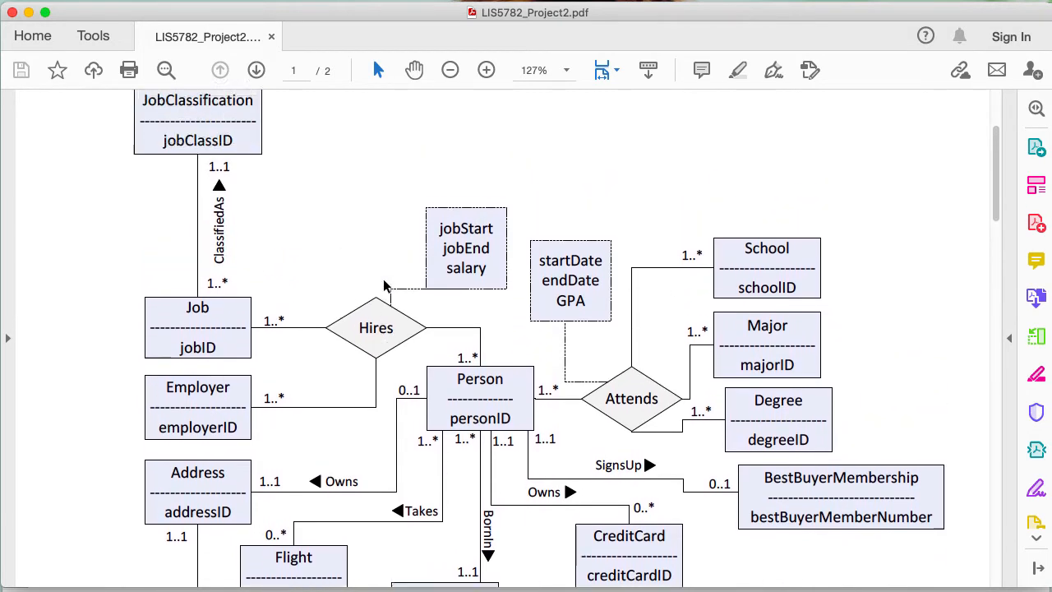
{"action": "scroll", "coordinate": [384, 279], "scroll_direction": "down", "scroll_amount": 1}
{"action": "scroll", "coordinate": [383, 280], "scroll_direction": "up", "scroll_amount": 2}
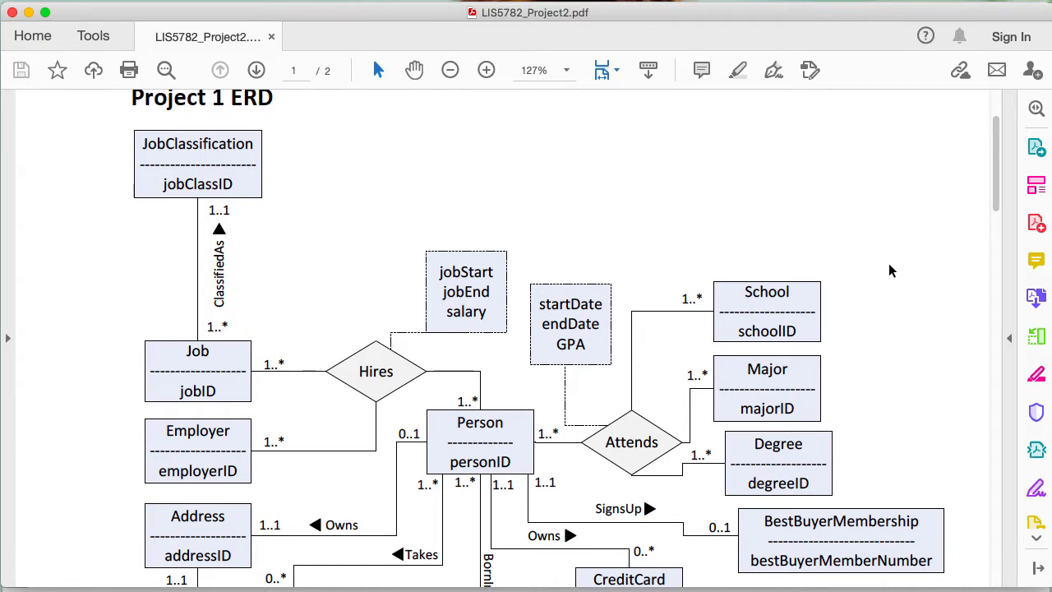
- Examine the multiplicities on the relationships between Person and its surrounding entities, including Address, in the ERD
{"action": "scroll", "coordinate": [883, 352], "scroll_direction": "down", "scroll_amount": 5}
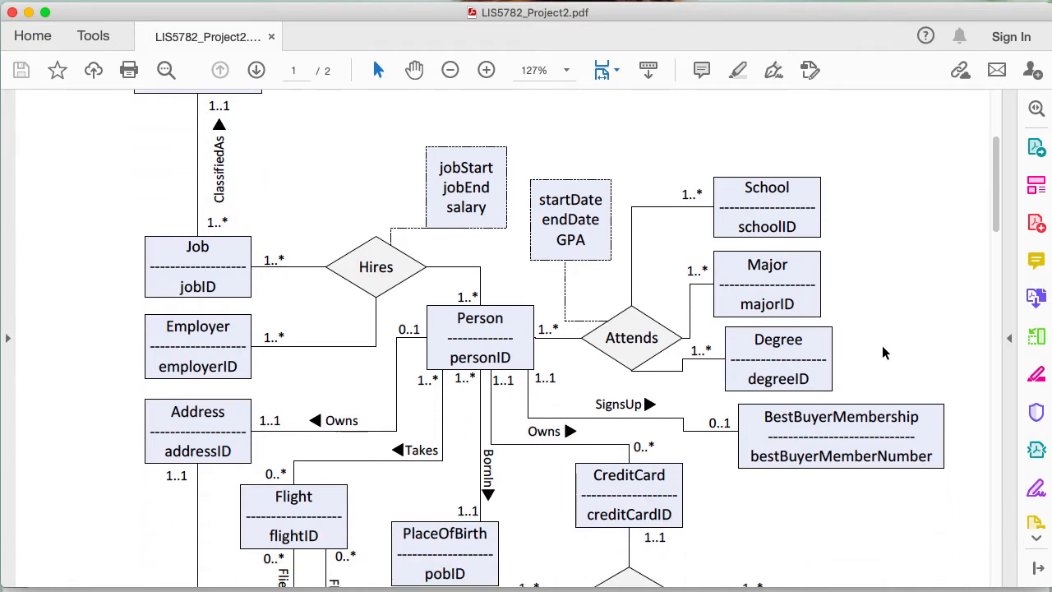
{"action": "scroll", "coordinate": [882, 347], "scroll_direction": "up", "scroll_amount": 5}
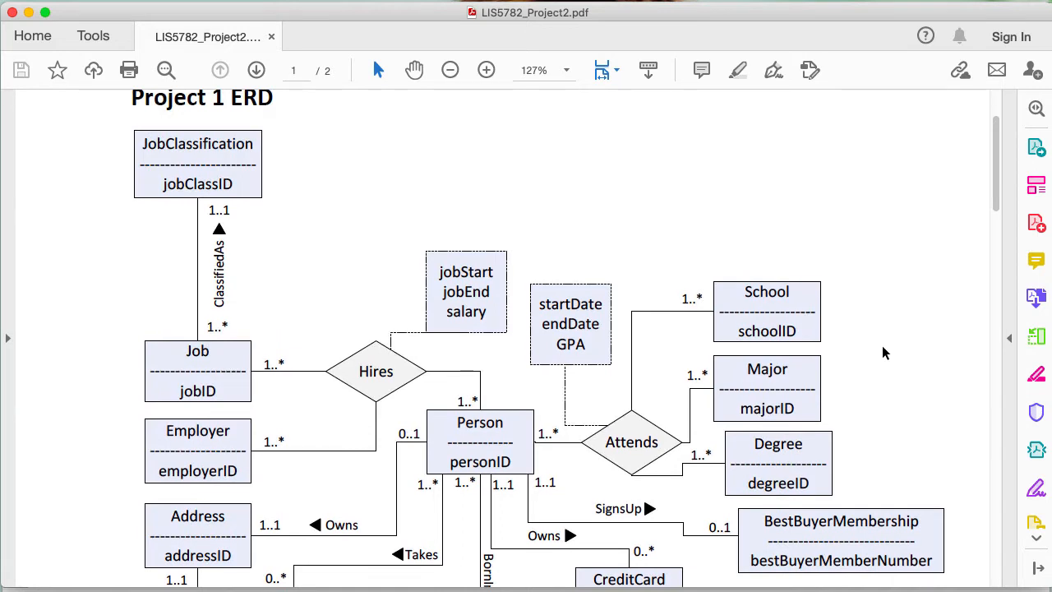
{"action": "scroll", "coordinate": [884, 352], "scroll_direction": "down", "scroll_amount": 5}
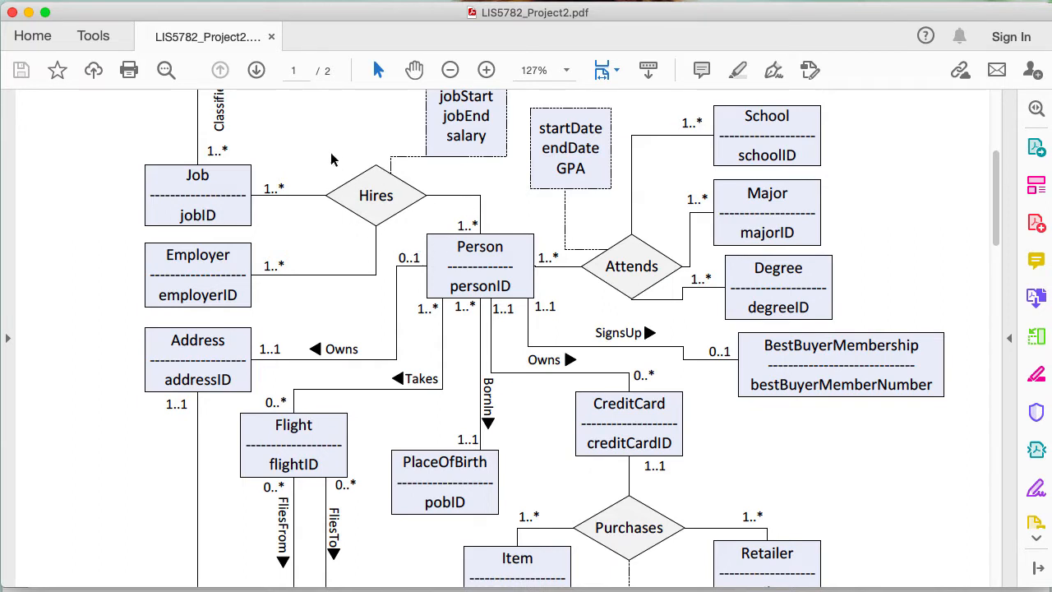
{"action": "scroll", "coordinate": [451, 273], "scroll_direction": "up", "scroll_amount": 5}
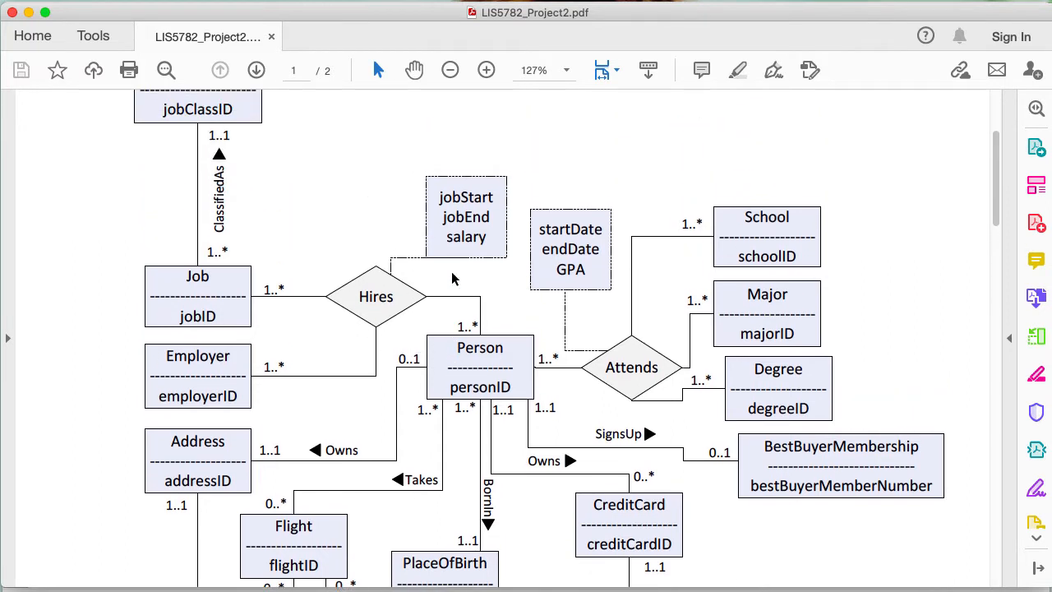
{"action": "scroll", "coordinate": [451, 279], "scroll_direction": "down", "scroll_amount": 1}
{"action": "scroll", "coordinate": [451, 280], "scroll_direction": "down", "scroll_amount": 1}
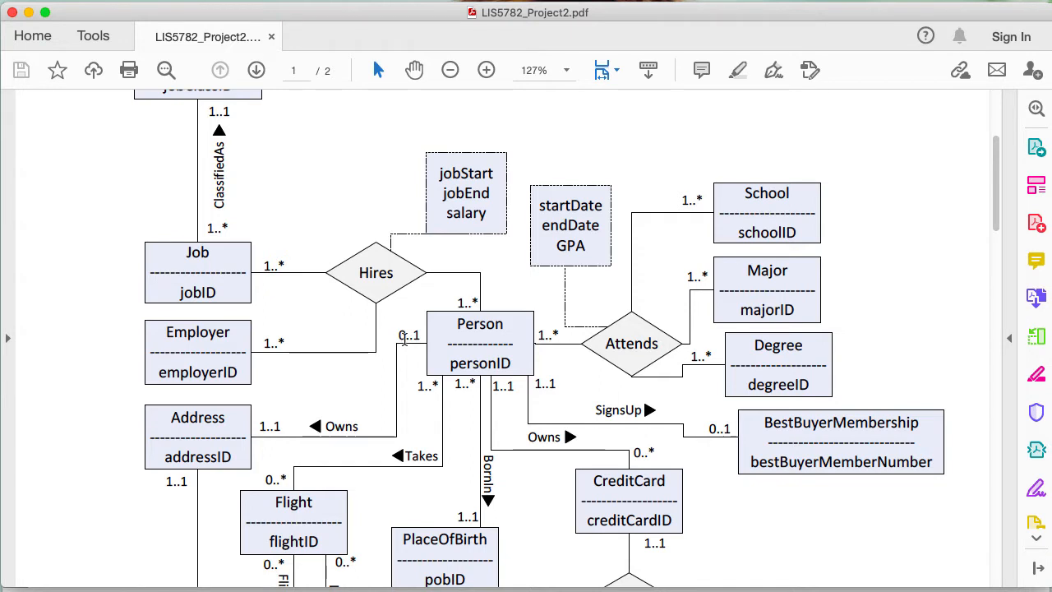
{"action": "scroll", "coordinate": [405, 340], "scroll_direction": "up", "scroll_amount": 2}
{"action": "scroll", "coordinate": [405, 340], "scroll_direction": "down", "scroll_amount": 3}
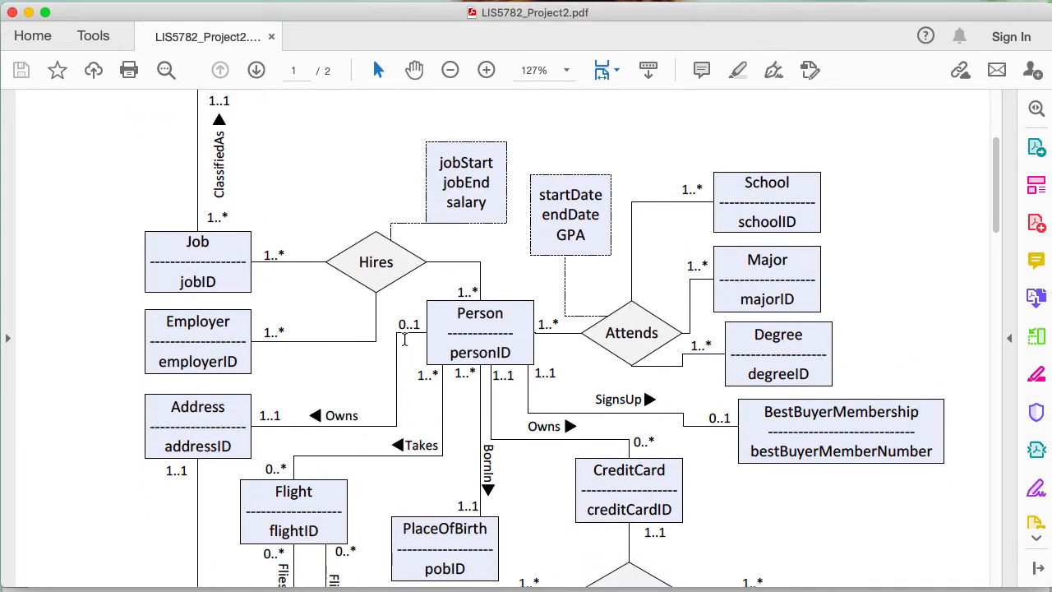
{"action": "scroll", "coordinate": [405, 340], "scroll_direction": "up", "scroll_amount": 2}
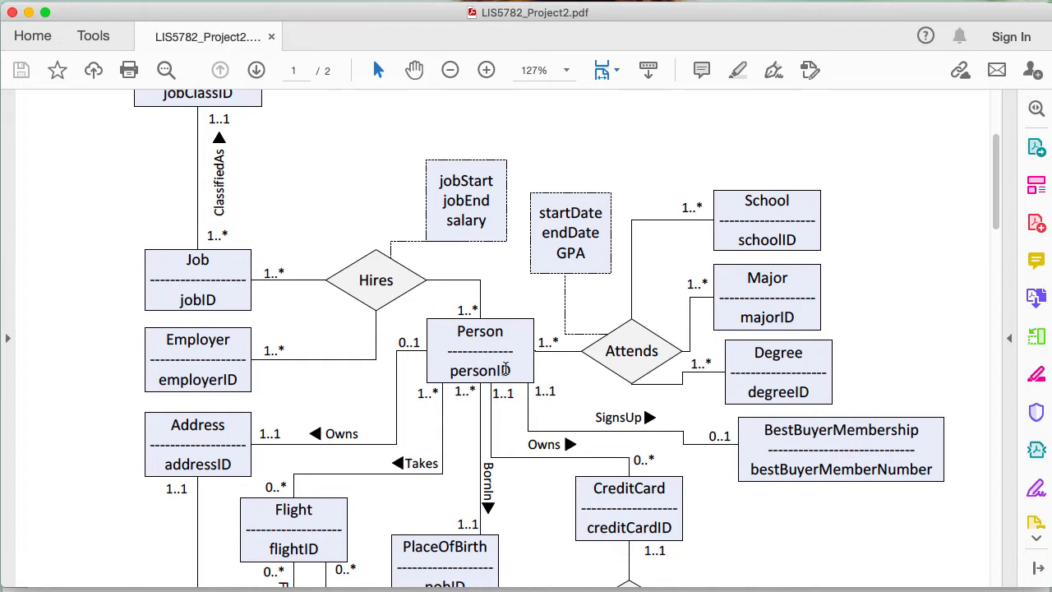
- Check the Entity and Attribute List on page 2 against the ERD on page 1
{"action": "scroll", "coordinate": [506, 370], "scroll_direction": "down", "scroll_amount": 12}
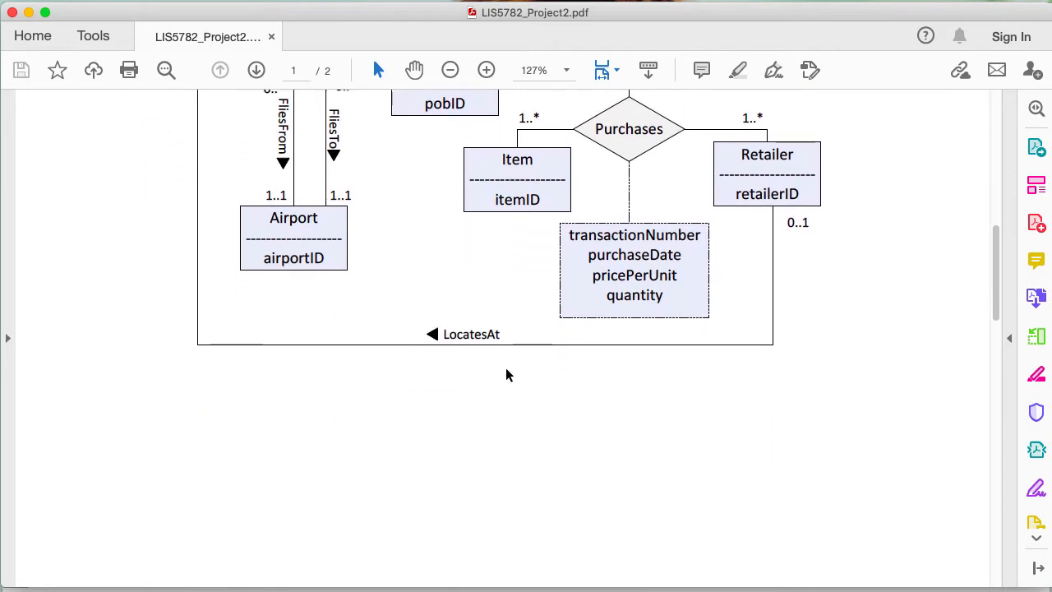
{"action": "scroll", "coordinate": [506, 375], "scroll_direction": "down", "scroll_amount": 15}
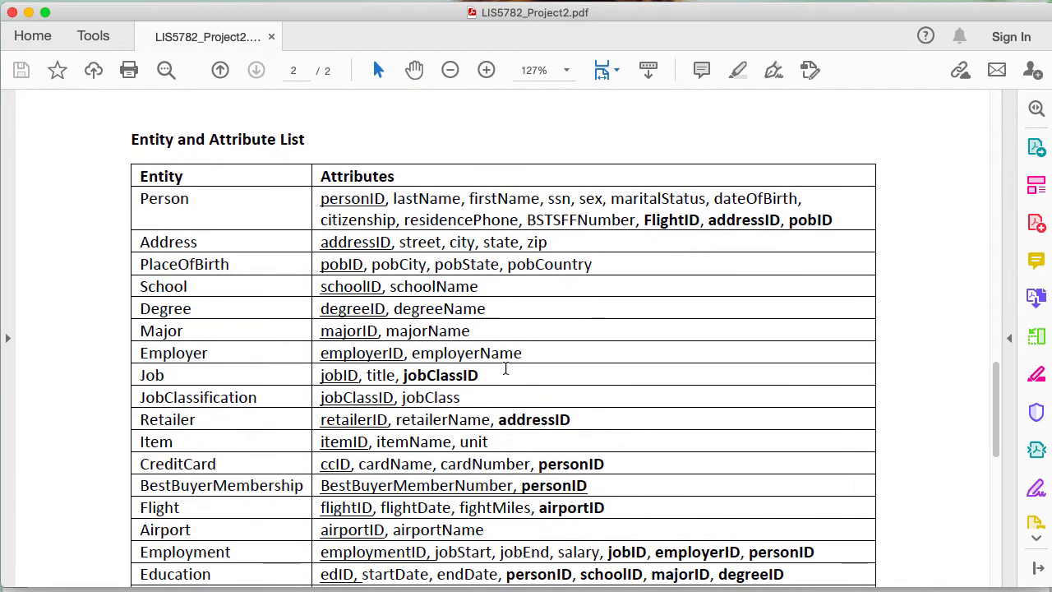
{"action": "scroll", "coordinate": [506, 369], "scroll_direction": "down", "scroll_amount": 2}
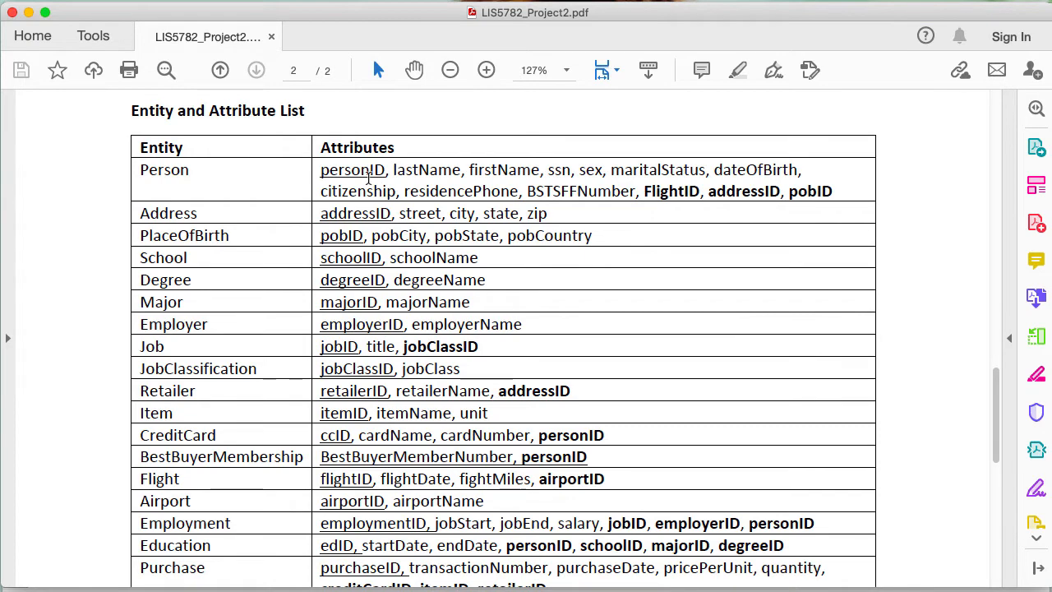
{"action": "scroll", "coordinate": [369, 180], "scroll_direction": "up", "scroll_amount": 5}
{"action": "scroll", "coordinate": [369, 185], "scroll_direction": "up", "scroll_amount": 15}
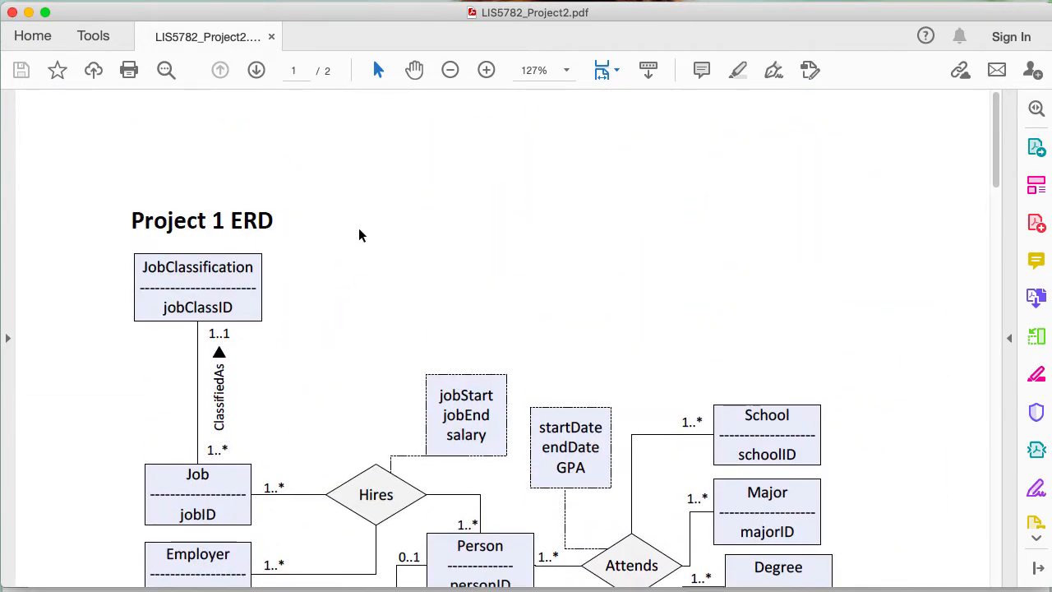
- Highlight the bold attributes FlightID, addressID and pobID in the Person row, and review the remaining rows of the Entity and Attribute List
{"action": "scroll", "coordinate": [358, 233], "scroll_direction": "down", "scroll_amount": 15}
{"action": "scroll", "coordinate": [359, 230], "scroll_direction": "down", "scroll_amount": 10}
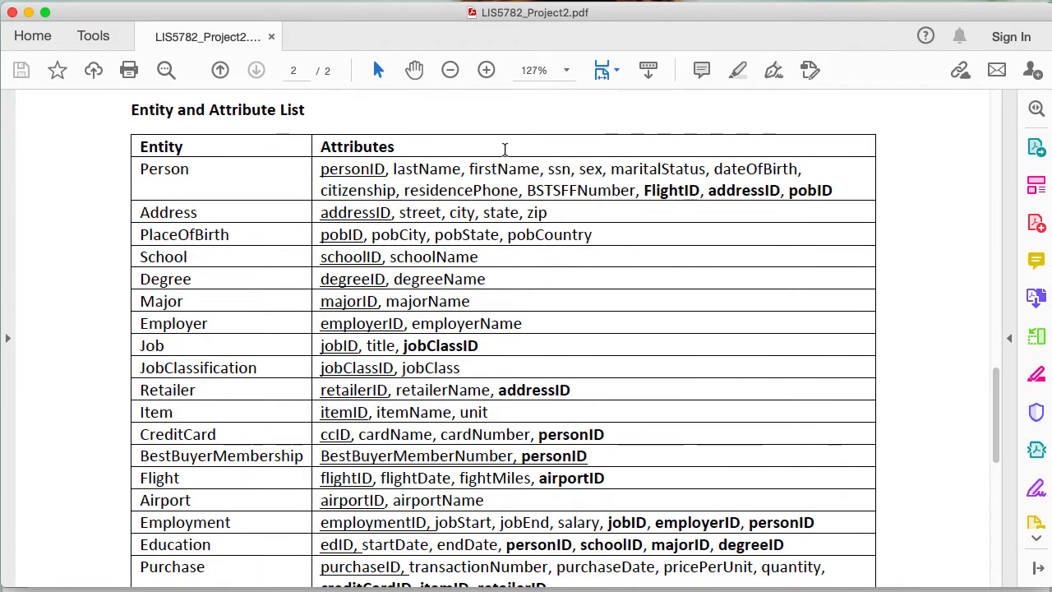
{"action": "left_click_drag", "start_coordinate": [639, 191], "coordinate": [835, 186]}
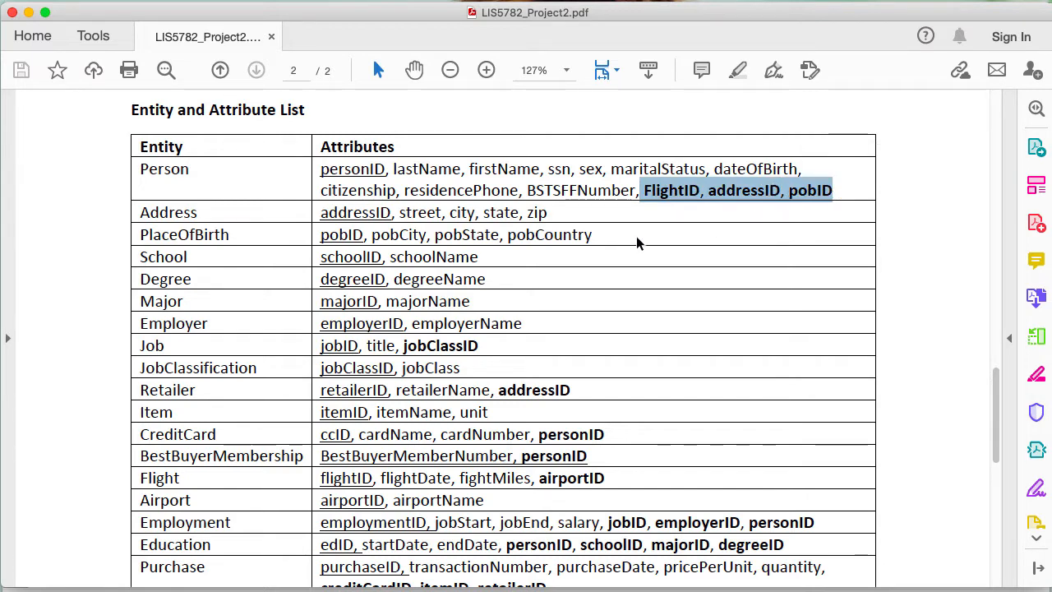
{"action": "scroll", "coordinate": [511, 317], "scroll_direction": "down", "scroll_amount": 1}
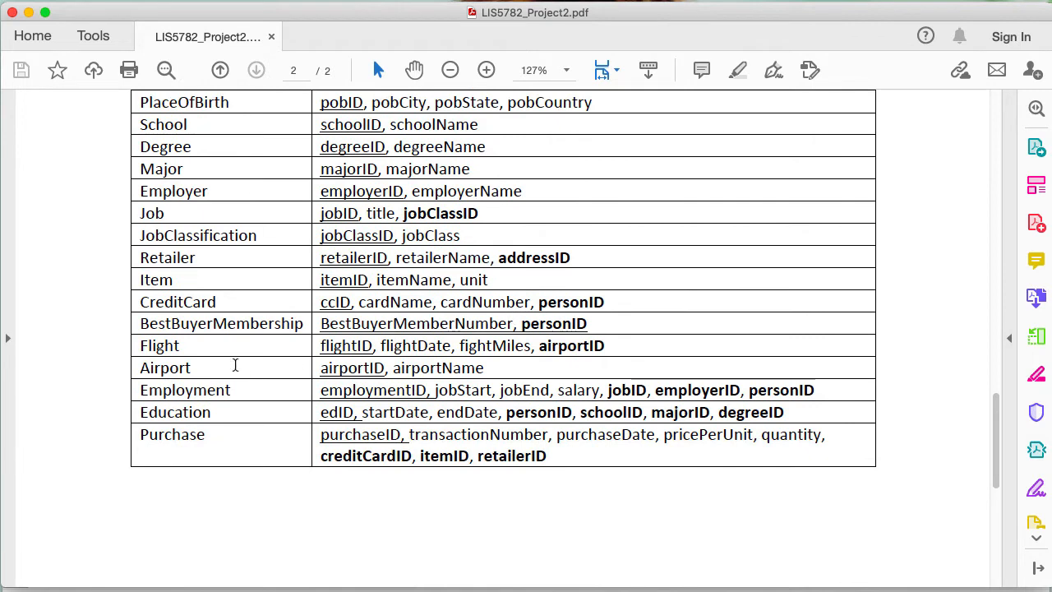
- Select the entity names Employment, Education and Purchase in turn in the Entity and Attribute List, and clear the selection
{"action": "double_click", "coordinate": [185, 390]}
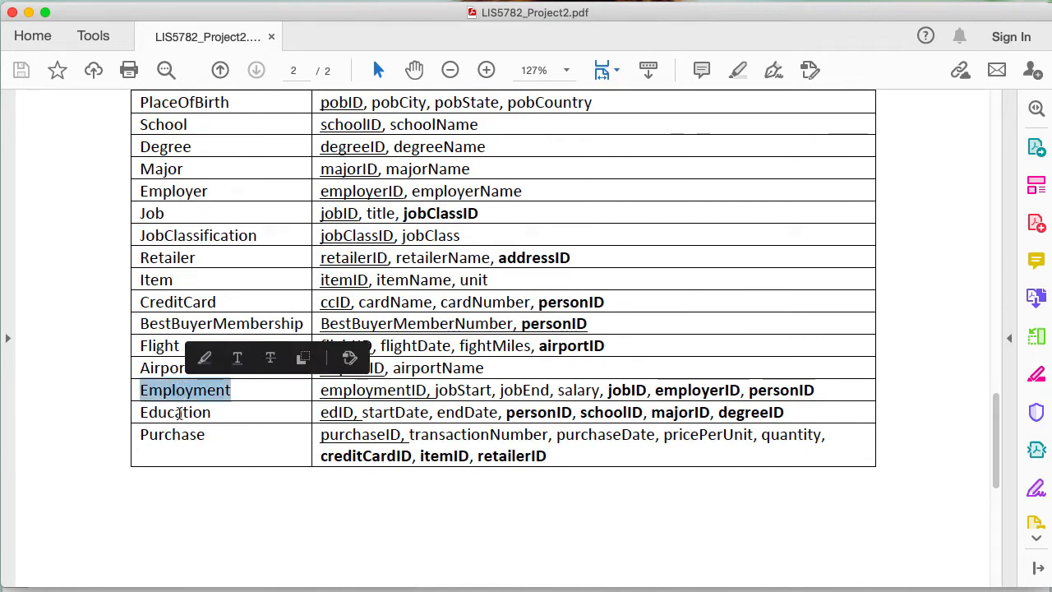
{"action": "double_click", "coordinate": [179, 411]}
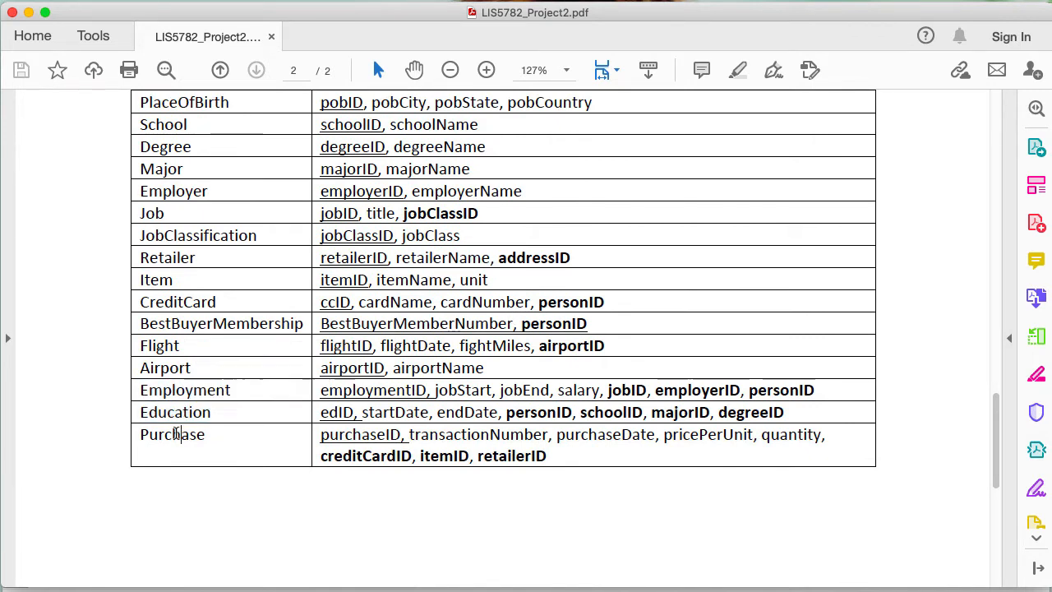
{"action": "double_click", "coordinate": [176, 433]}
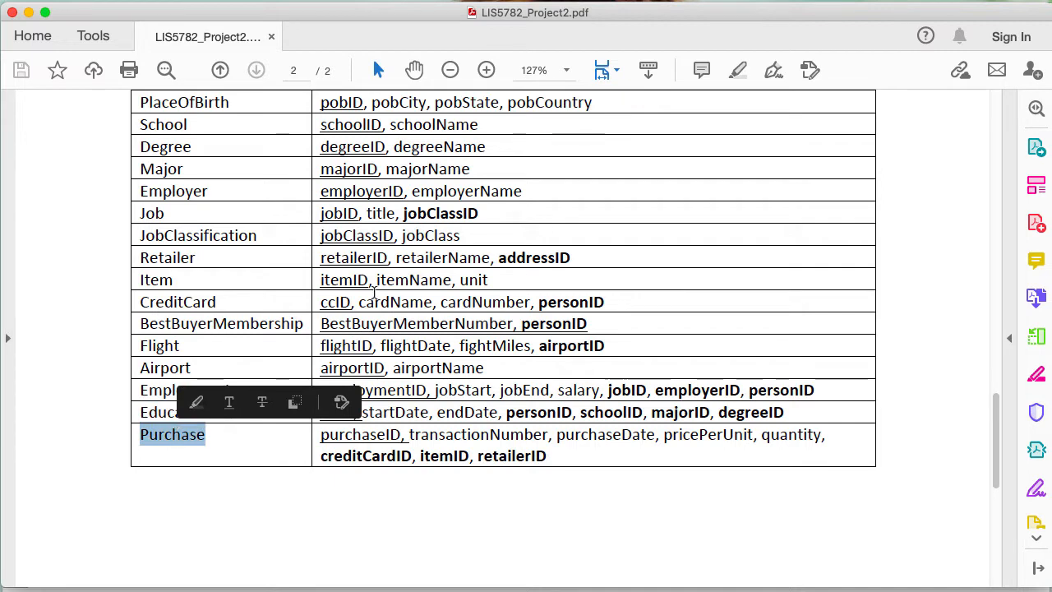
{"action": "left_click", "coordinate": [52, 292]}
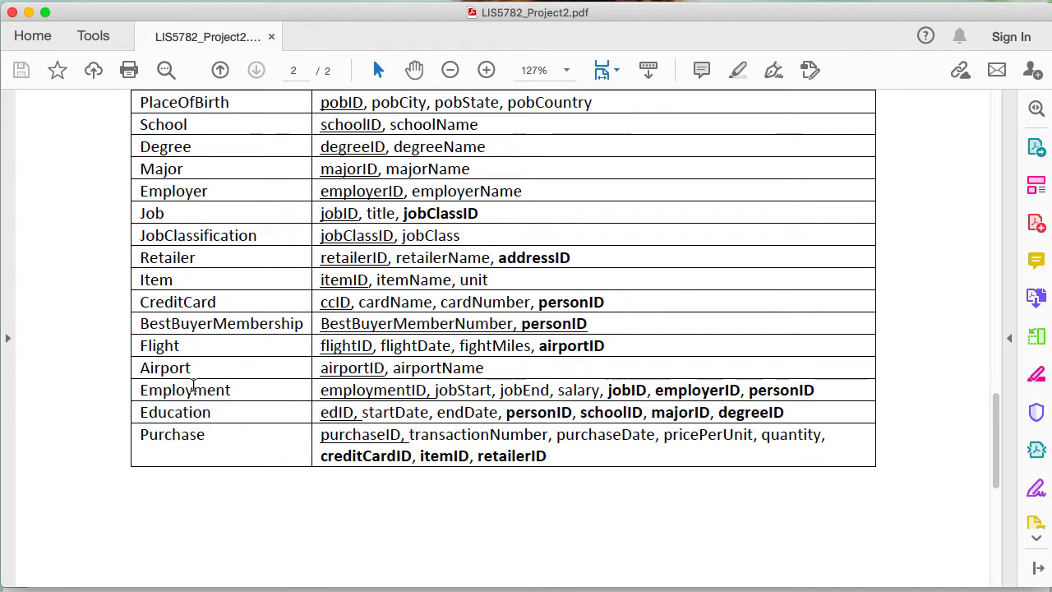
- Examine the Hires relationship in the ERD and select its matching Employment entity in the Entity and Attribute List
{"action": "scroll", "coordinate": [187, 386], "scroll_direction": "up", "scroll_amount": 15}
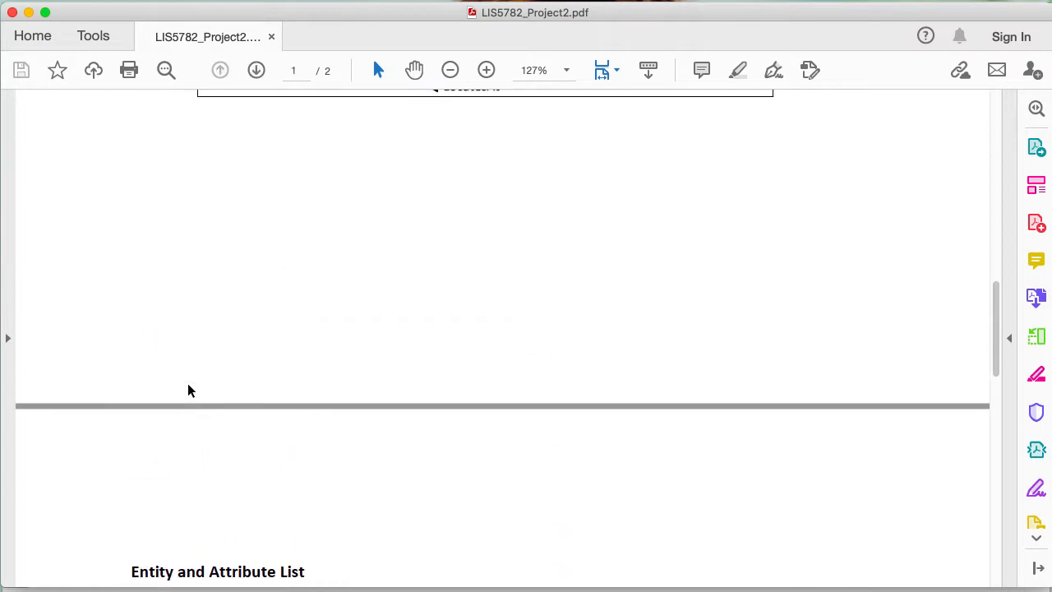
{"action": "scroll", "coordinate": [188, 391], "scroll_direction": "up", "scroll_amount": 3}
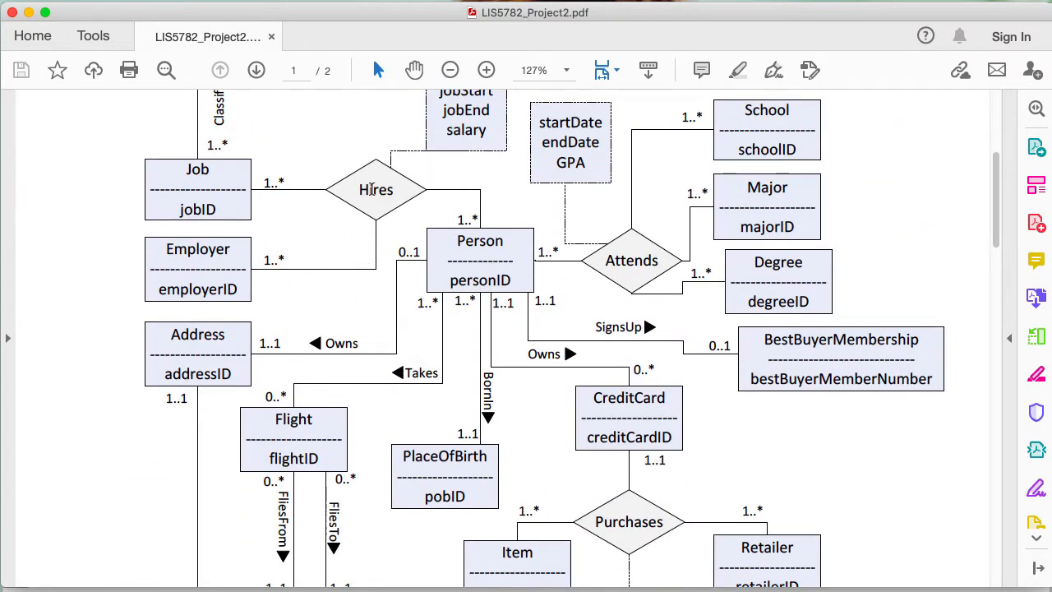
{"action": "scroll", "coordinate": [299, 285], "scroll_direction": "down", "scroll_amount": 18}
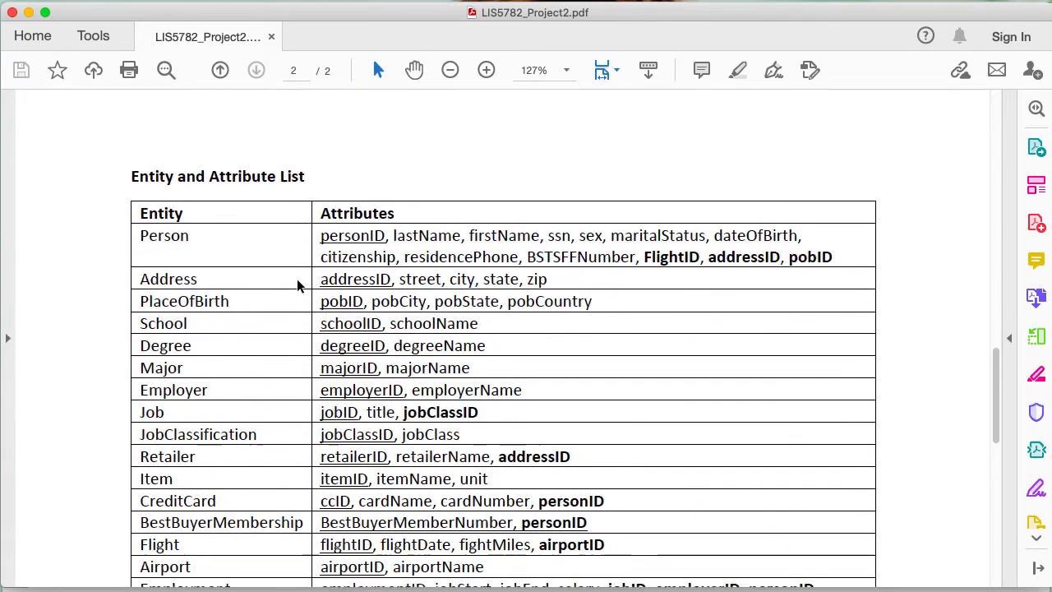
{"action": "scroll", "coordinate": [298, 284], "scroll_direction": "up", "scroll_amount": 1}
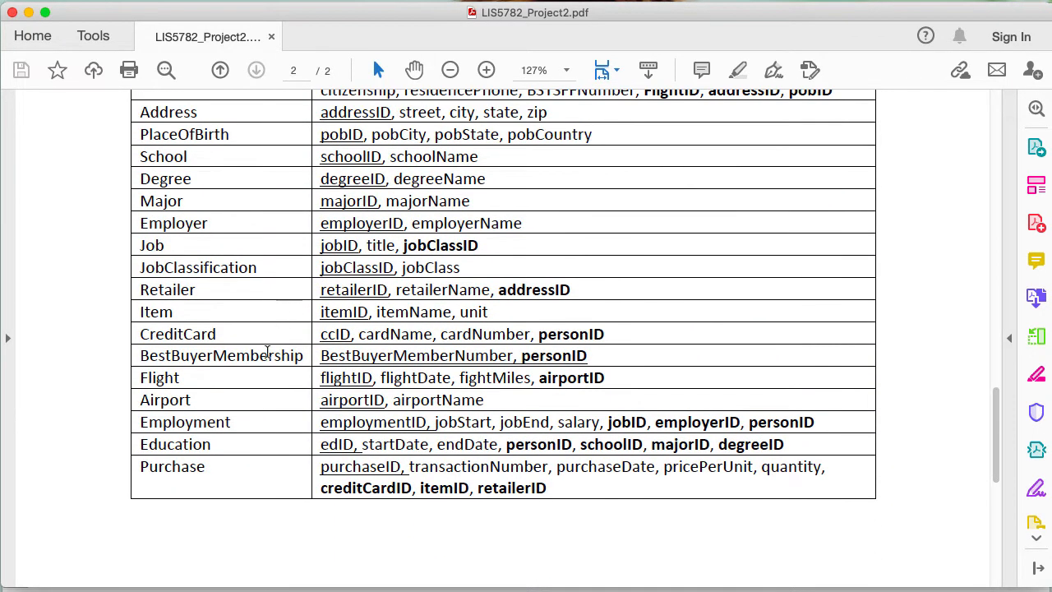
{"action": "double_click", "coordinate": [202, 423]}
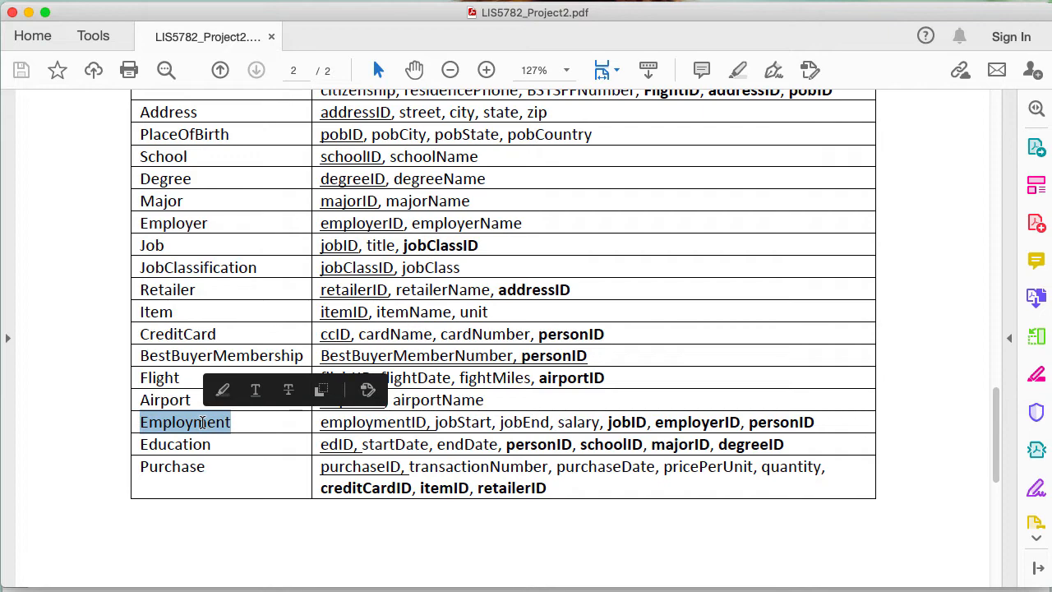
- Examine the Attends relationship in the ERD and select its matching Education entity in the Entity and Attribute List
{"action": "scroll", "coordinate": [202, 422], "scroll_direction": "up", "scroll_amount": 15}
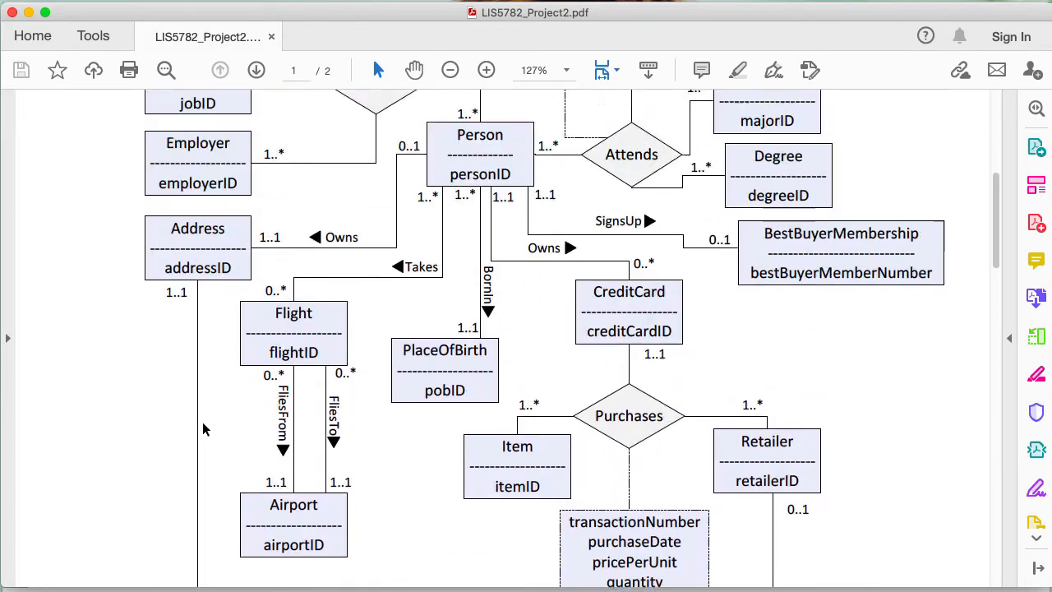
{"action": "scroll", "coordinate": [206, 428], "scroll_direction": "down", "scroll_amount": 1}
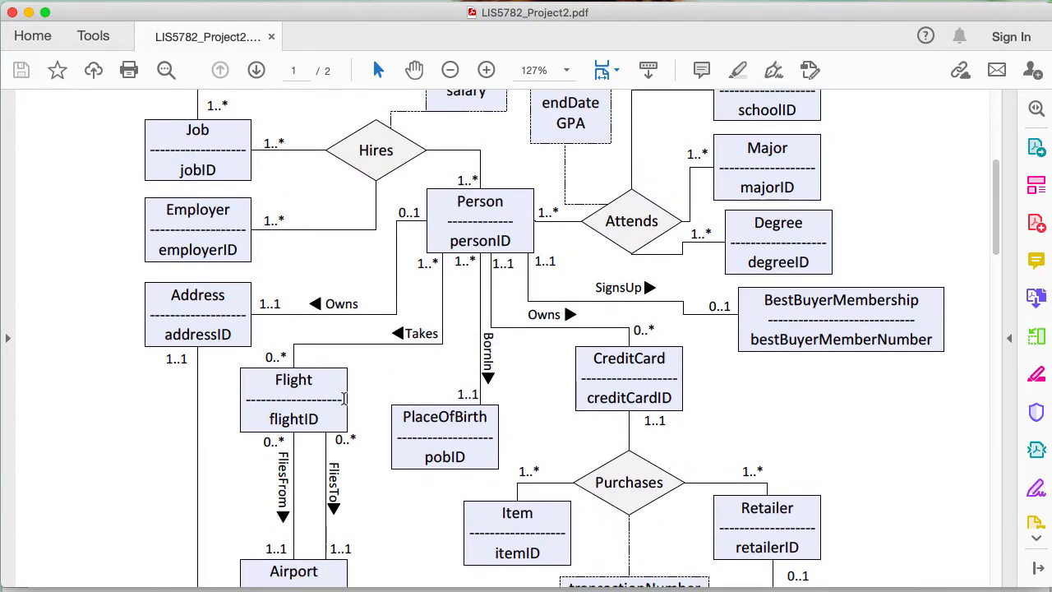
{"action": "scroll", "coordinate": [344, 398], "scroll_direction": "down", "scroll_amount": 15}
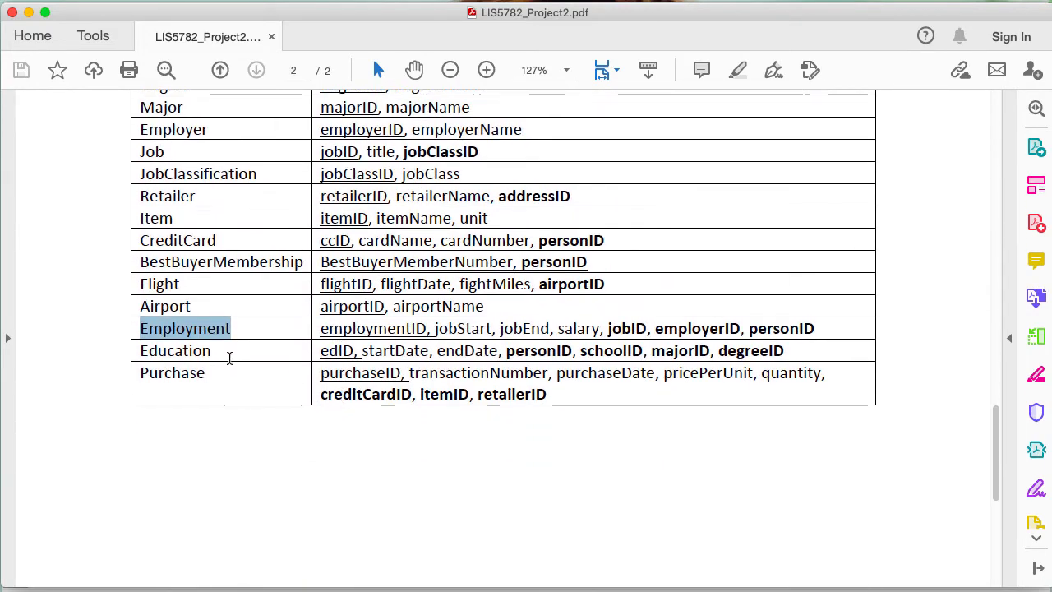
{"action": "double_click", "coordinate": [198, 350]}
{"action": "scroll", "coordinate": [406, 174], "scroll_direction": "up", "scroll_amount": 1}
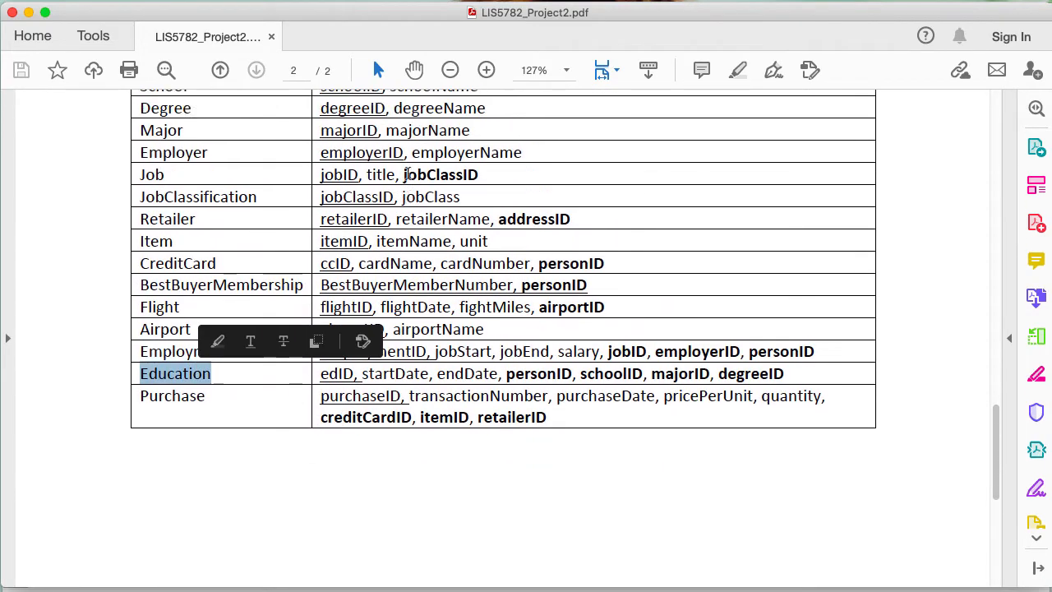
- Select the Purchases relationship in the ERD and its matching Purchase entity in the Entity and Attribute List
{"action": "scroll", "coordinate": [407, 174], "scroll_direction": "up", "scroll_amount": 15}
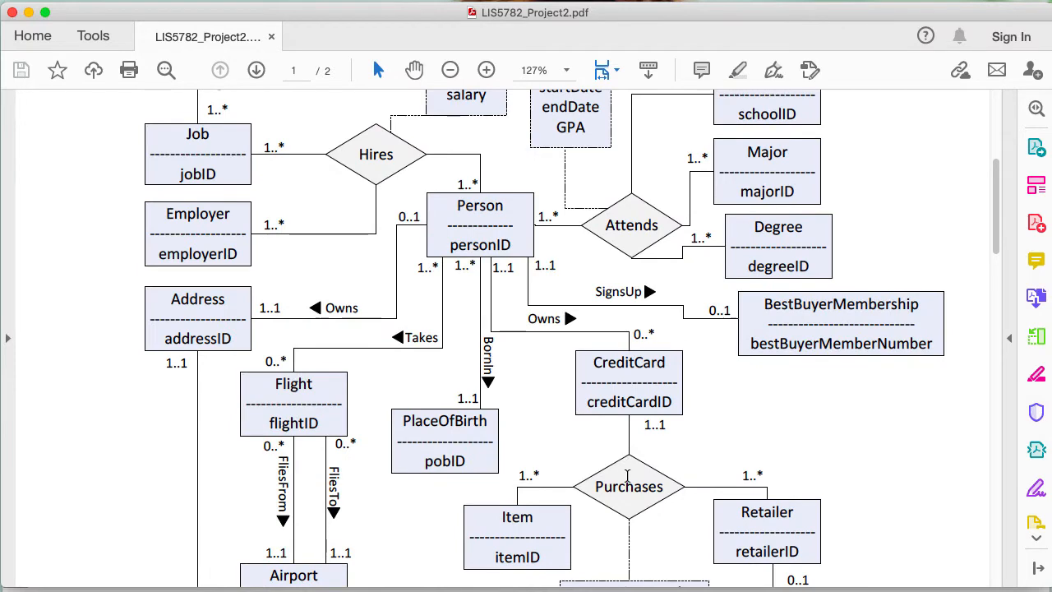
{"action": "double_click", "coordinate": [627, 481]}
{"action": "scroll", "coordinate": [423, 419], "scroll_direction": "down", "scroll_amount": 18}
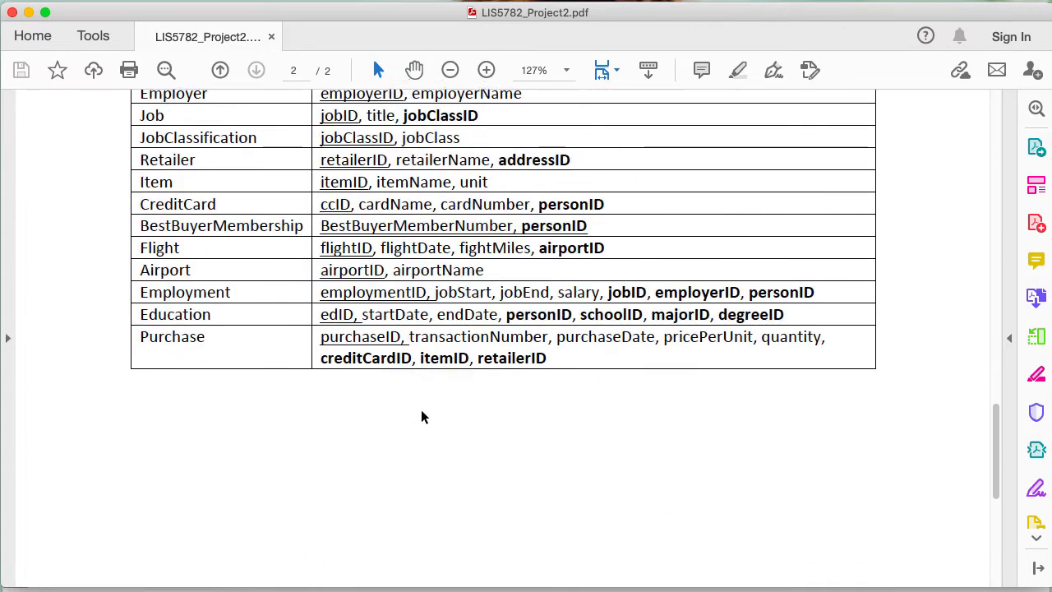
{"action": "scroll", "coordinate": [422, 417], "scroll_direction": "down", "scroll_amount": 1}
{"action": "double_click", "coordinate": [185, 328]}
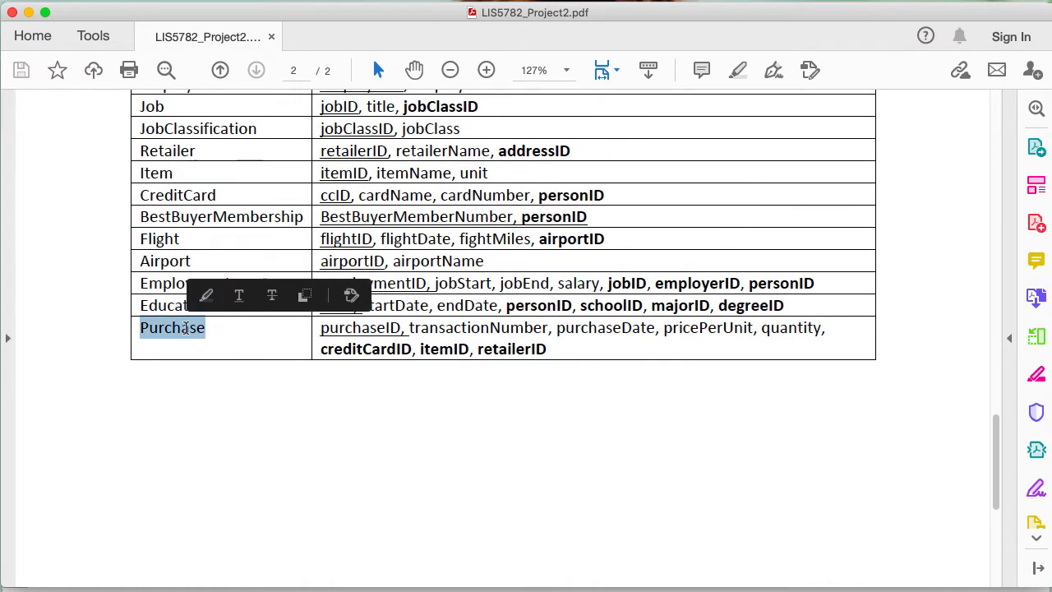
- Select the bold attributes FlightID, addressID and pobID in turn in the Person row
{"action": "scroll", "coordinate": [608, 132], "scroll_direction": "up", "scroll_amount": 10}
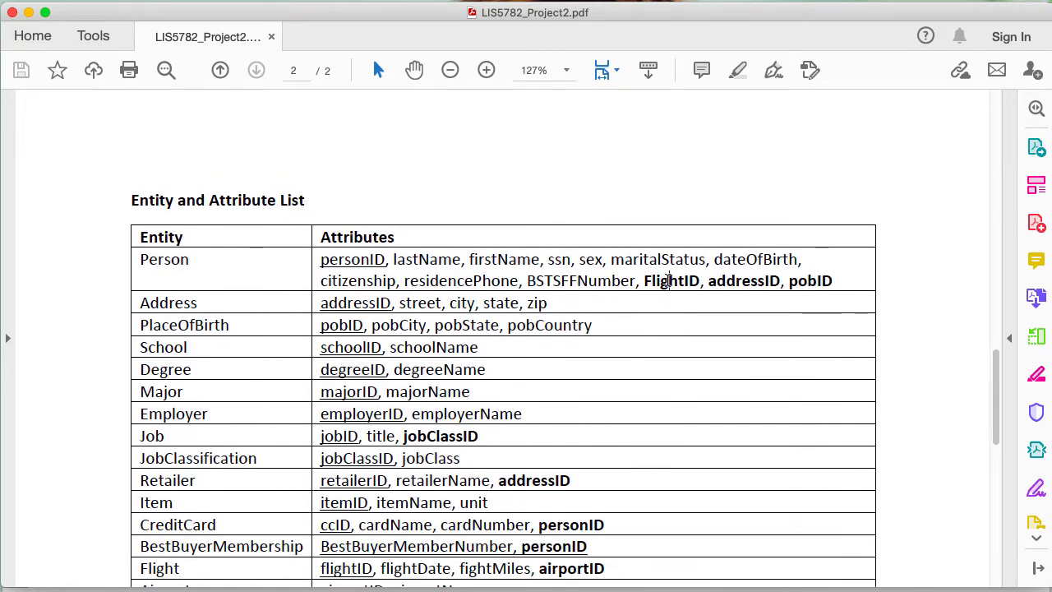
{"action": "double_click", "coordinate": [669, 280]}
{"action": "double_click", "coordinate": [767, 283]}
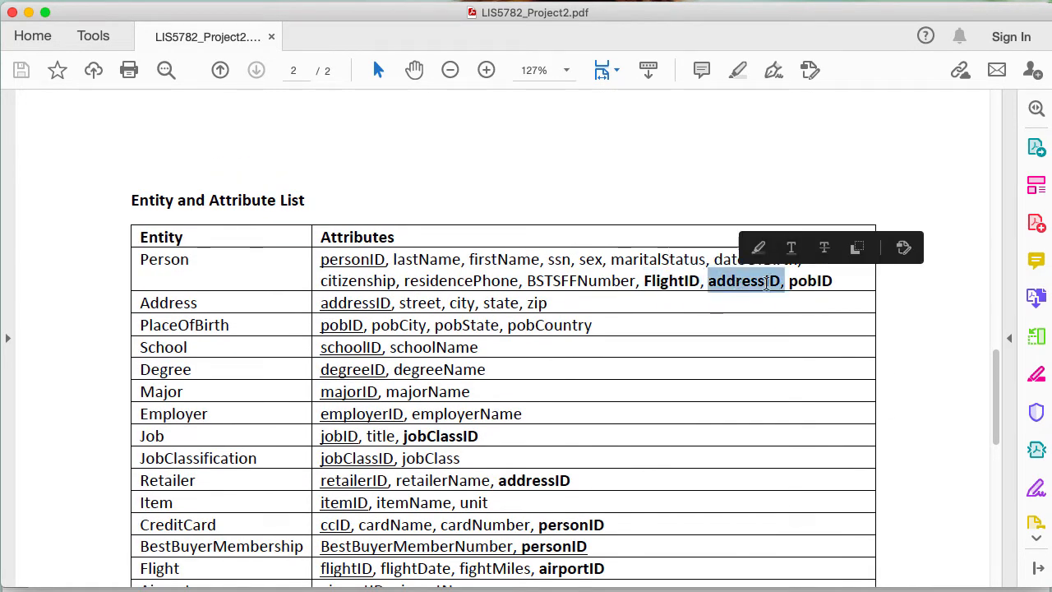
{"action": "double_click", "coordinate": [810, 281]}
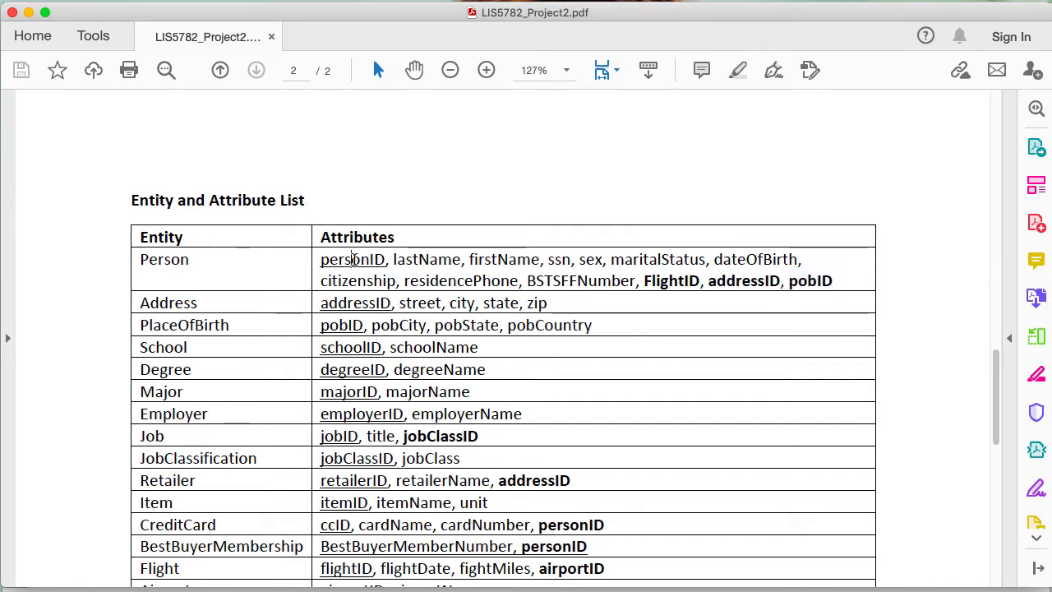
- Select the underlined keys personID in the Person row and addressID in the Address row alternately to compare them
{"action": "double_click", "coordinate": [355, 259]}
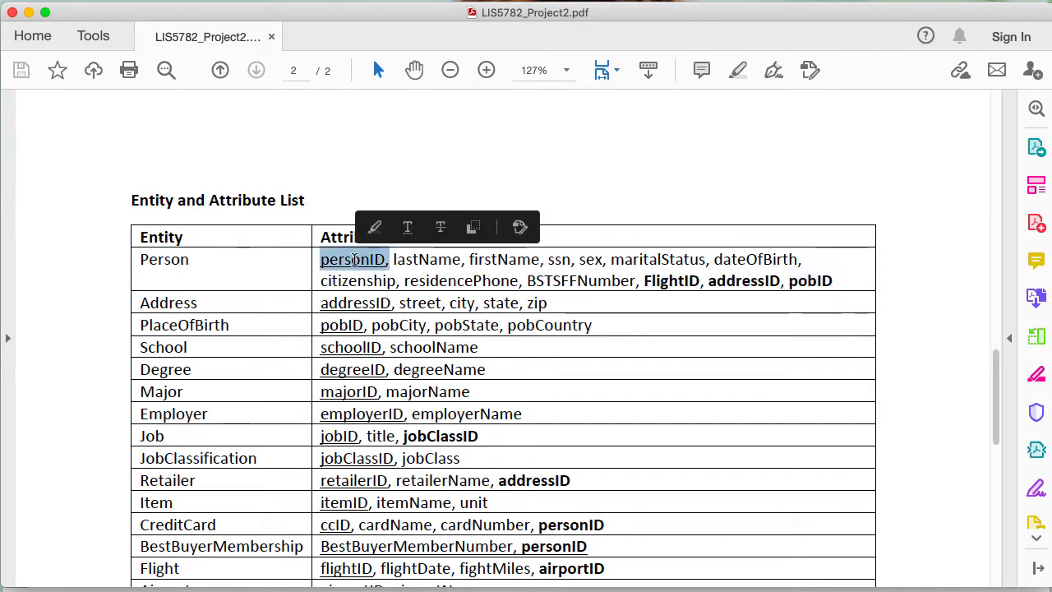
{"action": "double_click", "coordinate": [365, 303]}
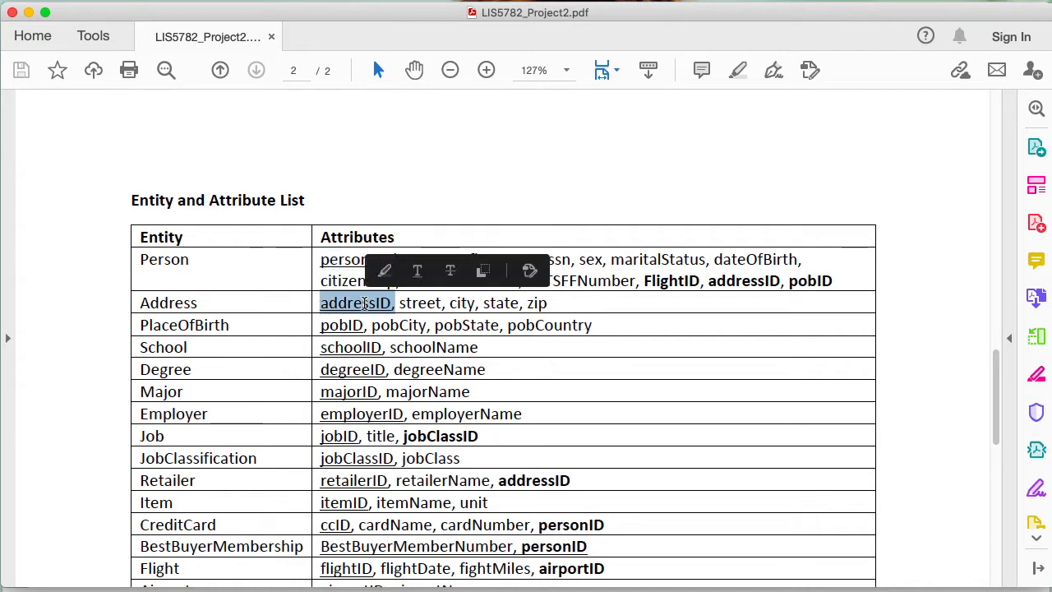
{"action": "double_click", "coordinate": [349, 259]}
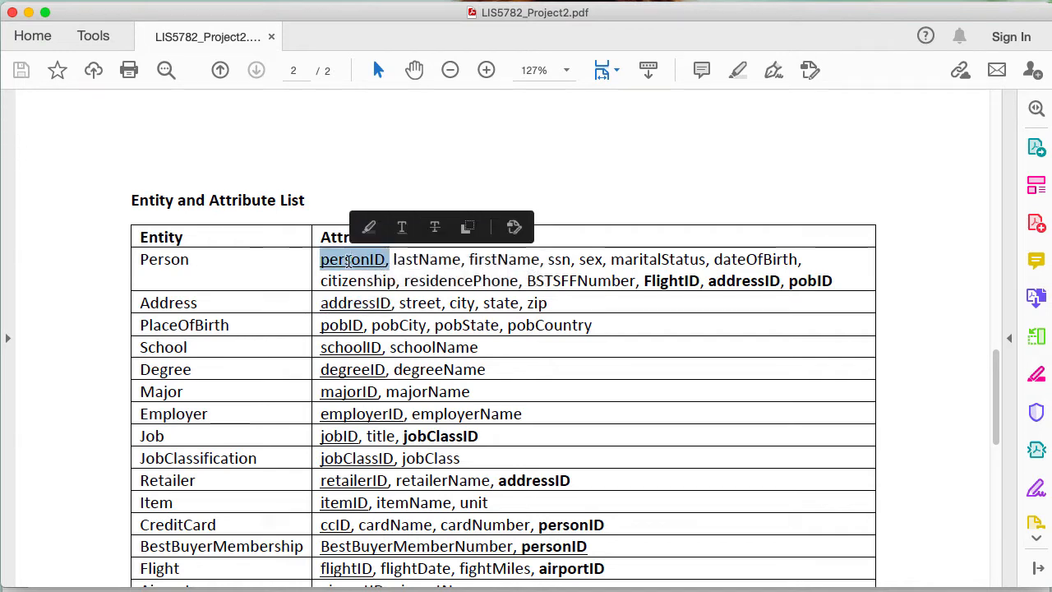
{"action": "double_click", "coordinate": [365, 303]}
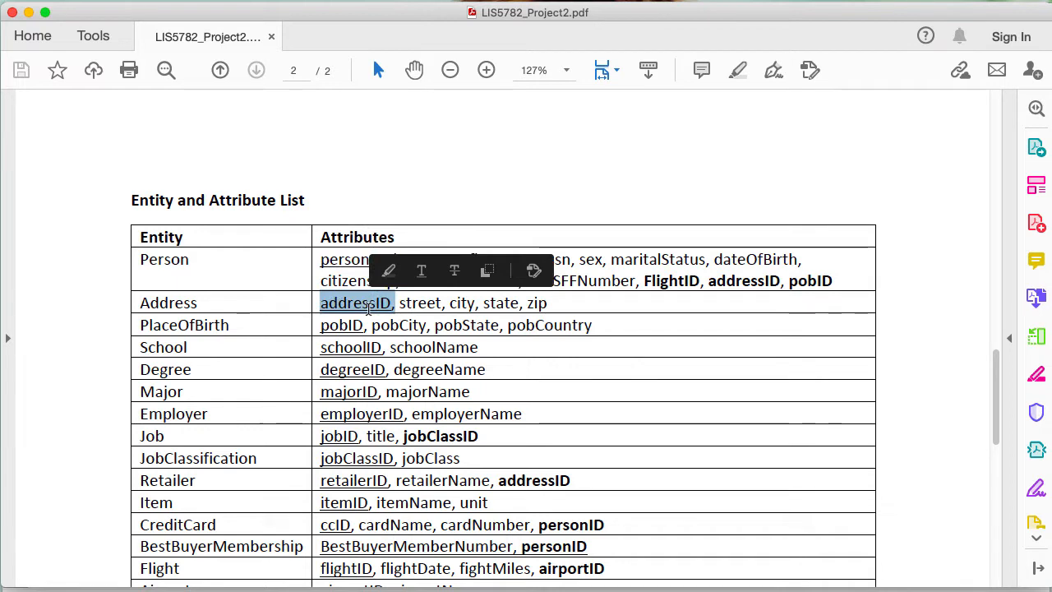
{"action": "double_click", "coordinate": [346, 258]}
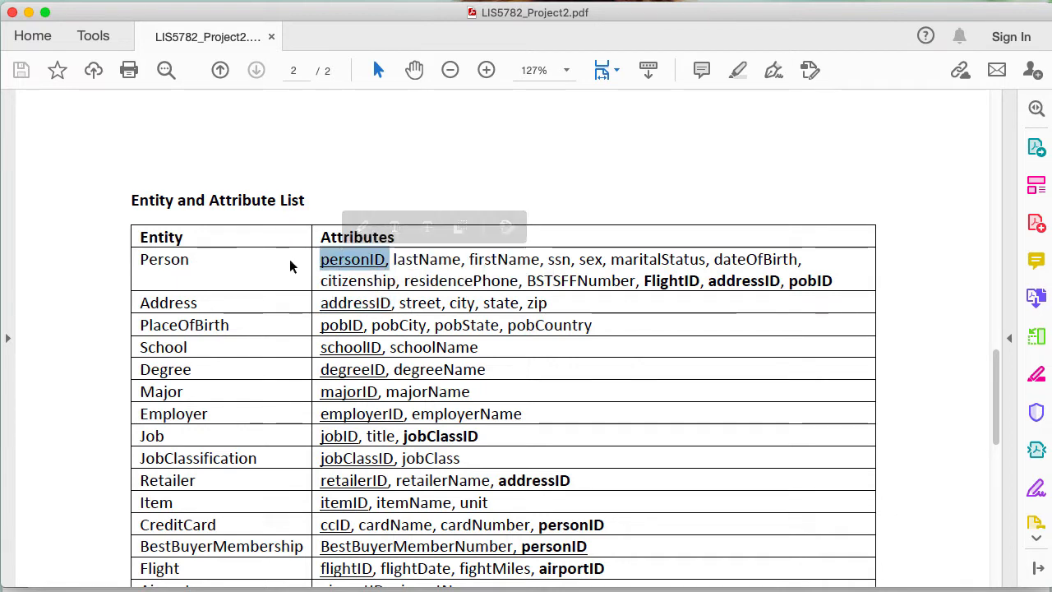
{"action": "left_click", "coordinate": [370, 263]}
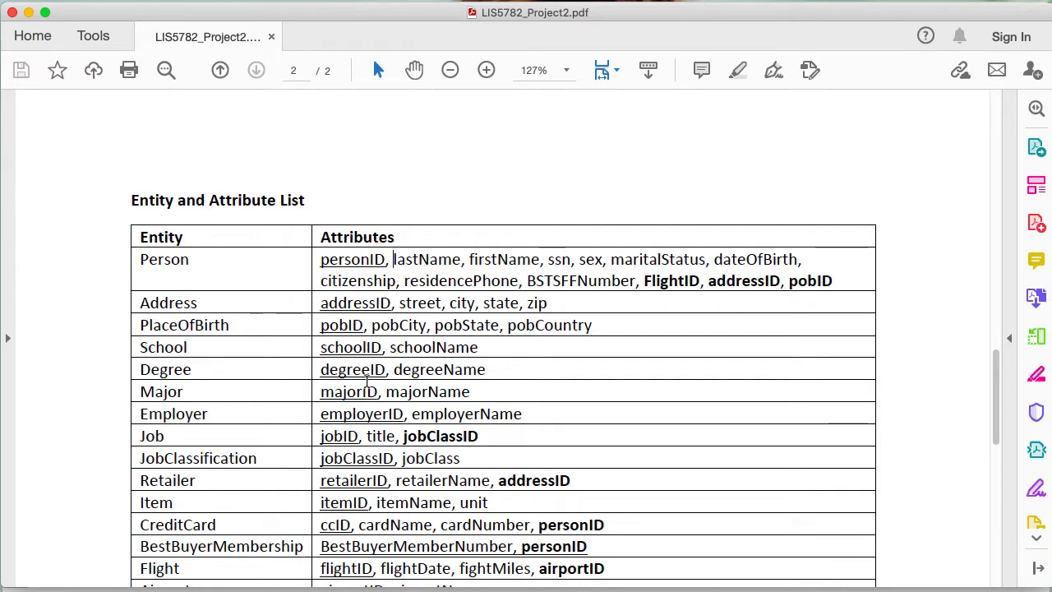
- Review the bold attributes FlightID, addressID and pobID of Person again, and select jobClassID in the Job row
{"action": "scroll", "coordinate": [367, 385], "scroll_direction": "down", "scroll_amount": 2}
{"action": "scroll", "coordinate": [368, 382], "scroll_direction": "down", "scroll_amount": 1}
{"action": "scroll", "coordinate": [367, 382], "scroll_direction": "up", "scroll_amount": 1}
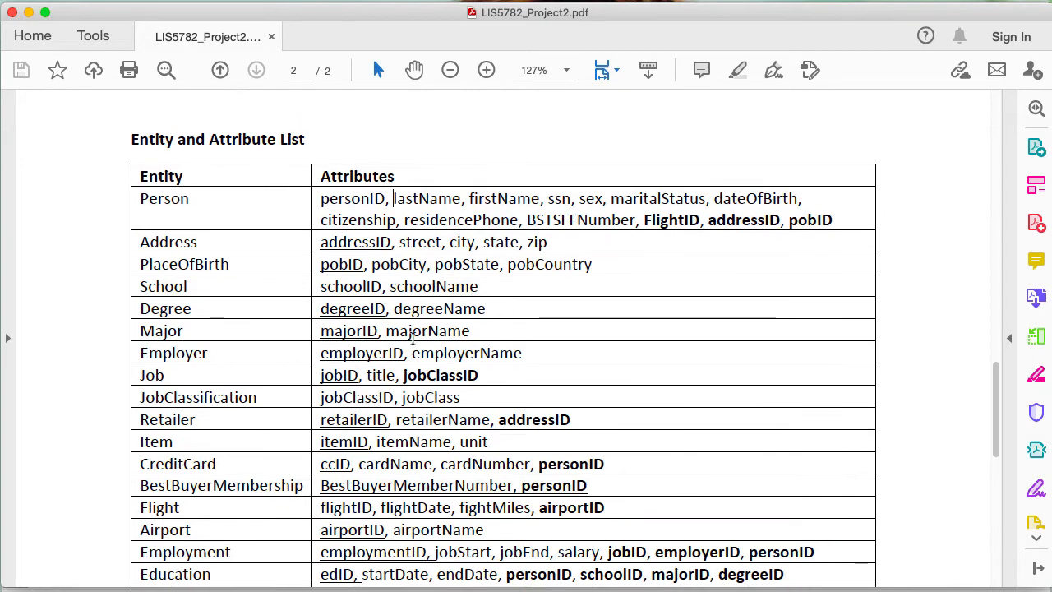
{"action": "double_click", "coordinate": [670, 218]}
{"action": "double_click", "coordinate": [744, 219]}
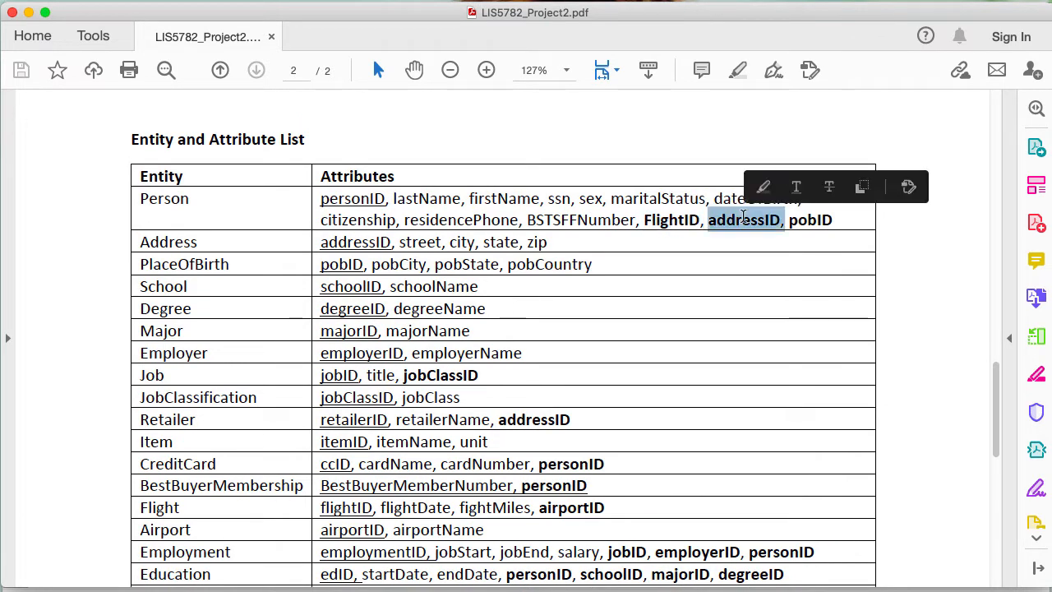
{"action": "double_click", "coordinate": [809, 219]}
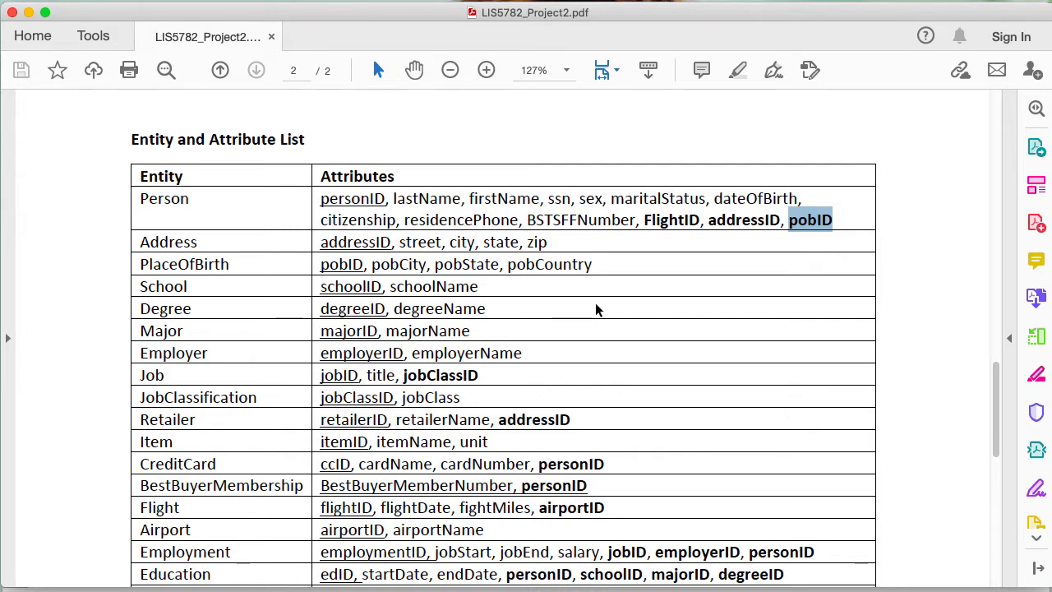
{"action": "scroll", "coordinate": [597, 309], "scroll_direction": "down", "scroll_amount": 2}
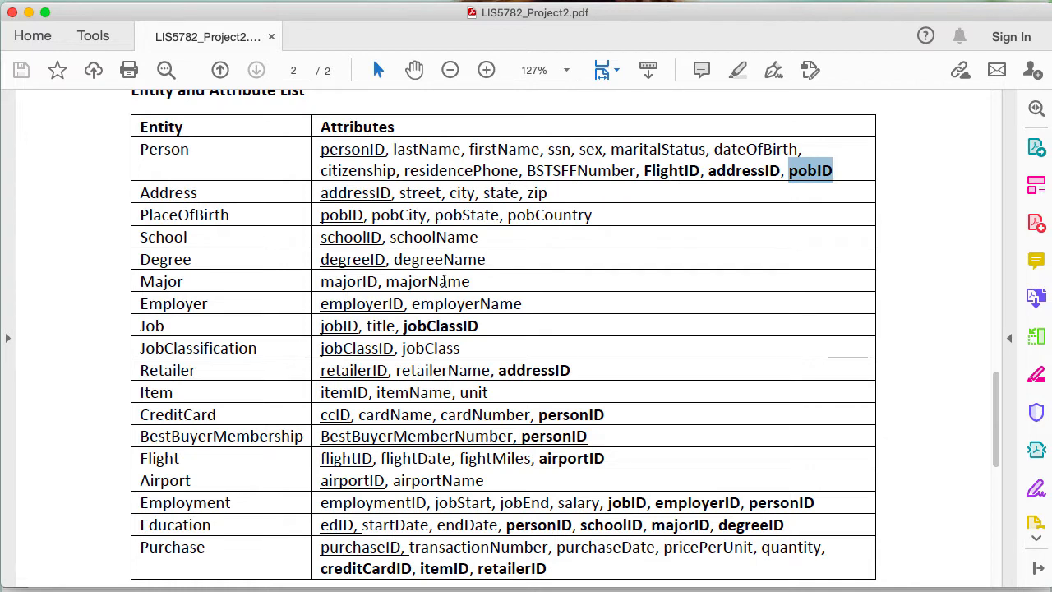
{"action": "double_click", "coordinate": [441, 326]}
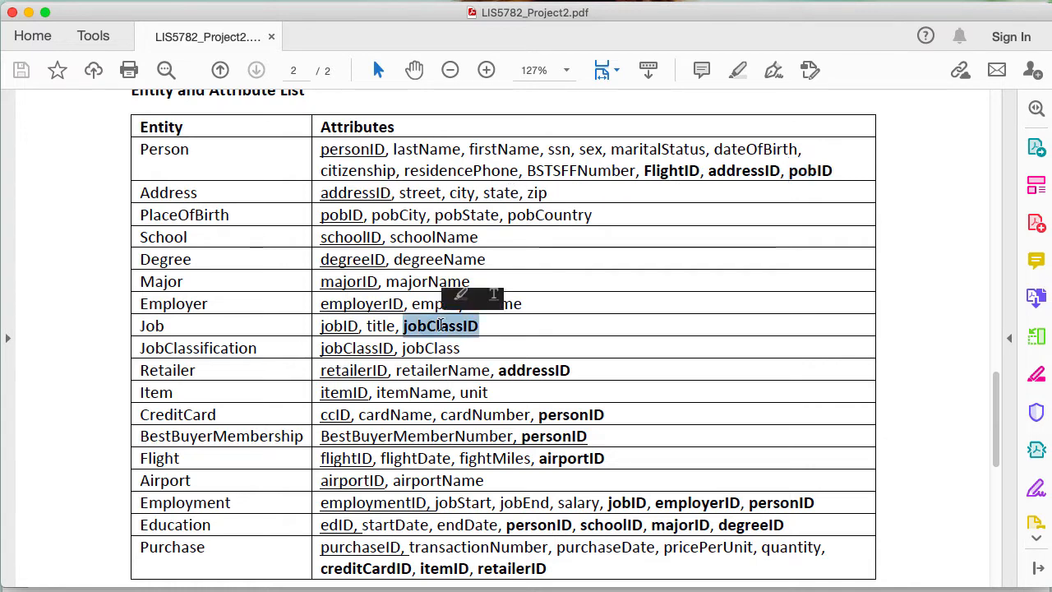
- Select street and zip in the Address row, and select the entity name Address
{"action": "double_click", "coordinate": [418, 194]}
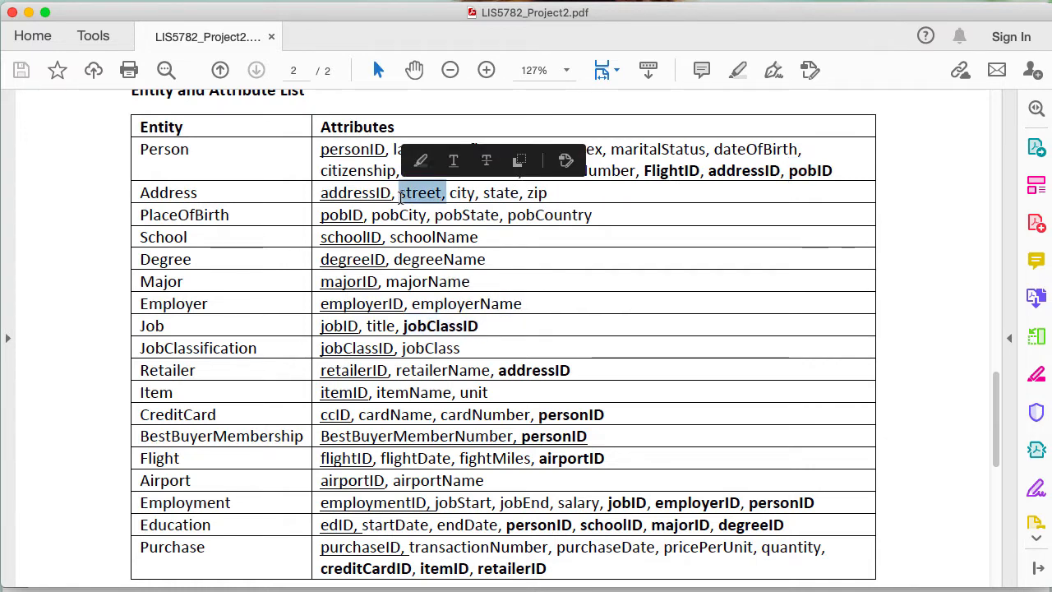
{"action": "double_click", "coordinate": [535, 194]}
{"action": "left_click", "coordinate": [462, 193]}
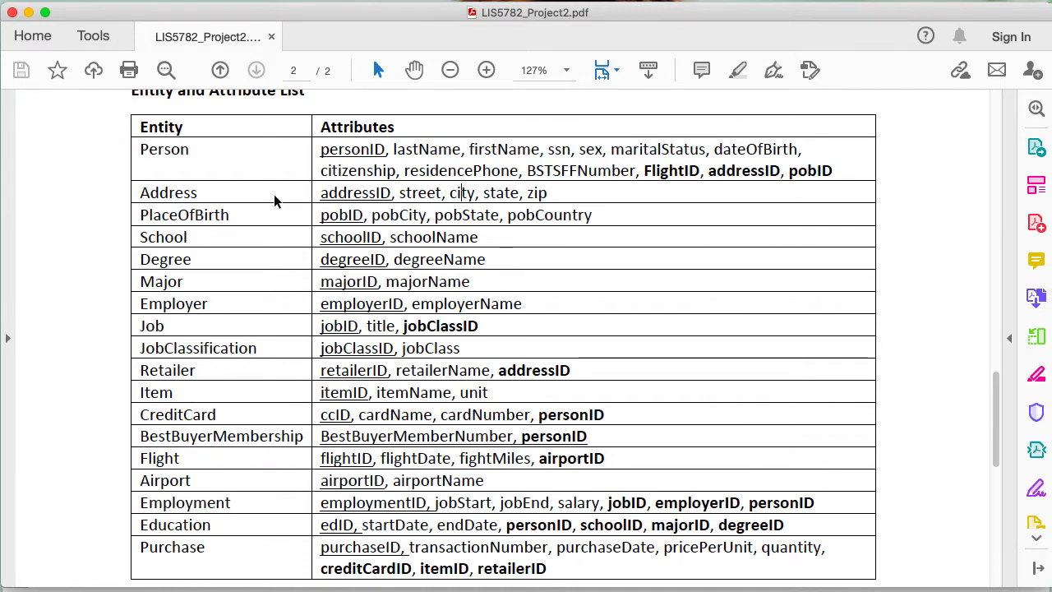
{"action": "double_click", "coordinate": [181, 193]}
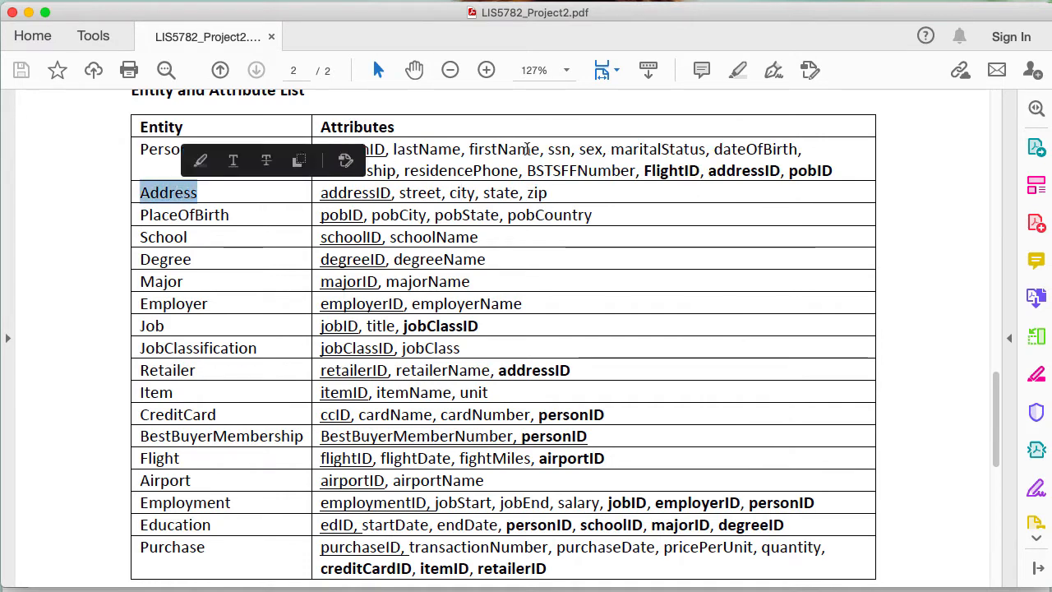
- Select FlightID and addressID in the Person row, and compare addressID with the underlined addressID in the Address row
{"action": "left_click", "coordinate": [238, 160]}
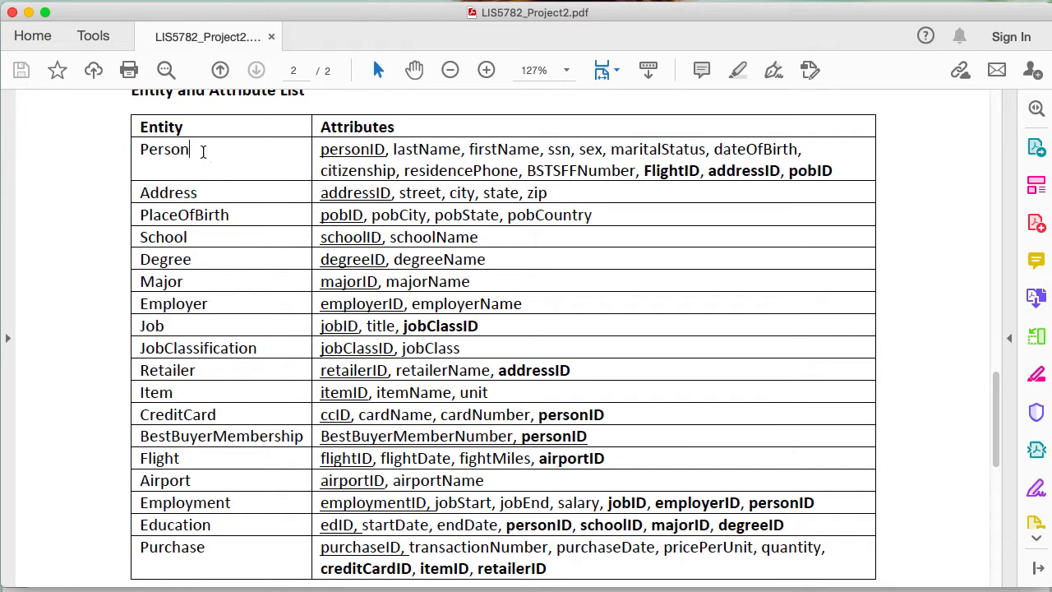
{"action": "double_click", "coordinate": [682, 171]}
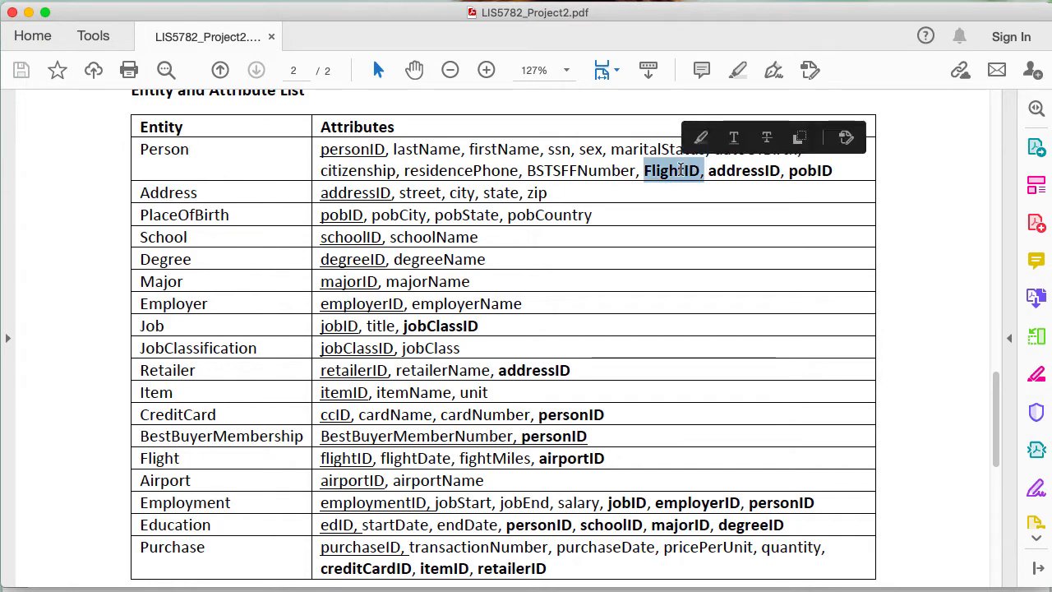
{"action": "double_click", "coordinate": [749, 170]}
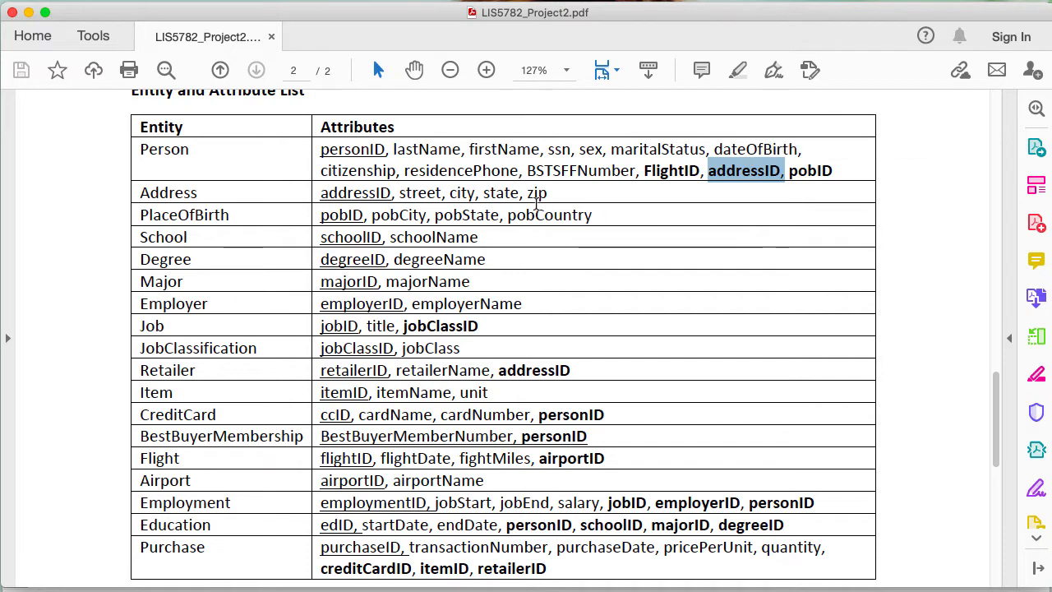
{"action": "double_click", "coordinate": [368, 193]}
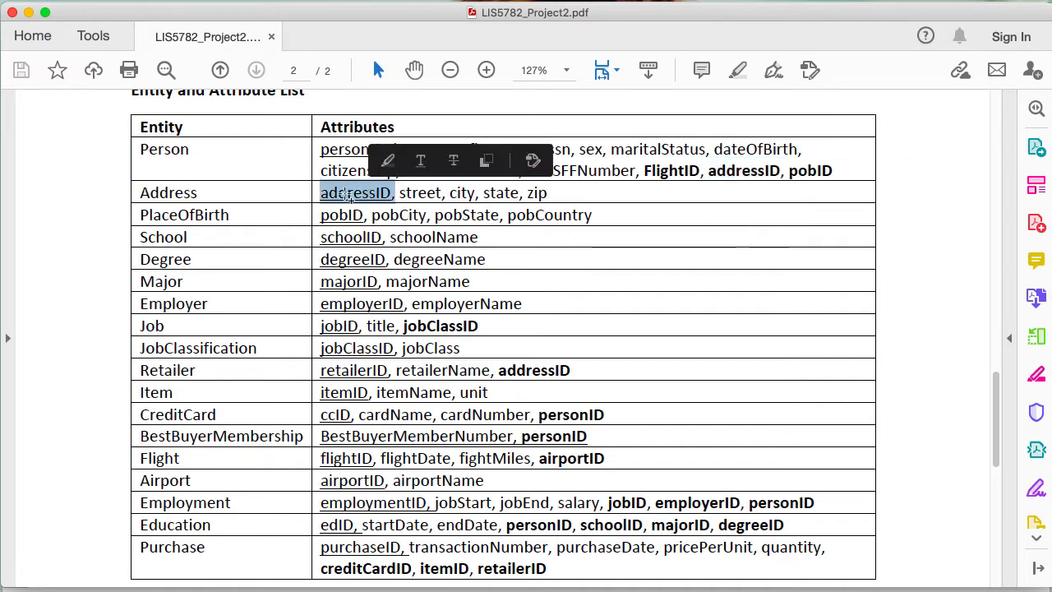
{"action": "left_click", "coordinate": [267, 194]}
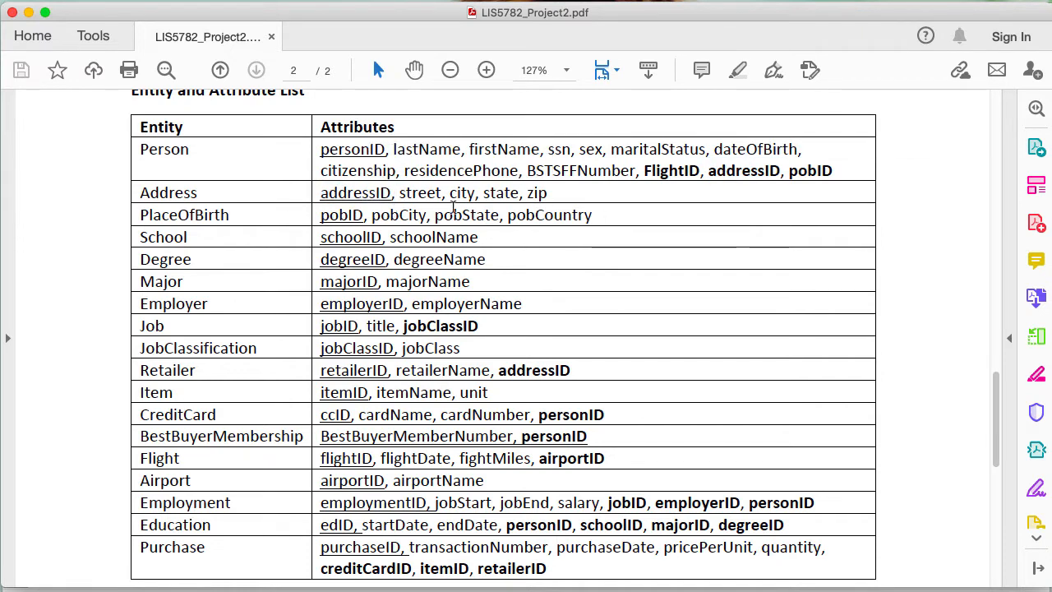
- Select the entity name Employment in the list and examine the Hires relationship with its attributes in the ERD
{"action": "scroll", "coordinate": [484, 404], "scroll_direction": "down", "scroll_amount": 3}
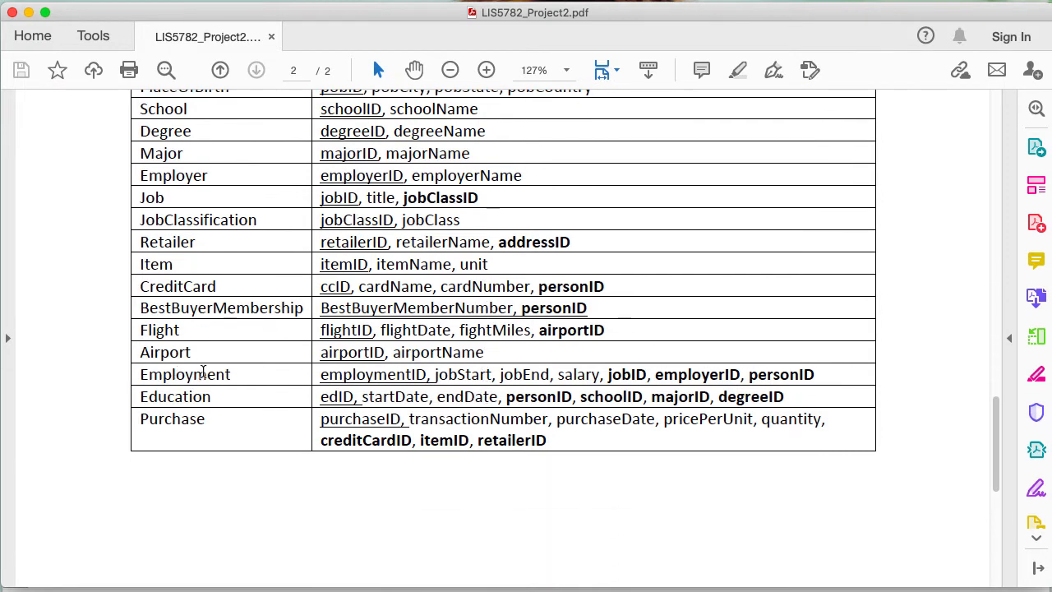
{"action": "double_click", "coordinate": [203, 374]}
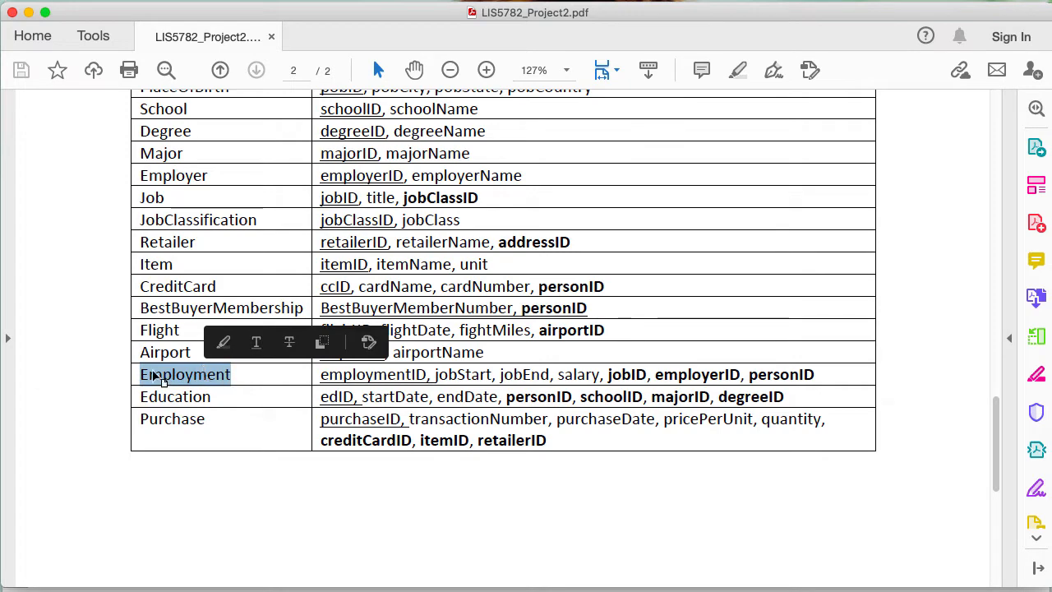
{"action": "scroll", "coordinate": [478, 308], "scroll_direction": "up", "scroll_amount": 15}
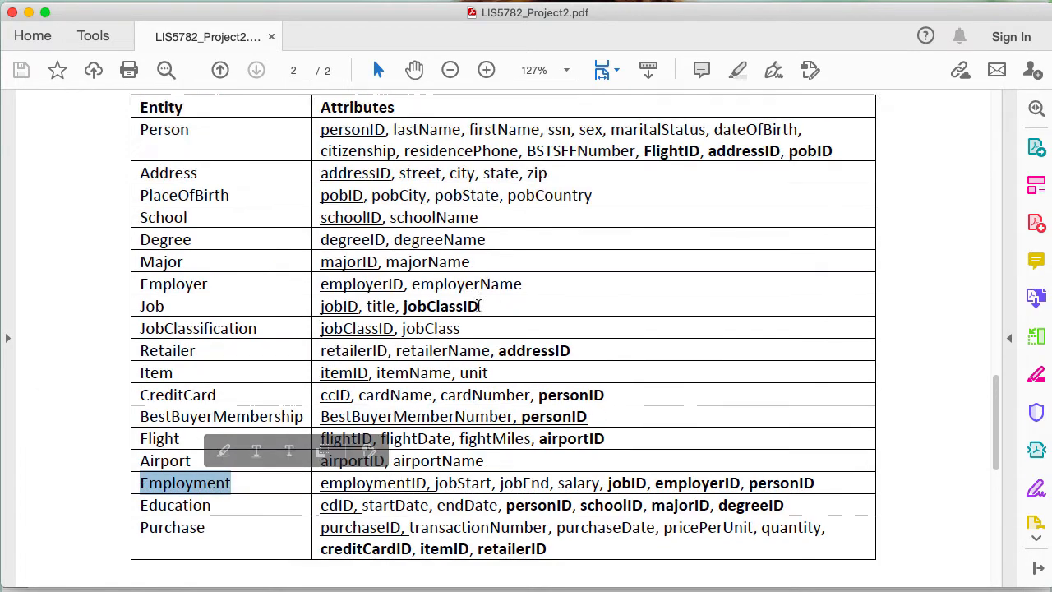
{"action": "scroll", "coordinate": [480, 308], "scroll_direction": "up", "scroll_amount": 6}
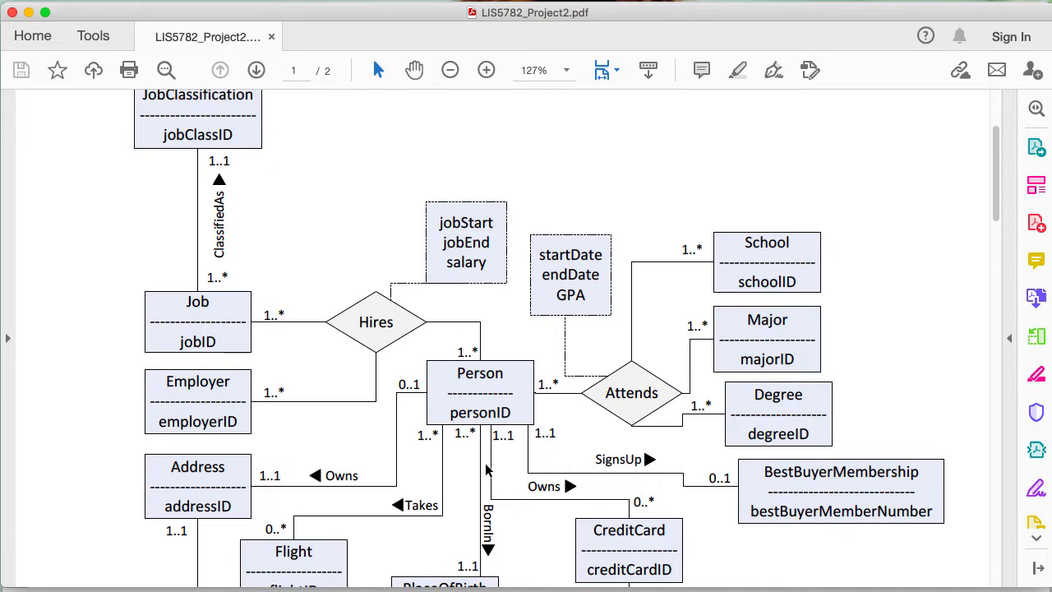
- Return to the Entity and Attribute List and review jobStart, jobEnd and salary in the Employment row
{"action": "scroll", "coordinate": [493, 416], "scroll_direction": "down", "scroll_amount": 15}
{"action": "scroll", "coordinate": [493, 416], "scroll_direction": "down", "scroll_amount": 10}
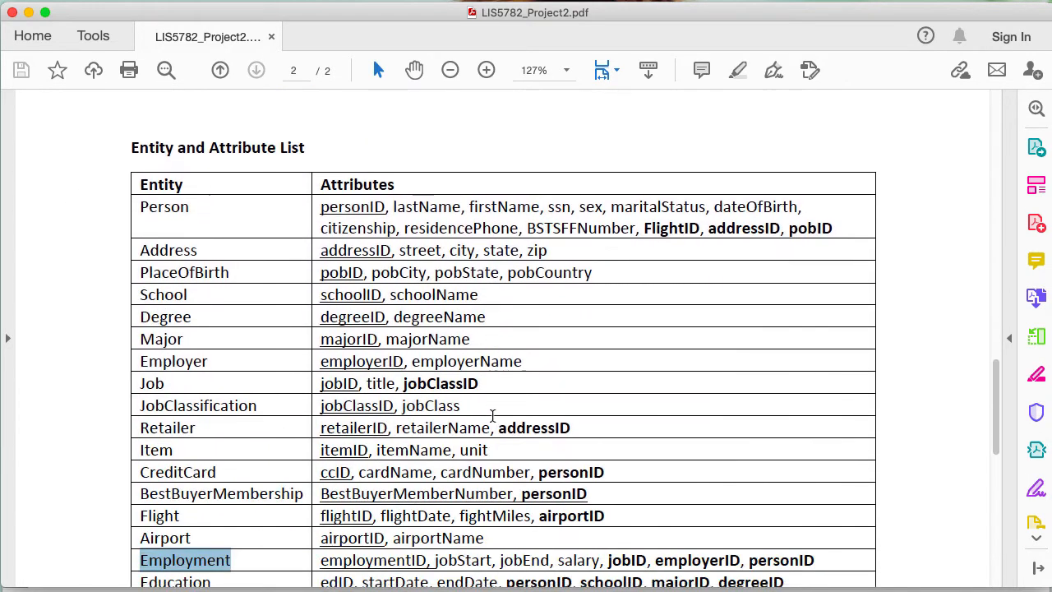
{"action": "double_click", "coordinate": [457, 379]}
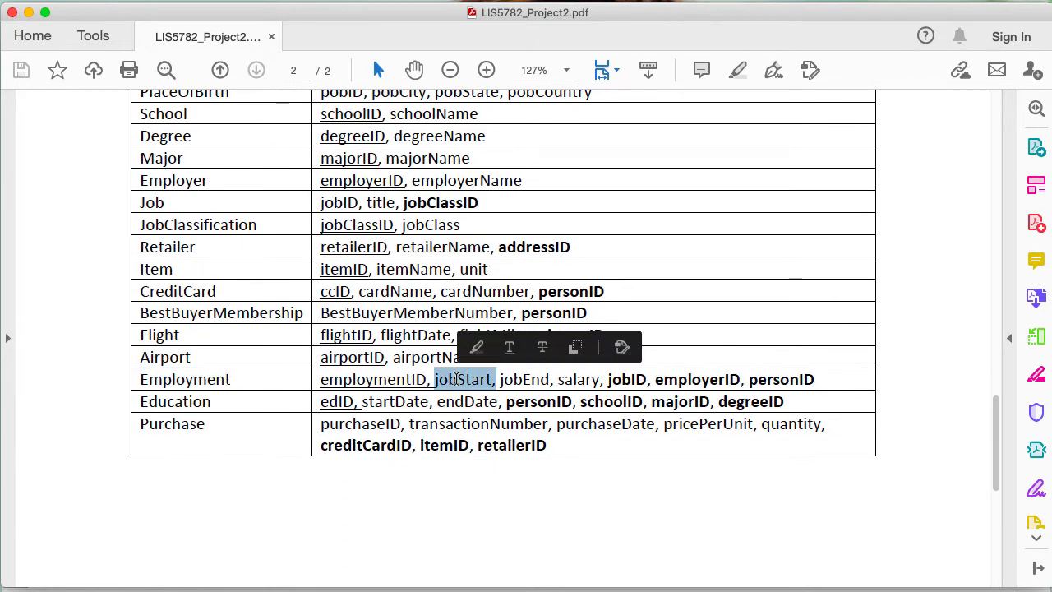
{"action": "left_click", "coordinate": [517, 379]}
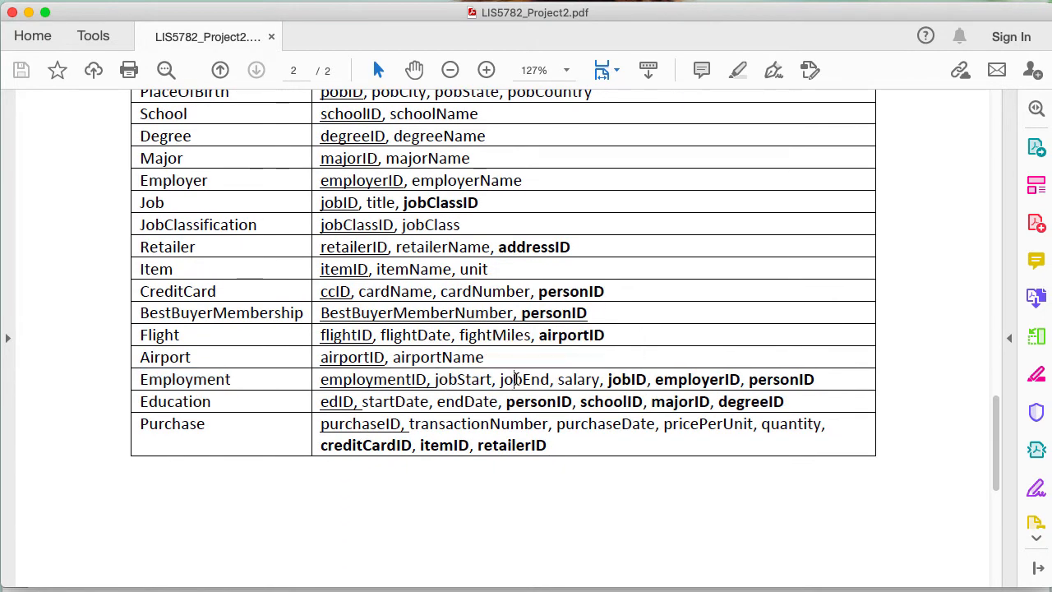
{"action": "double_click", "coordinate": [583, 379]}
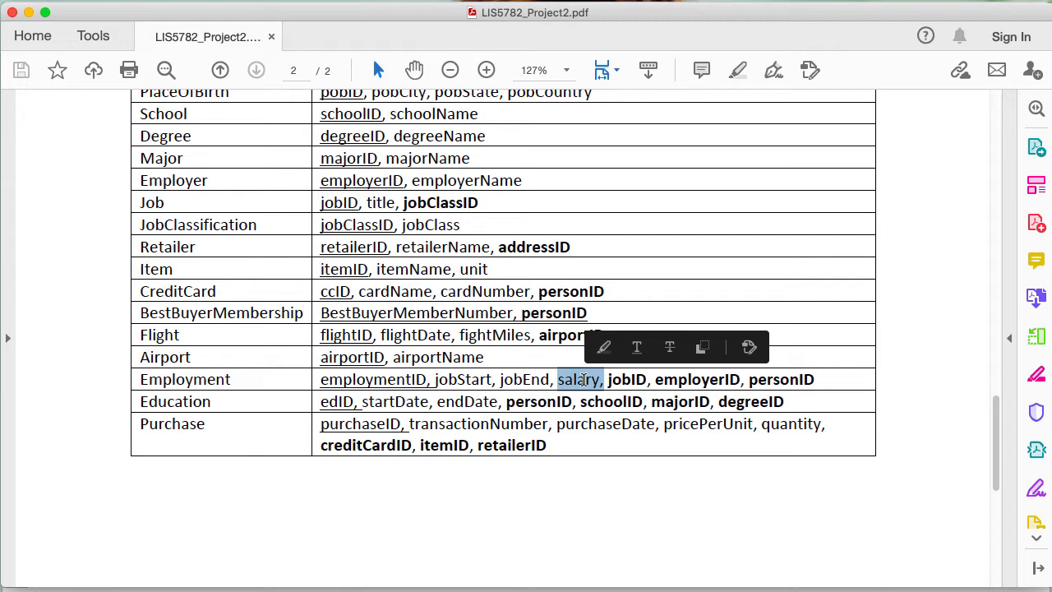
- Match the bold jobID, employerID and personID of Employment to the Job and Employer primary keys and the Person entity by selecting them in turn
{"action": "double_click", "coordinate": [627, 379]}
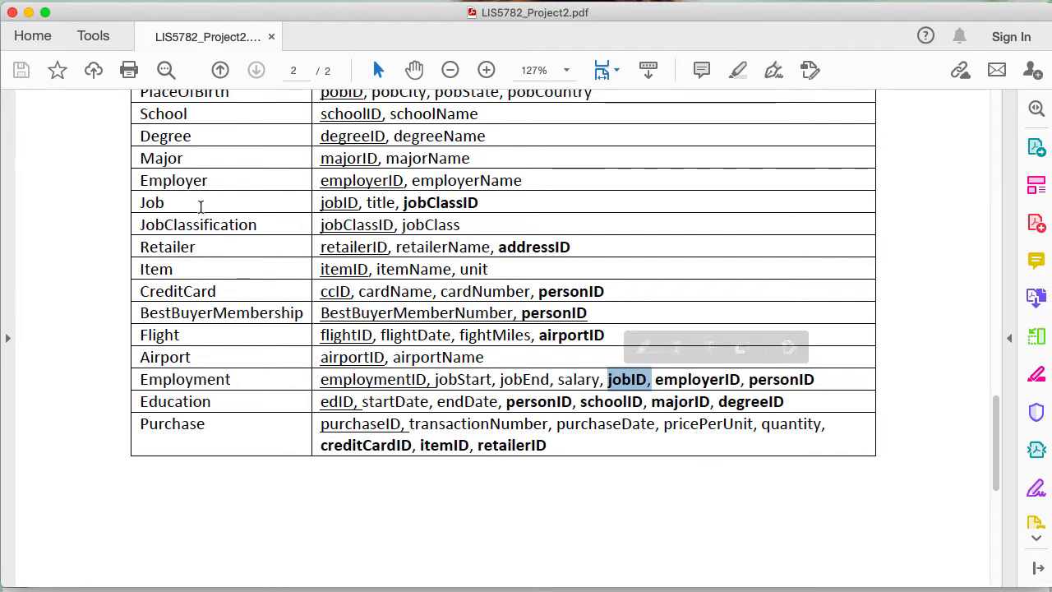
{"action": "double_click", "coordinate": [335, 202]}
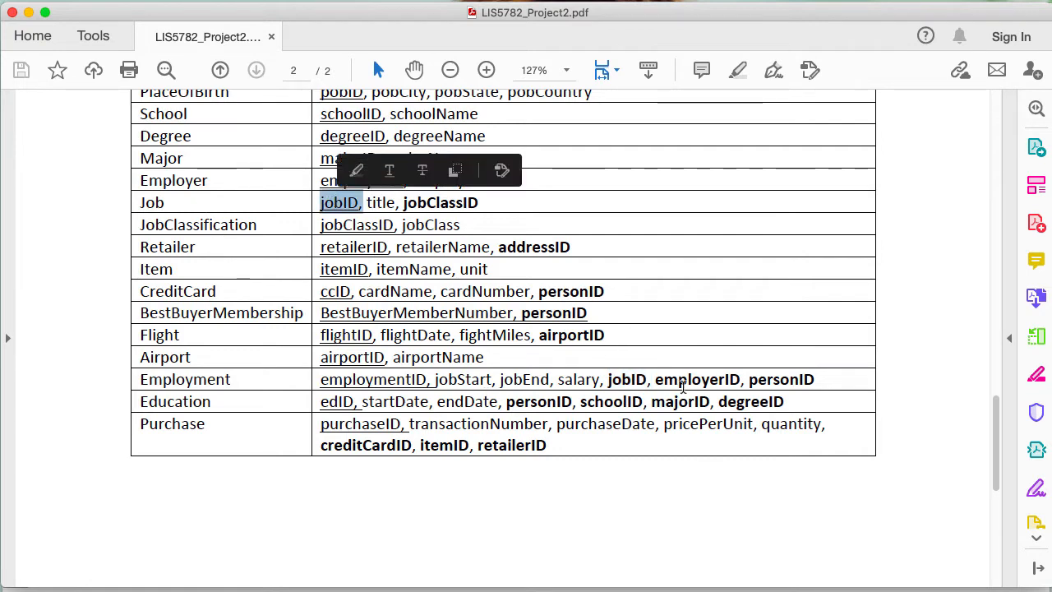
{"action": "double_click", "coordinate": [715, 380]}
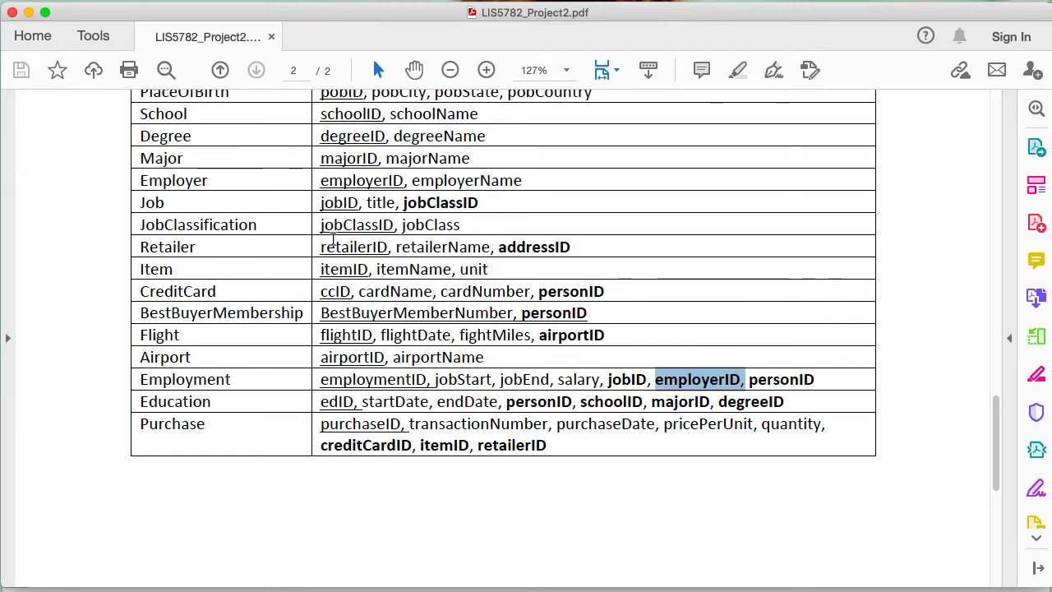
{"action": "double_click", "coordinate": [349, 181]}
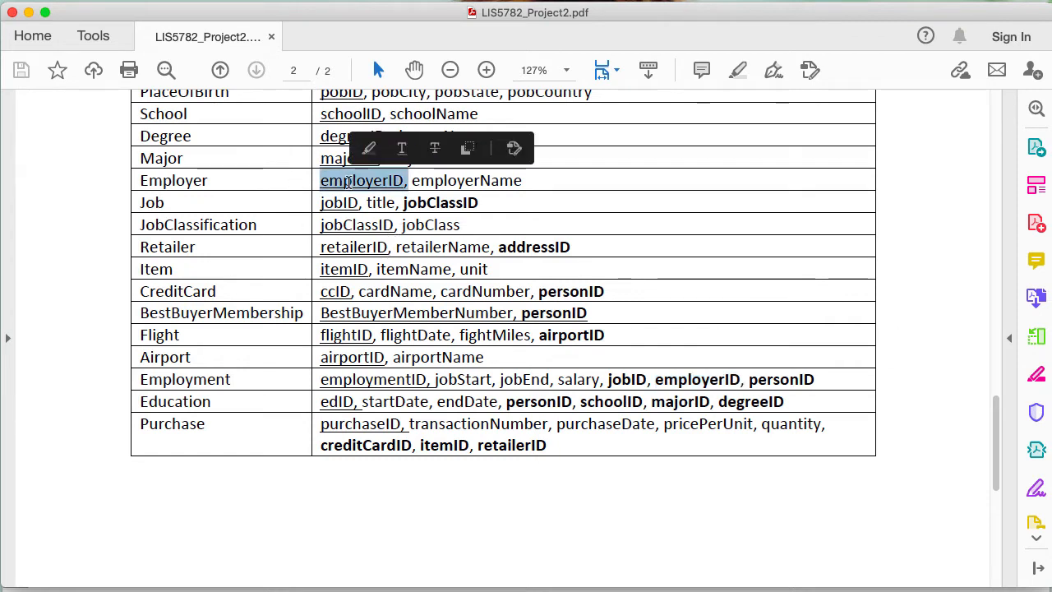
{"action": "double_click", "coordinate": [787, 379]}
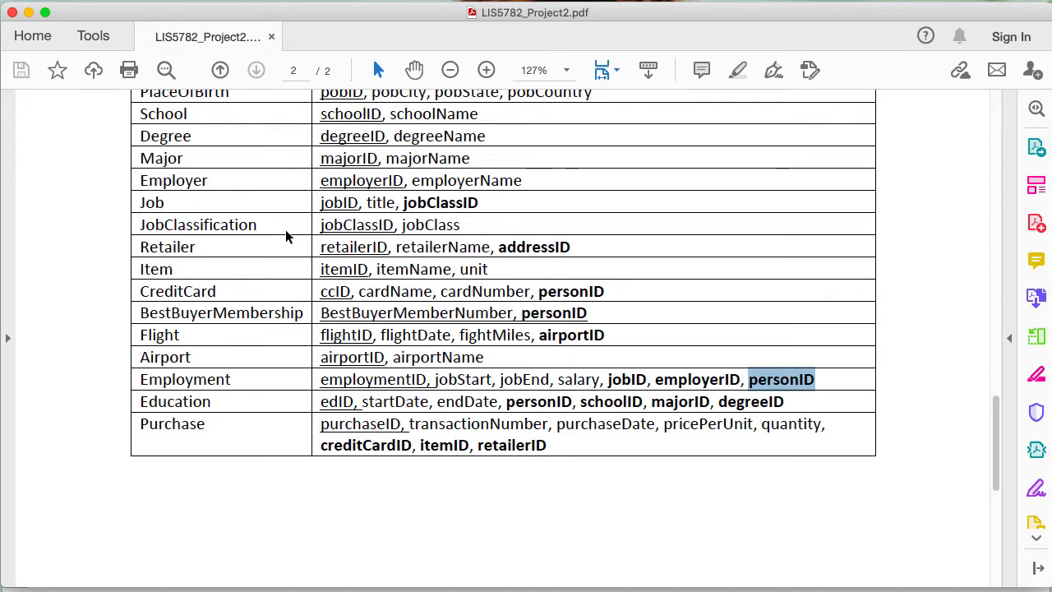
{"action": "scroll", "coordinate": [258, 169], "scroll_direction": "up", "scroll_amount": 3}
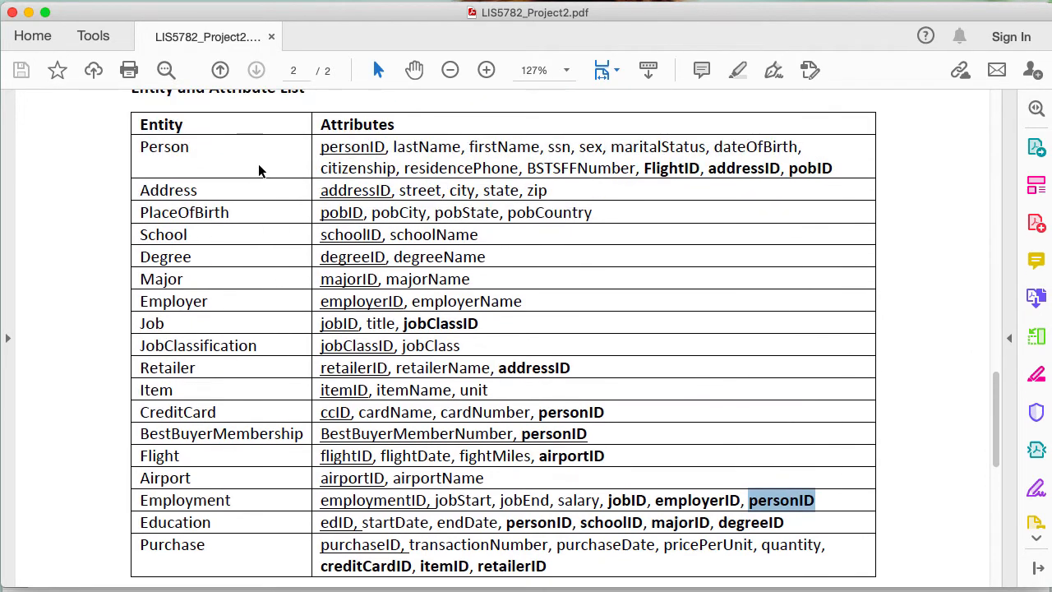
{"action": "double_click", "coordinate": [174, 145]}
- Select the entity name Employment, and select its bold attributes jobID, employerID and personID together twice
{"action": "scroll", "coordinate": [491, 402], "scroll_direction": "down", "scroll_amount": 2}
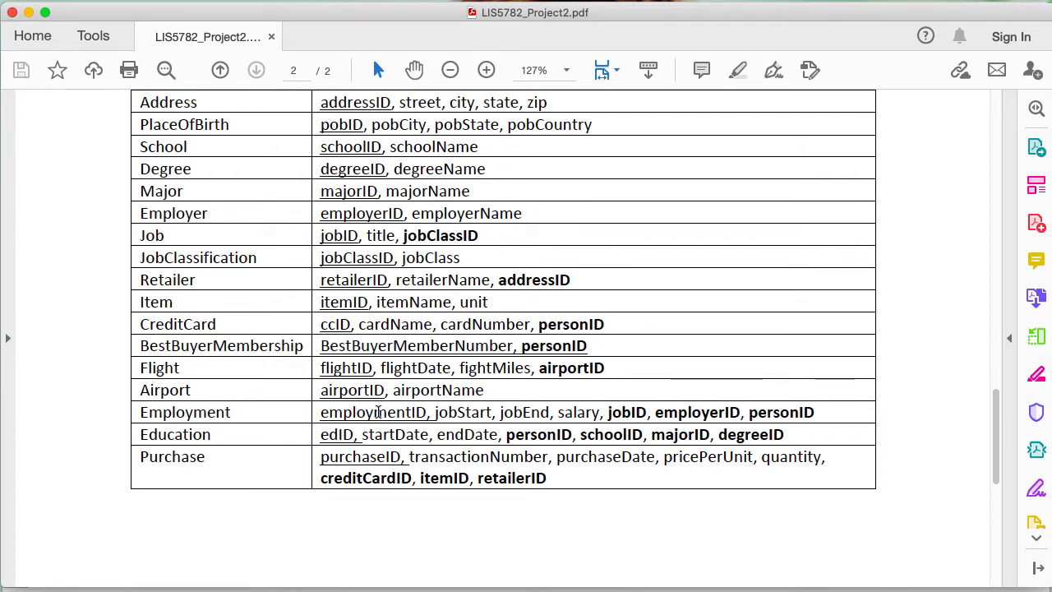
{"action": "double_click", "coordinate": [207, 414]}
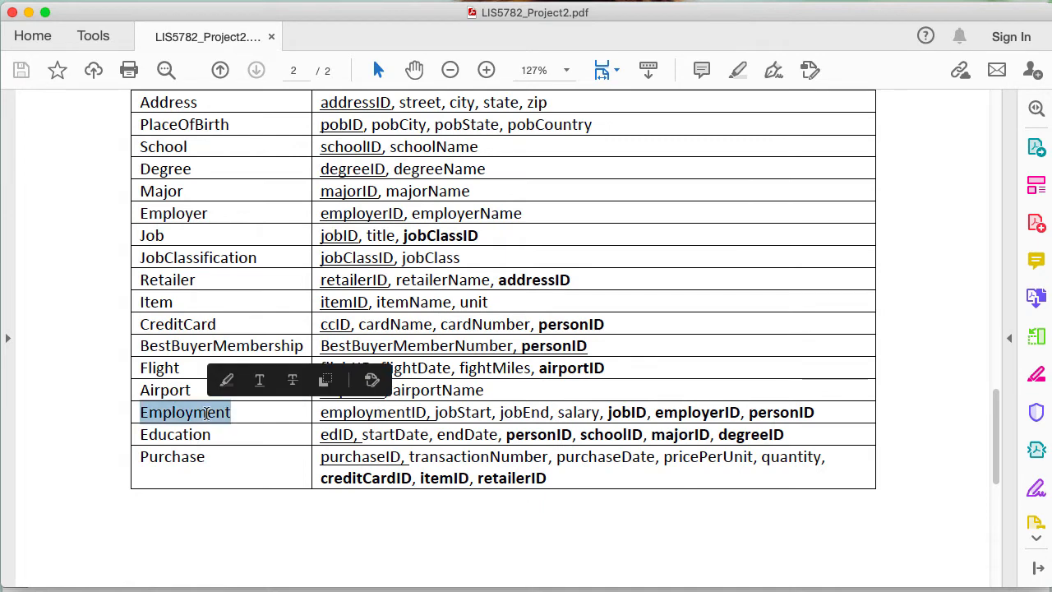
{"action": "left_click", "coordinate": [381, 412]}
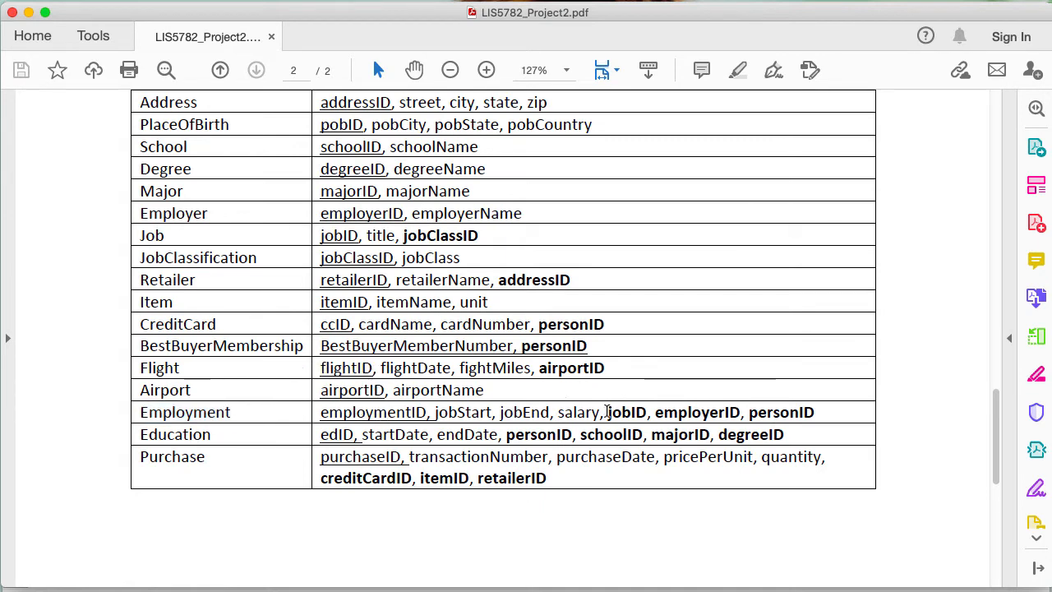
{"action": "left_click_drag", "start_coordinate": [608, 412], "coordinate": [793, 412]}
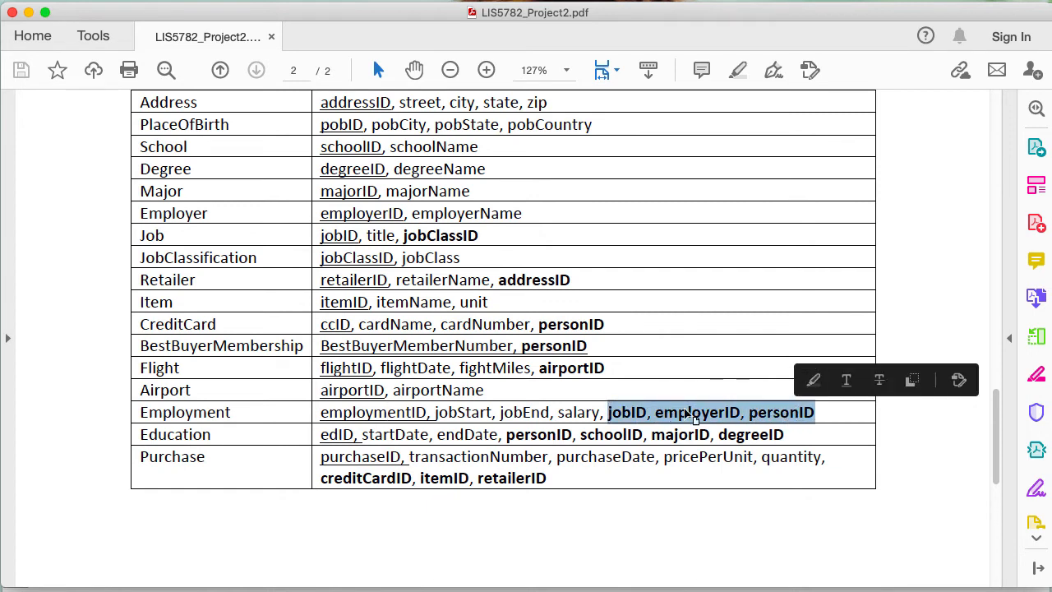
{"action": "left_click", "coordinate": [625, 414]}
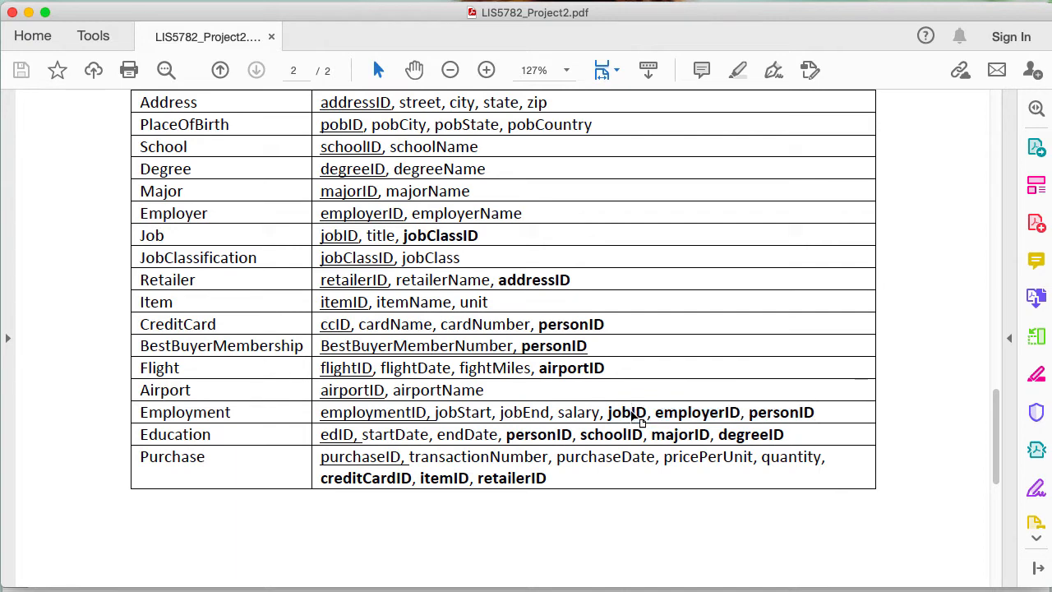
{"action": "left_click_drag", "start_coordinate": [607, 412], "coordinate": [810, 411]}
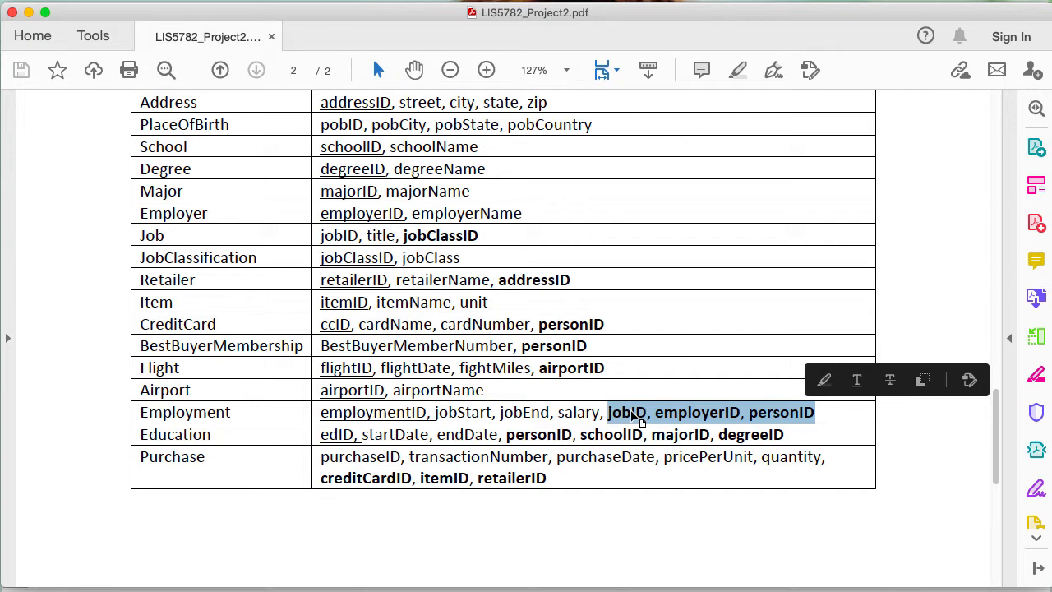
{"action": "left_click", "coordinate": [640, 419]}
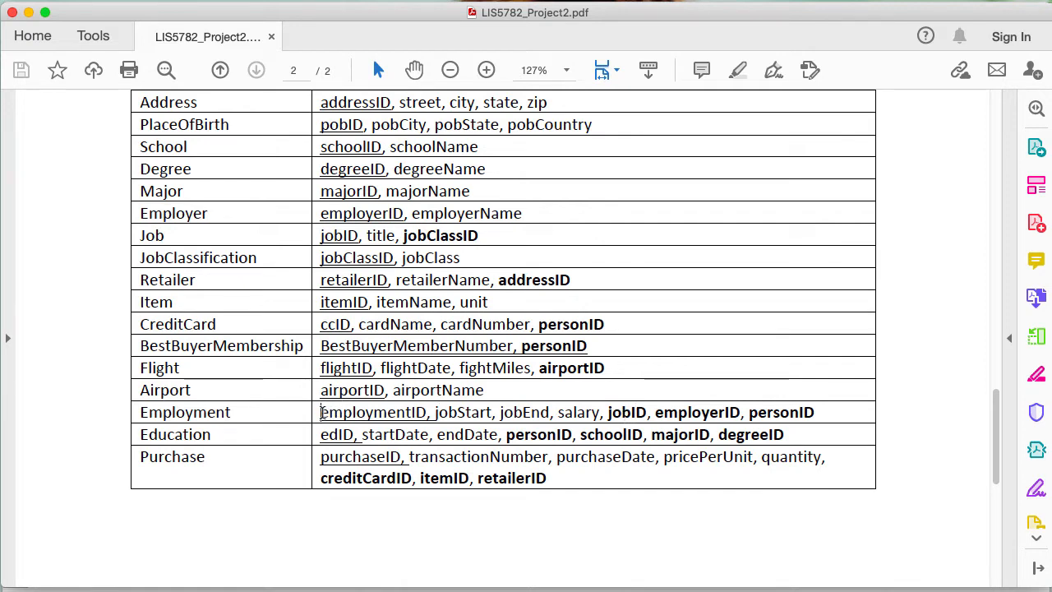
- Compare the underlined employmentID with the bold jobID, employerID and personID group in the Employment row by selecting them alternately
{"action": "left_click_drag", "start_coordinate": [321, 412], "coordinate": [431, 414]}
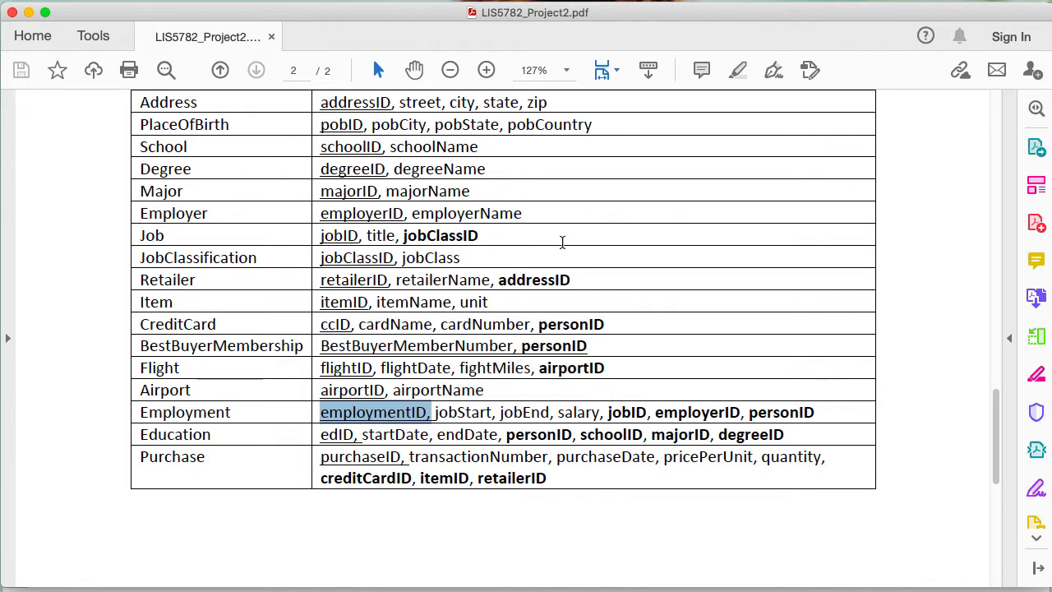
{"action": "left_click", "coordinate": [425, 413]}
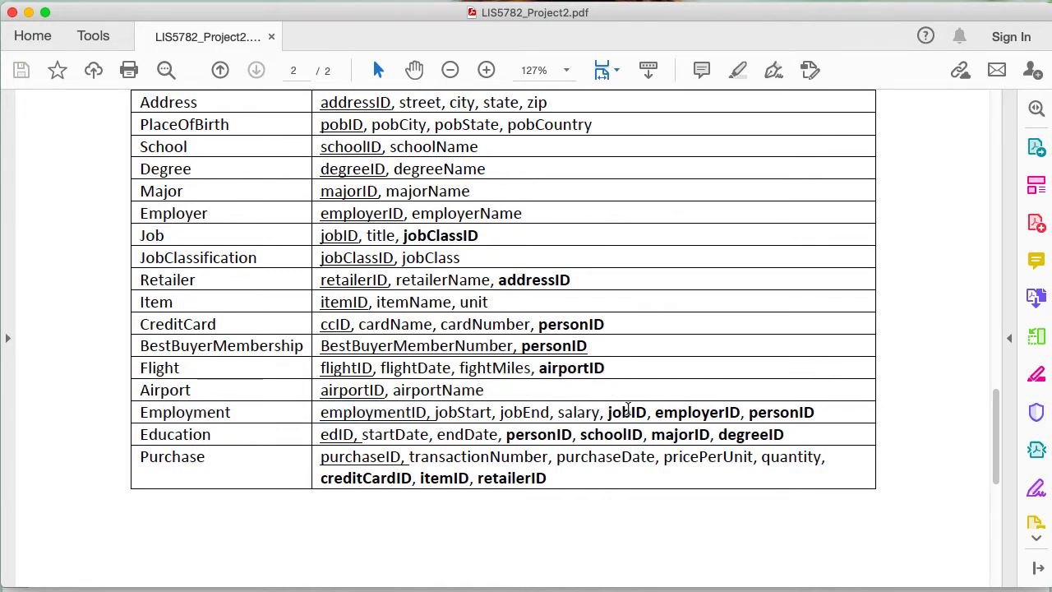
{"action": "left_click_drag", "start_coordinate": [608, 412], "coordinate": [800, 412]}
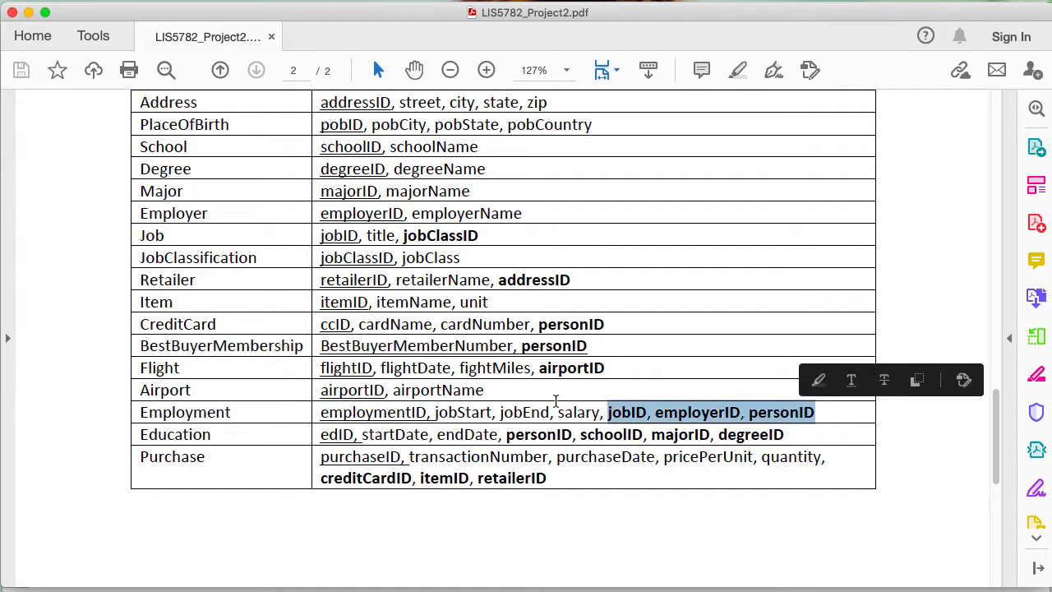
{"action": "left_click", "coordinate": [647, 413]}
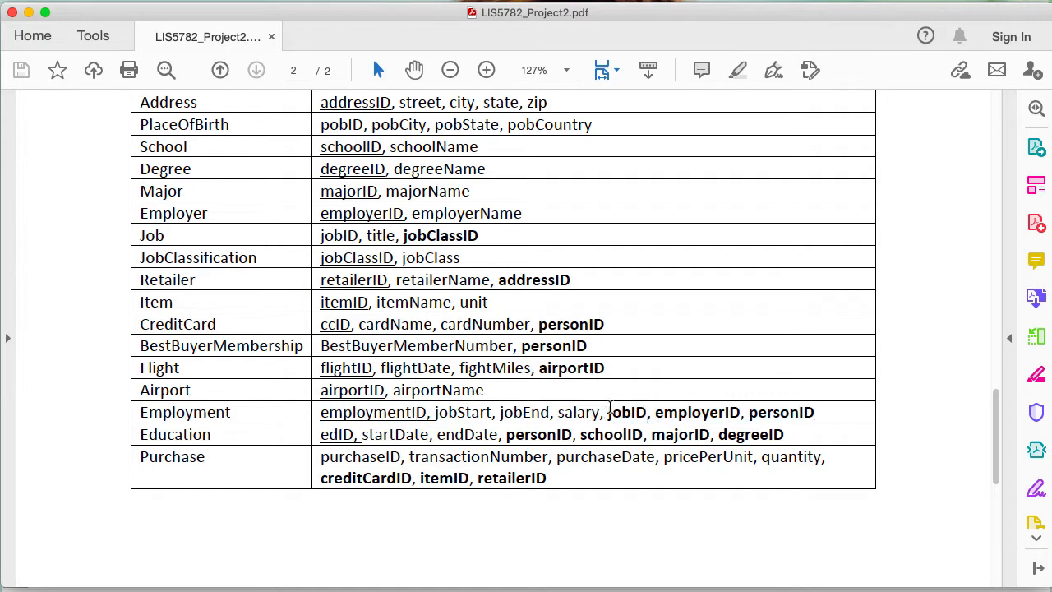
{"action": "double_click", "coordinate": [381, 411]}
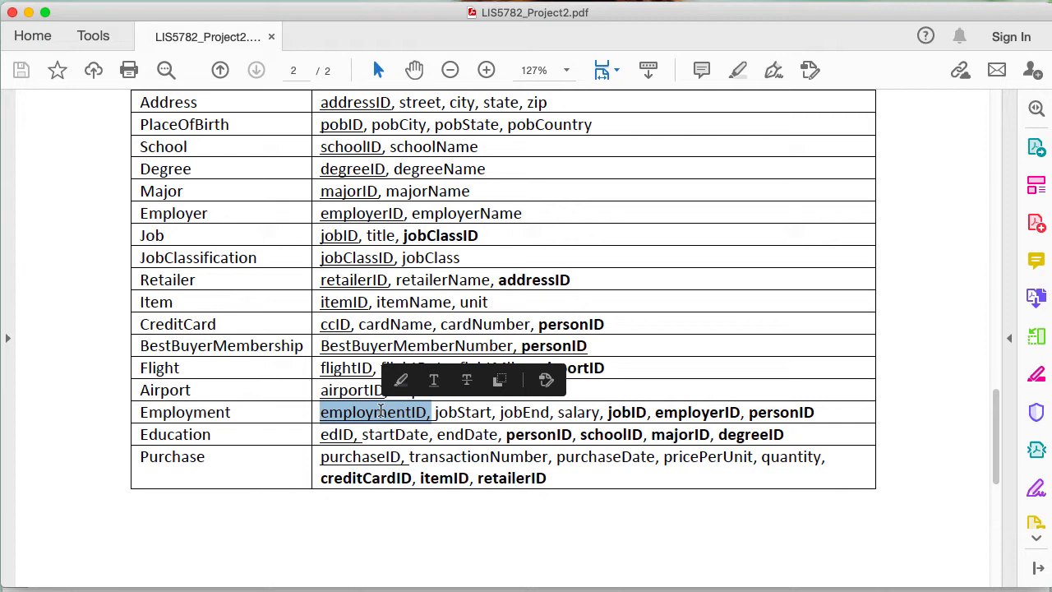
- Review personID, startDate and endDate in the Education row by selecting them in turn
{"action": "left_click", "coordinate": [228, 434]}
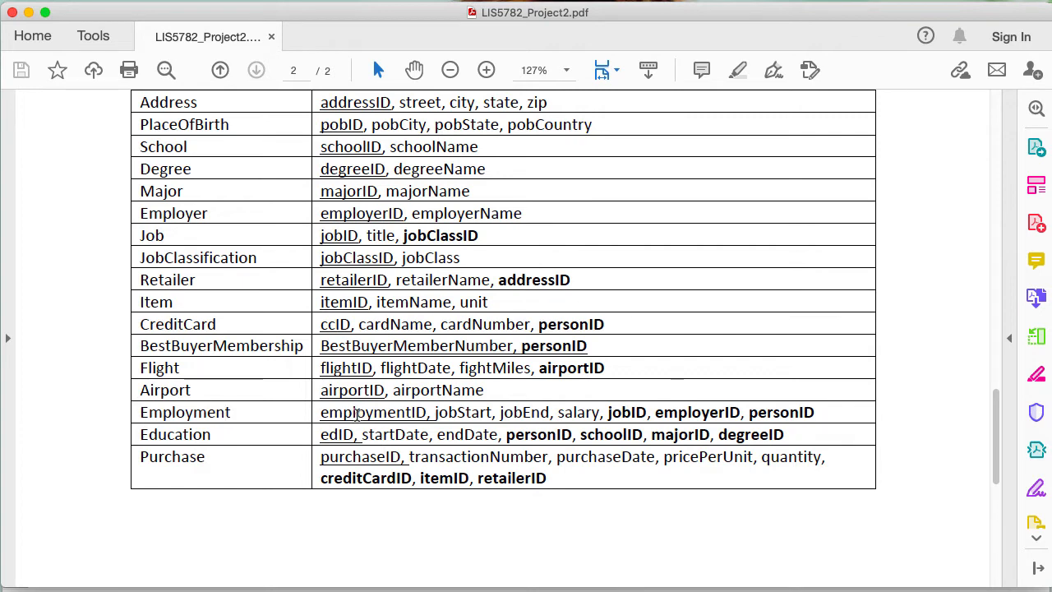
{"action": "double_click", "coordinate": [537, 435]}
{"action": "double_click", "coordinate": [403, 437]}
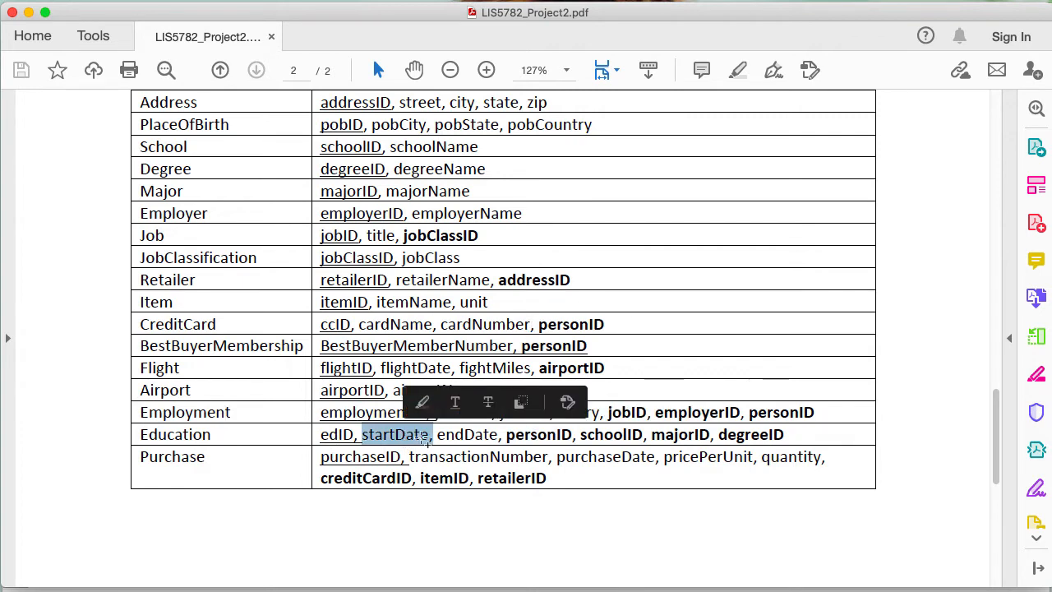
{"action": "double_click", "coordinate": [469, 435]}
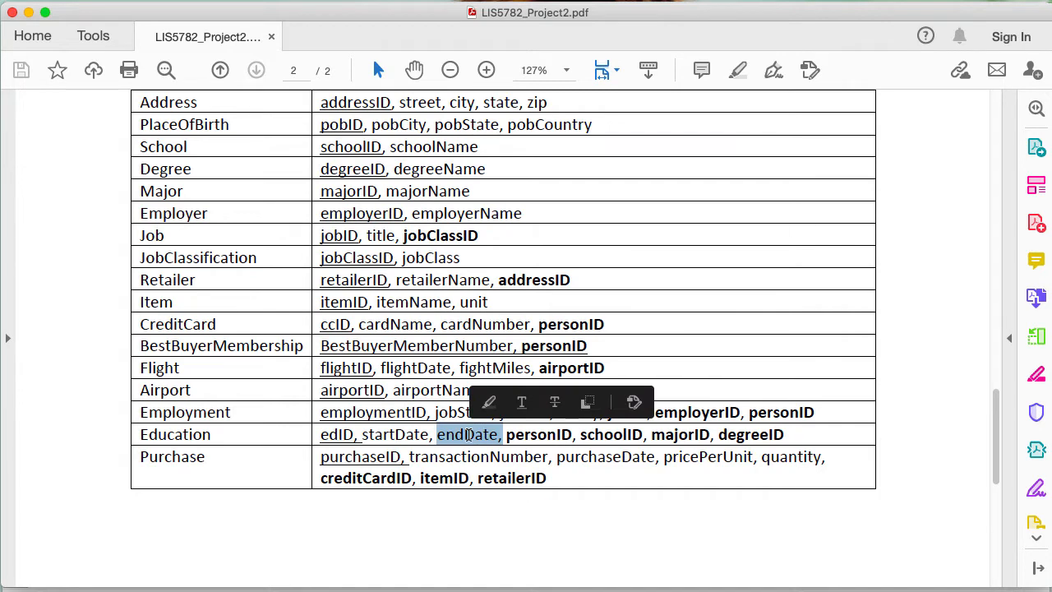
{"action": "left_click", "coordinate": [538, 437]}
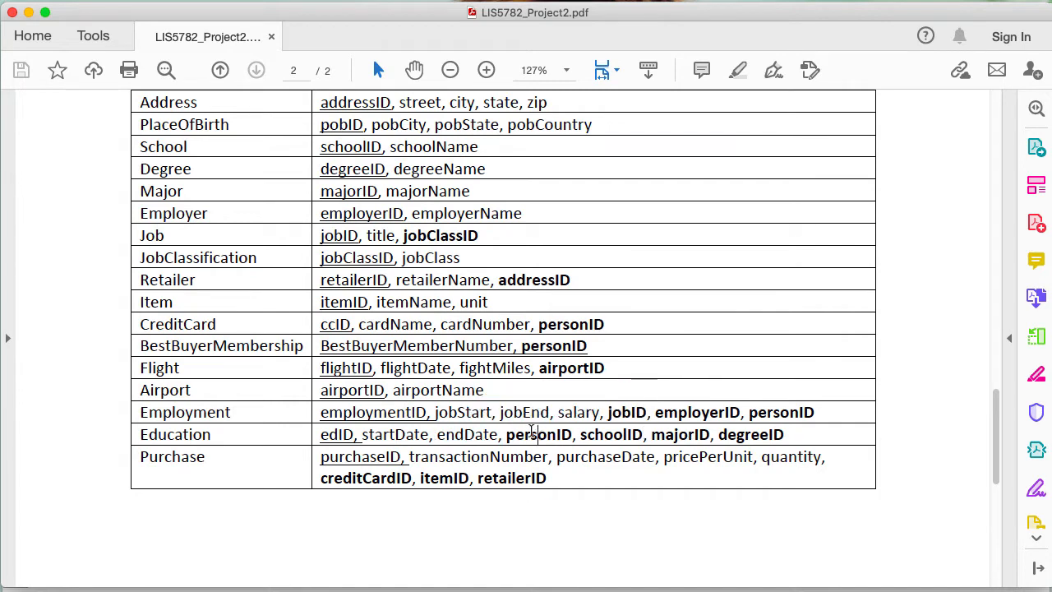
- Review the bold personID, schoolID, majorID and degreeID in the Education row by selecting them in turn
{"action": "double_click", "coordinate": [535, 434]}
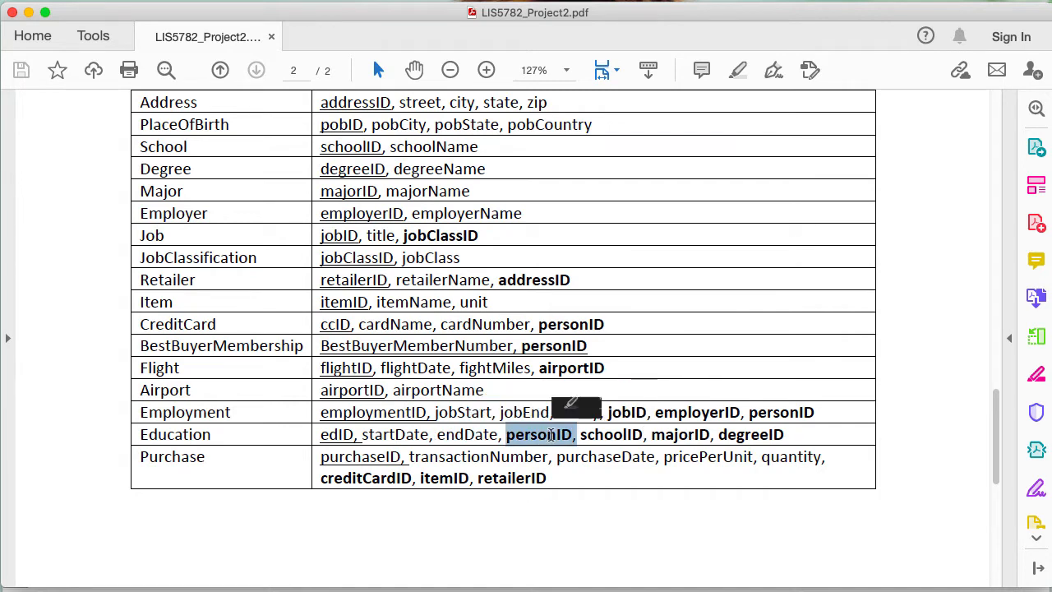
{"action": "double_click", "coordinate": [626, 436]}
{"action": "double_click", "coordinate": [680, 435]}
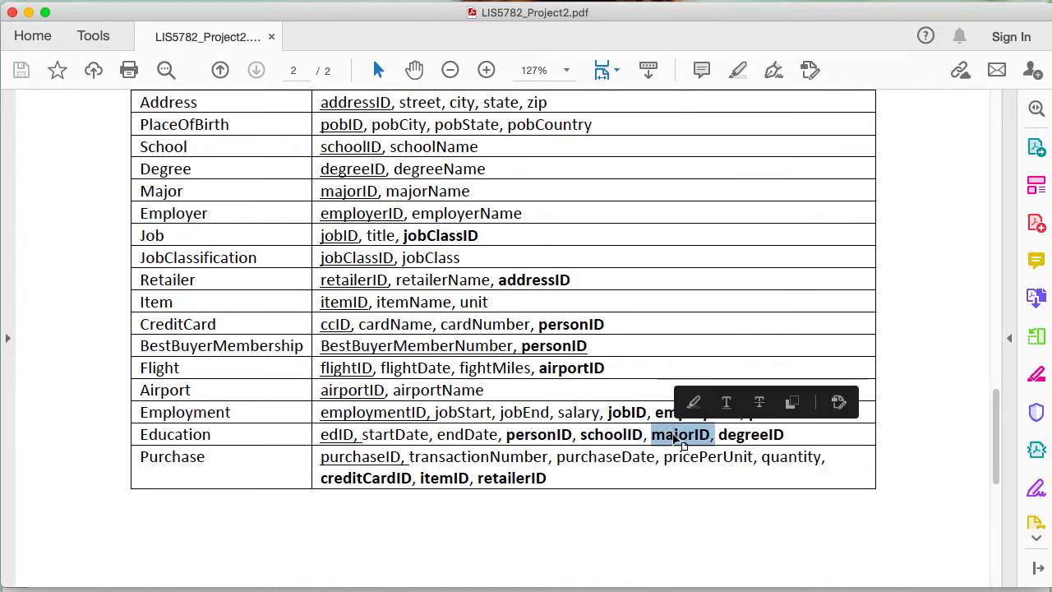
{"action": "double_click", "coordinate": [745, 436]}
- Trace the Education foreign keys to the School, Major, Degree and Person entities in the ERD by selecting their names in turn
{"action": "scroll", "coordinate": [718, 243], "scroll_direction": "up", "scroll_amount": 10}
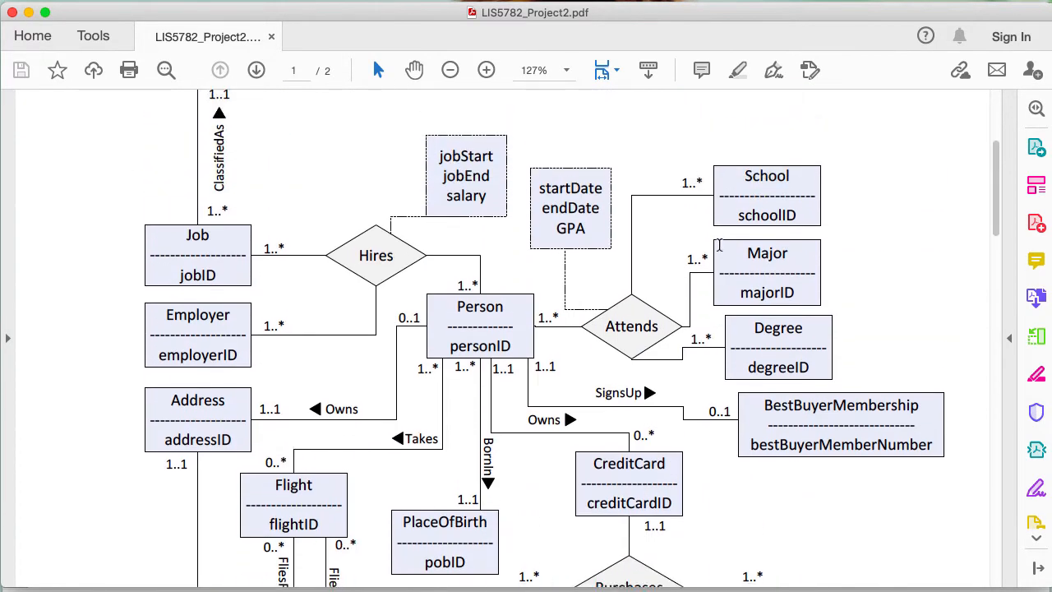
{"action": "scroll", "coordinate": [719, 245], "scroll_direction": "up", "scroll_amount": 1}
{"action": "double_click", "coordinate": [763, 212]}
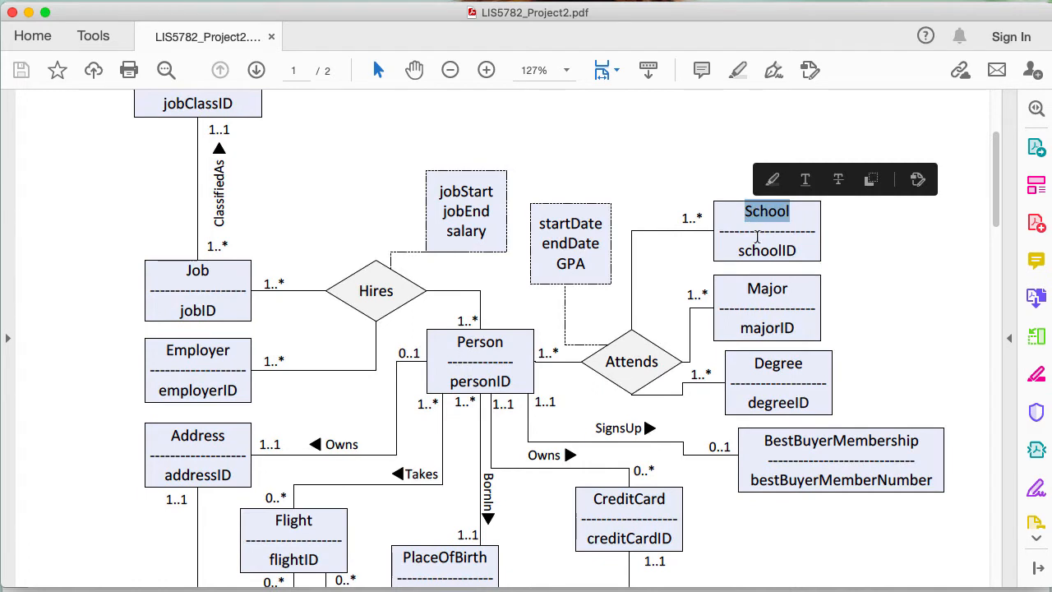
{"action": "double_click", "coordinate": [762, 289]}
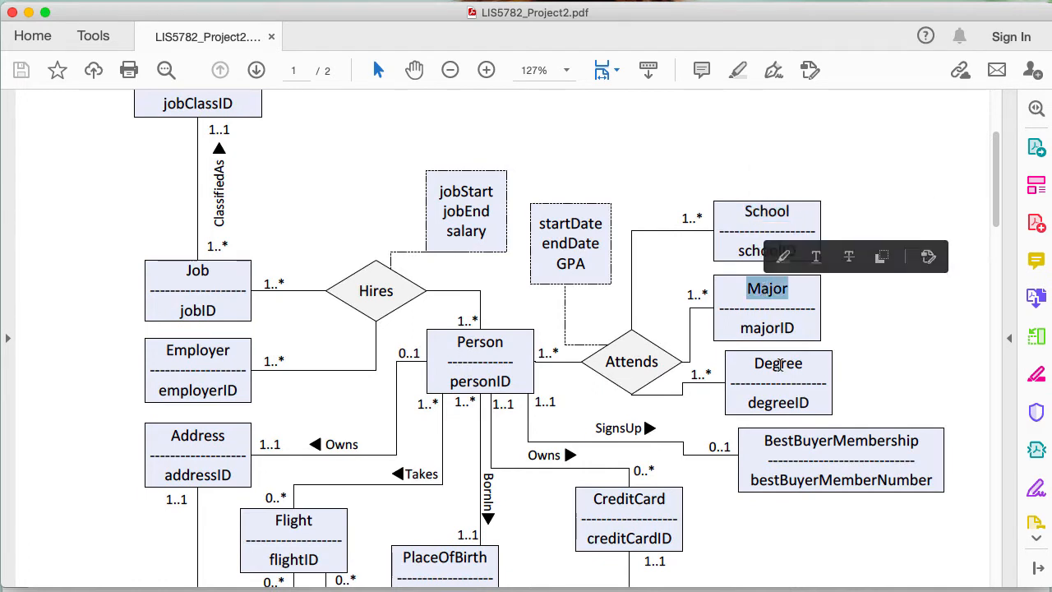
{"action": "double_click", "coordinate": [778, 363]}
{"action": "left_click", "coordinate": [488, 342]}
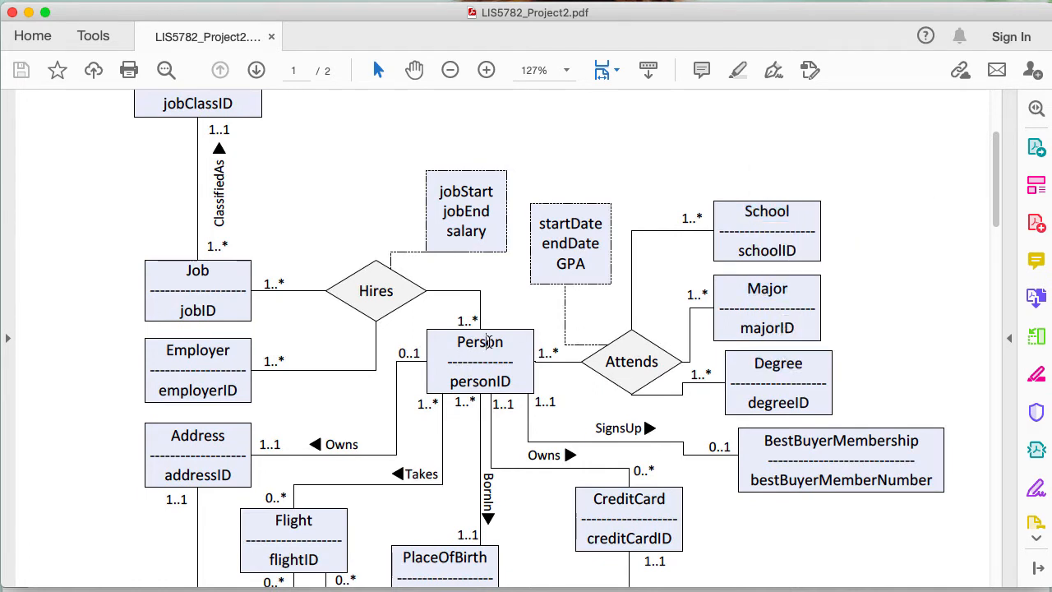
{"action": "double_click", "coordinate": [488, 342]}
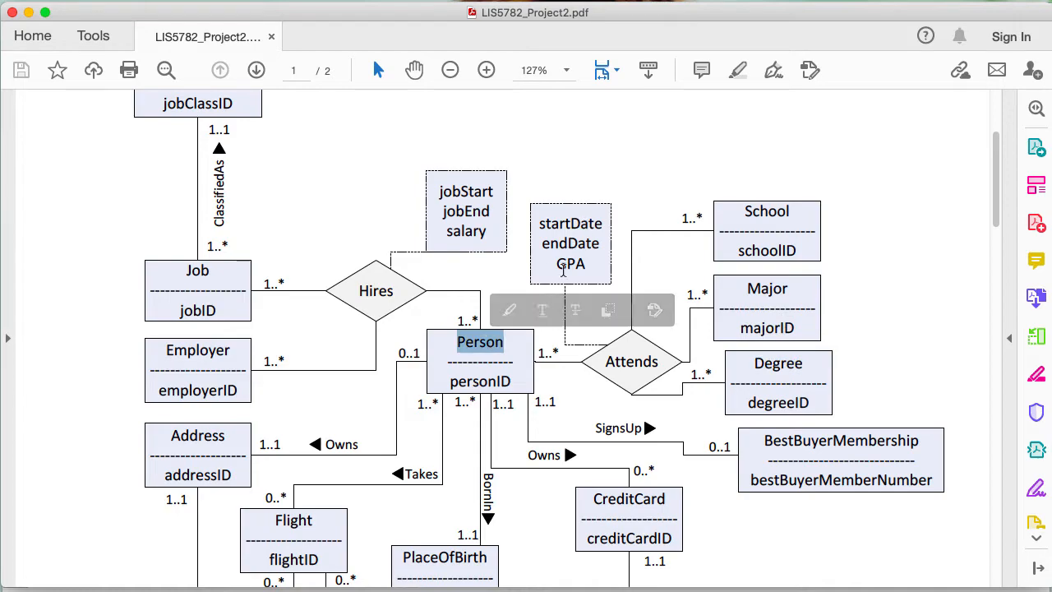
- Examine the Employment, Education and Purchase rows at the end of the Entity and Attribute List
{"action": "scroll", "coordinate": [618, 353], "scroll_direction": "down", "scroll_amount": 15}
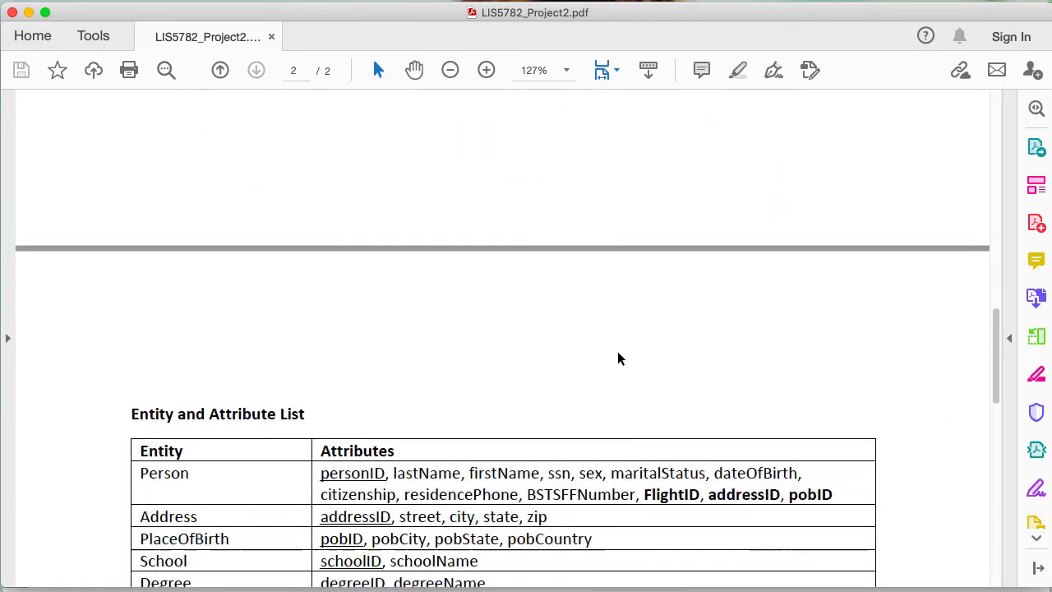
{"action": "scroll", "coordinate": [618, 353], "scroll_direction": "down", "scroll_amount": 10}
{"action": "scroll", "coordinate": [618, 354], "scroll_direction": "up", "scroll_amount": 3}
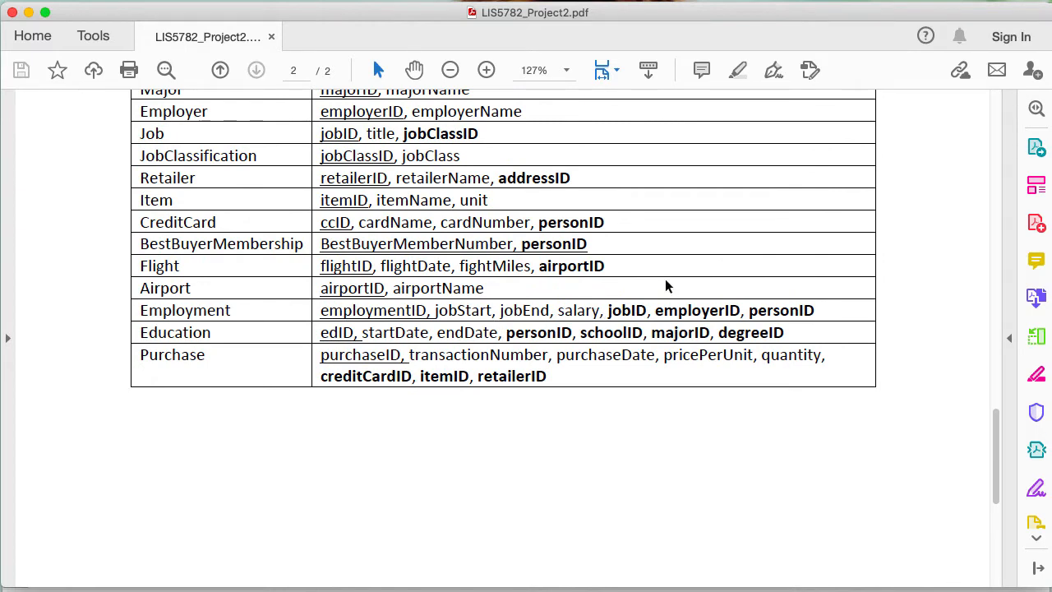
{"action": "scroll", "coordinate": [665, 286], "scroll_direction": "down", "scroll_amount": 5}
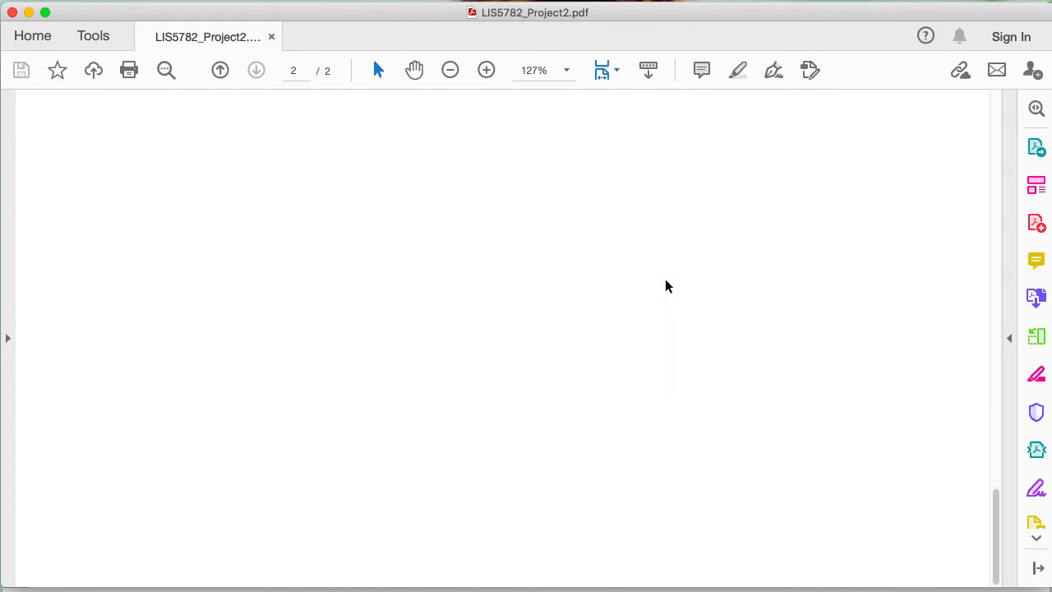
{"action": "scroll", "coordinate": [603, 265], "scroll_direction": "up", "scroll_amount": 5}
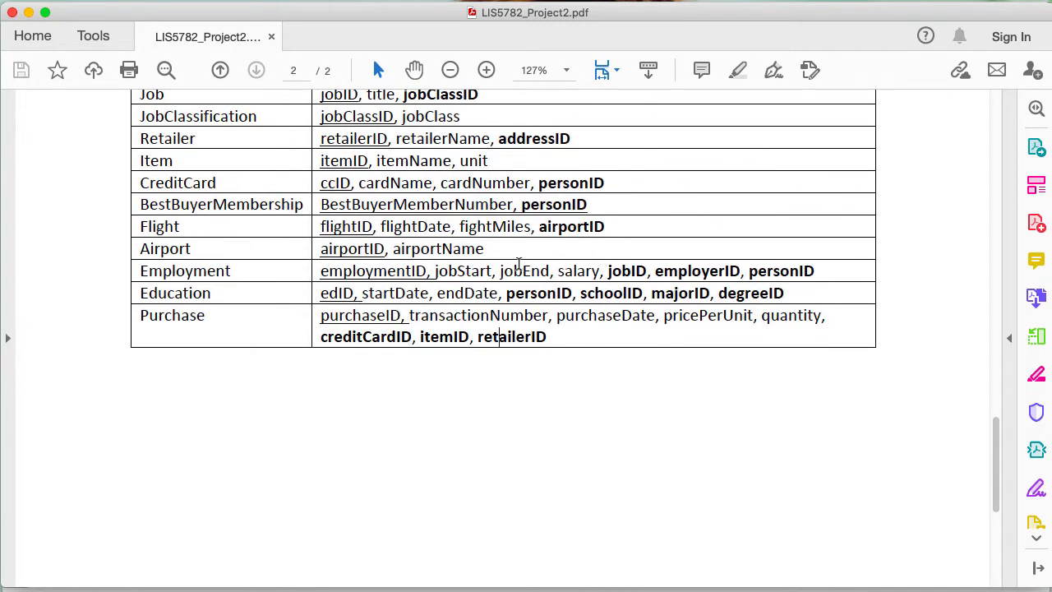
{"action": "scroll", "coordinate": [519, 263], "scroll_direction": "up", "scroll_amount": 3}
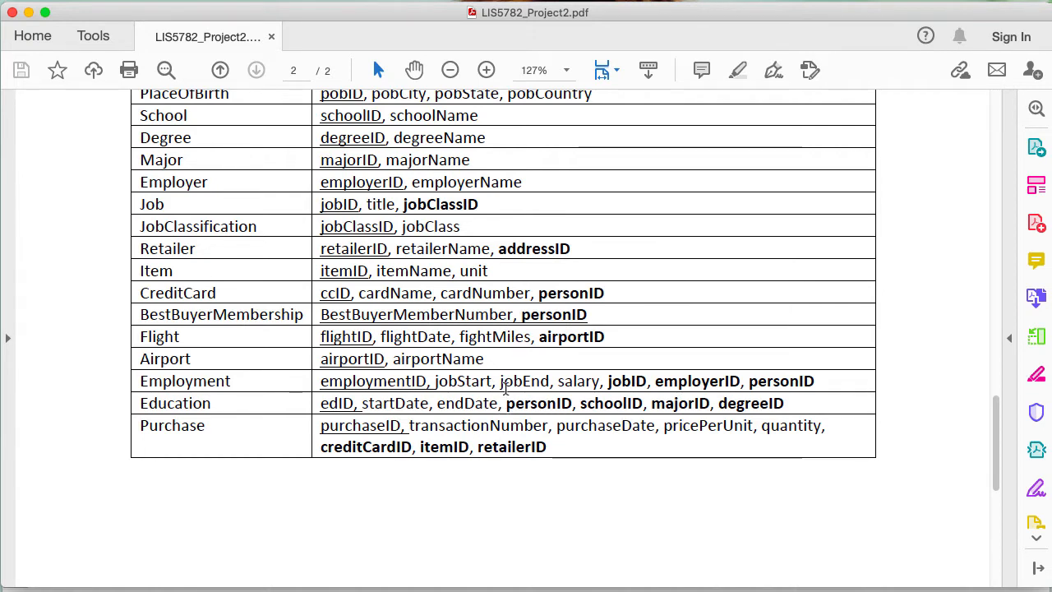
{"action": "scroll", "coordinate": [516, 413], "scroll_direction": "up", "scroll_amount": 2}
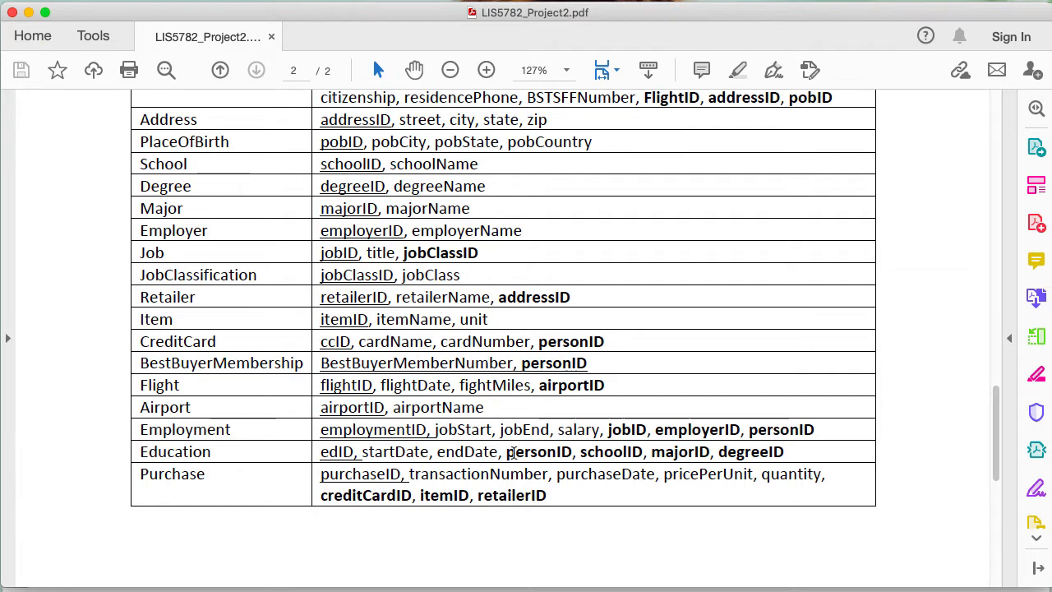
{"action": "scroll", "coordinate": [510, 452], "scroll_direction": "down", "scroll_amount": 1}
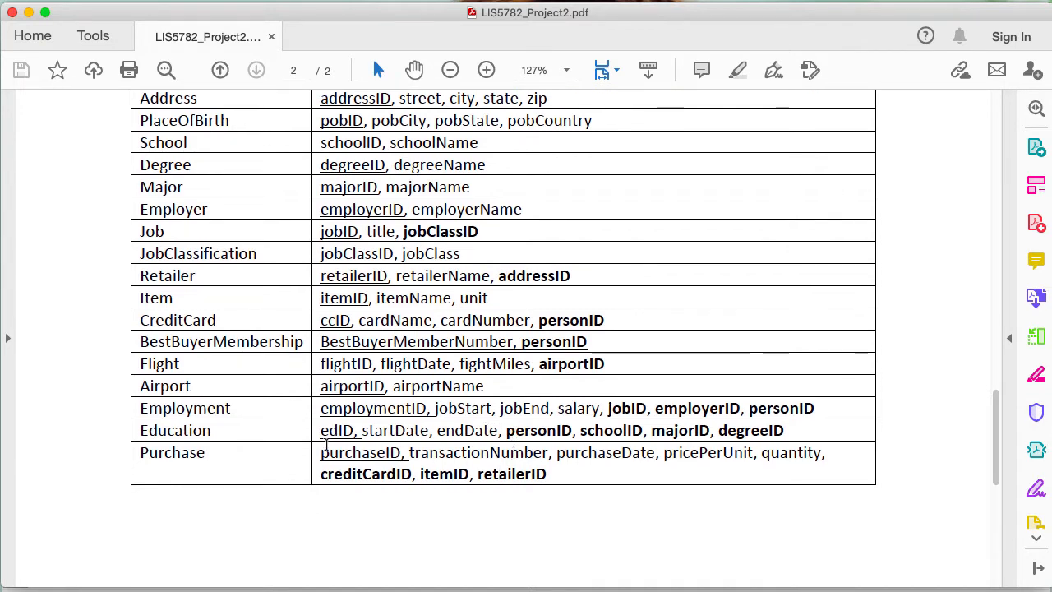
- Review the underlined purchaseID and the attributes transactionNumber through quantity in the Purchase row by selecting them
{"action": "double_click", "coordinate": [387, 451]}
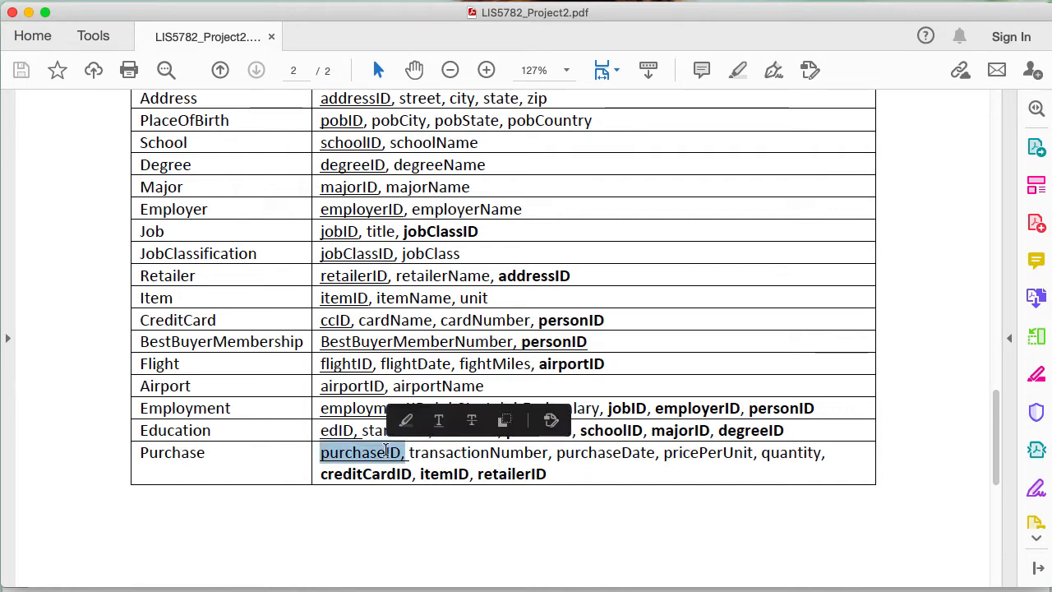
{"action": "left_click", "coordinate": [448, 451]}
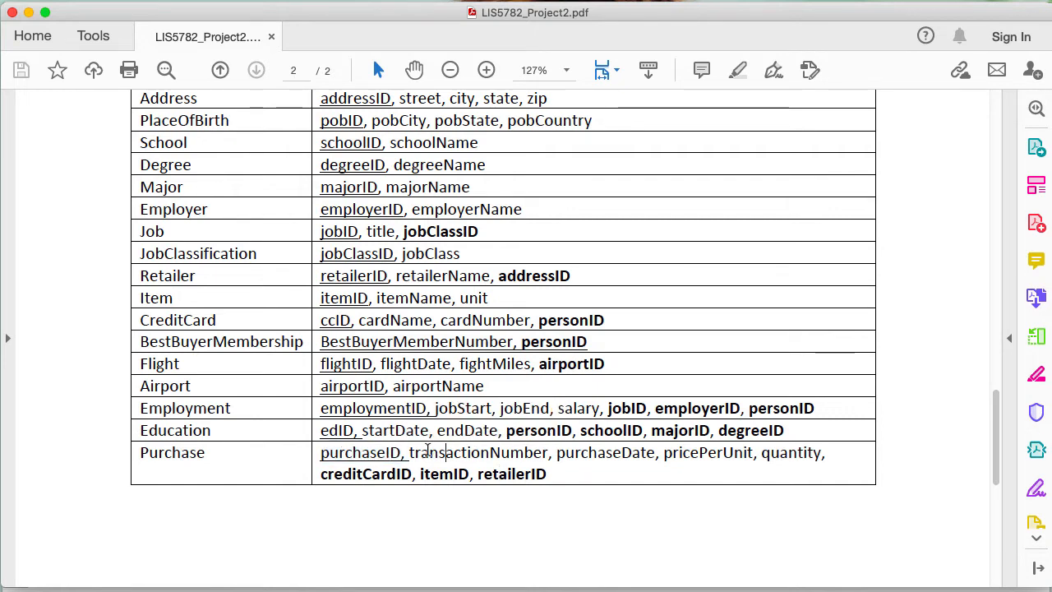
{"action": "left_click_drag", "start_coordinate": [405, 453], "coordinate": [816, 453]}
{"action": "left_click", "coordinate": [445, 452]}
- Match the bold creditCardID, itemID and retailerID of Purchase to the CreditCard, Item and Retailer entities in the ERD by selecting each
{"action": "left_click_drag", "start_coordinate": [321, 474], "coordinate": [366, 468]}
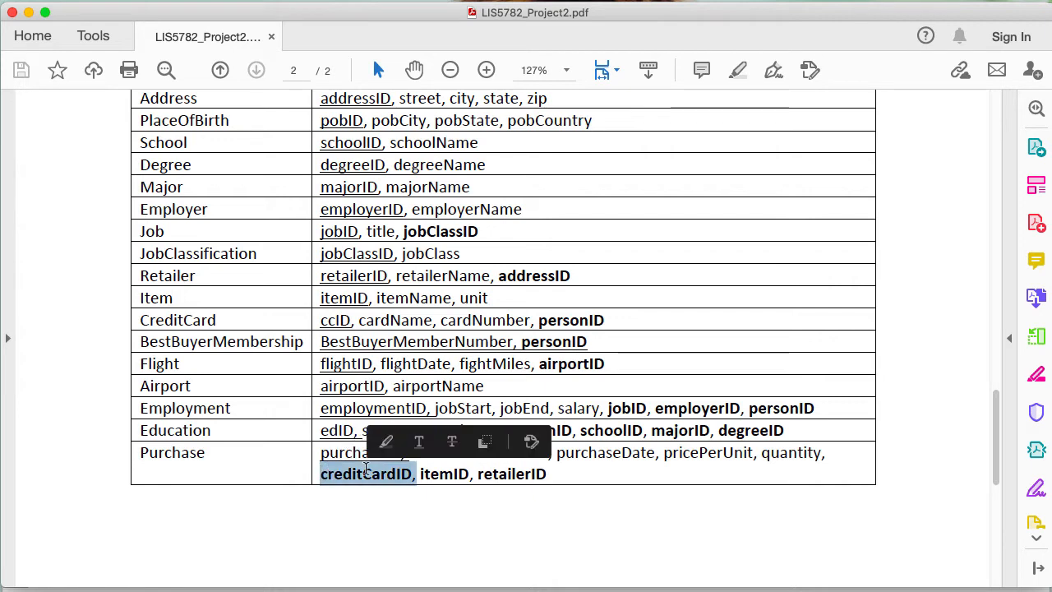
{"action": "double_click", "coordinate": [448, 474]}
{"action": "double_click", "coordinate": [520, 474]}
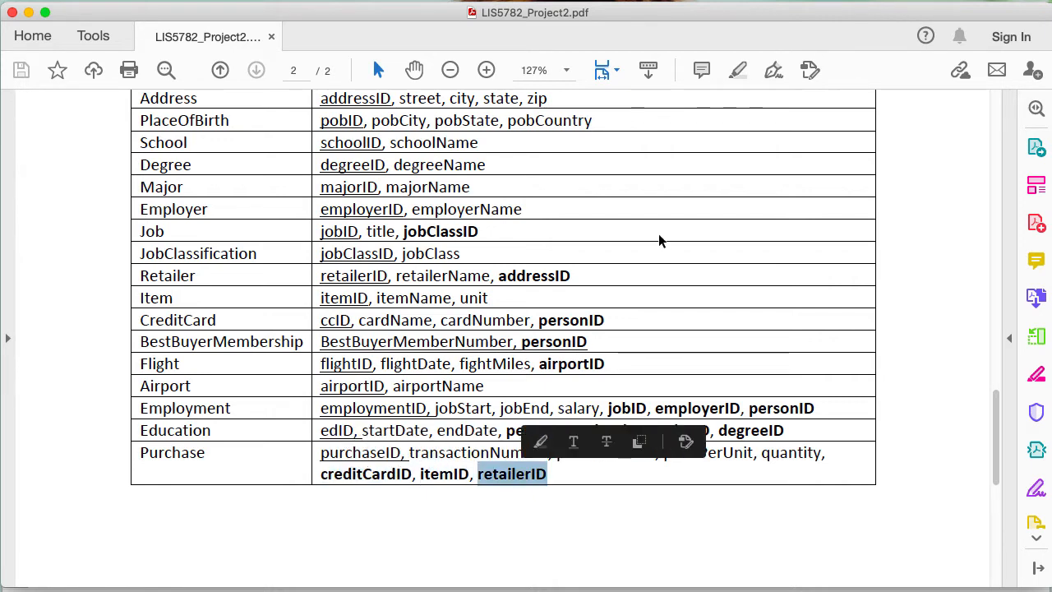
{"action": "scroll", "coordinate": [659, 239], "scroll_direction": "up", "scroll_amount": 10}
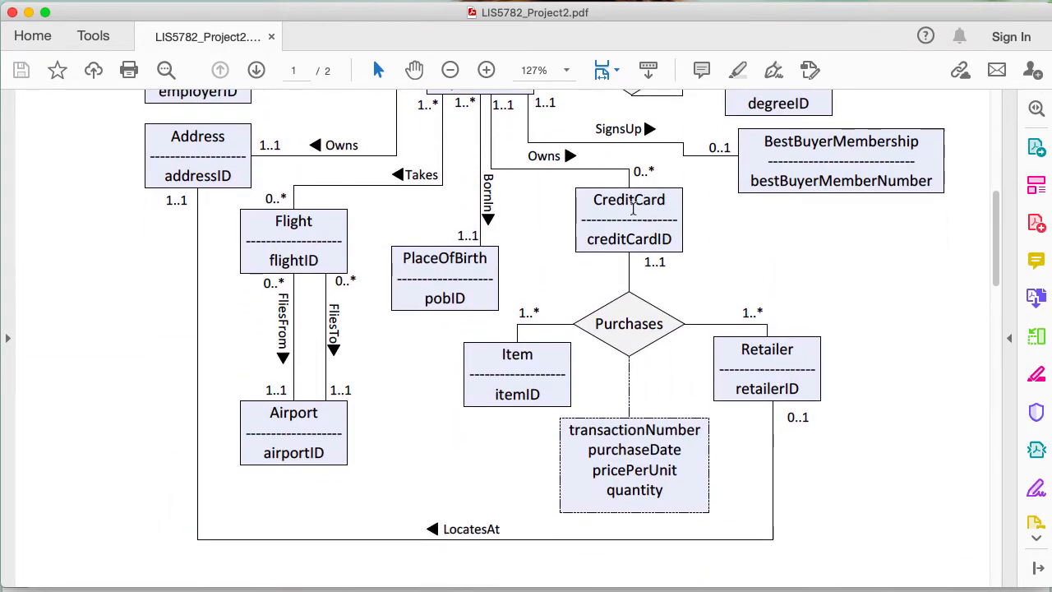
{"action": "double_click", "coordinate": [631, 202]}
{"action": "double_click", "coordinate": [510, 351]}
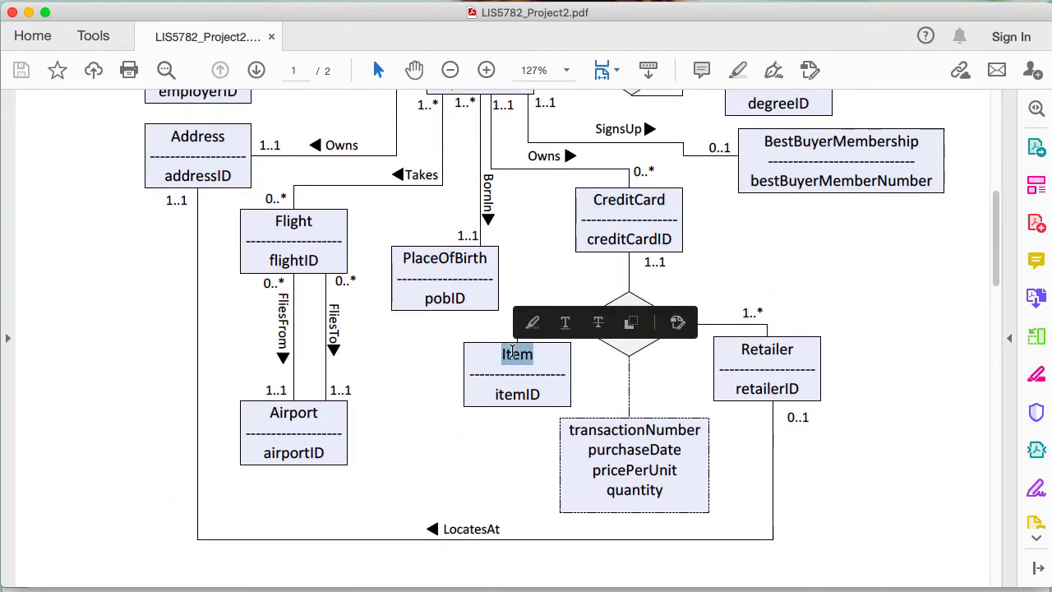
{"action": "double_click", "coordinate": [764, 349]}
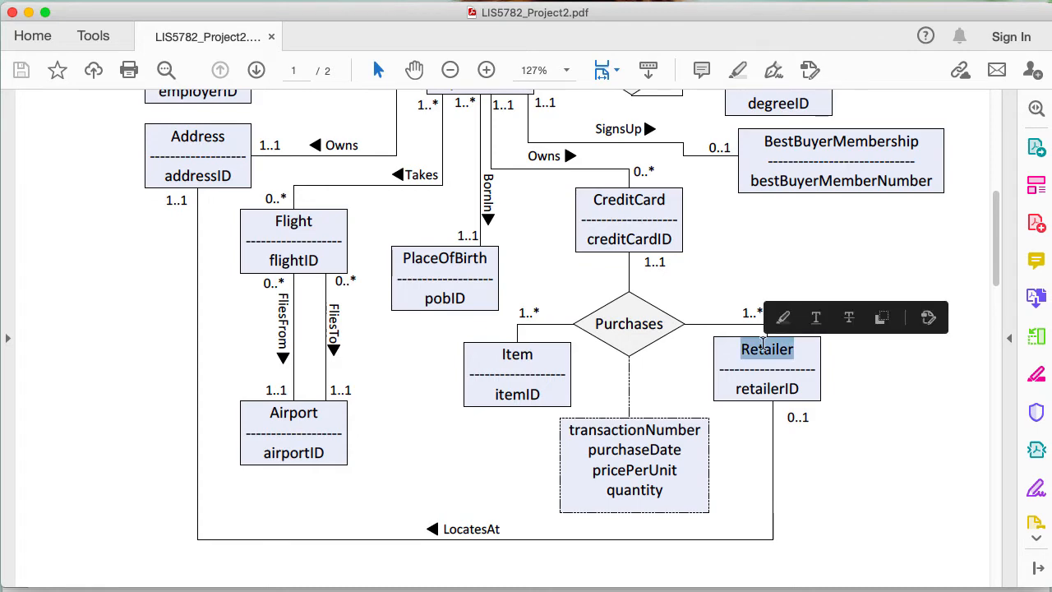
- Review the non-key attributes in the Person row, selecting lastName and the whole range from lastName to BSTSFFNumber
{"action": "scroll", "coordinate": [650, 378], "scroll_direction": "down", "scroll_amount": 10}
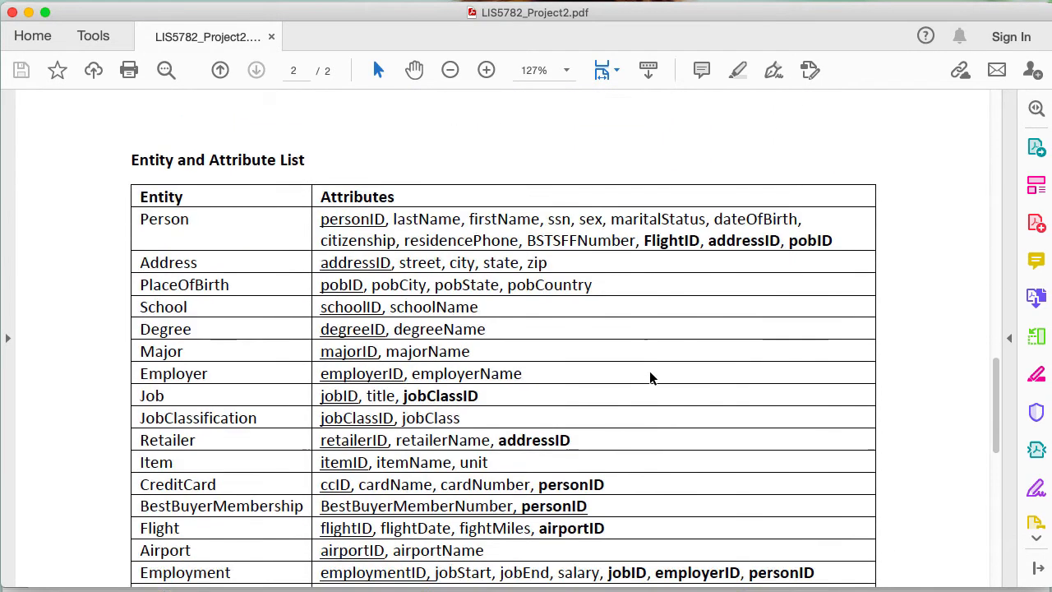
{"action": "scroll", "coordinate": [650, 378], "scroll_direction": "down", "scroll_amount": 1}
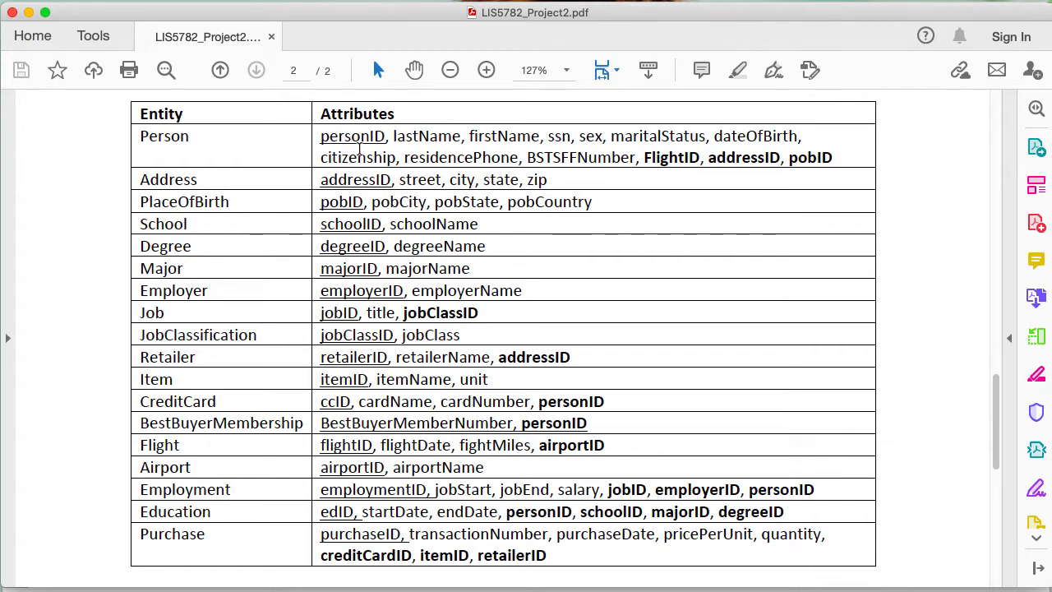
{"action": "double_click", "coordinate": [429, 136]}
{"action": "left_click", "coordinate": [429, 136]}
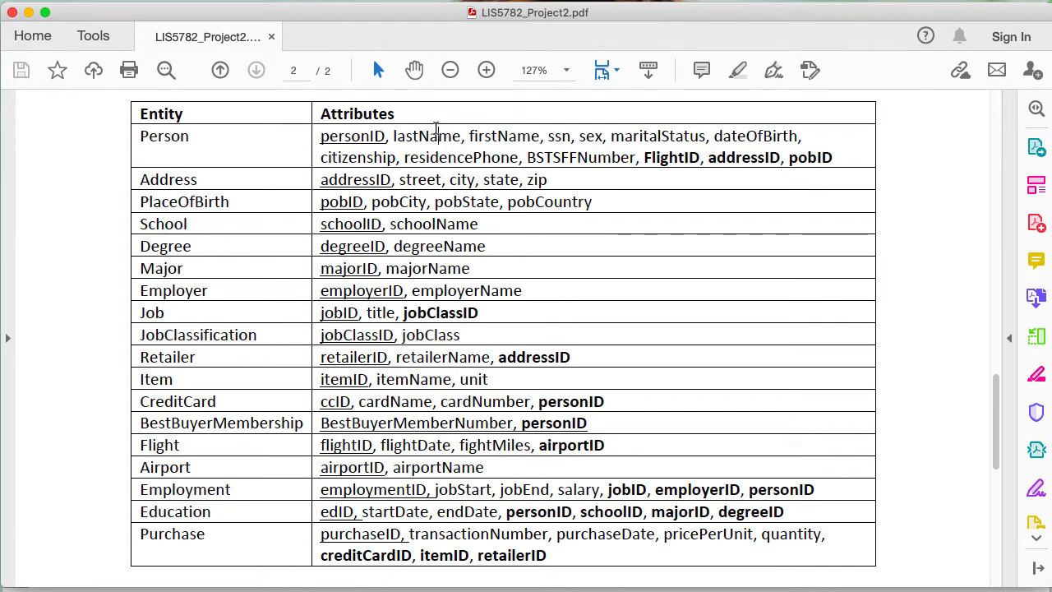
{"action": "double_click", "coordinate": [435, 136]}
{"action": "left_click", "coordinate": [419, 136]}
{"action": "left_click_drag", "start_coordinate": [392, 136], "coordinate": [615, 157]}
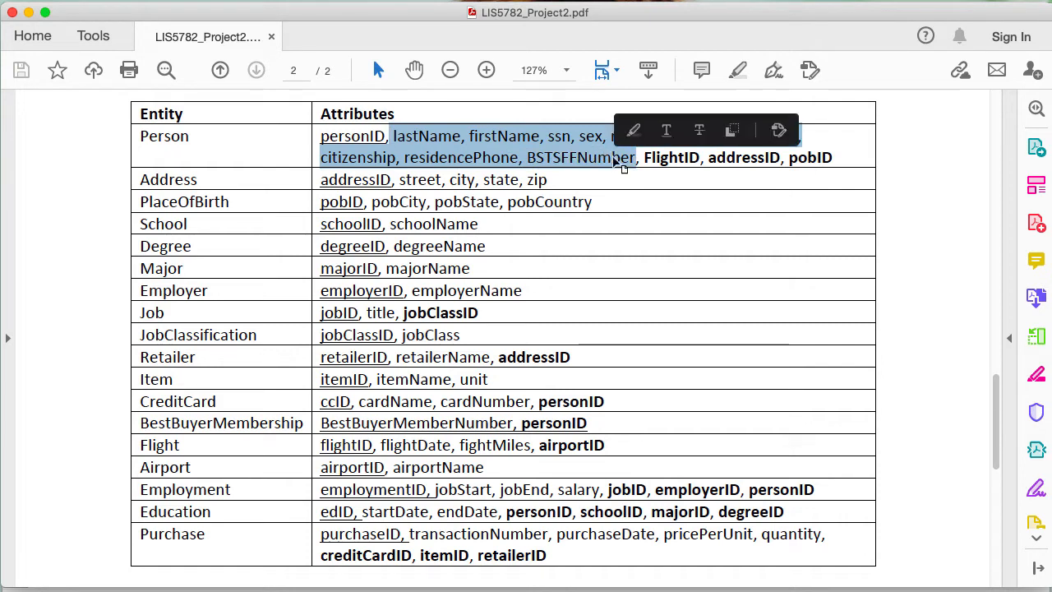
{"action": "left_click", "coordinate": [616, 157]}
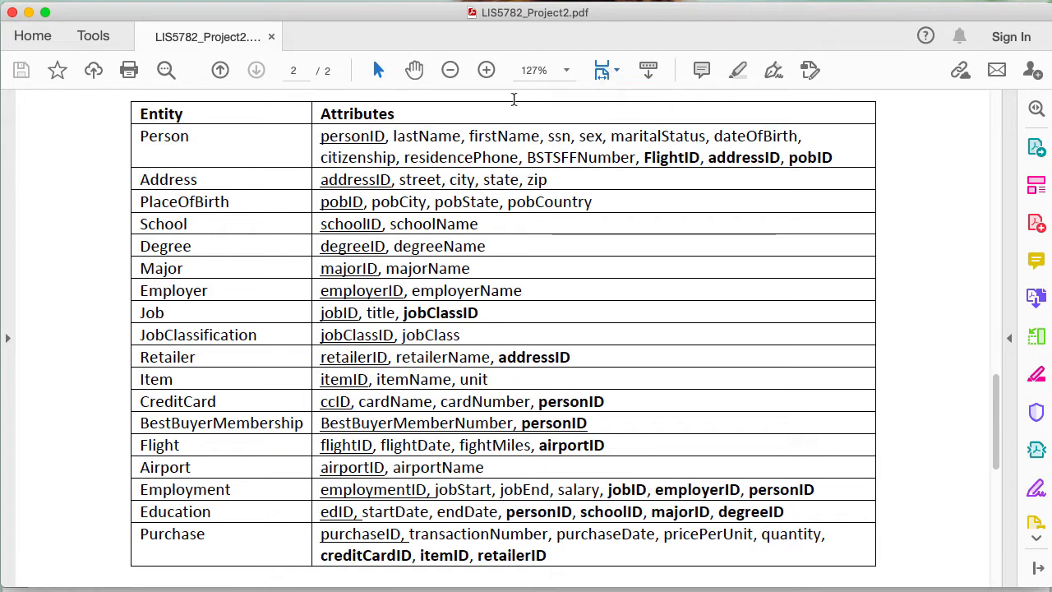
- Select the underlined primary key personID in the Person row twice to review how the other attributes depend on it
{"action": "double_click", "coordinate": [352, 135]}
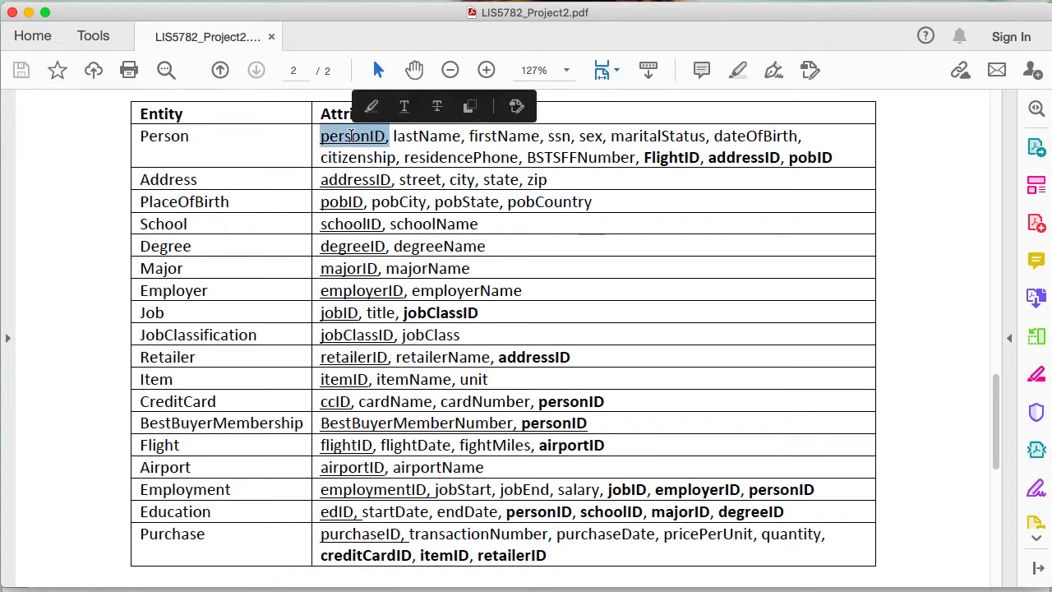
{"action": "left_click", "coordinate": [423, 137]}
{"action": "double_click", "coordinate": [352, 136]}
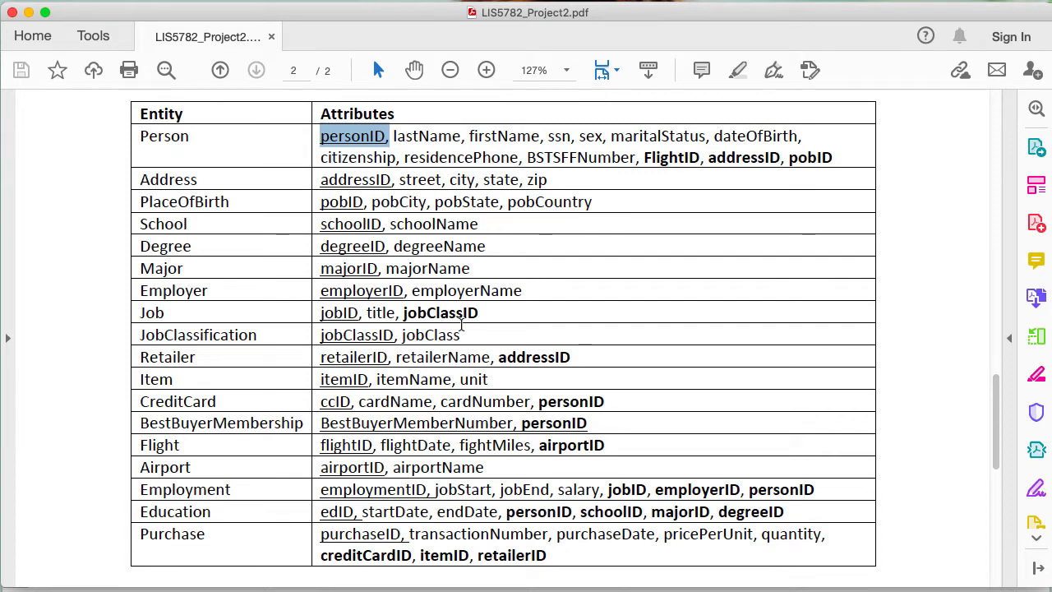
{"action": "scroll", "coordinate": [463, 325], "scroll_direction": "down", "scroll_amount": 1}
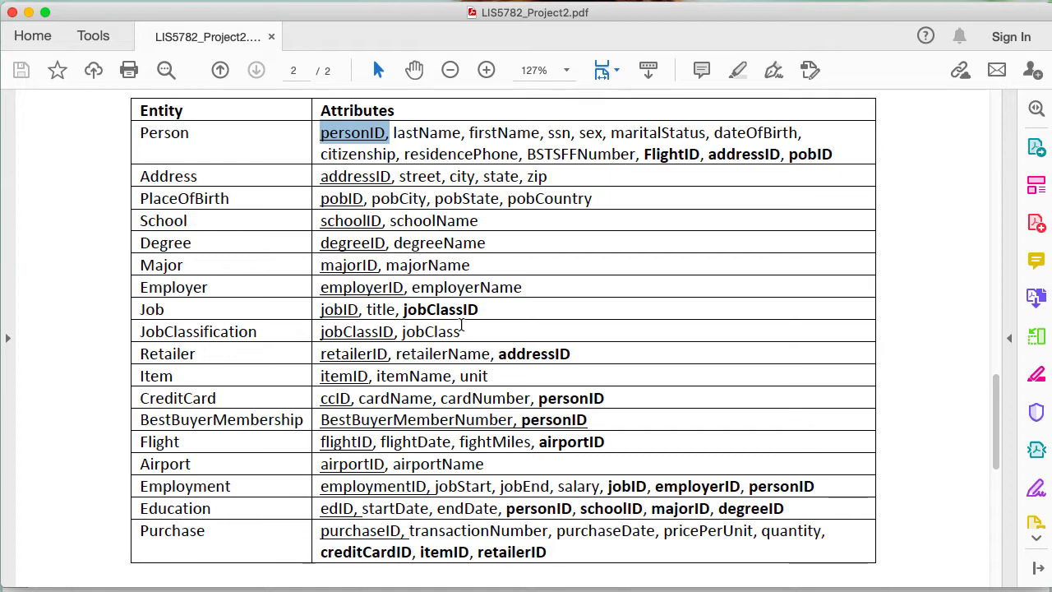
- Switch between LIS5782_Project2.pdf and the EER diagram of SingleTabInfoIsUs.mwb in MySQL Workbench to compare them, ending on the PDF
{"action": "key", "text": "super+Tab"}
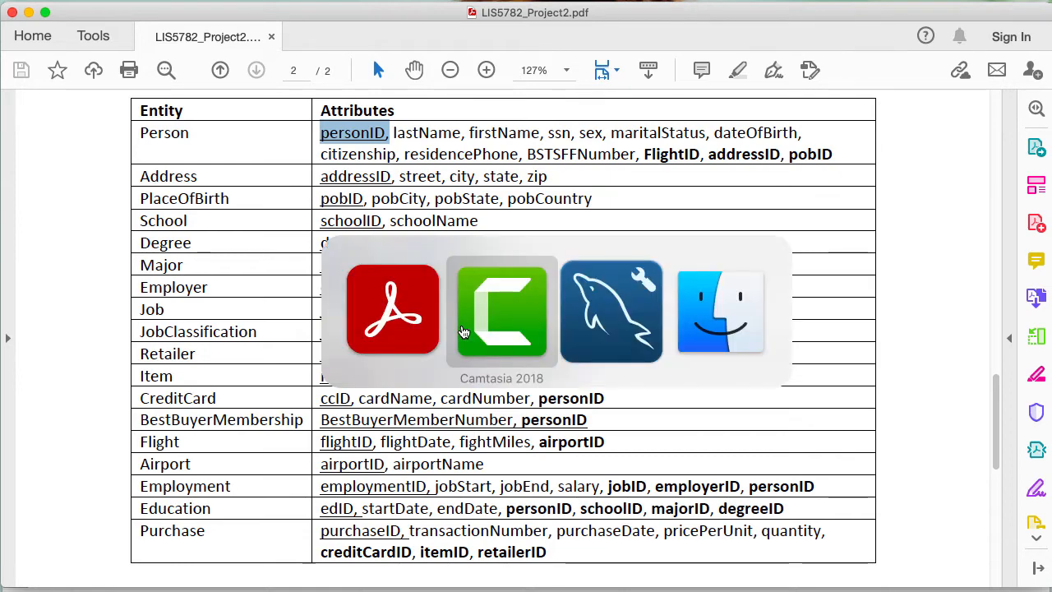
{"action": "key", "text": "super+Tab"}
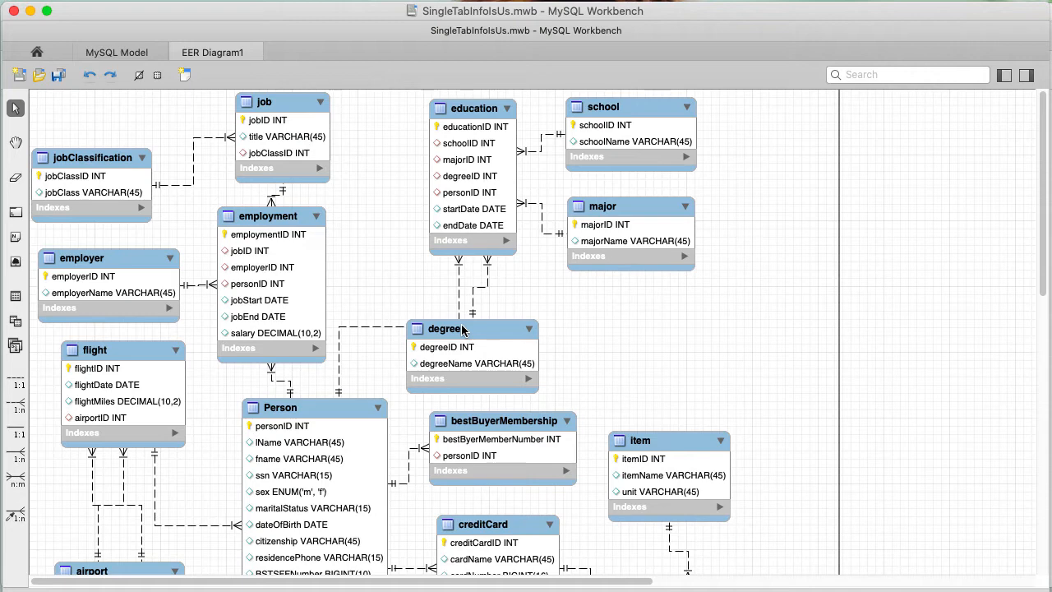
{"action": "key", "text": "super+Tab"}
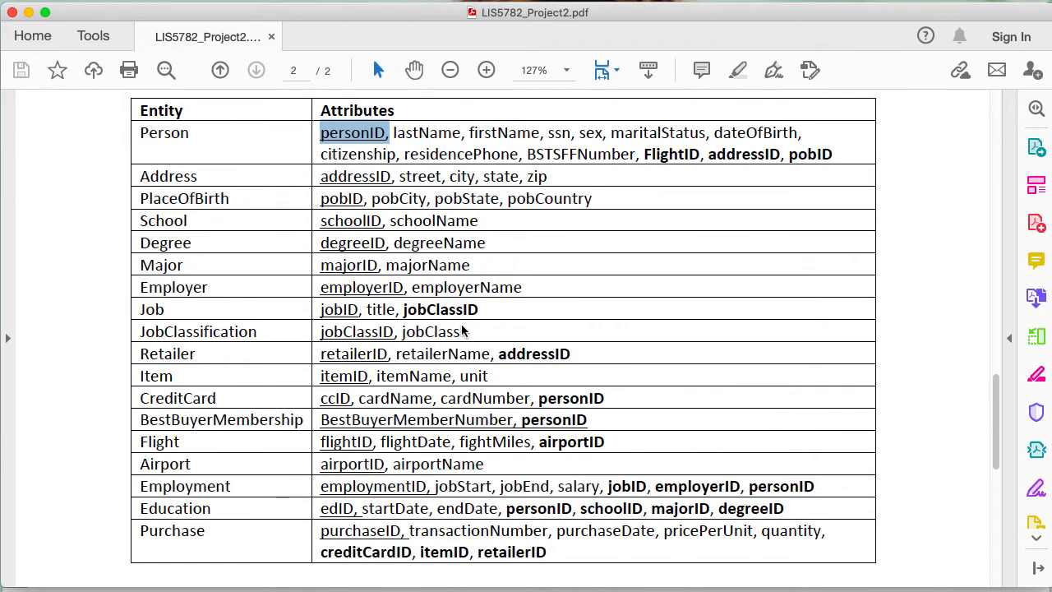
{"action": "left_click", "coordinate": [104, 254]}
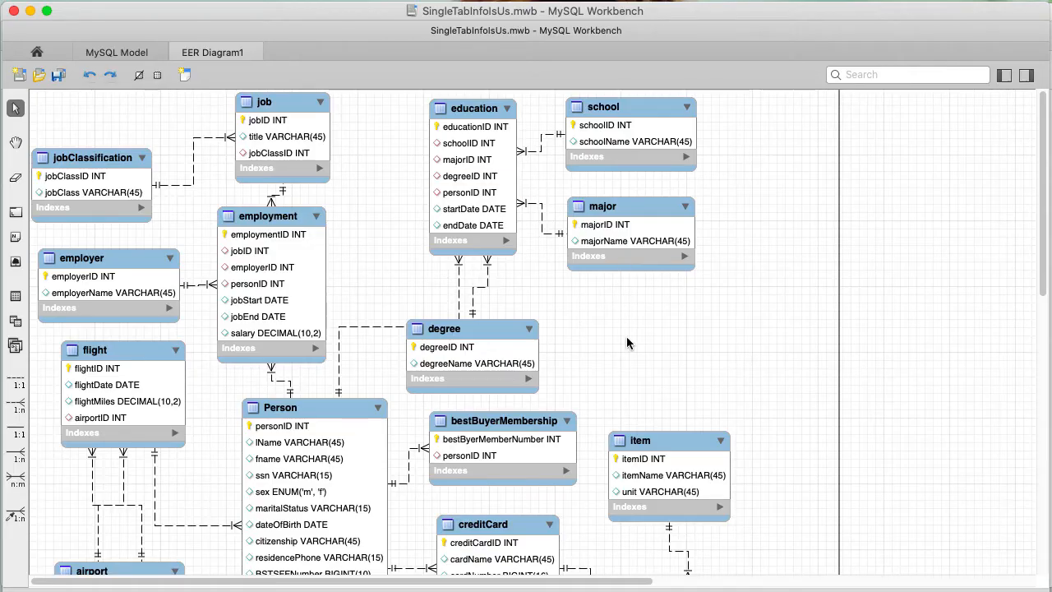
{"action": "key", "text": "super+Tab"}
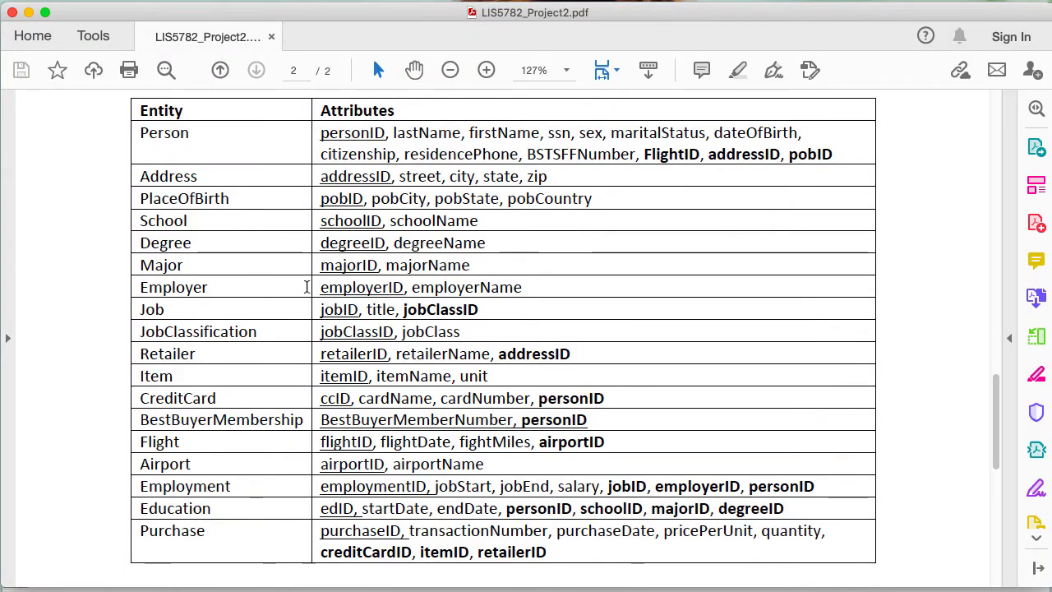
- Review the Hires and Attends relationships in the ERD against the entity and attribute table on page 2
{"action": "scroll", "coordinate": [437, 226], "scroll_direction": "up", "scroll_amount": 10}
{"action": "scroll", "coordinate": [437, 226], "scroll_direction": "down", "scroll_amount": 5}
{"action": "scroll", "coordinate": [436, 220], "scroll_direction": "up", "scroll_amount": 5}
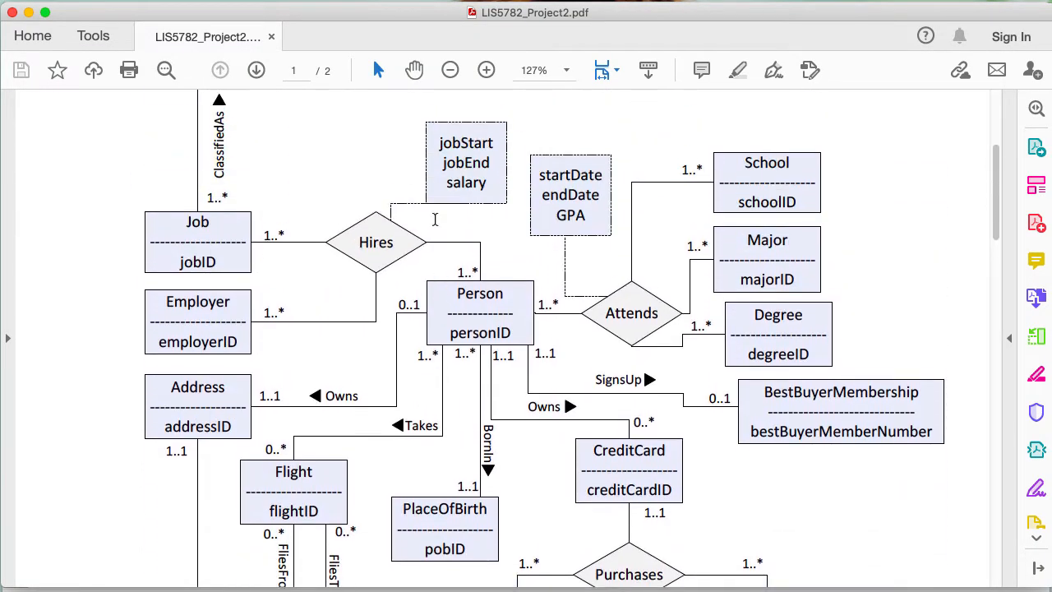
{"action": "scroll", "coordinate": [435, 220], "scroll_direction": "down", "scroll_amount": 1}
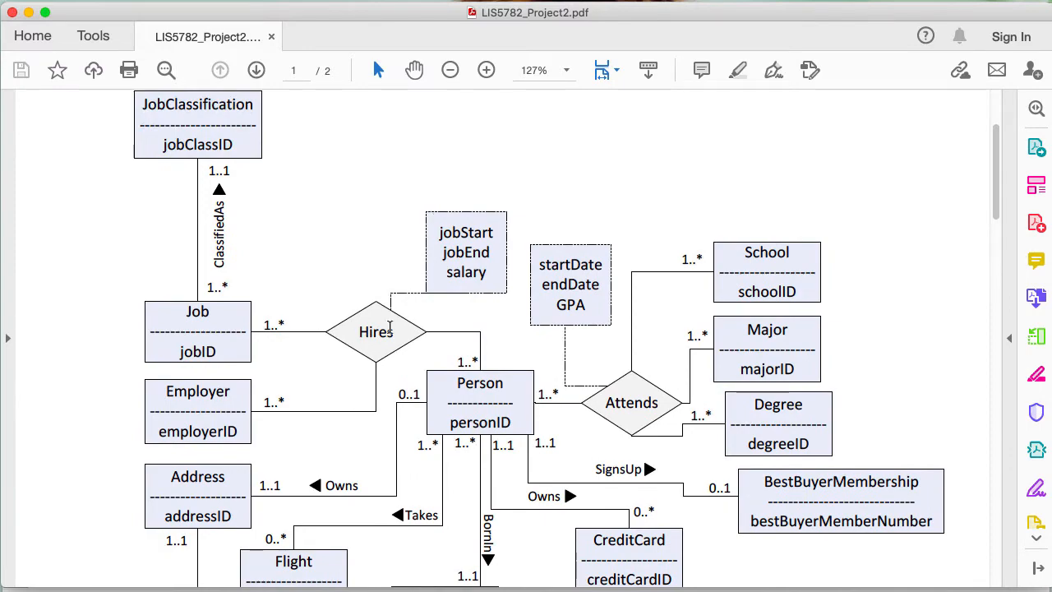
{"action": "scroll", "coordinate": [410, 337], "scroll_direction": "down", "scroll_amount": 10}
{"action": "scroll", "coordinate": [410, 337], "scroll_direction": "down", "scroll_amount": 15}
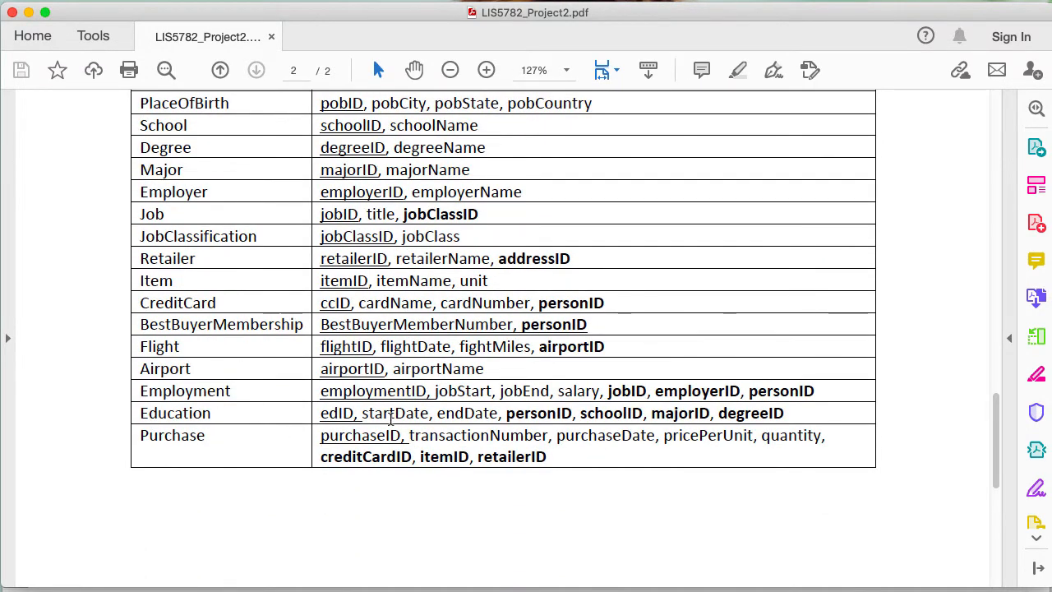
{"action": "scroll", "coordinate": [392, 415], "scroll_direction": "up", "scroll_amount": 3}
{"action": "scroll", "coordinate": [391, 416], "scroll_direction": "down", "scroll_amount": 1}
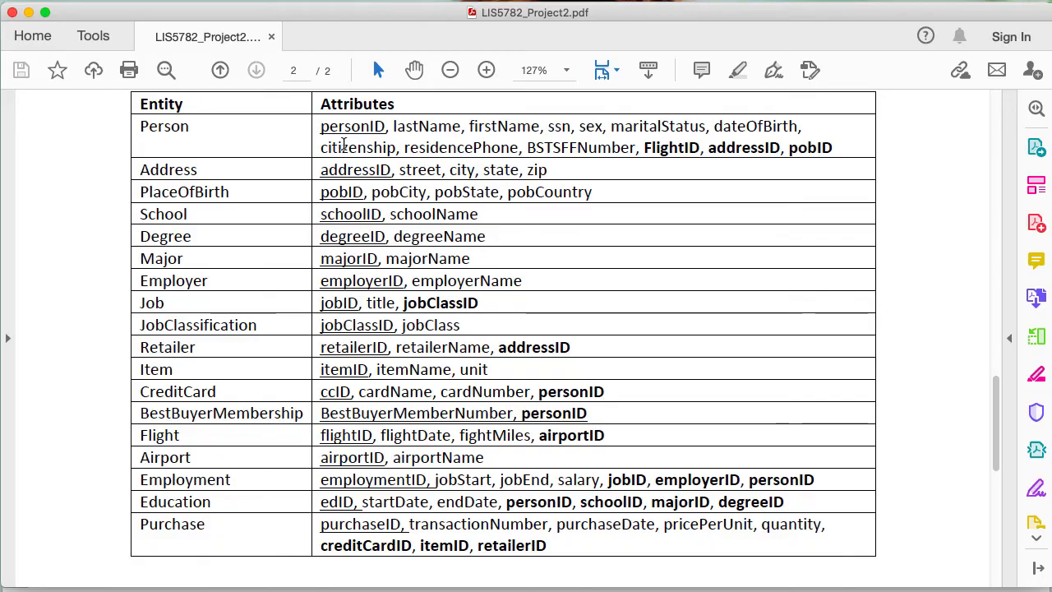
- Glance at the EER diagram in MySQL Workbench, then review PlaceOfBirth, School, Degree and Major in the PDF's Entity column
{"action": "key", "text": "super+Tab"}
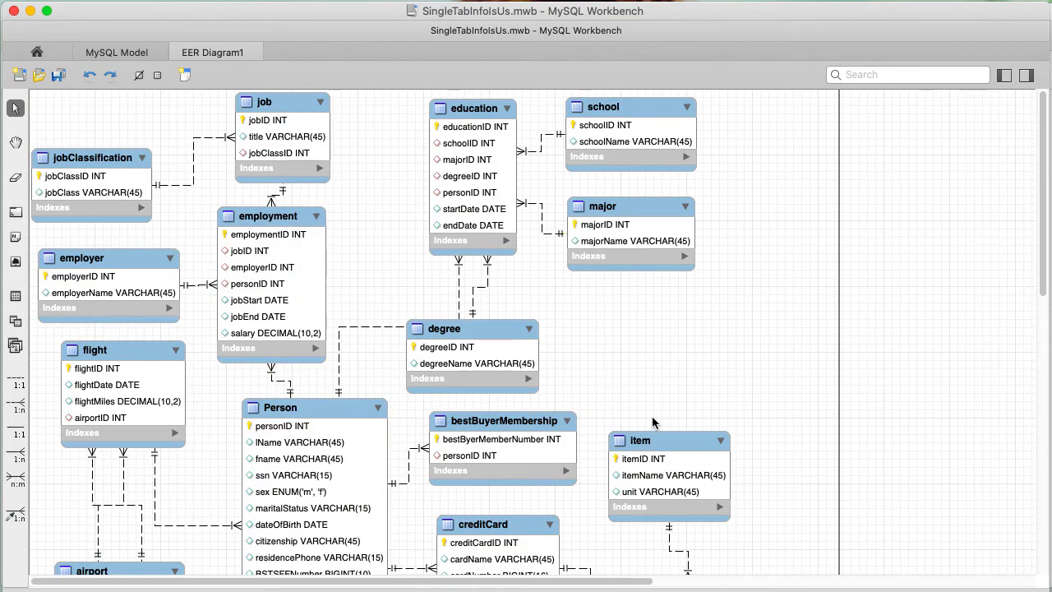
{"action": "key", "text": "super+Tab"}
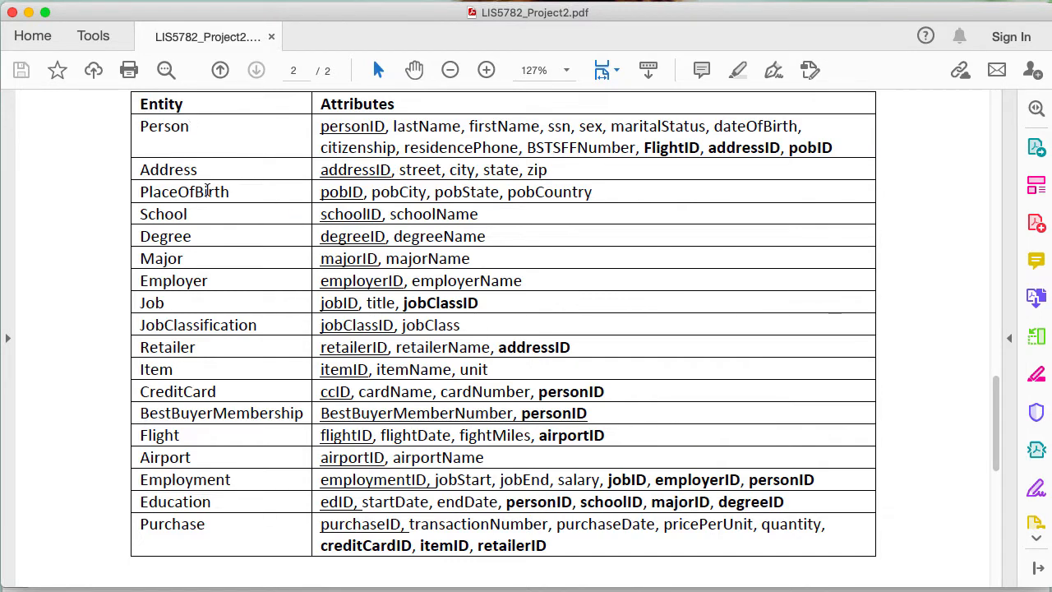
{"action": "double_click", "coordinate": [207, 190]}
{"action": "double_click", "coordinate": [175, 214]}
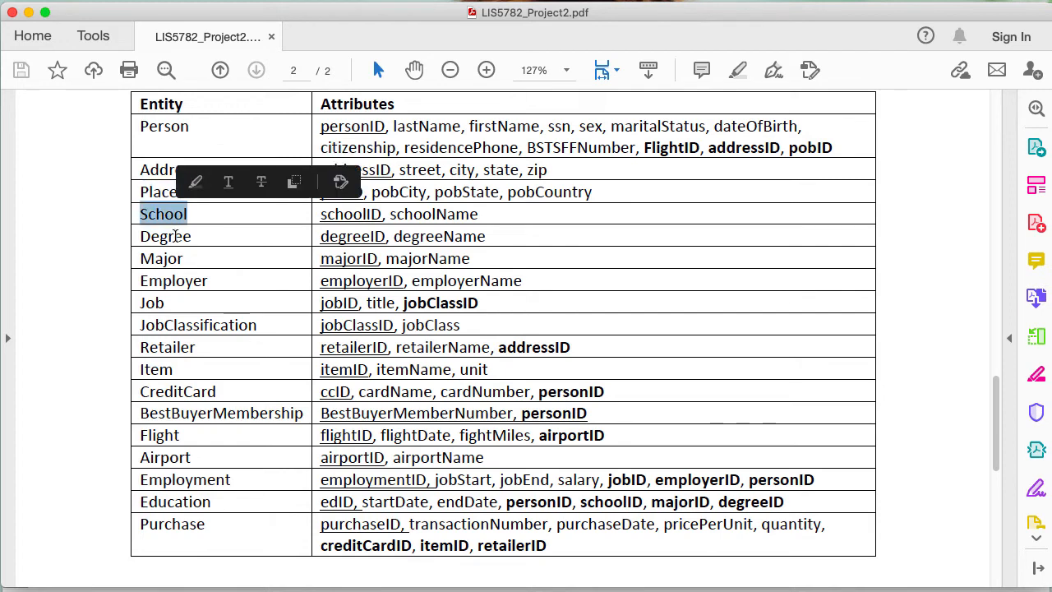
{"action": "double_click", "coordinate": [175, 236]}
{"action": "left_click", "coordinate": [172, 261]}
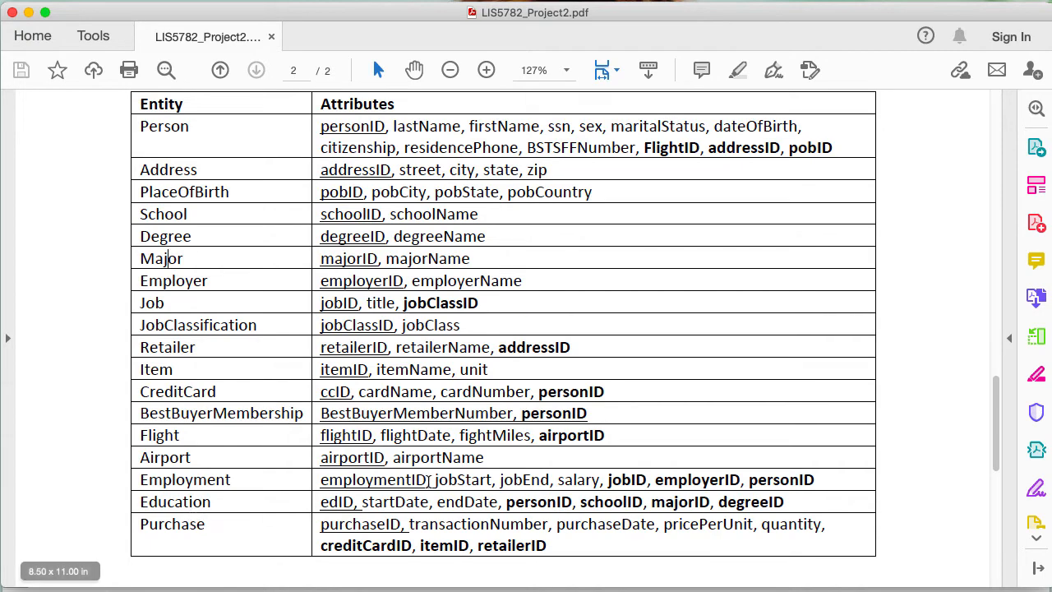
- Switch to MySQL Workbench and examine the EER diagram's tables and relationships, from job and education to purchase and address
{"action": "key", "text": "super+Tab"}
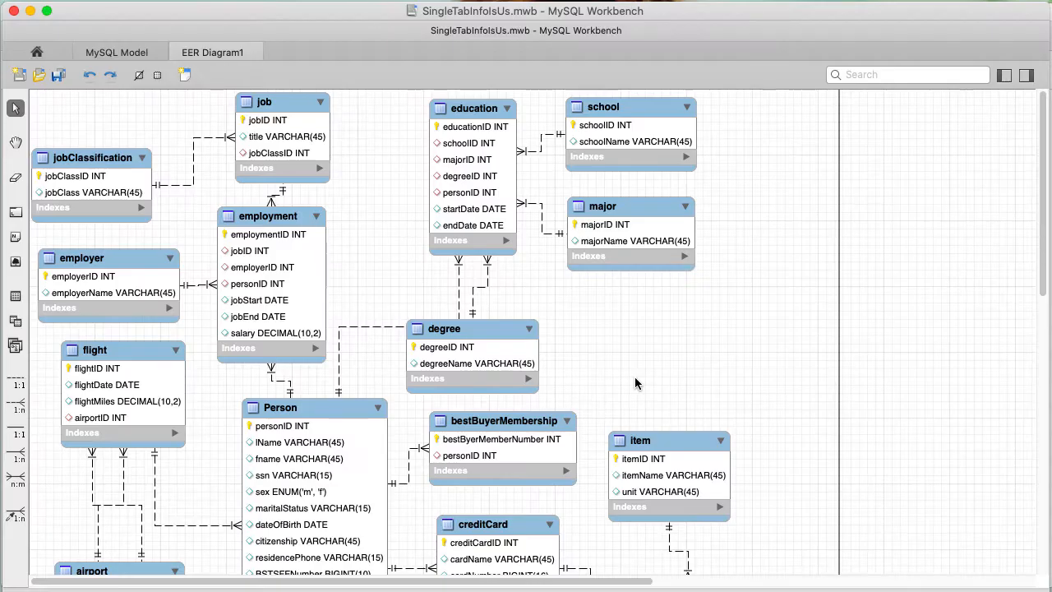
{"action": "scroll", "coordinate": [400, 296], "scroll_direction": "down", "scroll_amount": 2}
{"action": "scroll", "coordinate": [399, 294], "scroll_direction": "up", "scroll_amount": 2}
{"action": "scroll", "coordinate": [258, 405], "scroll_direction": "down", "scroll_amount": 1}
{"action": "scroll", "coordinate": [258, 405], "scroll_direction": "down", "scroll_amount": 10}
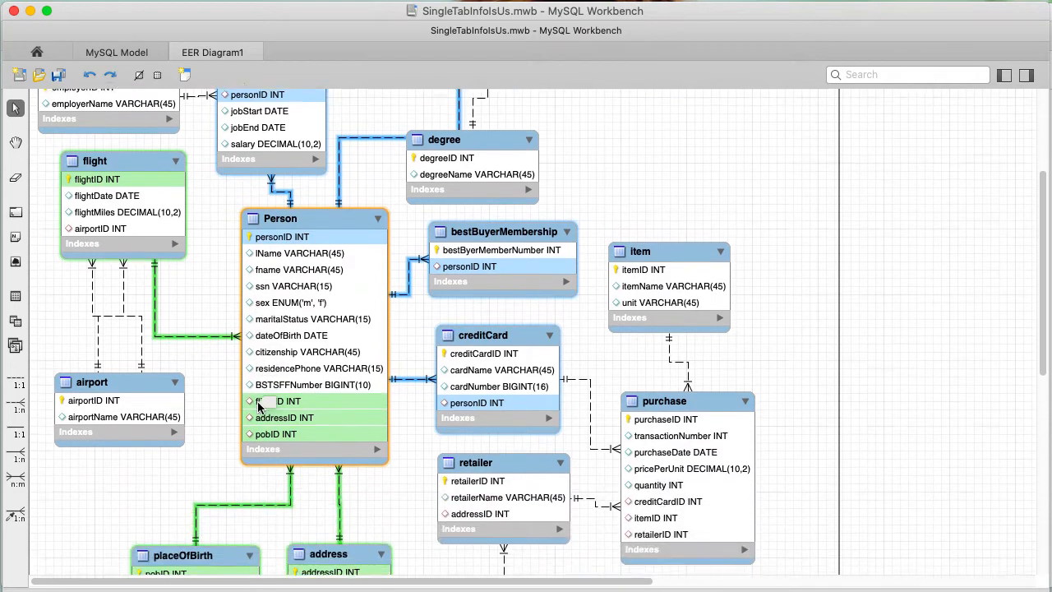
{"action": "scroll", "coordinate": [367, 525], "scroll_direction": "down", "scroll_amount": 4}
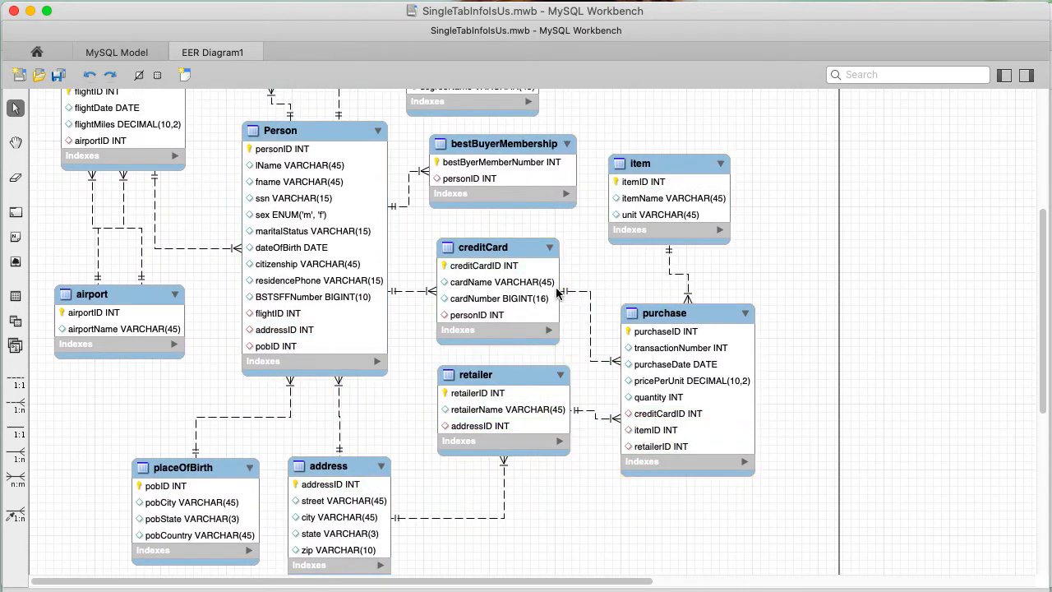
{"action": "scroll", "coordinate": [506, 250], "scroll_direction": "up", "scroll_amount": 5}
{"action": "scroll", "coordinate": [646, 252], "scroll_direction": "up", "scroll_amount": 10}
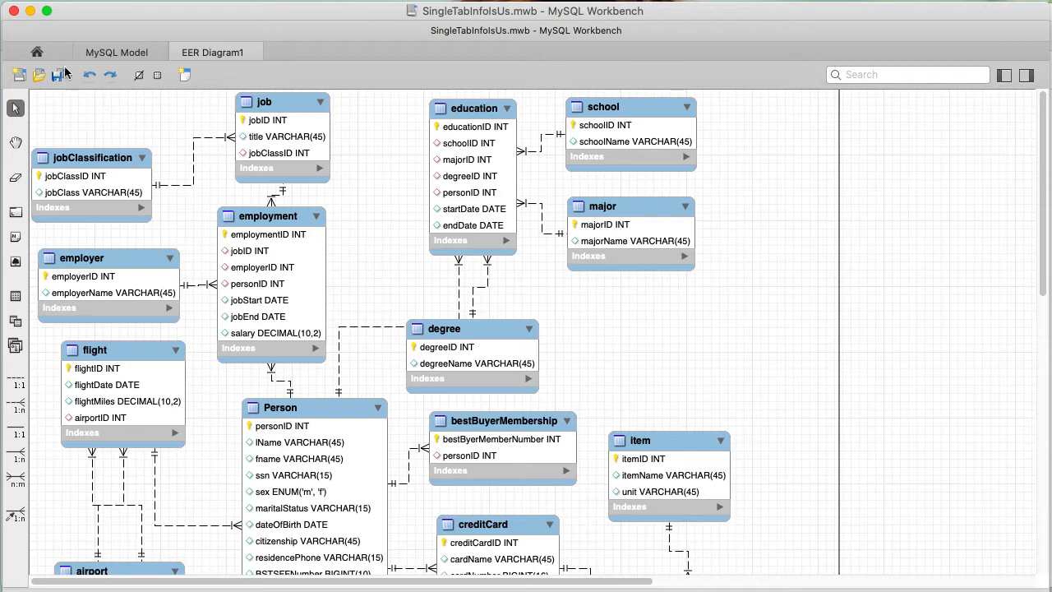
- Go to the models on the home screen, relaunch MySQL Workbench and open the SingleTabInfoIsUs model
{"action": "left_click", "coordinate": [37, 53]}
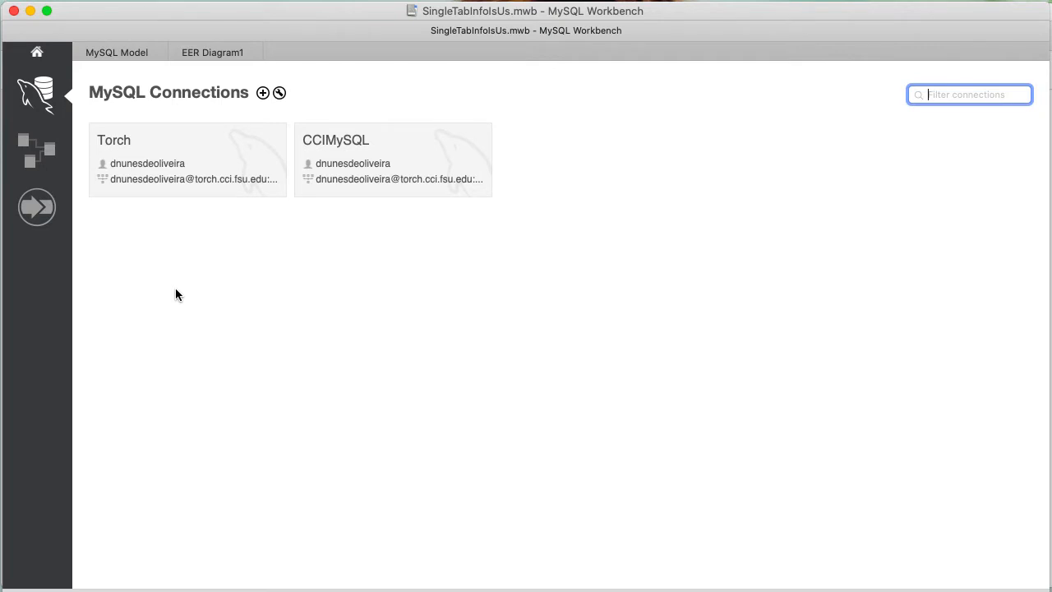
{"action": "left_click", "coordinate": [37, 163]}
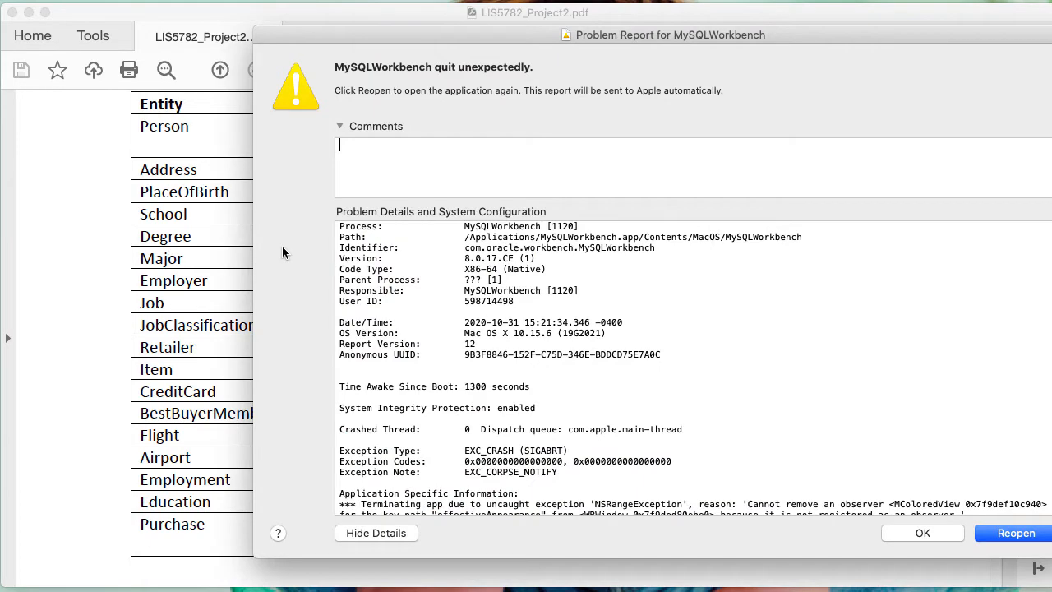
{"action": "left_click", "coordinate": [1023, 536]}
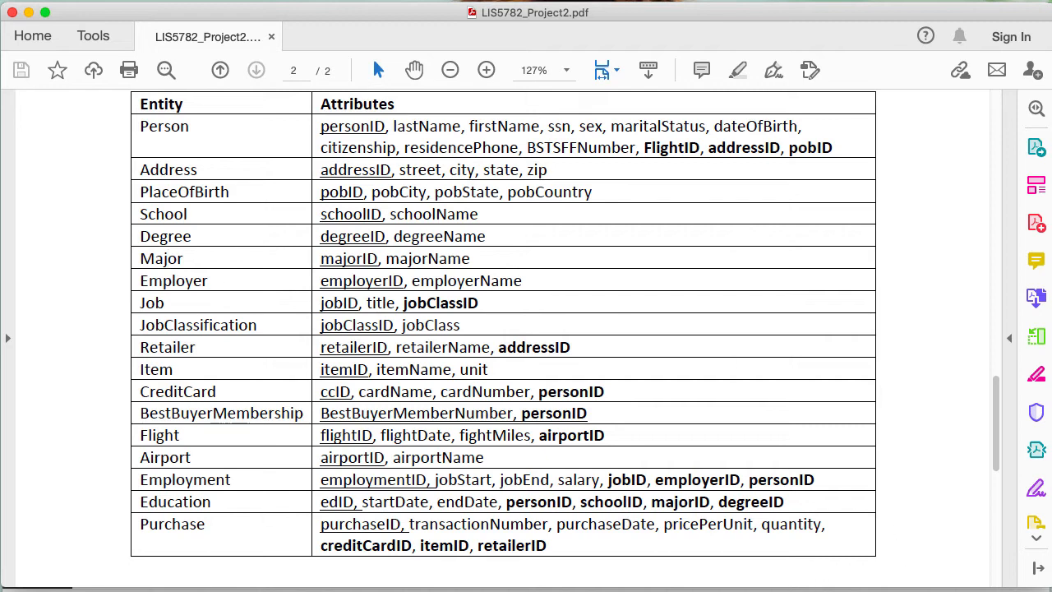
{"action": "right_click", "coordinate": [768, 591]}
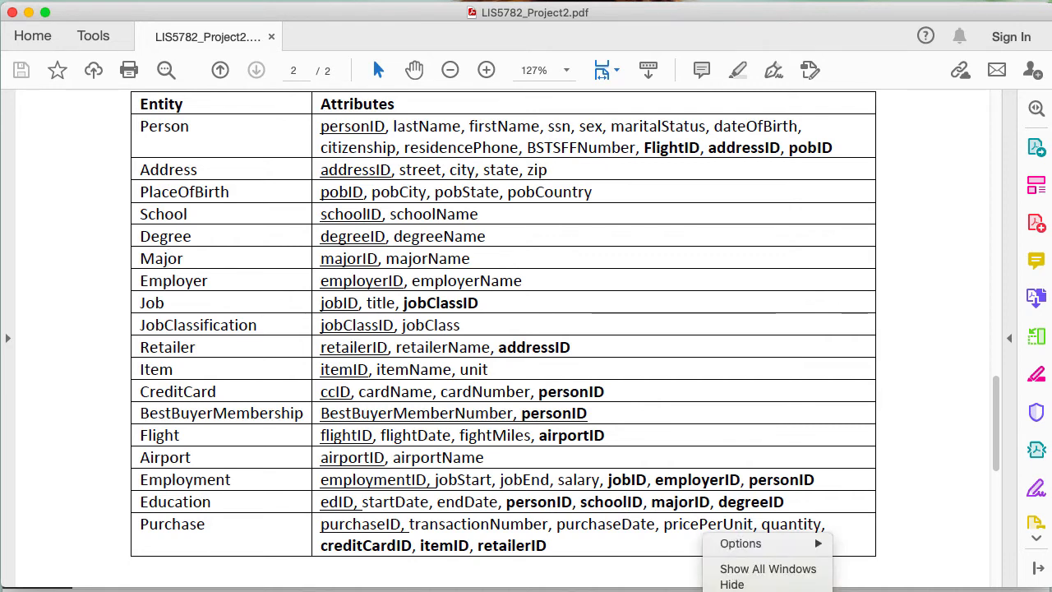
{"action": "left_click", "coordinate": [753, 586]}
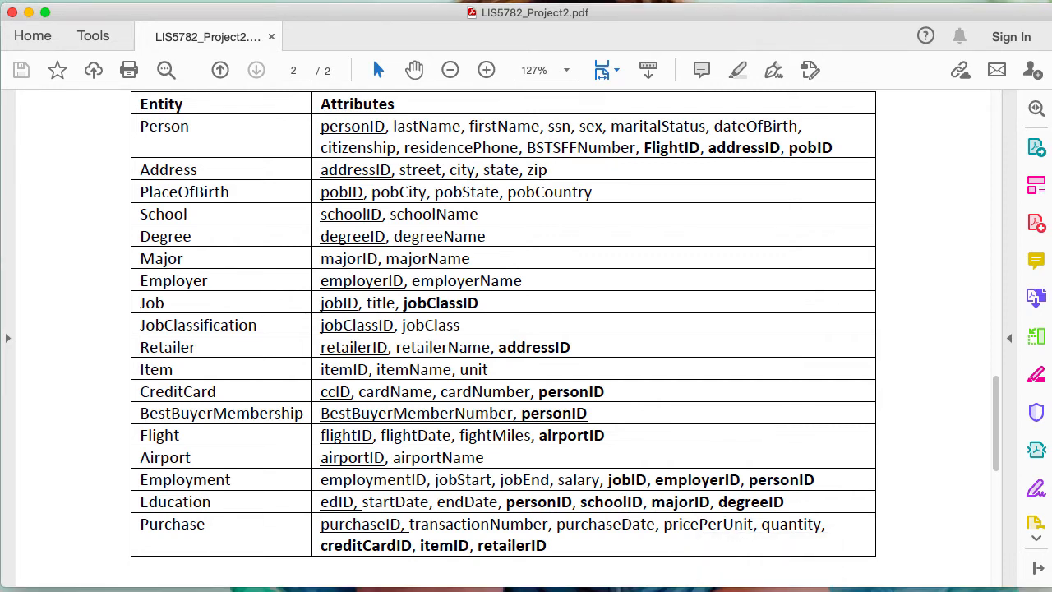
{"action": "left_click", "coordinate": [698, 585]}
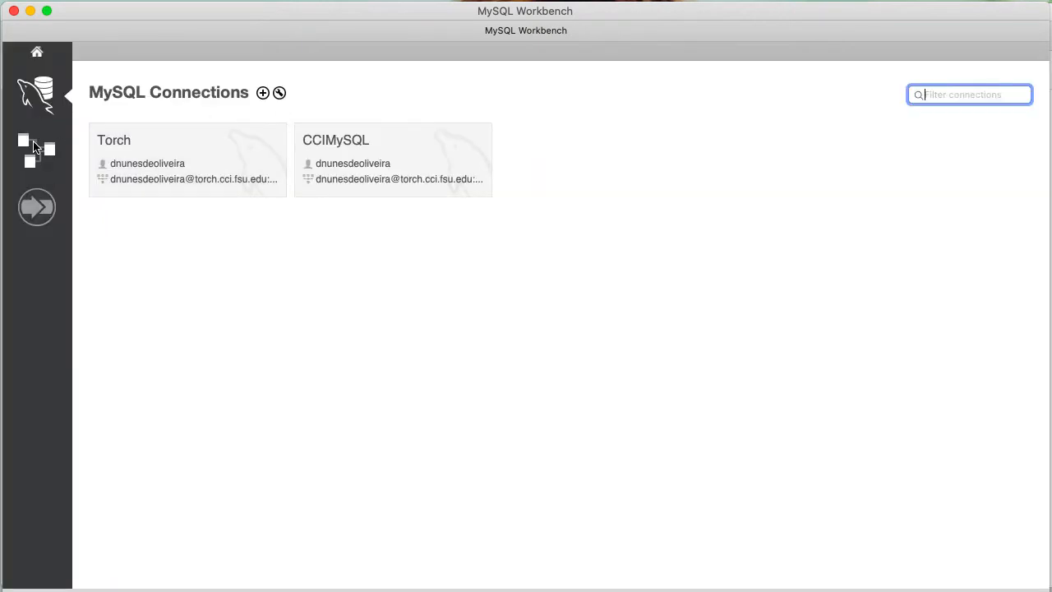
{"action": "left_click", "coordinate": [35, 147]}
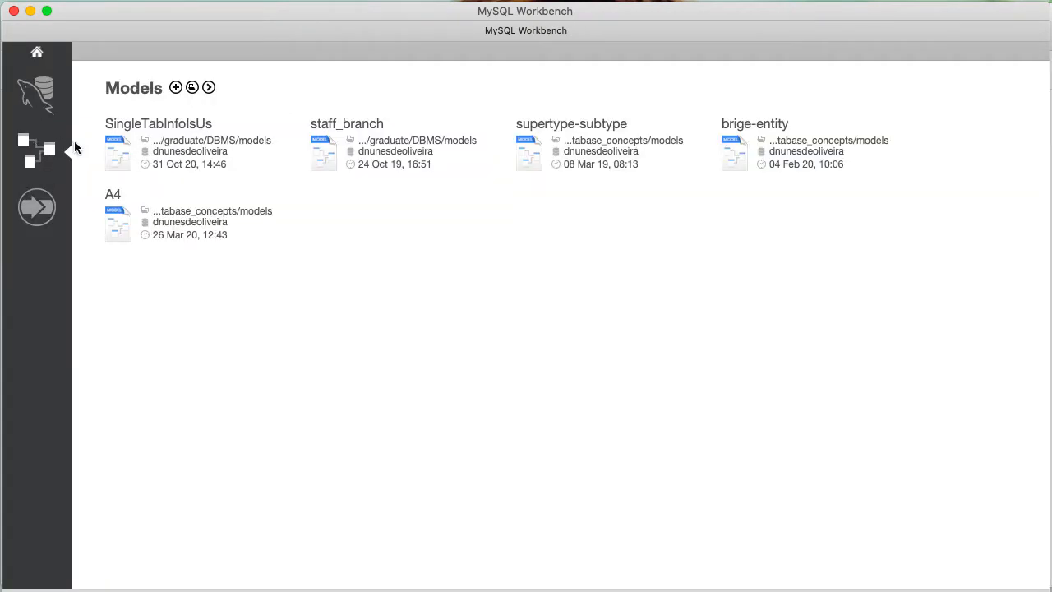
{"action": "left_click", "coordinate": [183, 123]}
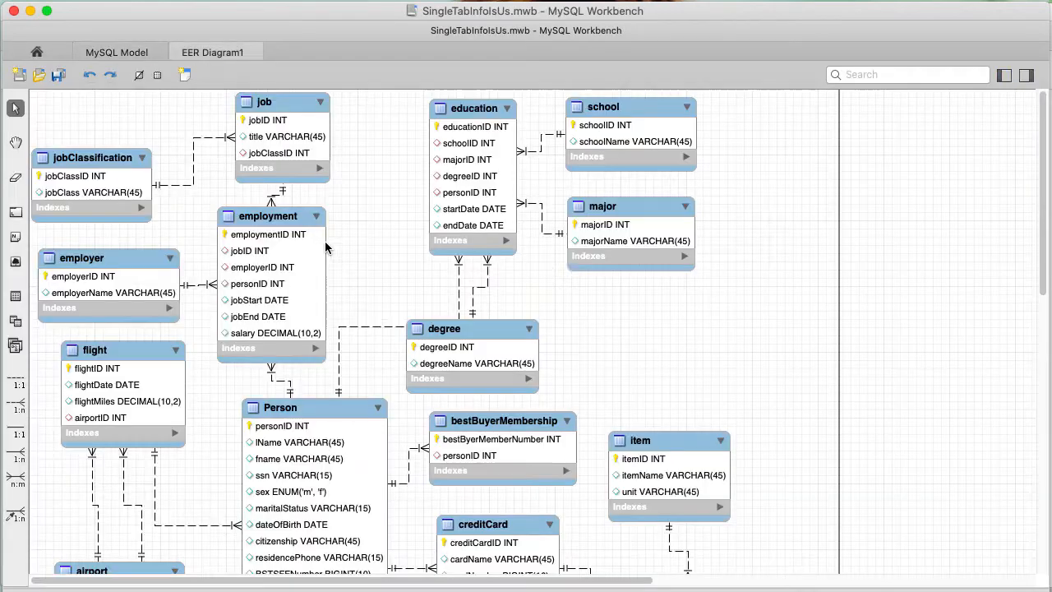
- Create a new model and rename its mydb schema to the database account's username
{"action": "left_click", "coordinate": [37, 52]}
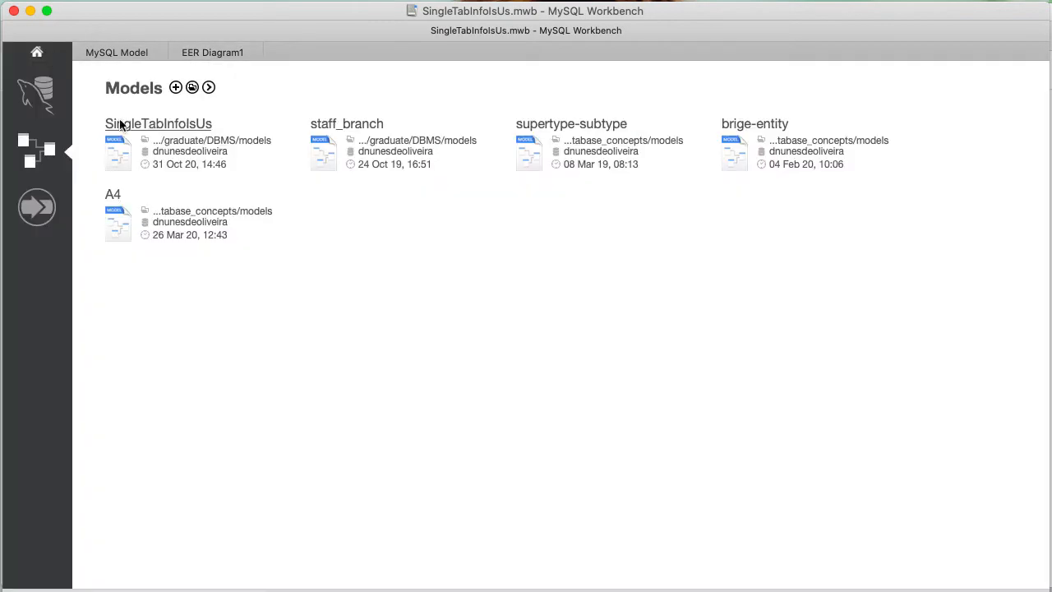
{"action": "left_click", "coordinate": [175, 87]}
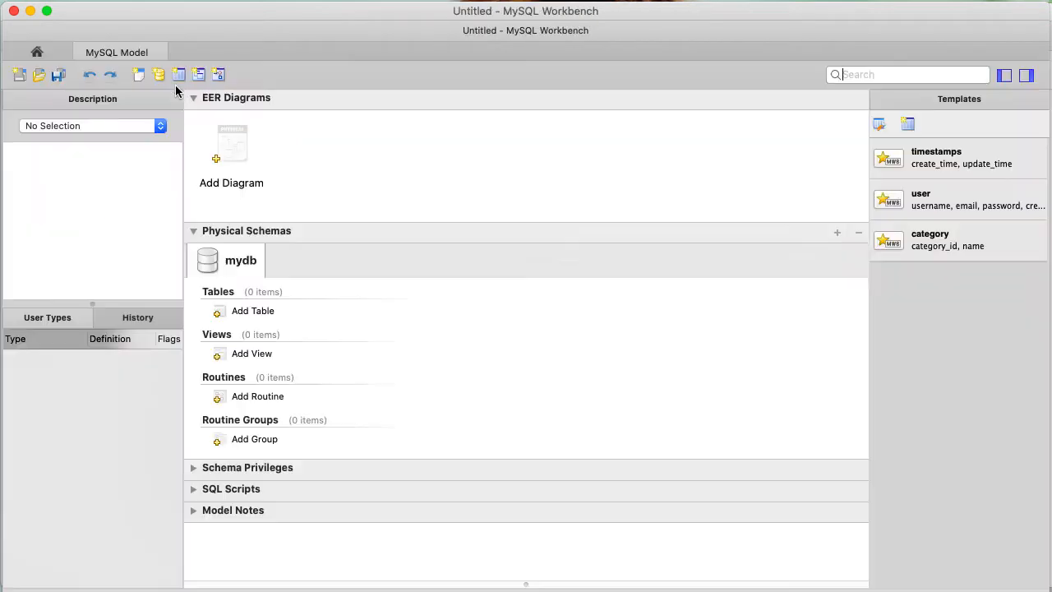
{"action": "double_click", "coordinate": [238, 262]}
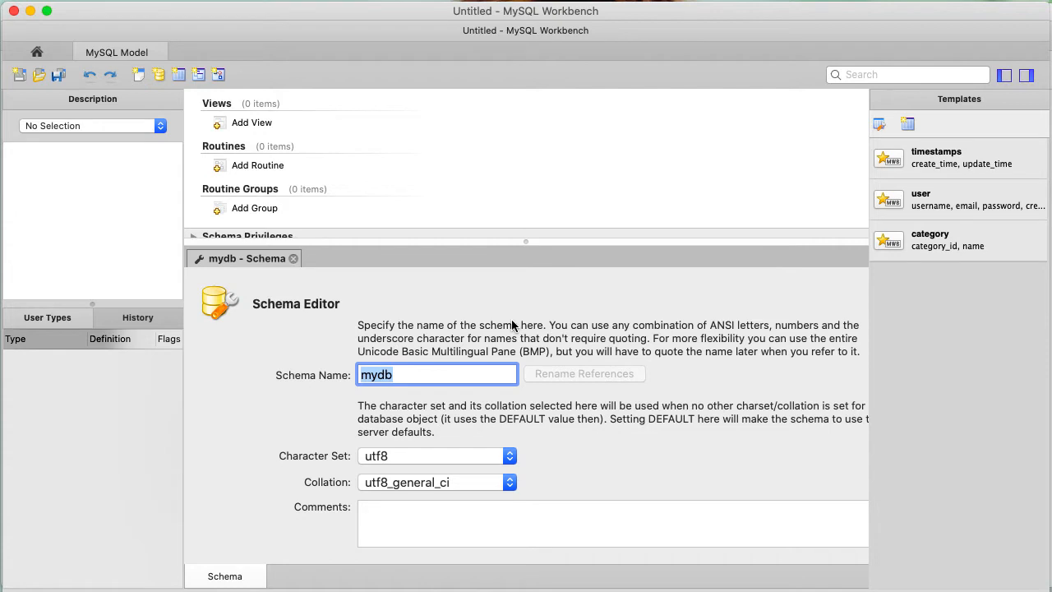
{"action": "type", "text": "dnunesdeoliveira"}
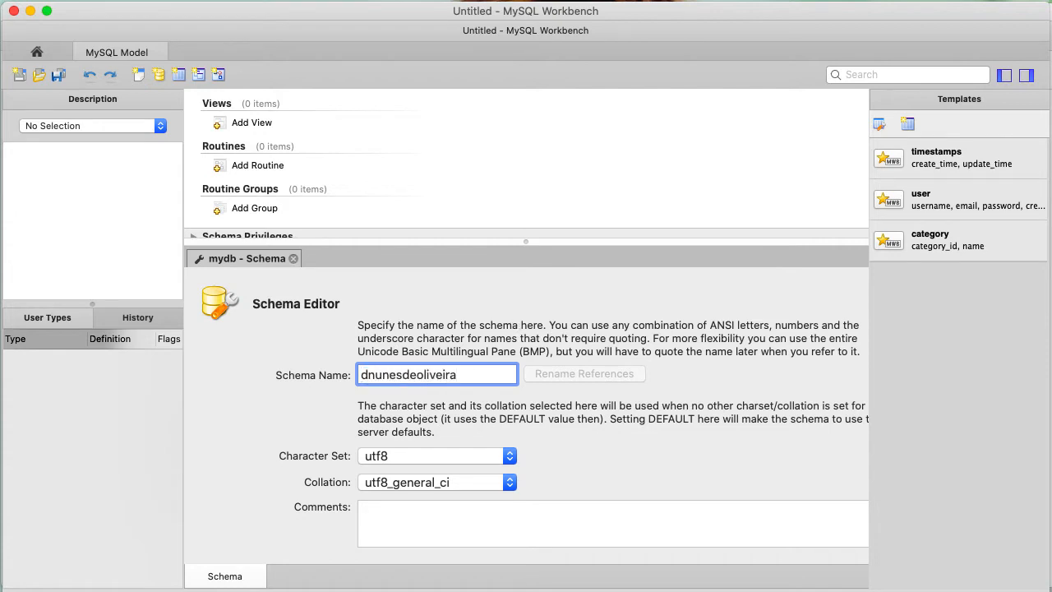
{"action": "key", "text": "Return"}
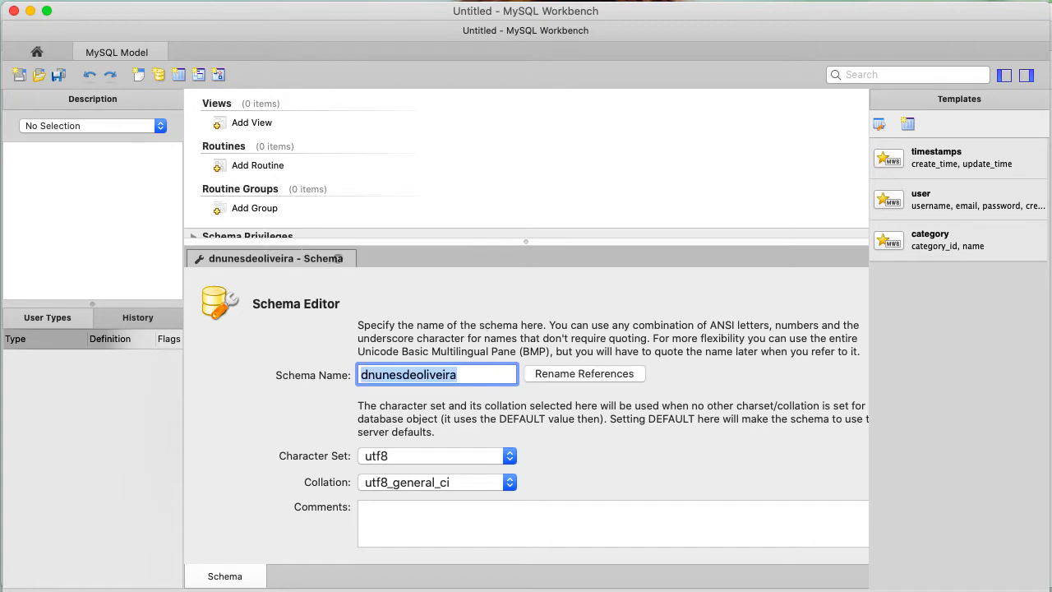
- Add an EER diagram to the model and place five new tables on it, three in an upper row and two below
{"action": "scroll", "coordinate": [382, 185], "scroll_direction": "up", "scroll_amount": 8}
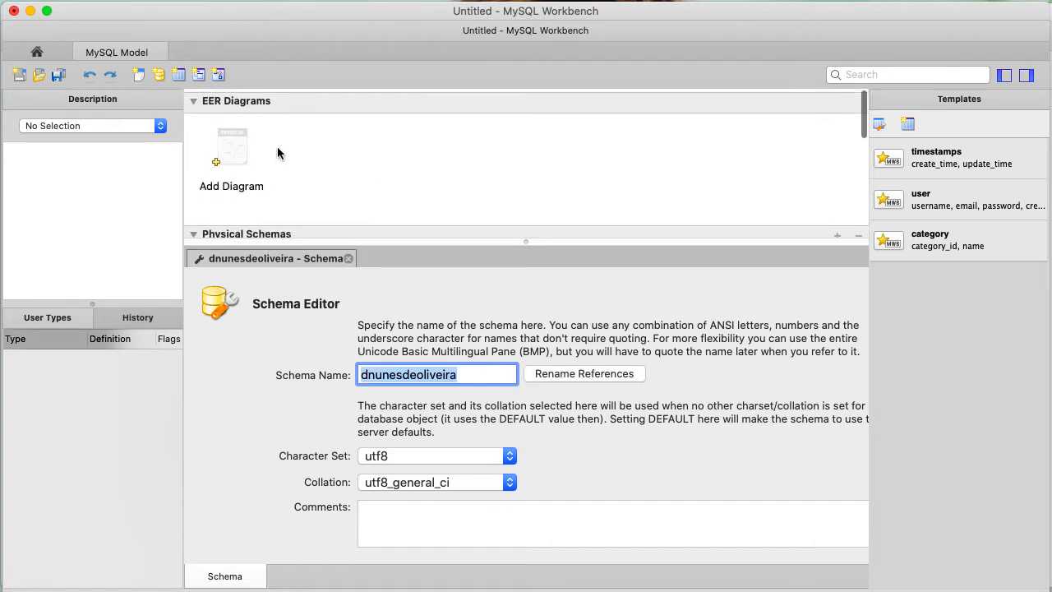
{"action": "double_click", "coordinate": [231, 149]}
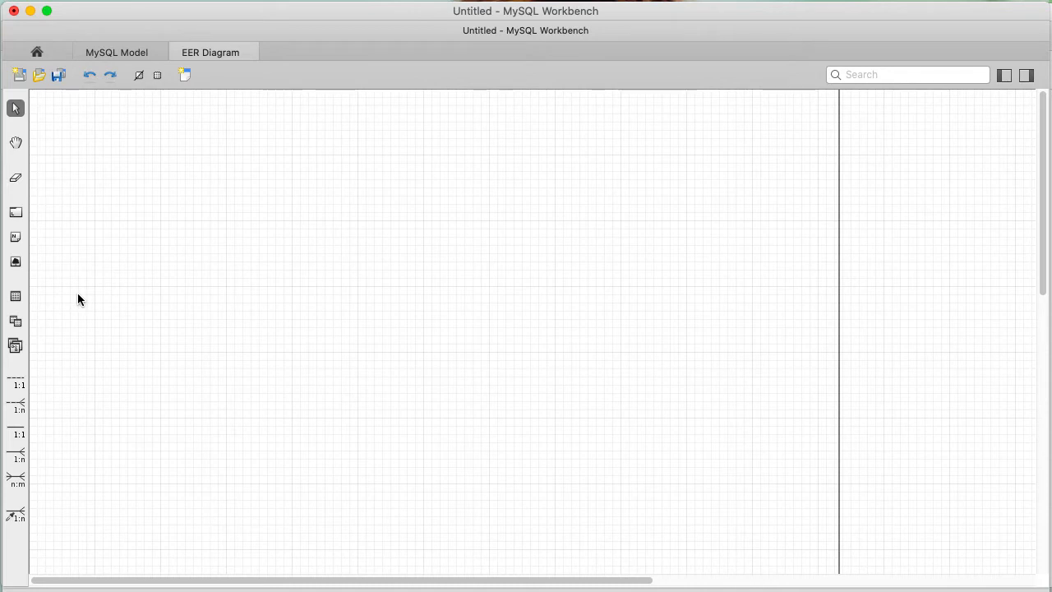
{"action": "left_click", "coordinate": [16, 299]}
{"action": "left_click", "coordinate": [121, 155]}
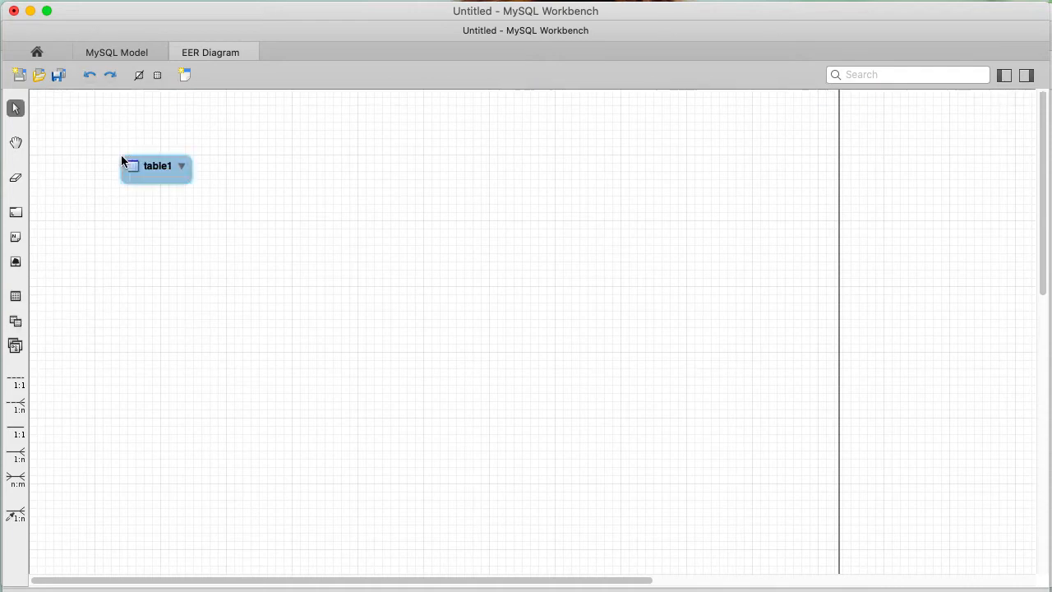
{"action": "left_click", "coordinate": [16, 296]}
{"action": "left_click", "coordinate": [248, 159]}
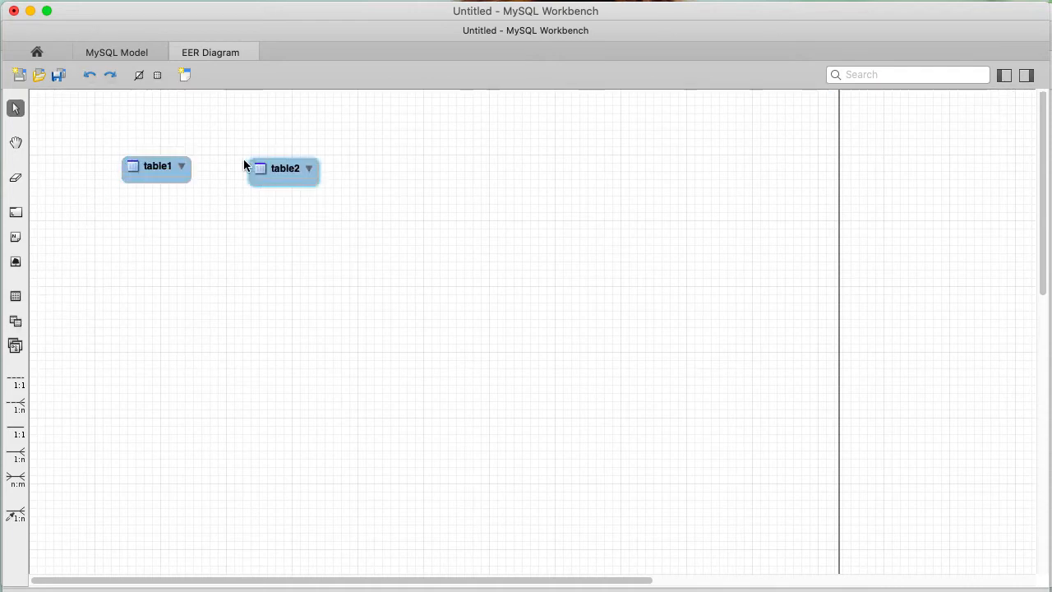
{"action": "left_click", "coordinate": [16, 297]}
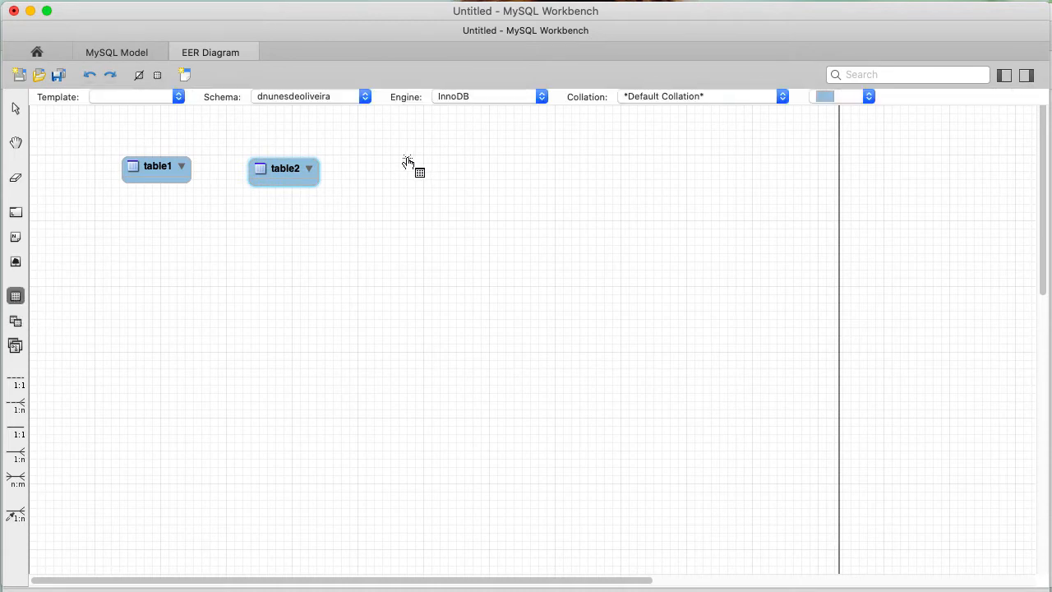
{"action": "left_click", "coordinate": [404, 158]}
{"action": "left_click", "coordinate": [16, 298]}
{"action": "left_click", "coordinate": [129, 360]}
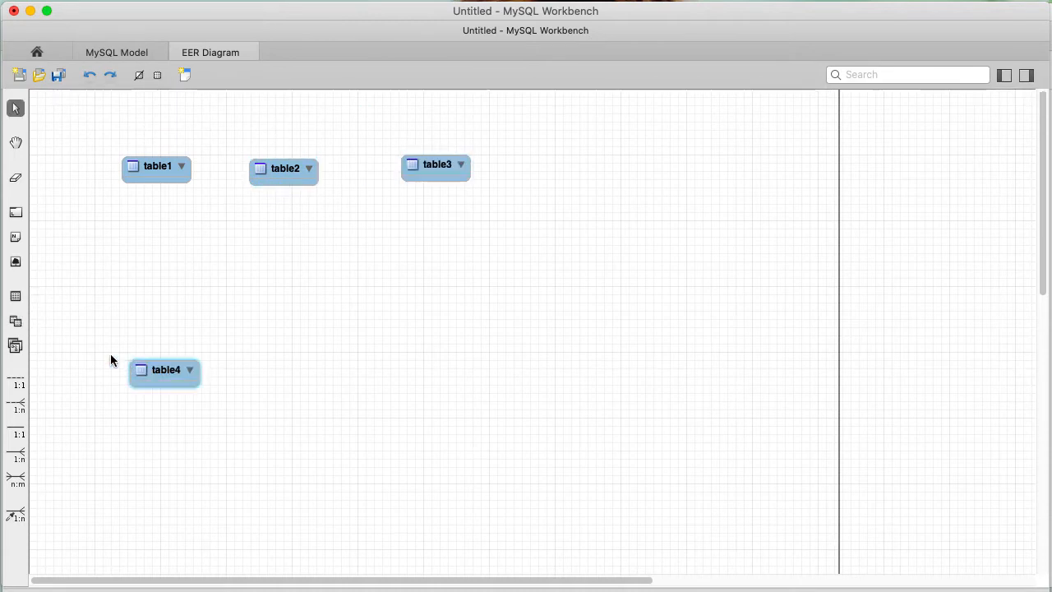
{"action": "left_click", "coordinate": [17, 297]}
{"action": "left_click", "coordinate": [260, 364]}
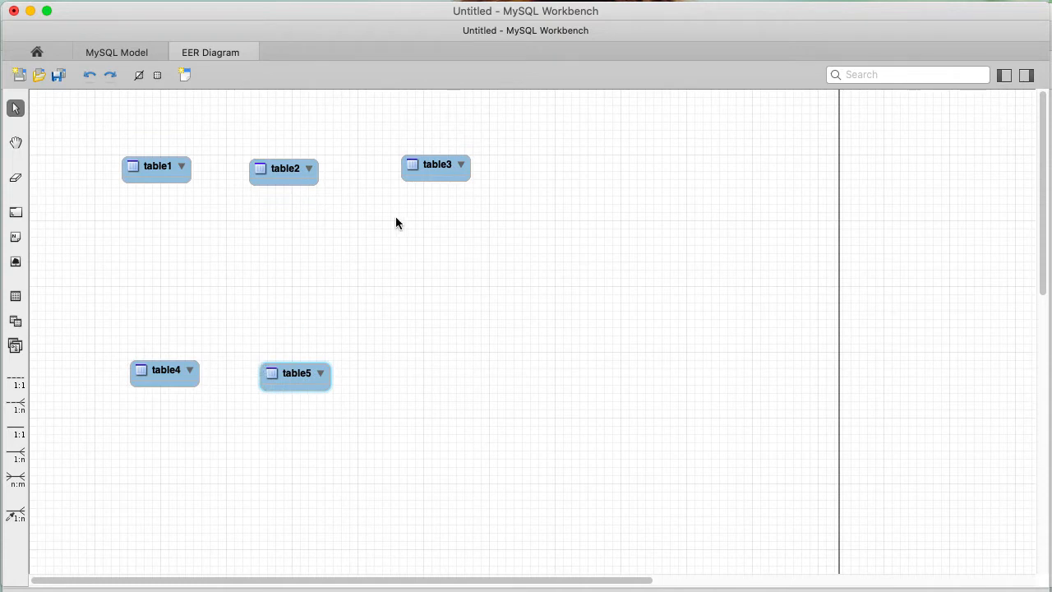
- Switch to LIS5782_Project2.pdf and select Person in the Entity column to review the first table to build
{"action": "key", "text": "super+Tab"}
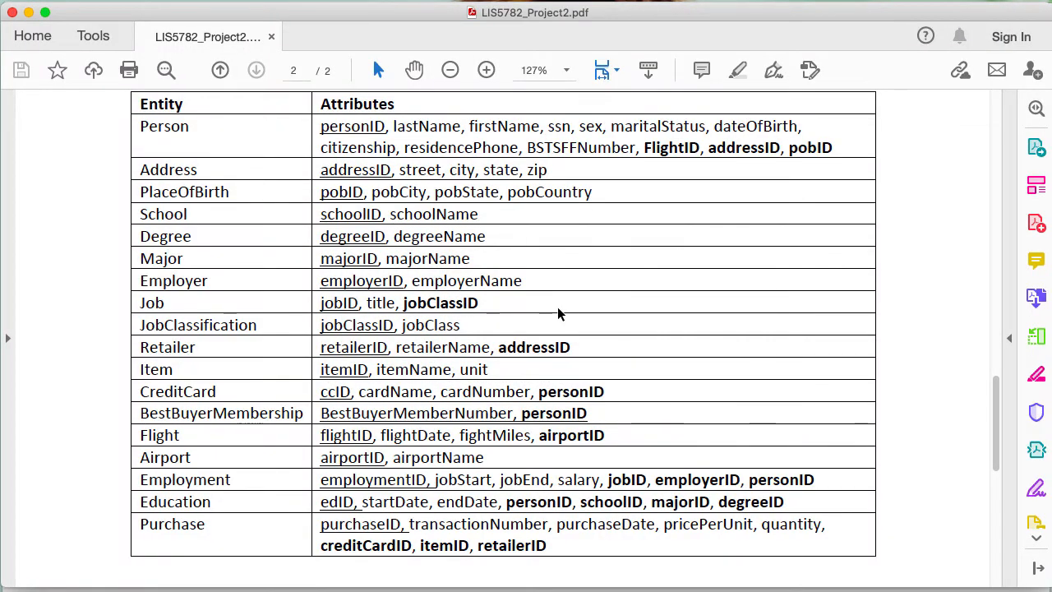
{"action": "scroll", "coordinate": [559, 313], "scroll_direction": "up", "scroll_amount": 1}
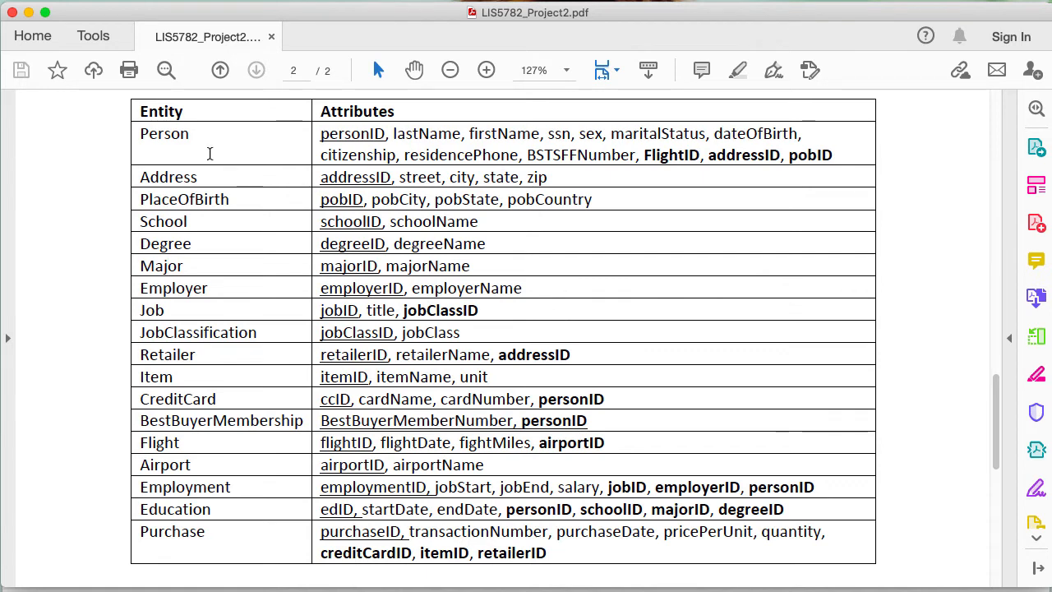
{"action": "double_click", "coordinate": [178, 134]}
{"action": "left_click", "coordinate": [231, 153]}
{"action": "double_click", "coordinate": [177, 136]}
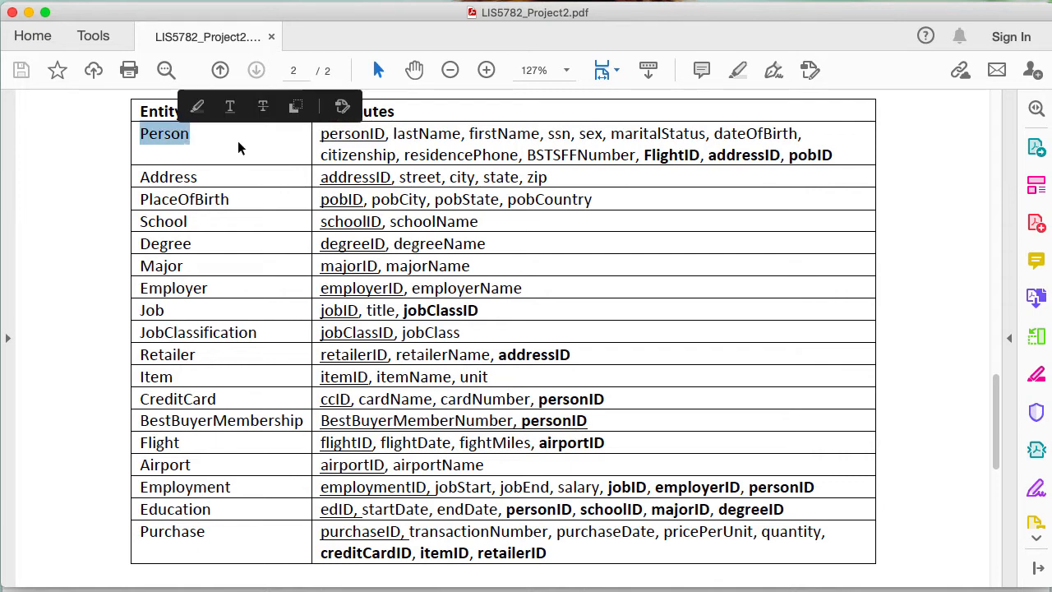
- Switch to MySQL Workbench and rename table1 as Person
{"action": "key", "text": "super+Tab"}
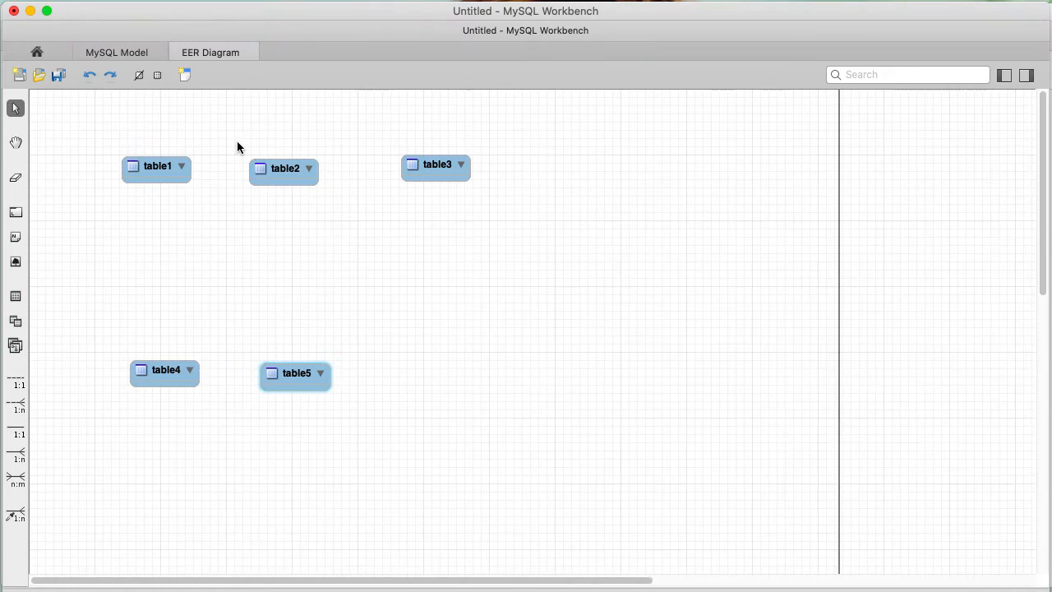
{"action": "double_click", "coordinate": [151, 169]}
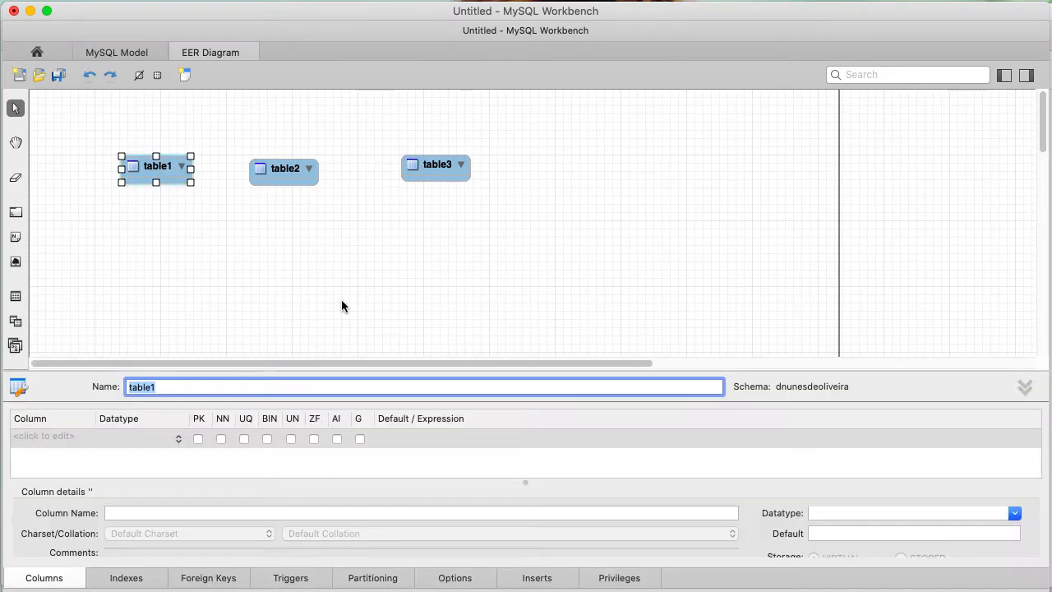
{"action": "type", "text": "Person"}
{"action": "key", "text": "Return"}
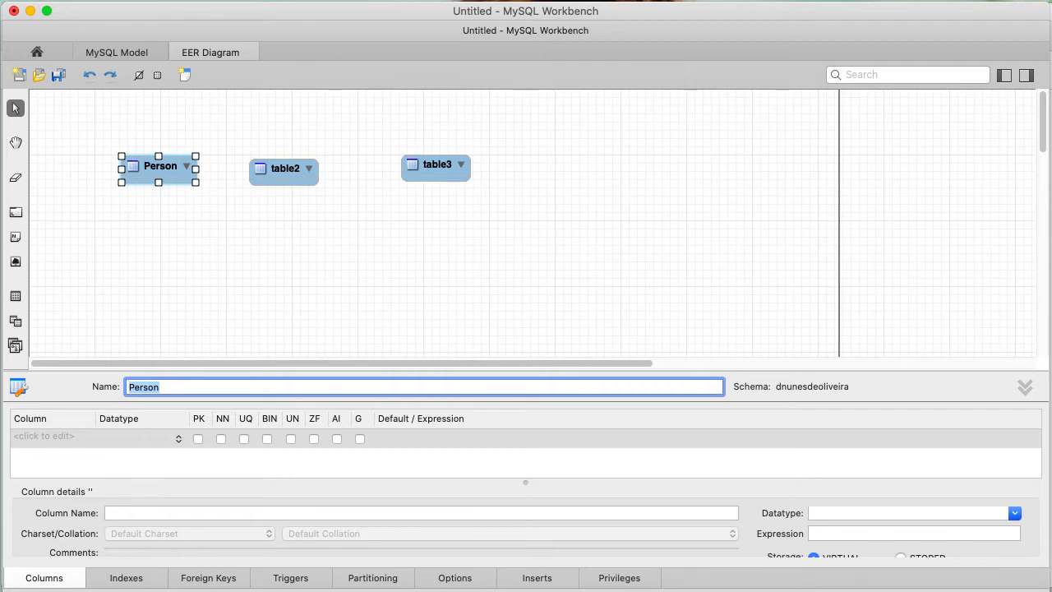
- Check the Person attributes in LIS5782_Project2.pdf and add an INT column named personID to the Person table
{"action": "key", "text": "super+Tab"}
{"action": "left_click", "coordinate": [174, 387]}
{"action": "key", "text": "super+Tab"}
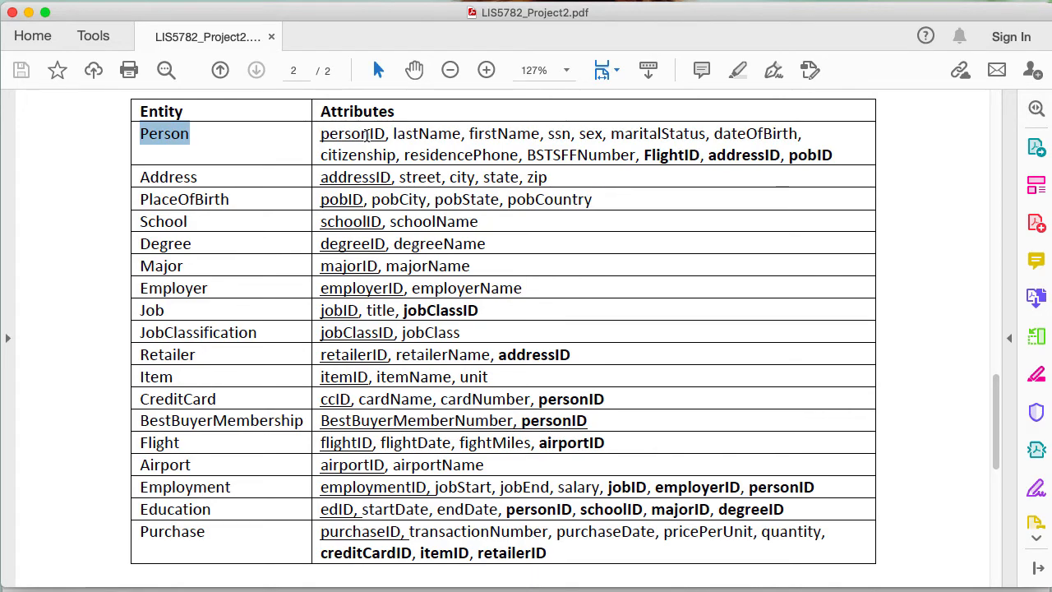
{"action": "key", "text": "super+Tab"}
{"action": "double_click", "coordinate": [67, 440]}
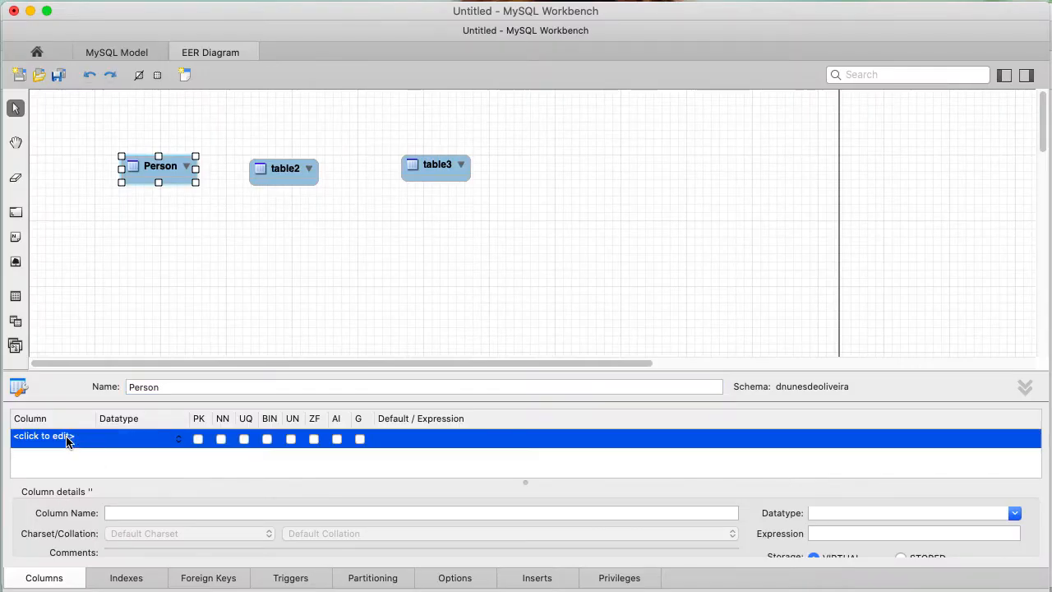
{"action": "type", "text": "personID"}
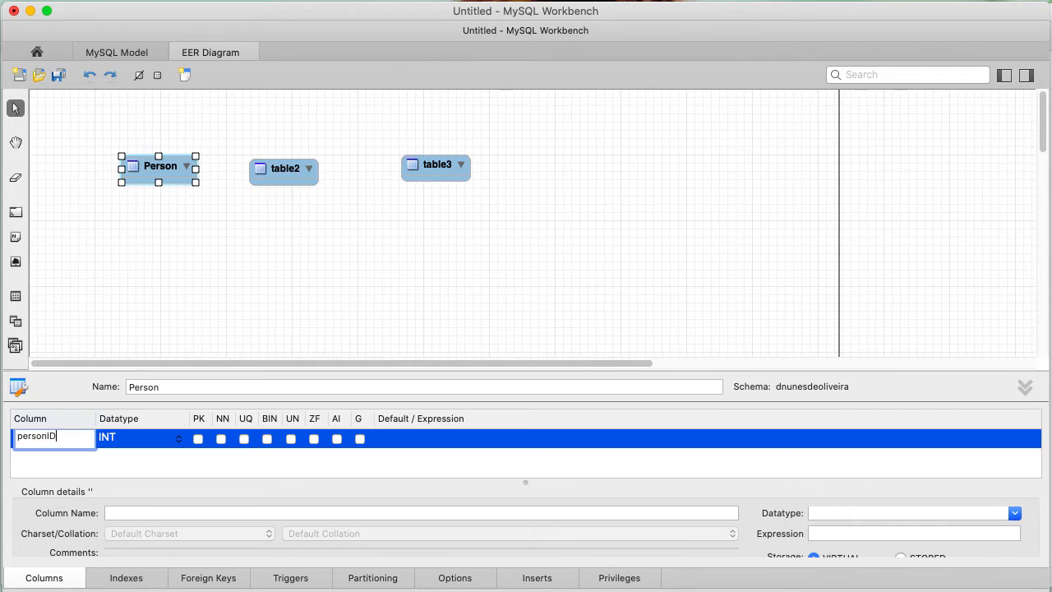
{"action": "key", "text": "Return"}
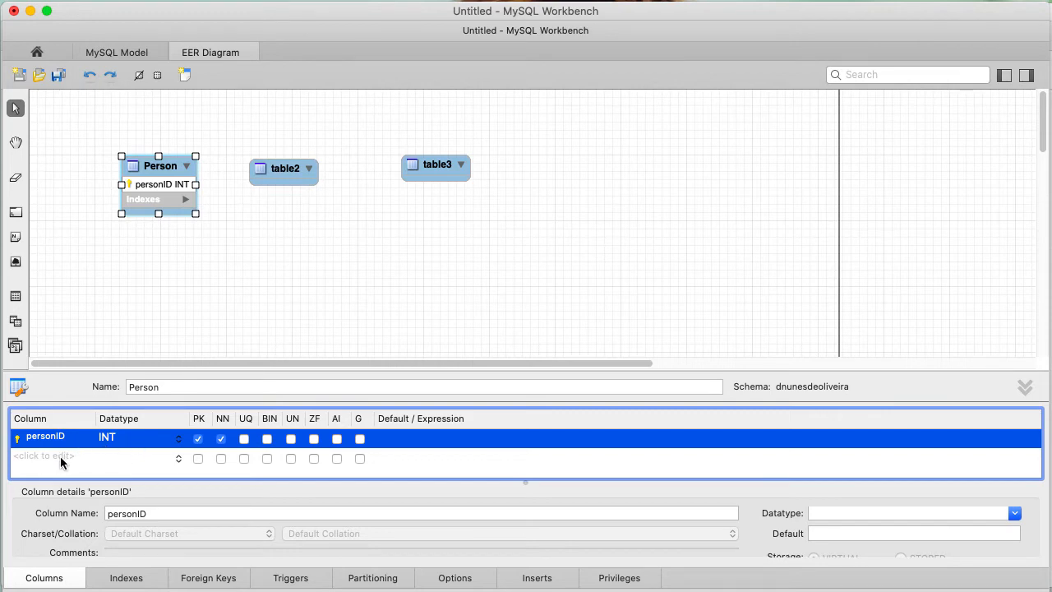
{"action": "left_click", "coordinate": [198, 440]}
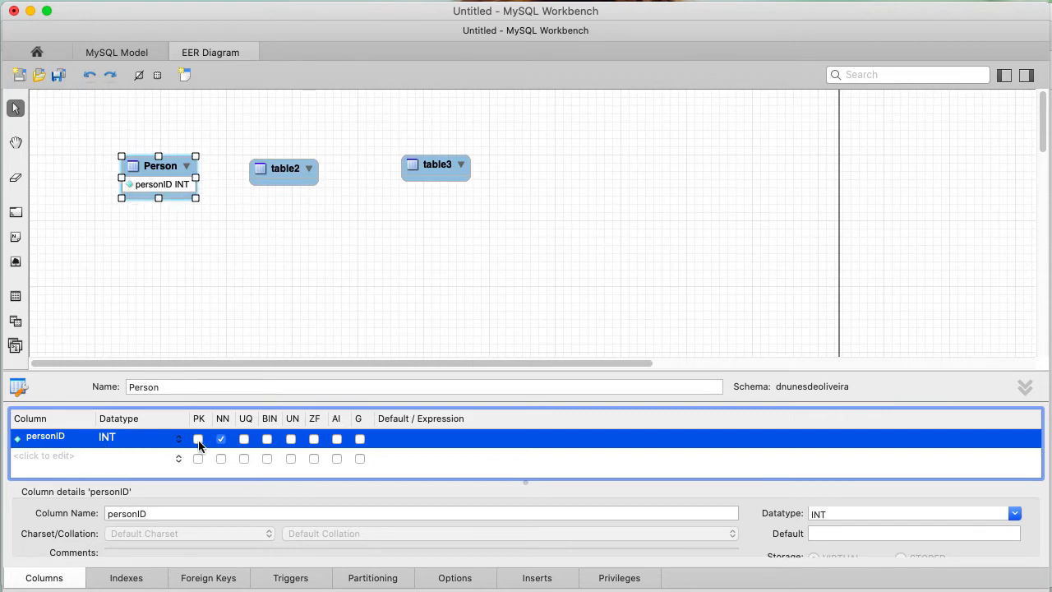
{"action": "left_click", "coordinate": [221, 440]}
{"action": "left_click", "coordinate": [198, 440]}
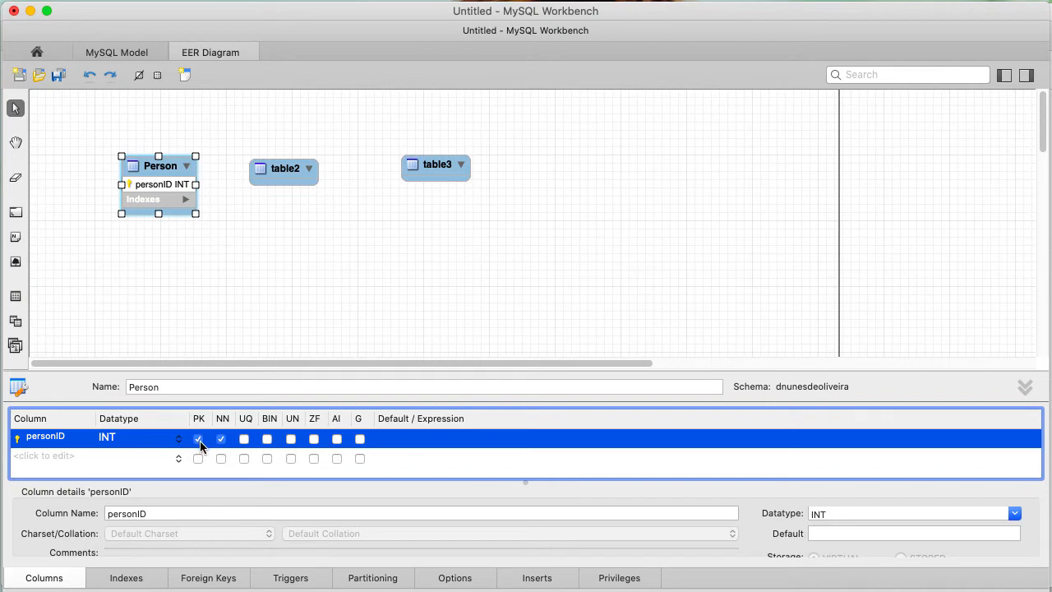
{"action": "left_click", "coordinate": [221, 438]}
{"action": "left_click", "coordinate": [244, 439]}
{"action": "left_click", "coordinate": [245, 439]}
{"action": "left_click", "coordinate": [245, 440]}
- Make the personID column of the Person table unsigned and auto-incrementing
{"action": "left_click", "coordinate": [336, 439]}
{"action": "left_click", "coordinate": [292, 439]}
{"action": "left_click", "coordinate": [337, 438]}
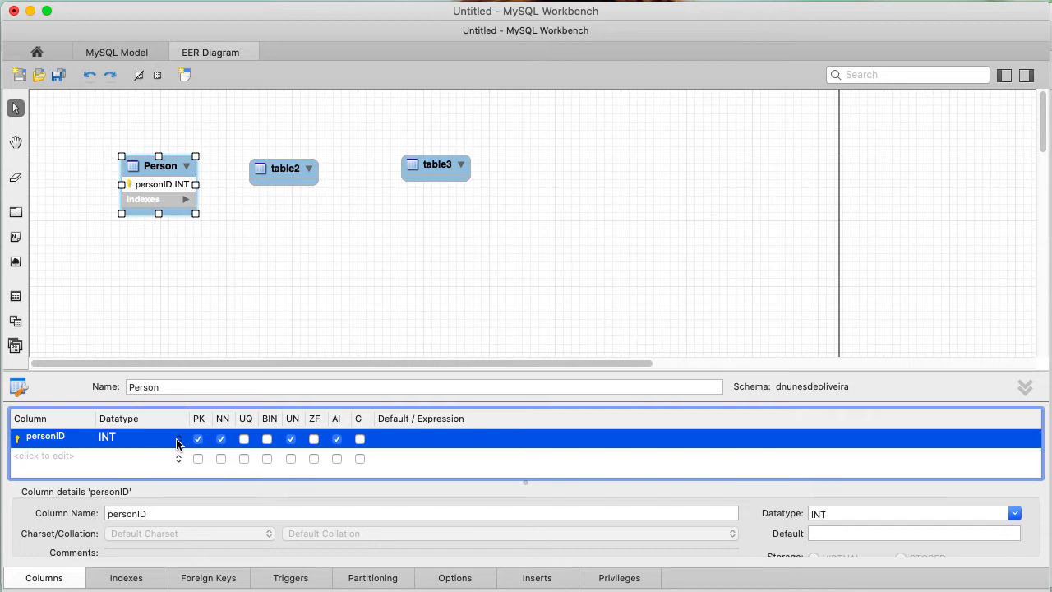
- Examine the datatypes available for the personID column, from numeric and date types to geometry and text types
{"action": "left_click", "coordinate": [177, 440]}
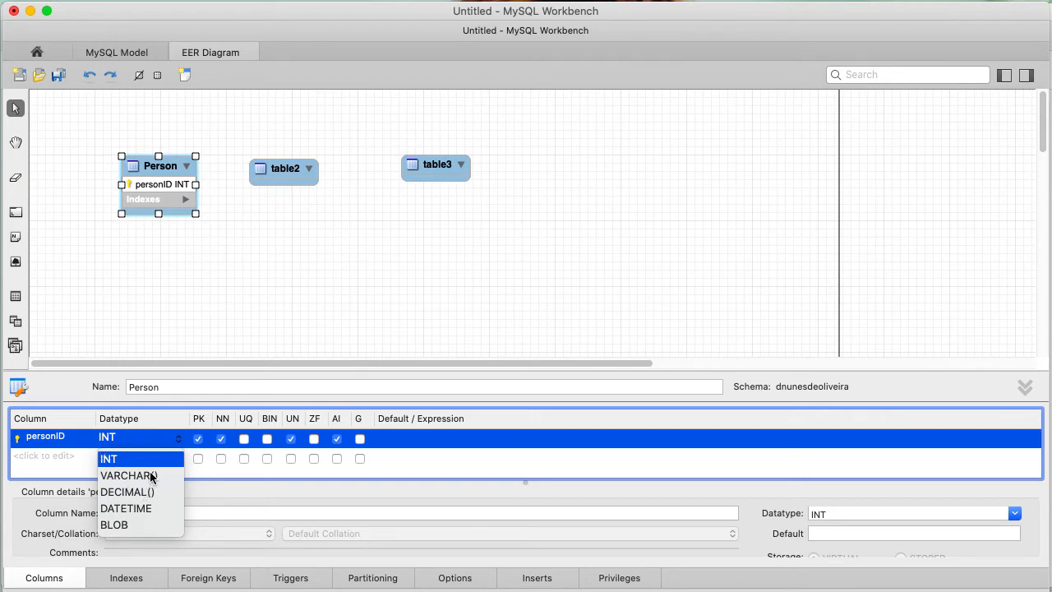
{"action": "left_click", "coordinate": [75, 378]}
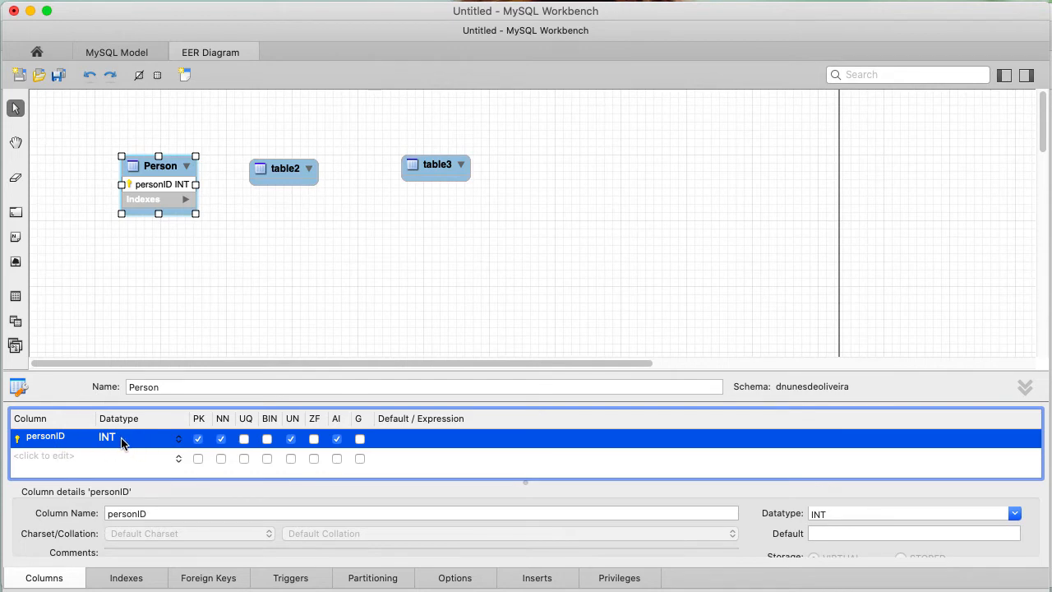
{"action": "left_click", "coordinate": [179, 438]}
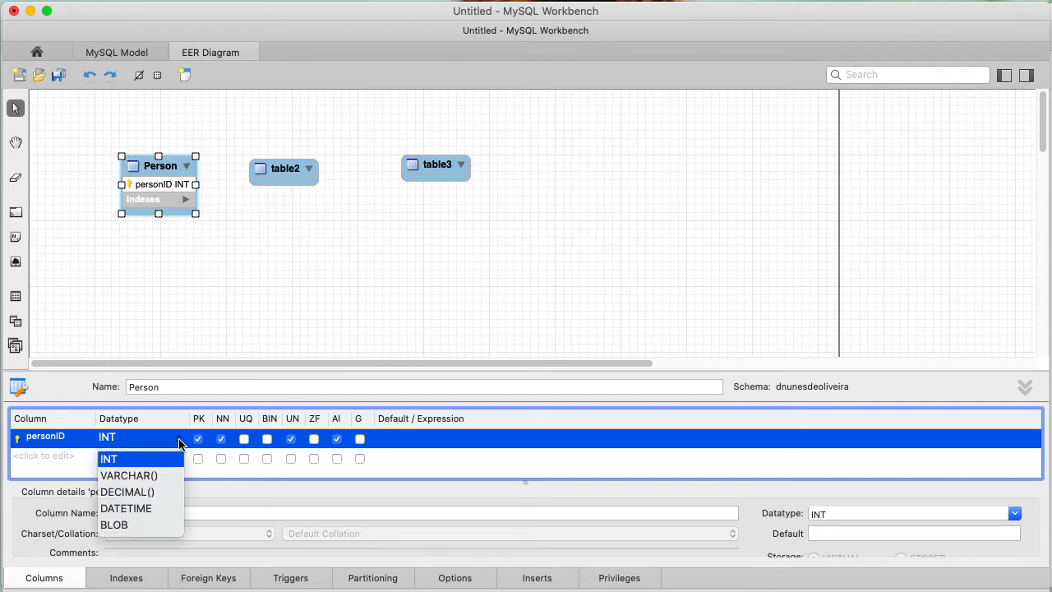
{"action": "scroll", "coordinate": [148, 485], "scroll_direction": "down", "scroll_amount": 5}
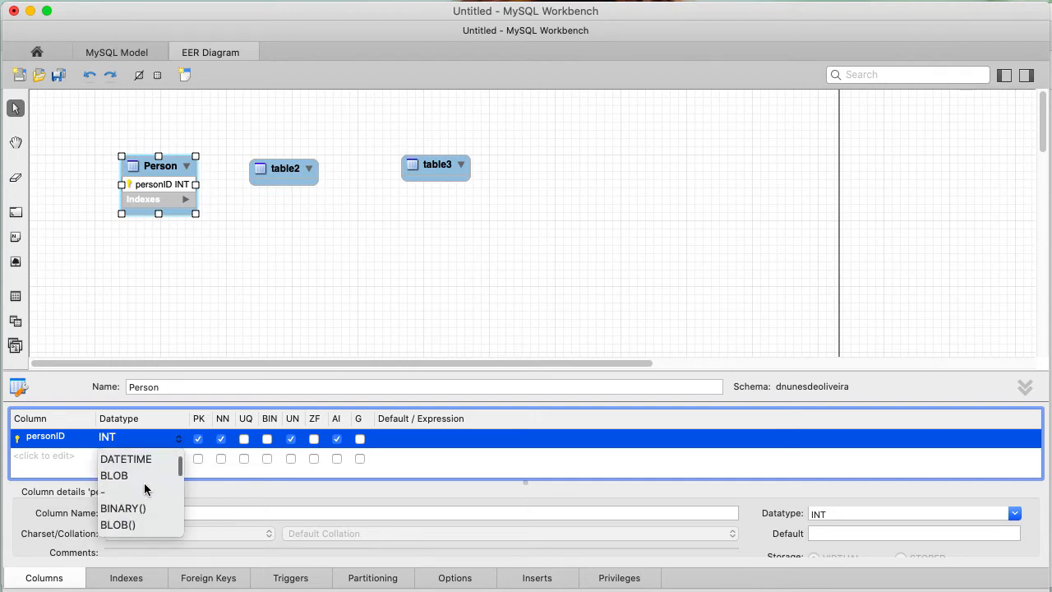
{"action": "scroll", "coordinate": [144, 489], "scroll_direction": "down", "scroll_amount": 5}
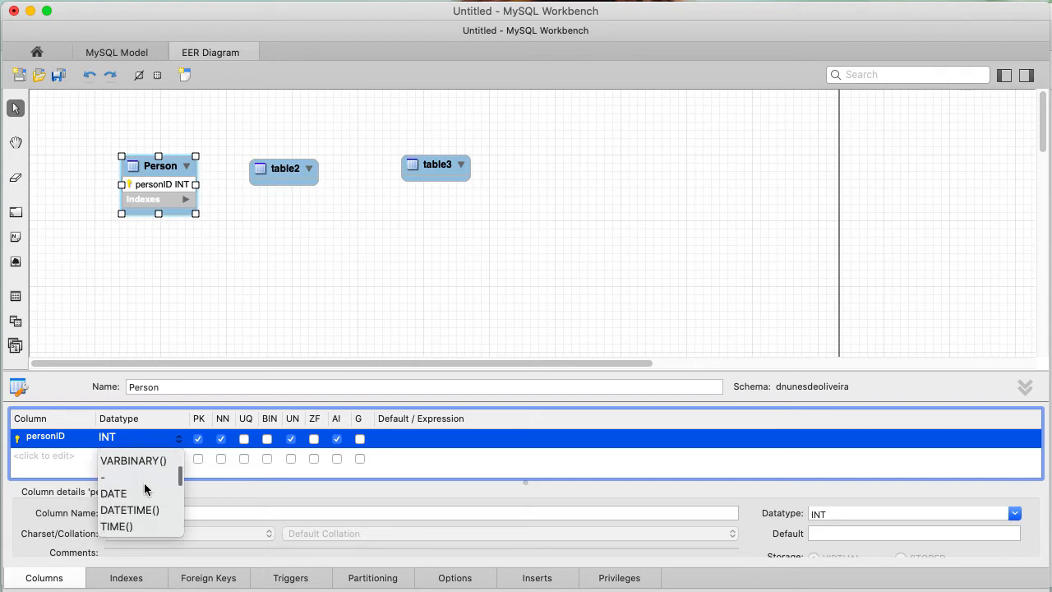
{"action": "scroll", "coordinate": [145, 489], "scroll_direction": "down", "scroll_amount": 5}
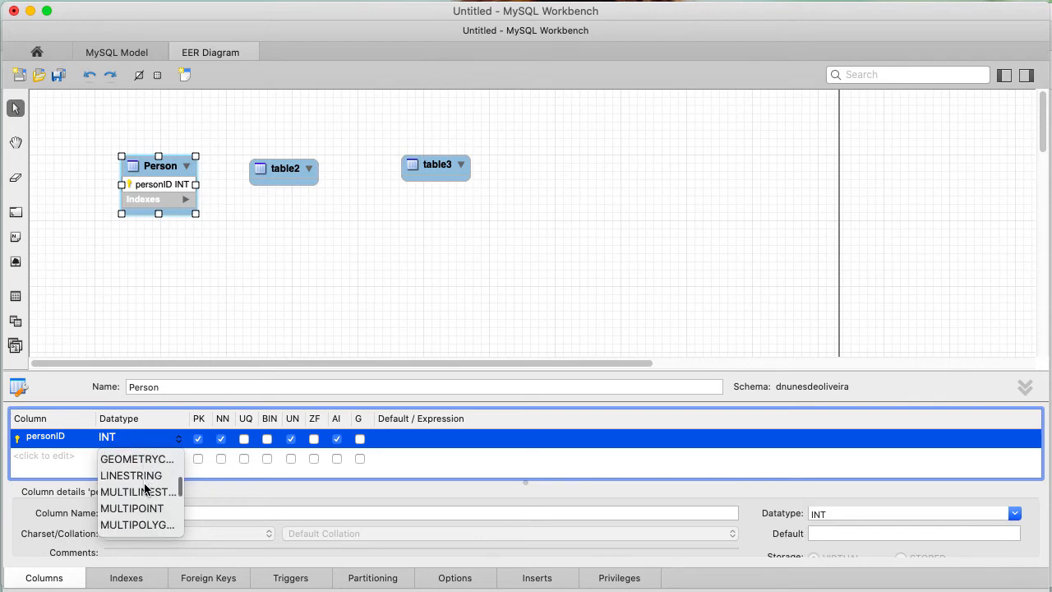
{"action": "scroll", "coordinate": [145, 489], "scroll_direction": "down", "scroll_amount": 5}
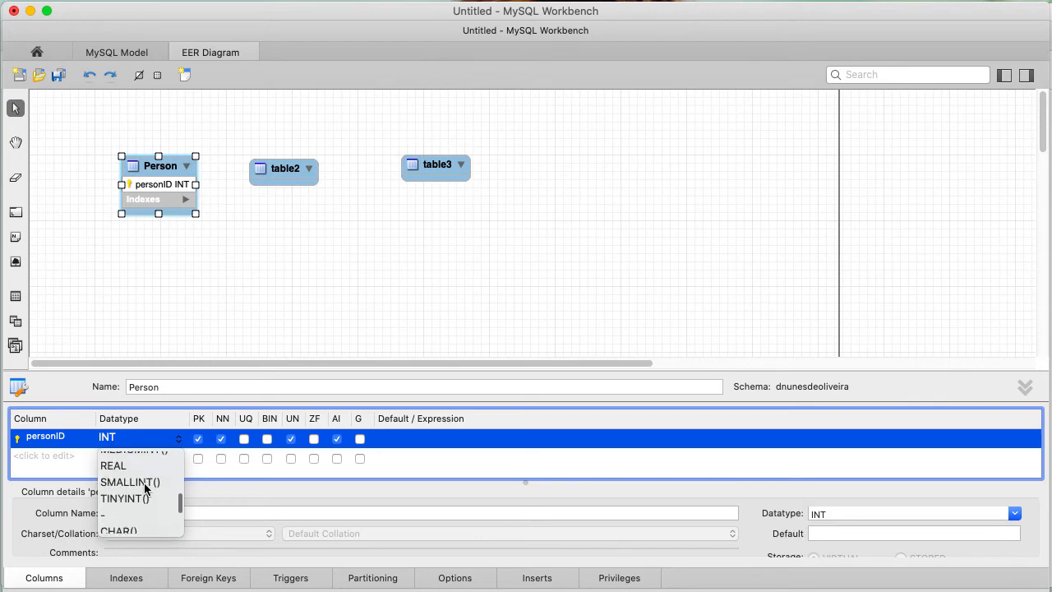
{"action": "scroll", "coordinate": [143, 483], "scroll_direction": "down", "scroll_amount": 5}
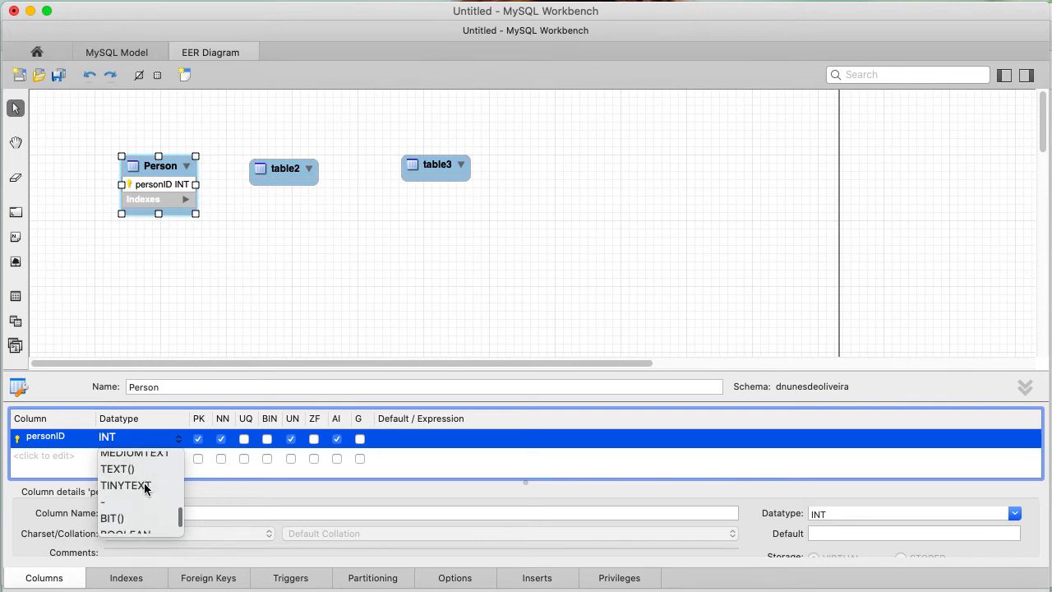
{"action": "scroll", "coordinate": [144, 489], "scroll_direction": "up", "scroll_amount": 5}
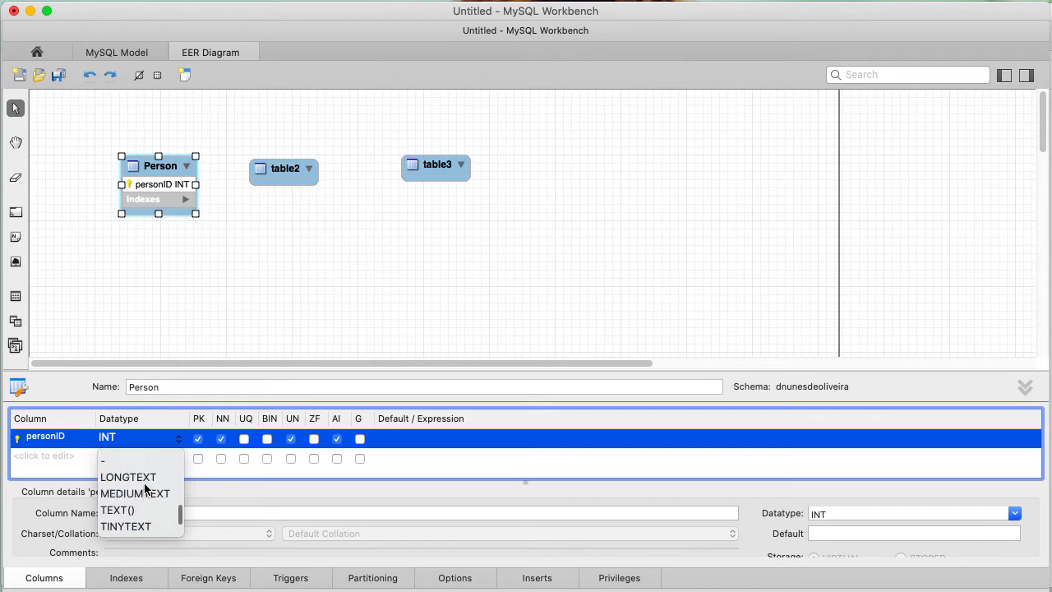
{"action": "scroll", "coordinate": [145, 489], "scroll_direction": "up", "scroll_amount": 10}
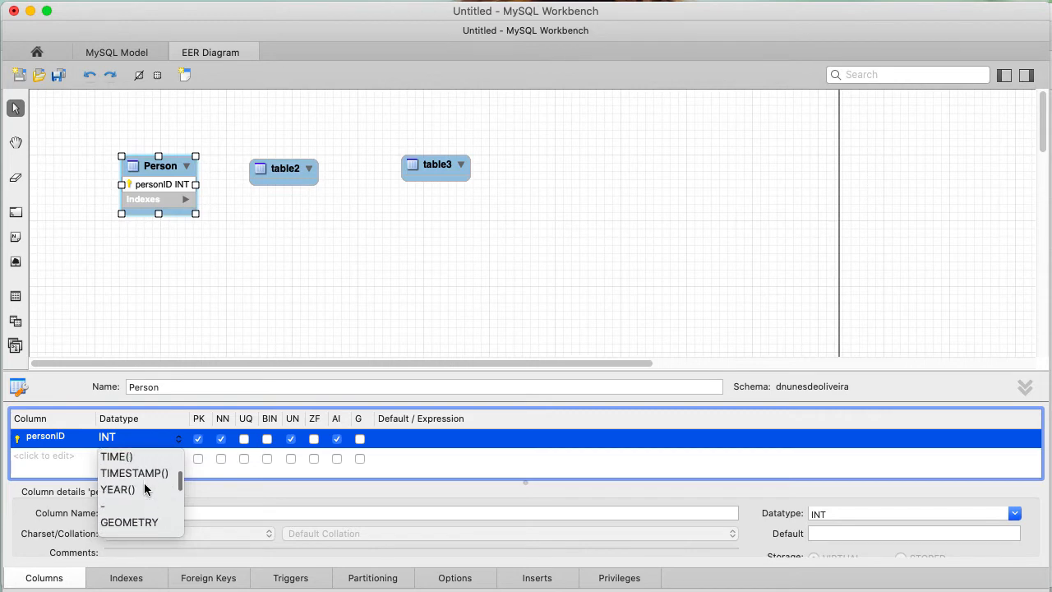
{"action": "scroll", "coordinate": [144, 483], "scroll_direction": "up", "scroll_amount": 3}
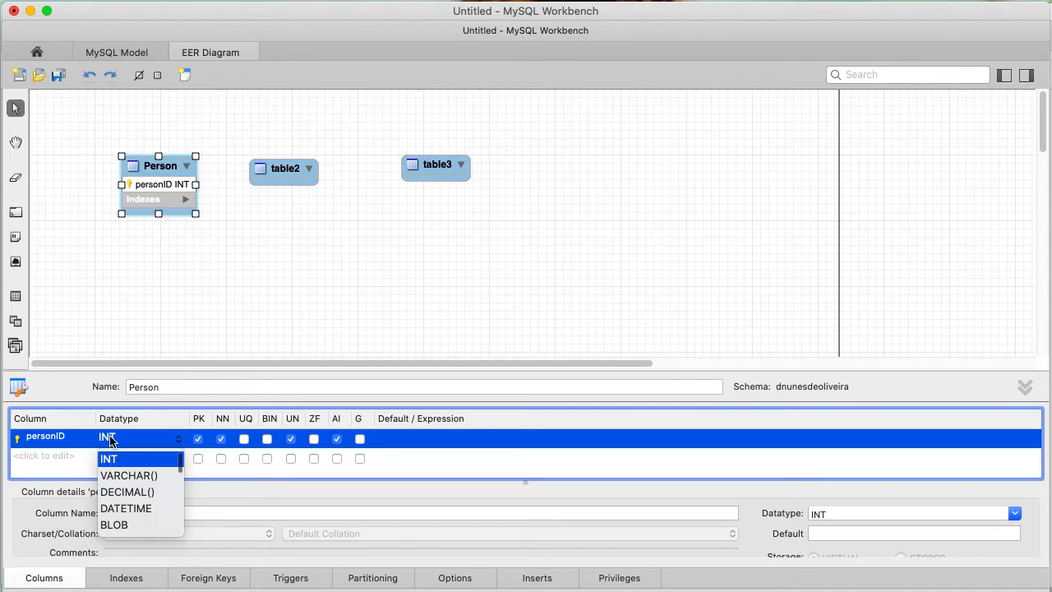
- Check the second Person attribute in LIS5782_Project2.pdf and add it to the Person table as a VARCHAR(45) column named lName
{"action": "left_click", "coordinate": [54, 455]}
{"action": "key", "text": "super+Tab"}
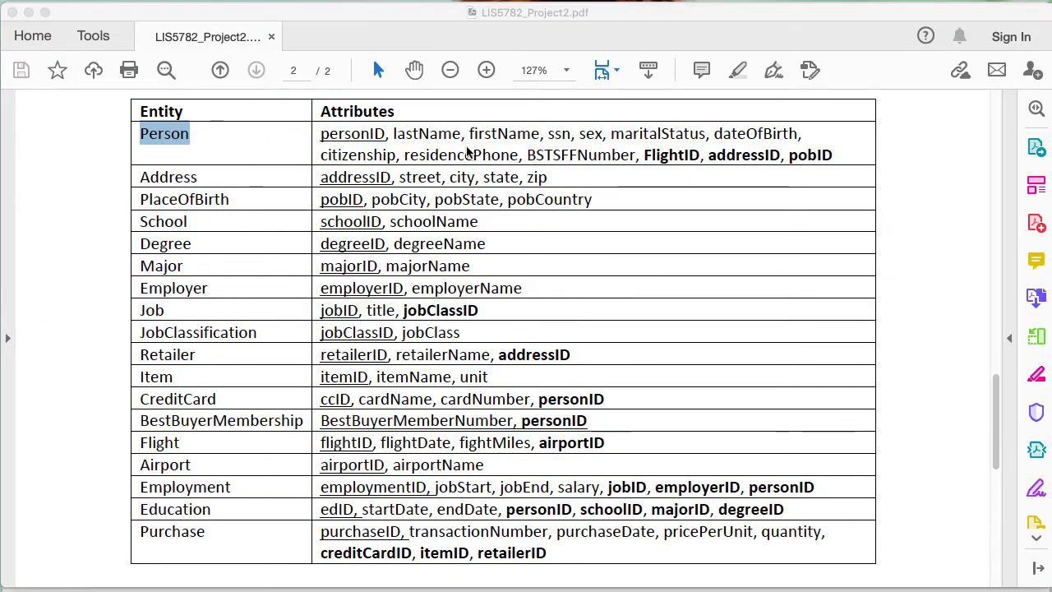
{"action": "key", "text": "super+Tab"}
{"action": "type", "text": "lName"}
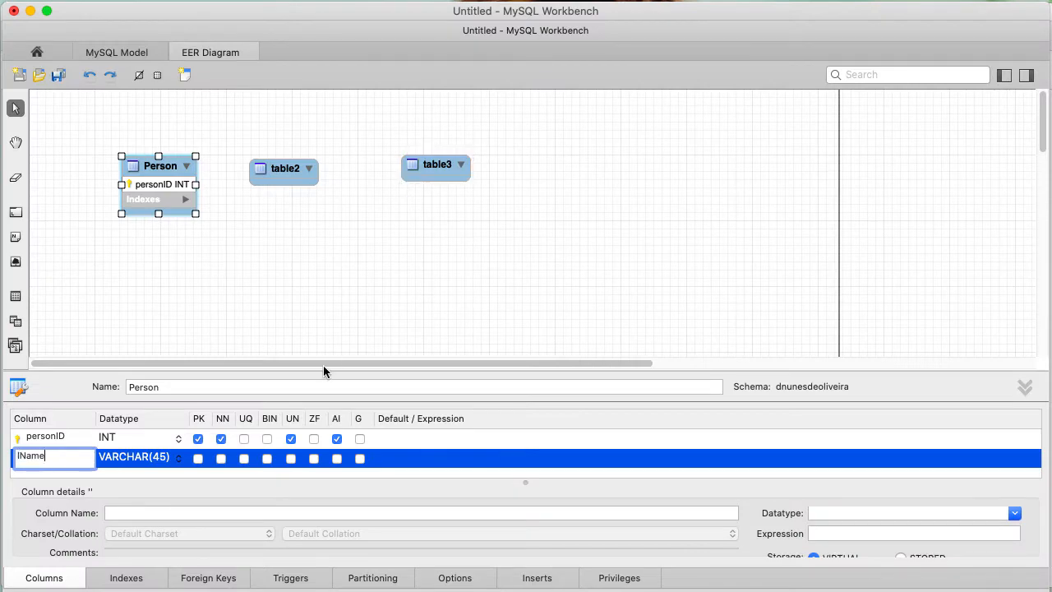
{"action": "left_click", "coordinate": [148, 459]}
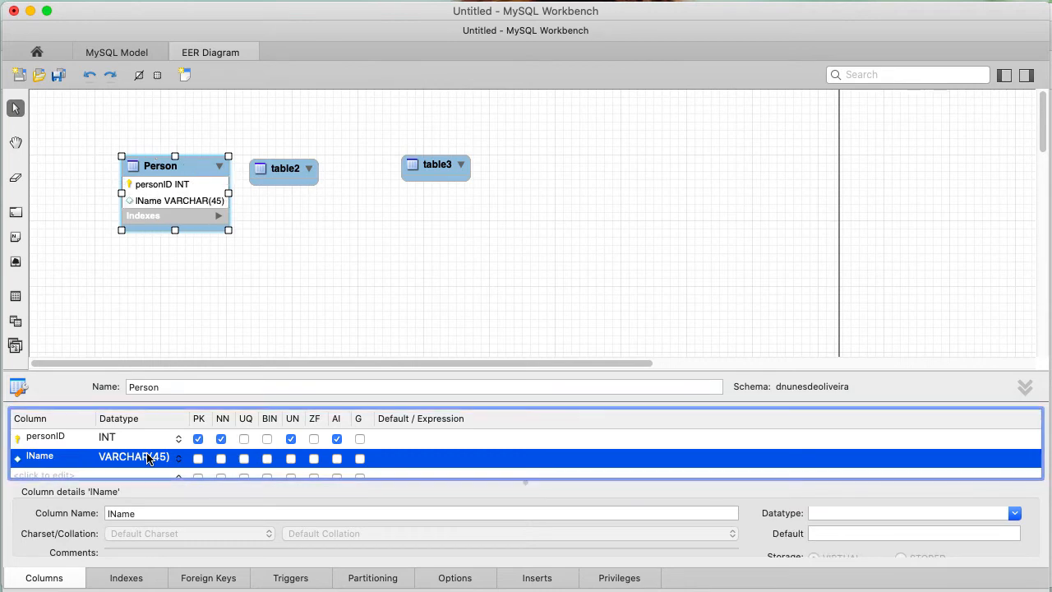
{"action": "left_click", "coordinate": [162, 458]}
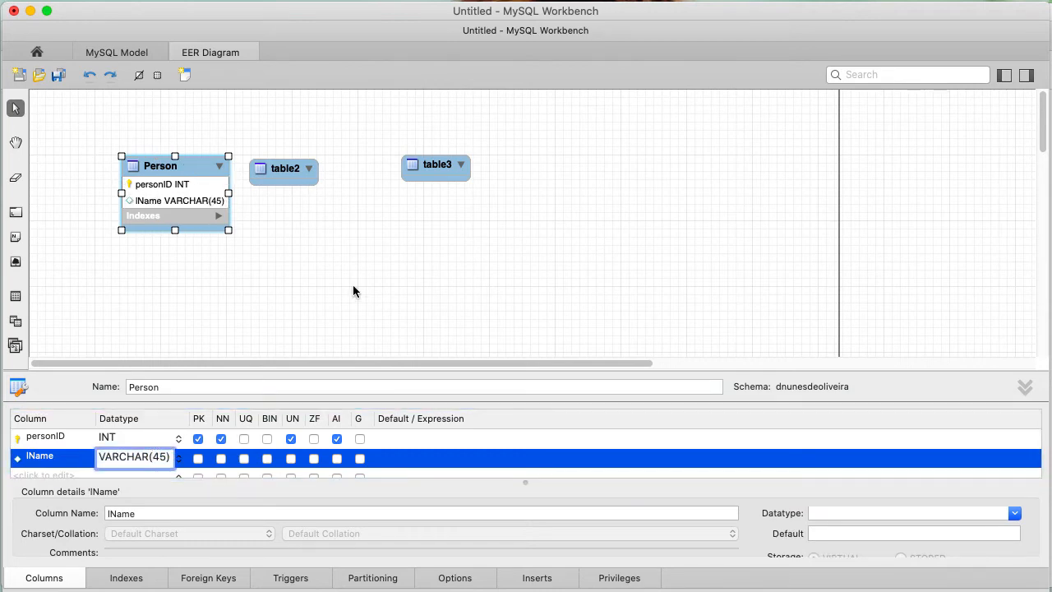
{"action": "key", "text": "shift+Right"}
{"action": "key", "text": "shift+Right"}
{"action": "left_click", "coordinate": [231, 331]}
- Add a VARCHAR(45) column named fName below lName in the Person table
{"action": "scroll", "coordinate": [56, 462], "scroll_direction": "down", "scroll_amount": 1}
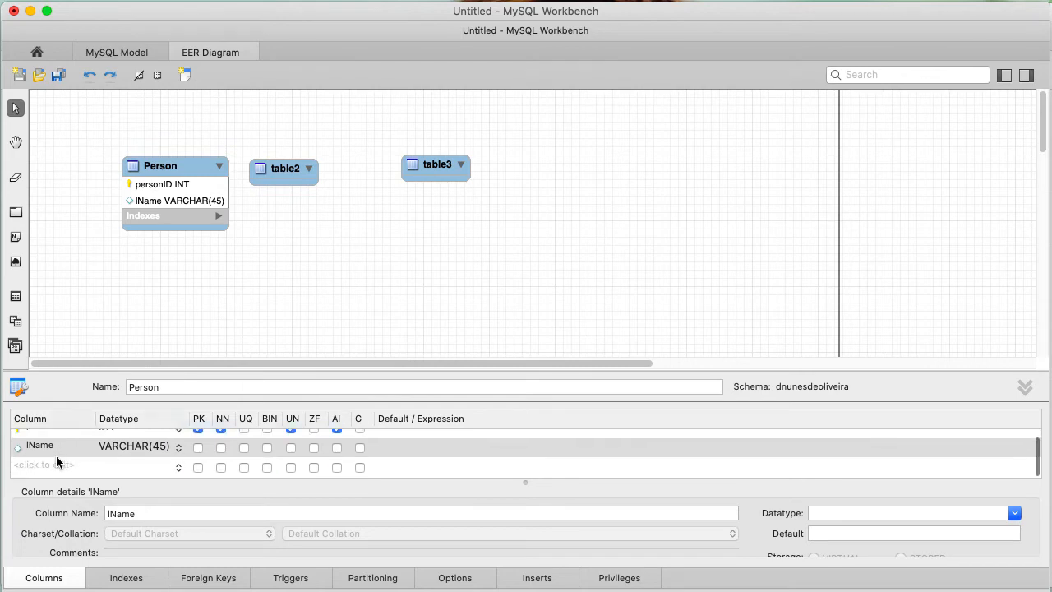
{"action": "left_click", "coordinate": [56, 462]}
{"action": "type", "text": "fN"}
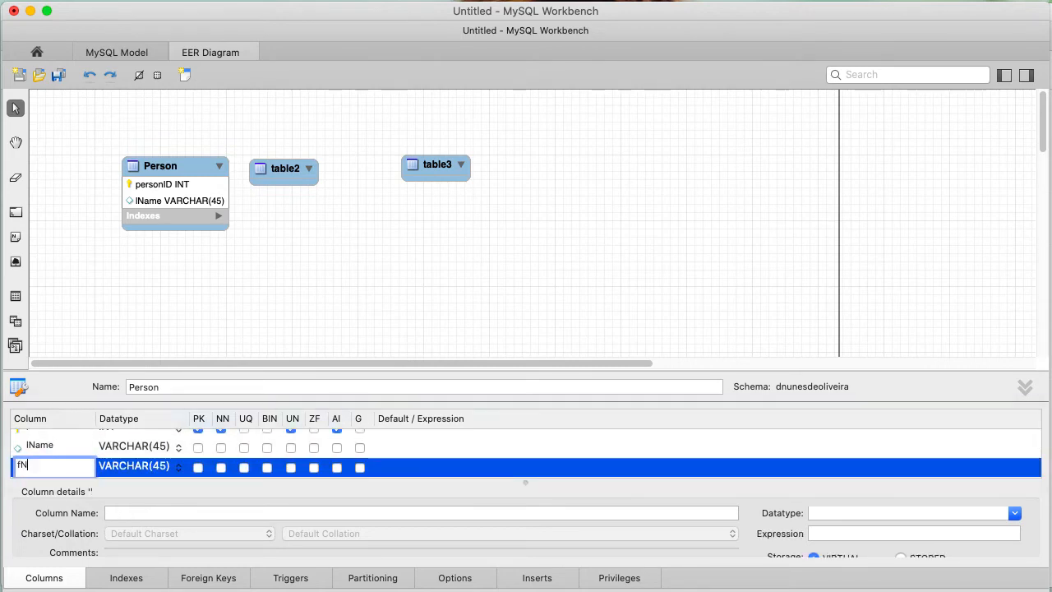
{"action": "type", "text": "ame"}
{"action": "key", "text": "Return"}
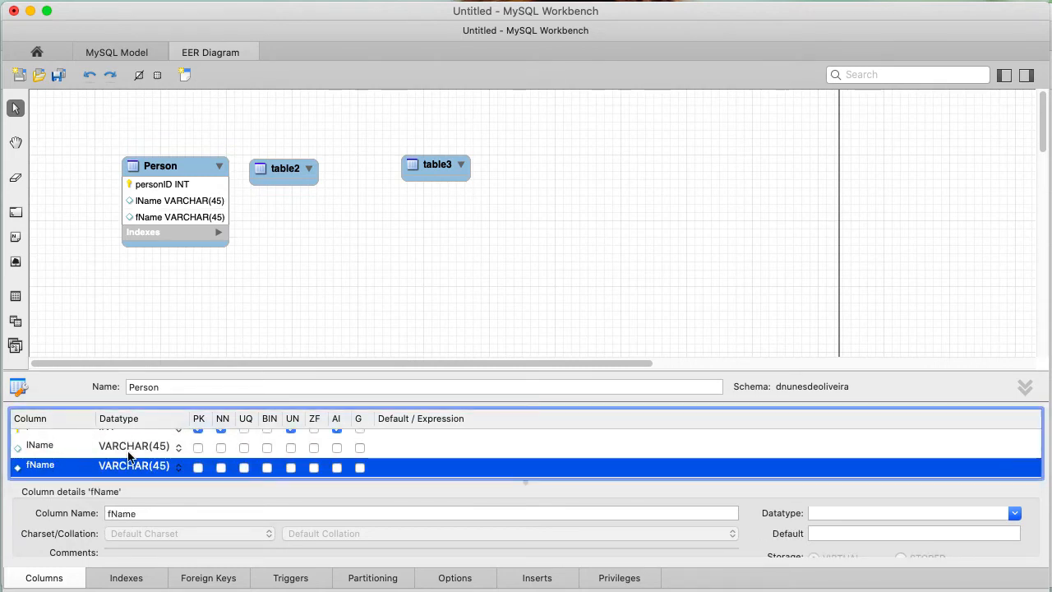
{"action": "scroll", "coordinate": [128, 457], "scroll_direction": "down", "scroll_amount": 2}
- Switch to LIS5782_Project2.pdf, find the addressID attribute in the Person row and select Address in the Entity column
{"action": "key", "text": "super+Tab"}
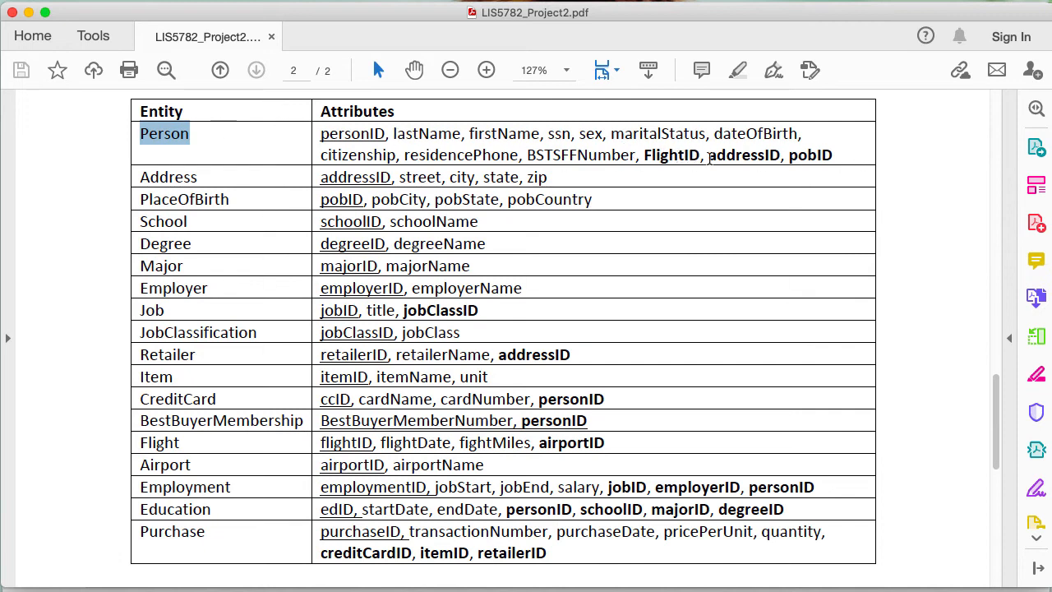
{"action": "double_click", "coordinate": [757, 154]}
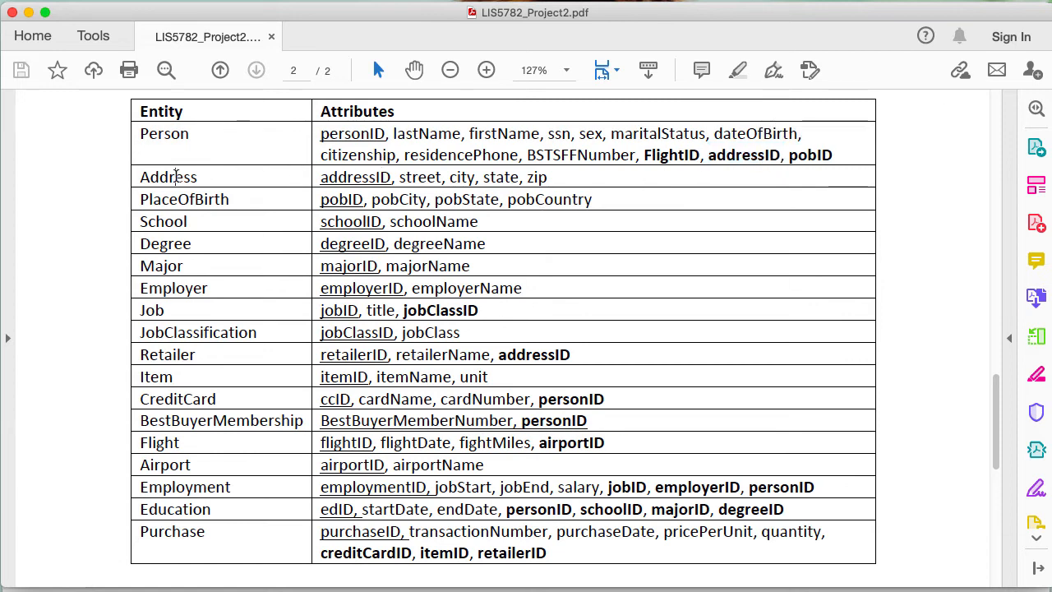
{"action": "double_click", "coordinate": [176, 176]}
- Switch to MySQL Workbench, move table2 slightly away from Person and rename it as address
{"action": "key", "text": "super+Tab"}
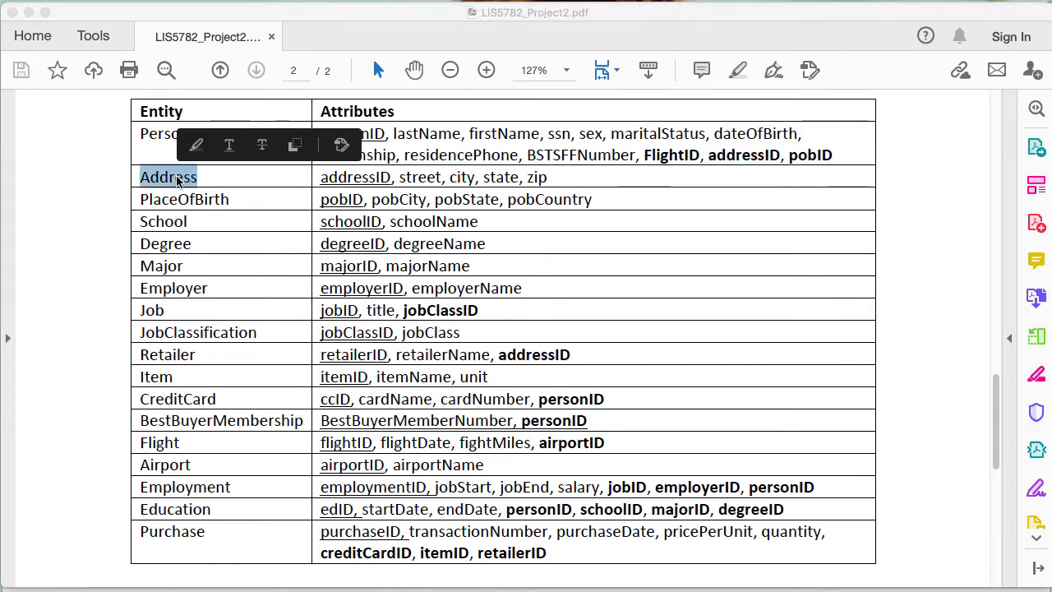
{"action": "left_click_drag", "start_coordinate": [293, 166], "coordinate": [321, 162]}
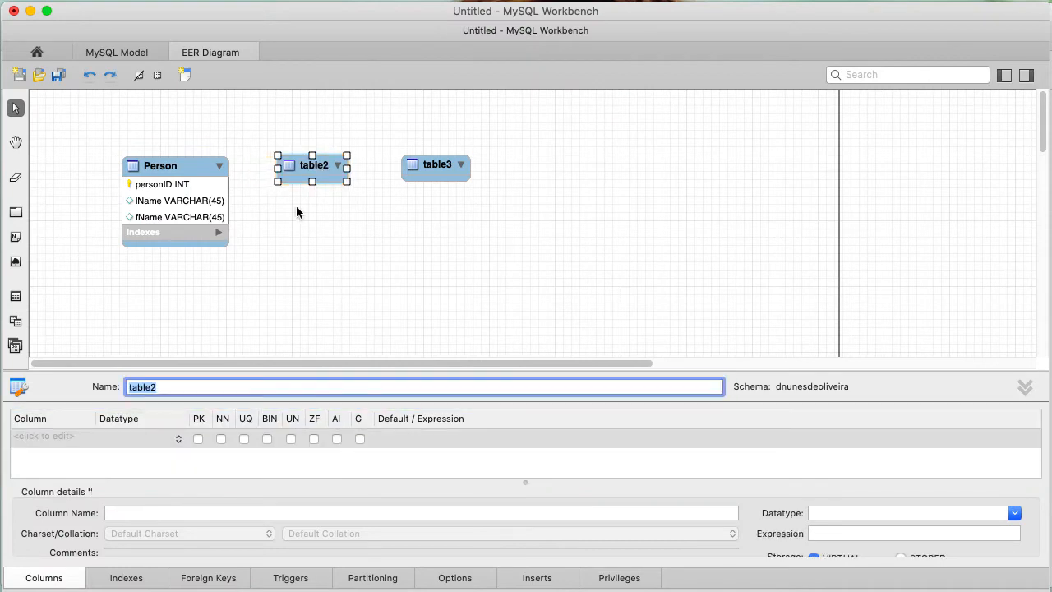
{"action": "type", "text": "address"}
{"action": "key", "text": "Return"}
- Add an INT primary key column named addressID to the address table
{"action": "left_click", "coordinate": [48, 439]}
{"action": "left_click", "coordinate": [50, 439]}
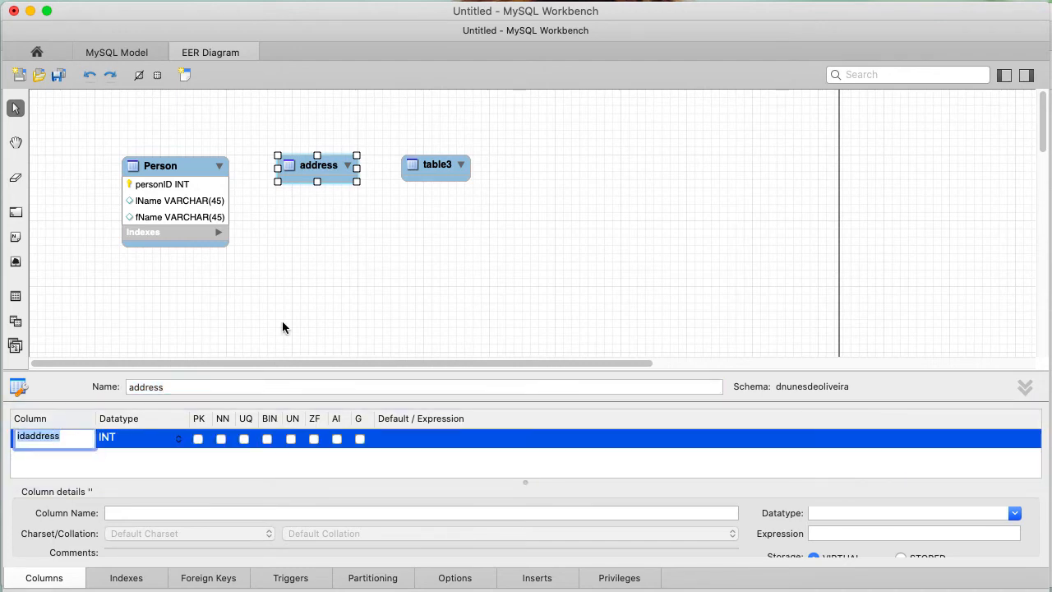
{"action": "type", "text": "addressID"}
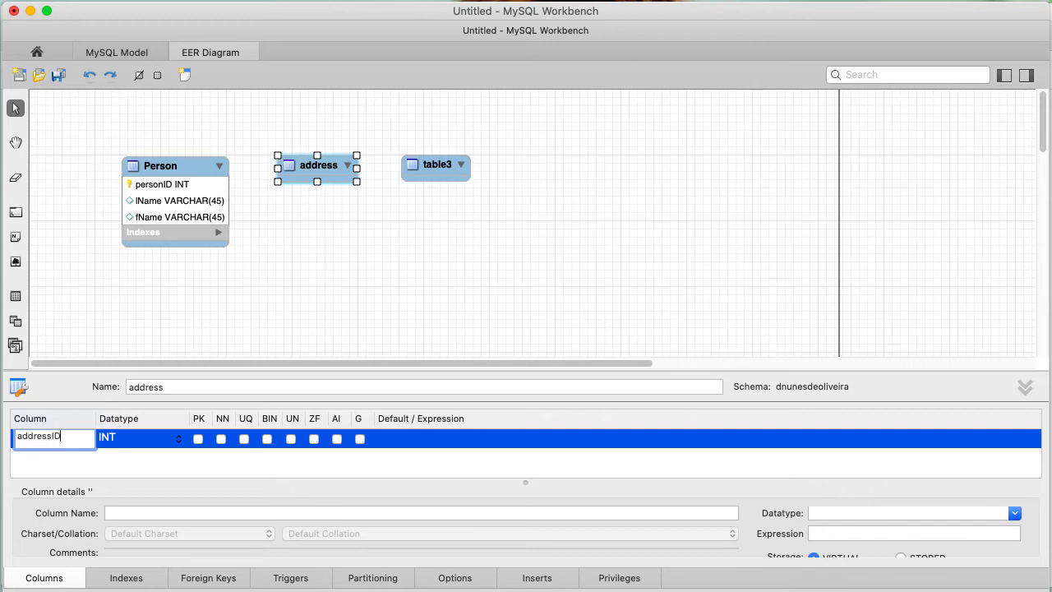
{"action": "key", "text": "Return"}
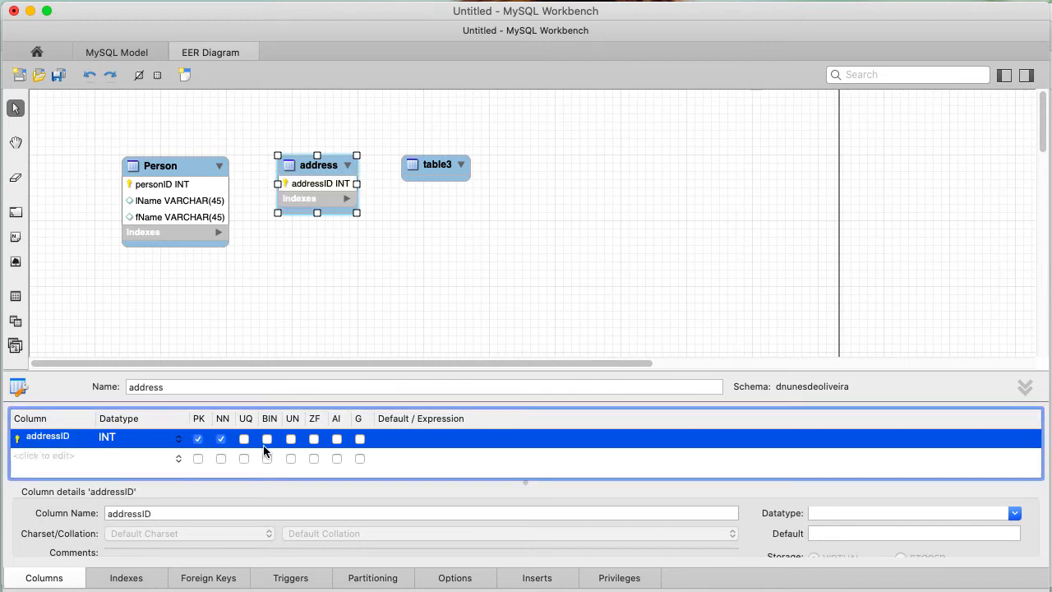
- Mark addressID as unsigned and auto-increment, and add a VARCHAR(45) column named street to the address table
{"action": "left_click", "coordinate": [290, 444]}
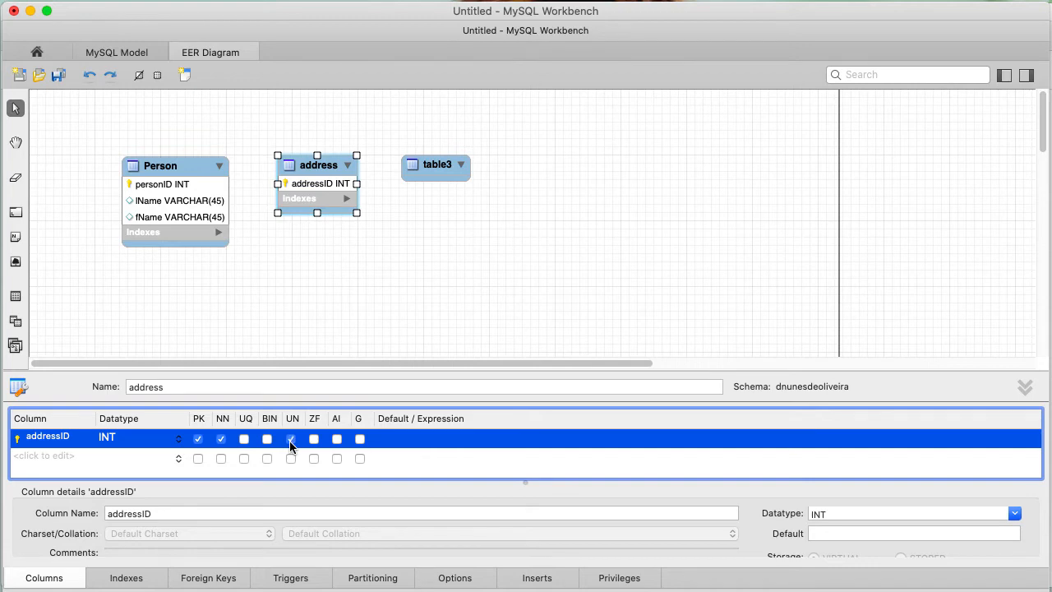
{"action": "left_click", "coordinate": [337, 443]}
{"action": "double_click", "coordinate": [72, 455]}
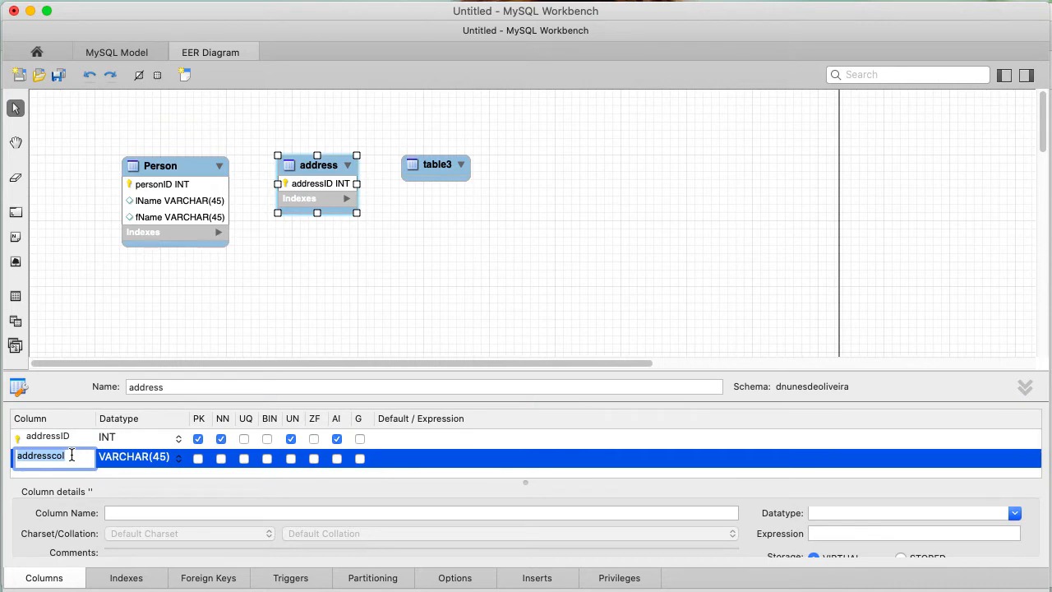
{"action": "type", "text": "street"}
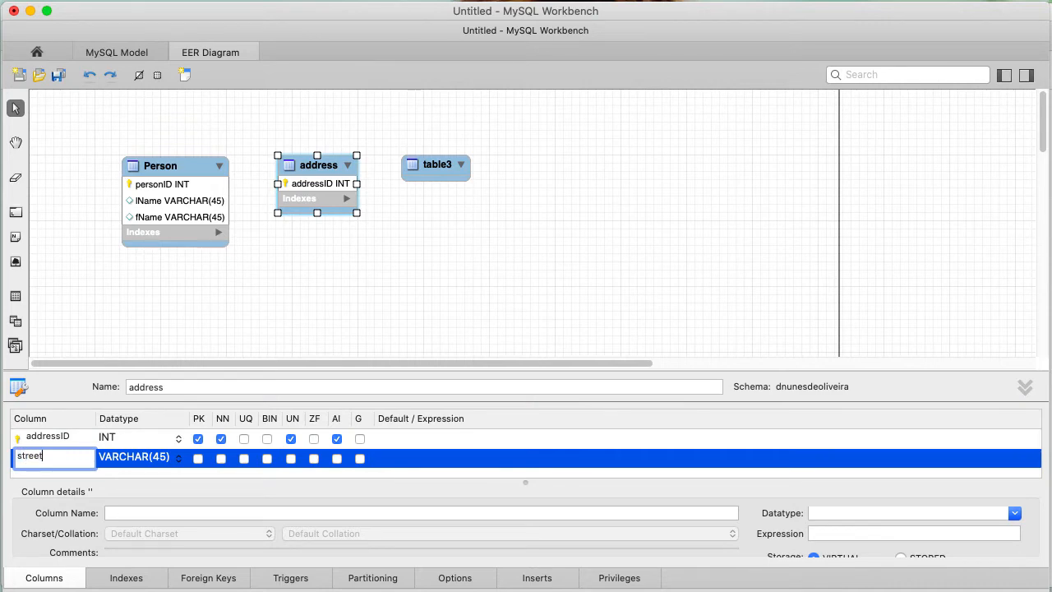
{"action": "key", "text": "Return"}
- Add a VARCHAR(45) column named city below street in the address table
{"action": "scroll", "coordinate": [124, 466], "scroll_direction": "down", "scroll_amount": 1}
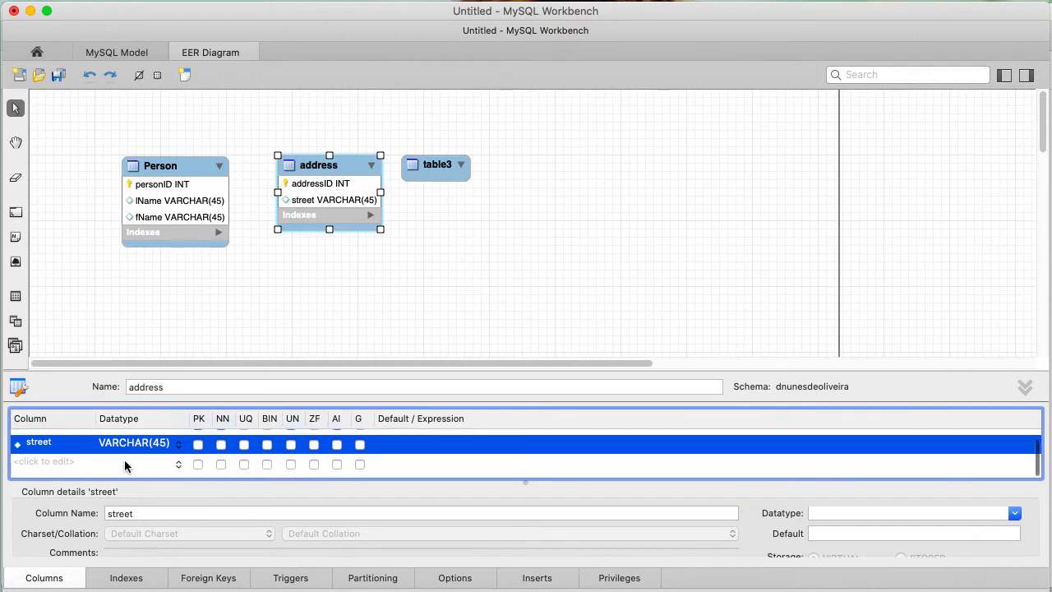
{"action": "double_click", "coordinate": [55, 467]}
{"action": "type", "text": "city"}
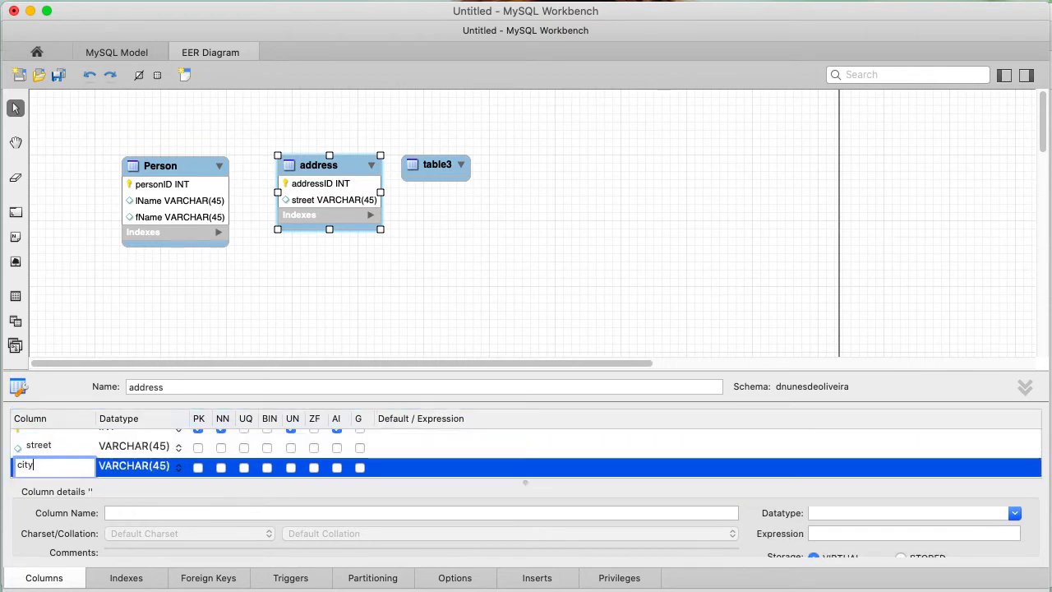
{"action": "key", "text": "Return"}
- Add a column named state below city in the address table and set its datatype to VARCHAR(2)
{"action": "scroll", "coordinate": [66, 459], "scroll_direction": "down", "scroll_amount": 1}
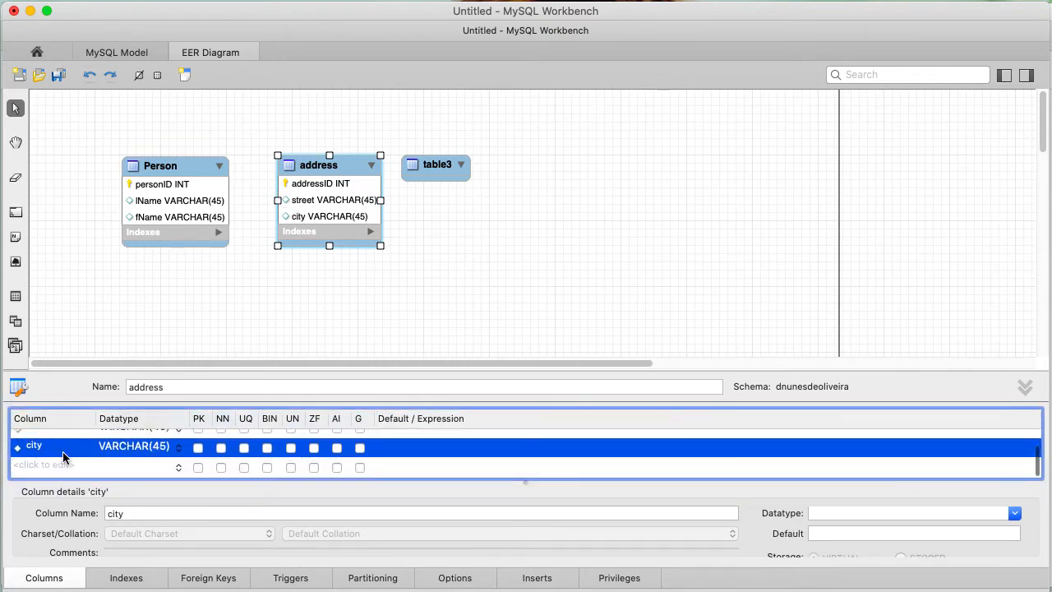
{"action": "double_click", "coordinate": [36, 467]}
{"action": "type", "text": "state"}
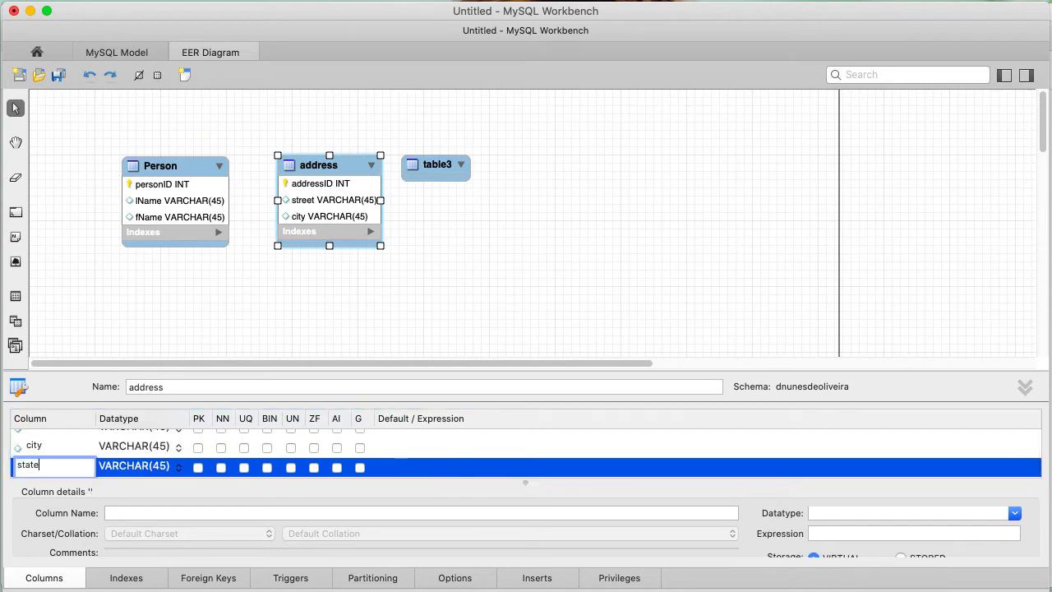
{"action": "key", "text": "Return"}
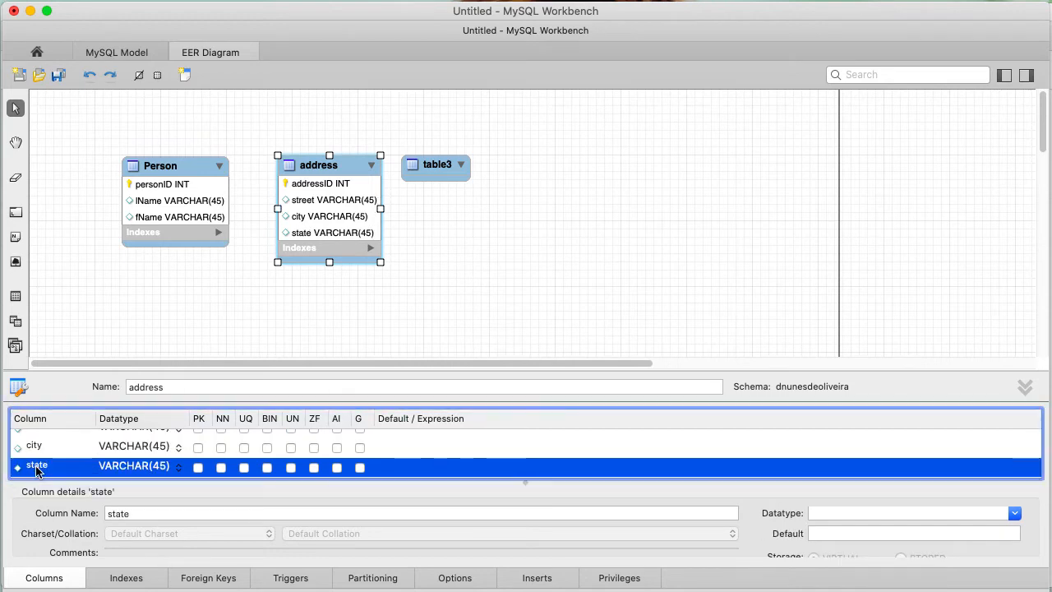
{"action": "double_click", "coordinate": [157, 467]}
{"action": "left_click", "coordinate": [157, 468]}
{"action": "key", "text": "Right"}
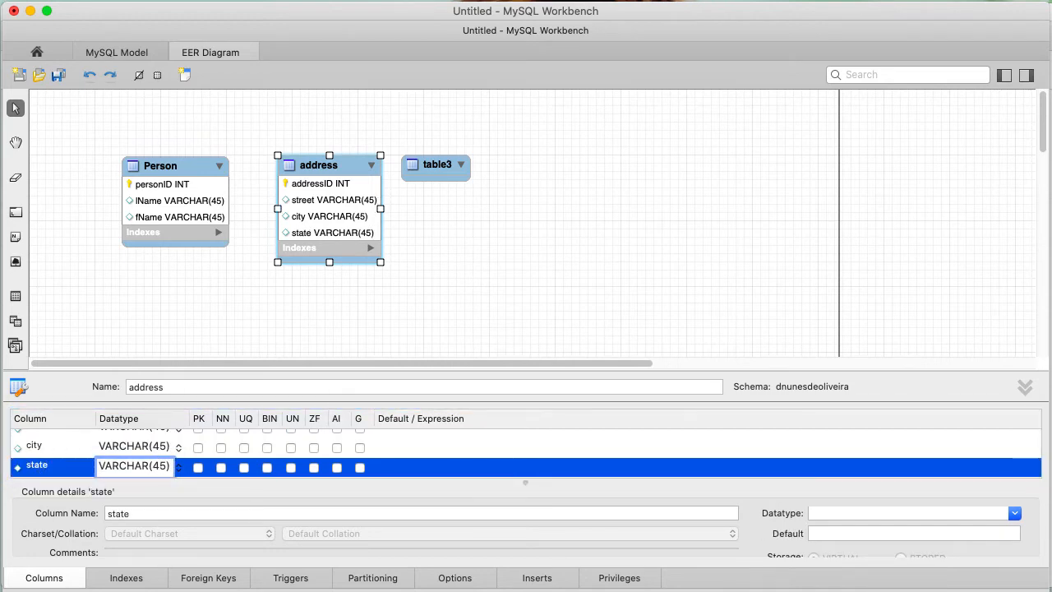
{"action": "key", "text": "shift+Left"}
{"action": "key", "text": "shift+Left"}
{"action": "type", "text": "2"}
{"action": "key", "text": "Return"}
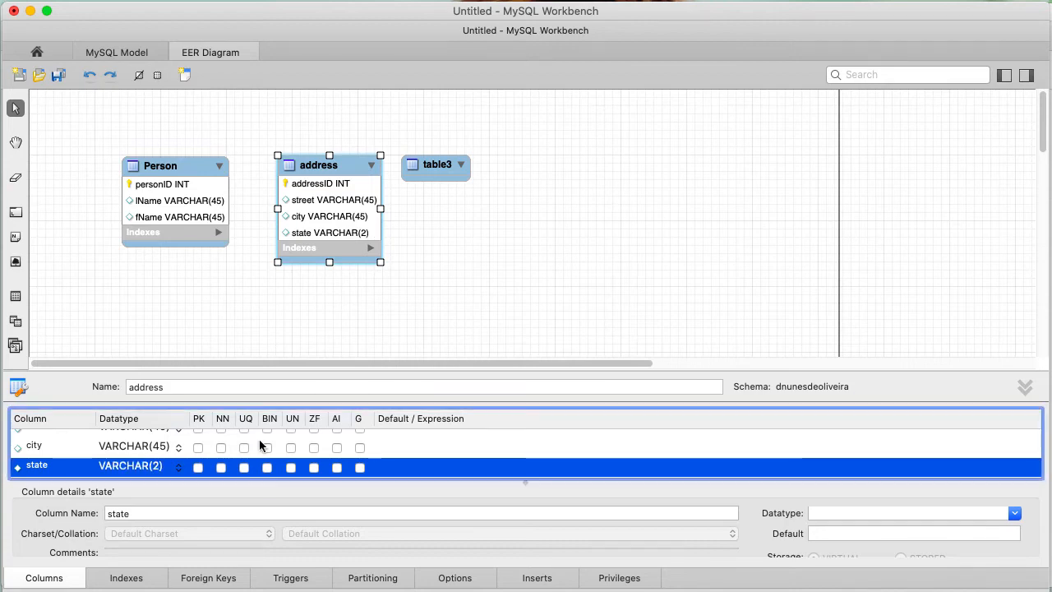
- Add a column named zipCode below state in the address table
{"action": "scroll", "coordinate": [49, 469], "scroll_direction": "down", "scroll_amount": 1}
{"action": "left_click", "coordinate": [49, 469]}
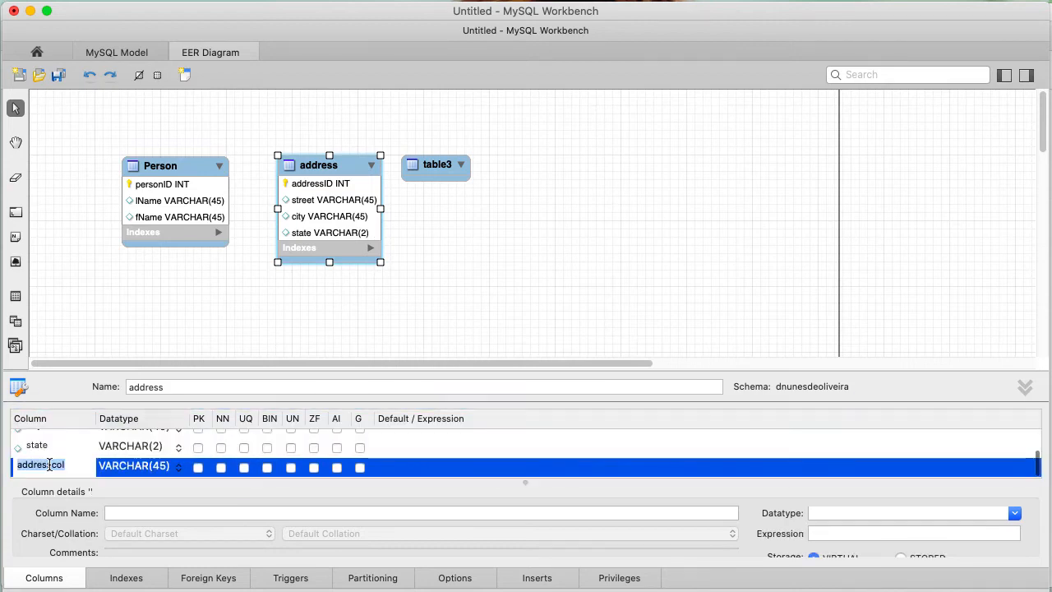
{"action": "type", "text": "zipCode"}
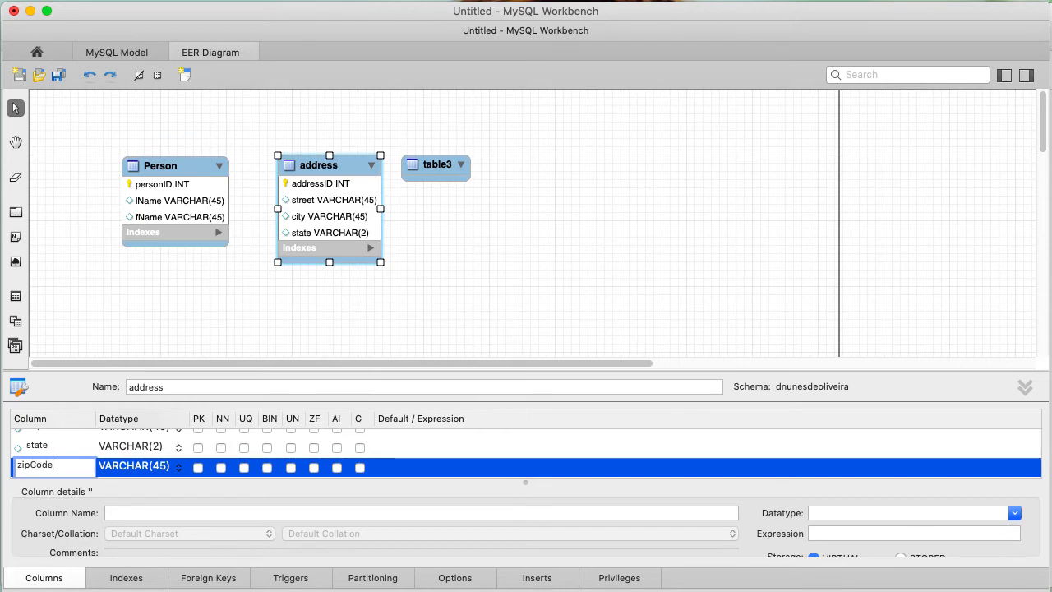
{"action": "key", "text": "Return"}
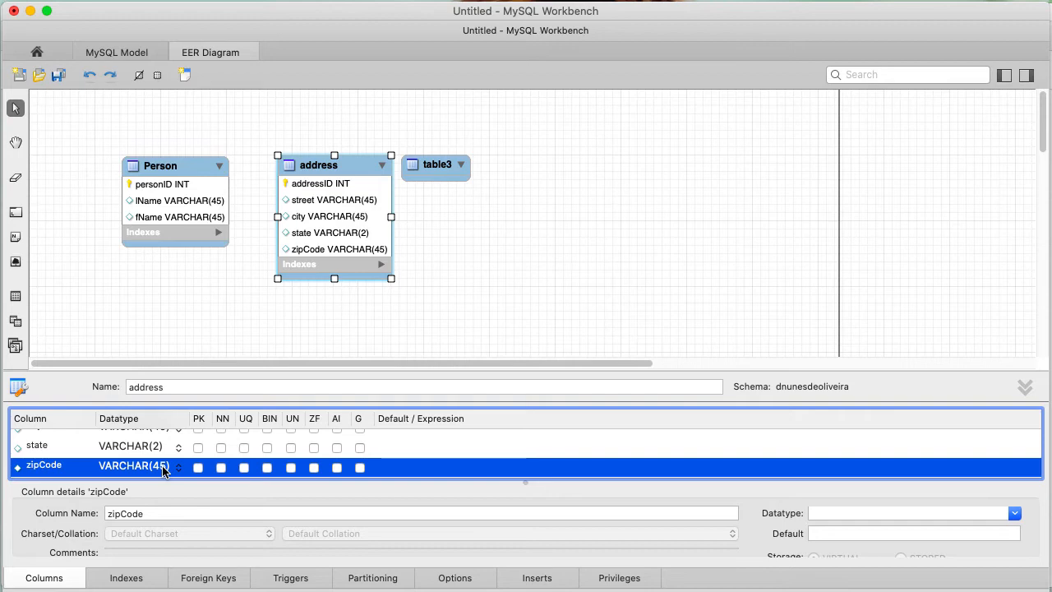
- Set the datatype of the zipCode column to INT
{"action": "left_click", "coordinate": [163, 470]}
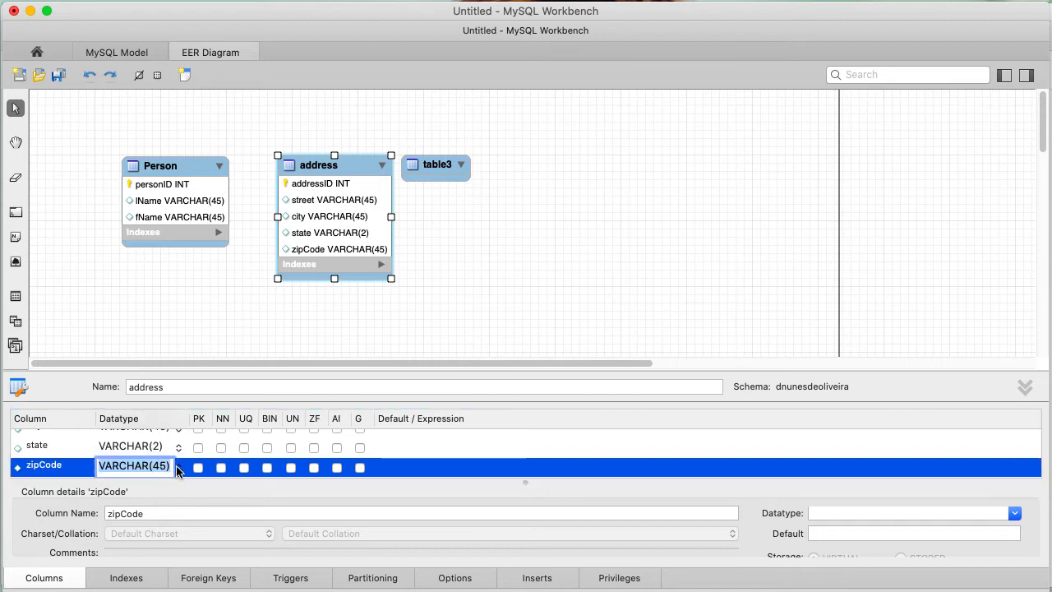
{"action": "left_click", "coordinate": [178, 468]}
{"action": "left_click", "coordinate": [109, 489]}
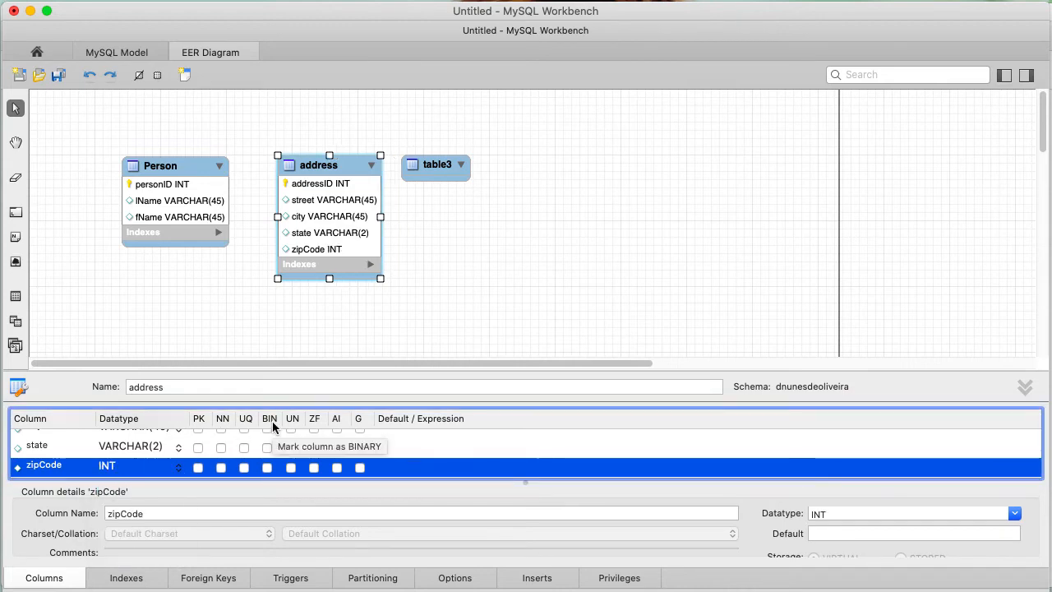
- Look through the available datatypes for zipCode and set the column to BIGINT(10)
{"action": "left_click", "coordinate": [179, 467]}
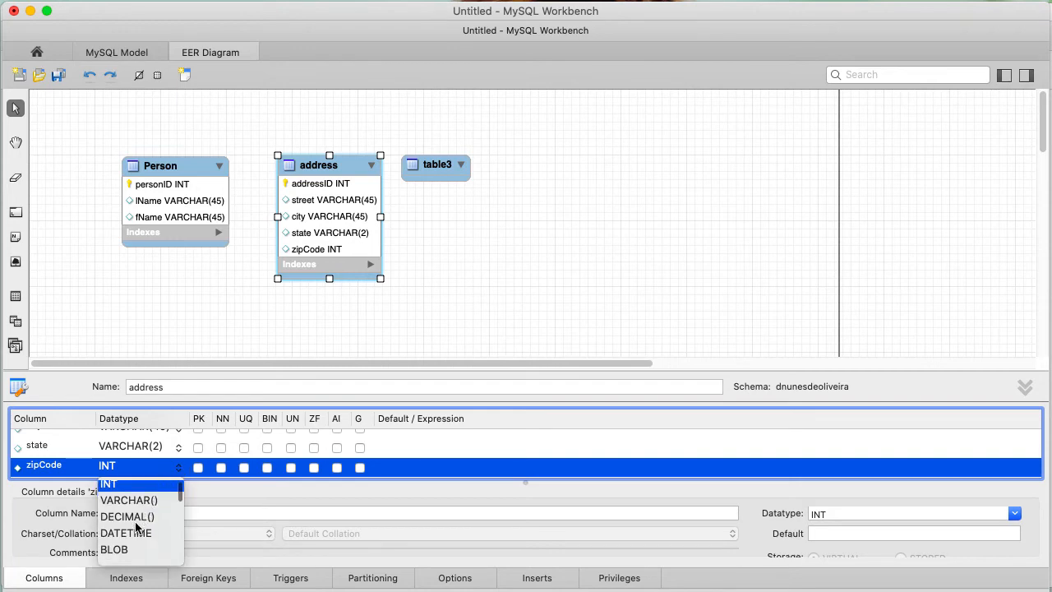
{"action": "scroll", "coordinate": [137, 527], "scroll_direction": "down", "scroll_amount": 5}
{"action": "scroll", "coordinate": [137, 527], "scroll_direction": "down", "scroll_amount": 8}
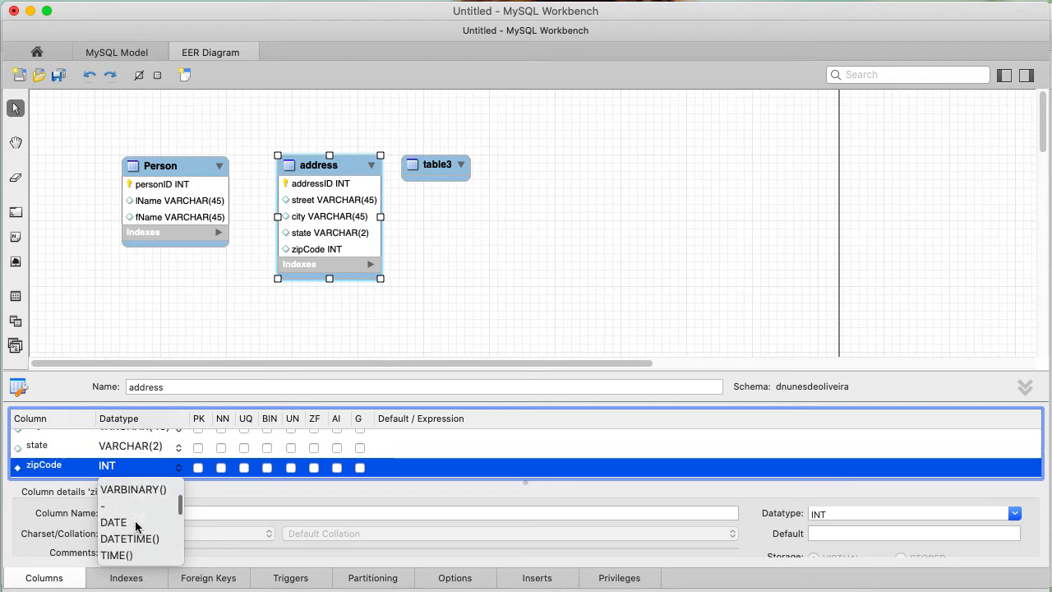
{"action": "scroll", "coordinate": [137, 524], "scroll_direction": "down", "scroll_amount": 2}
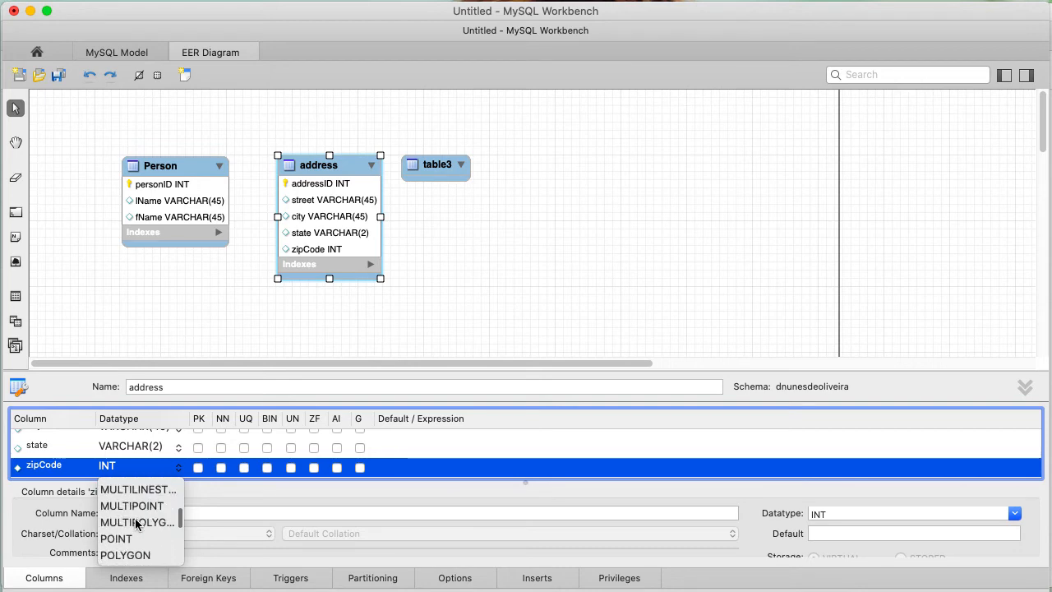
{"action": "scroll", "coordinate": [137, 524], "scroll_direction": "up", "scroll_amount": 15}
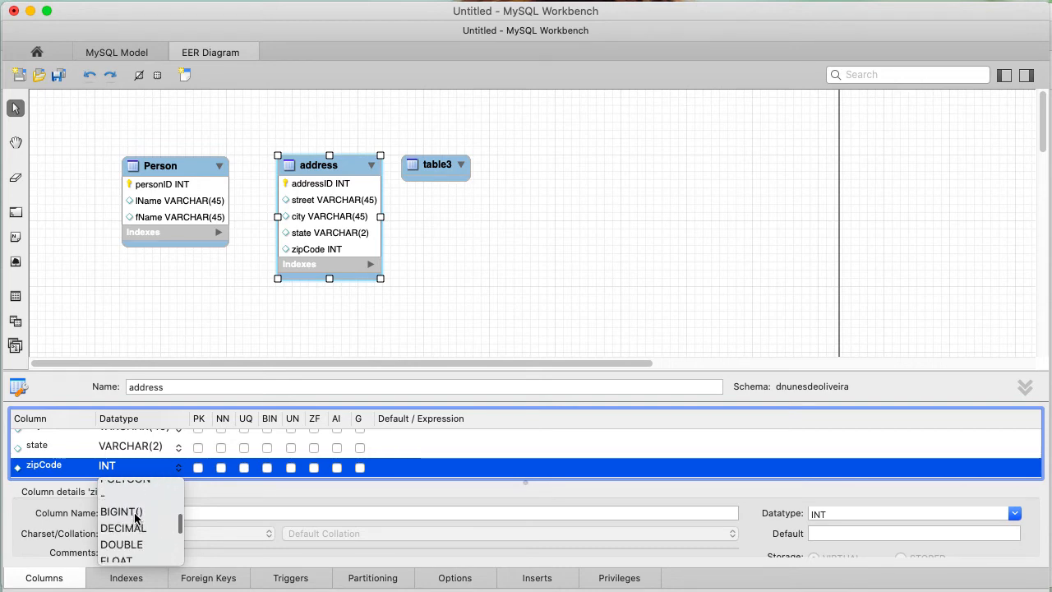
{"action": "left_click", "coordinate": [136, 511]}
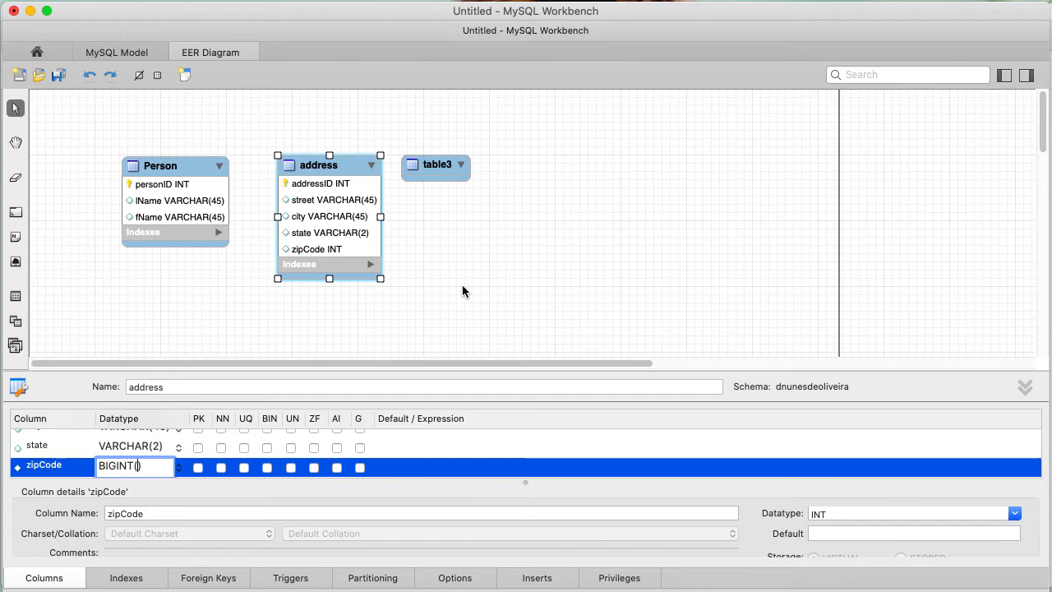
{"action": "type", "text": "10"}
{"action": "key", "text": "Return"}
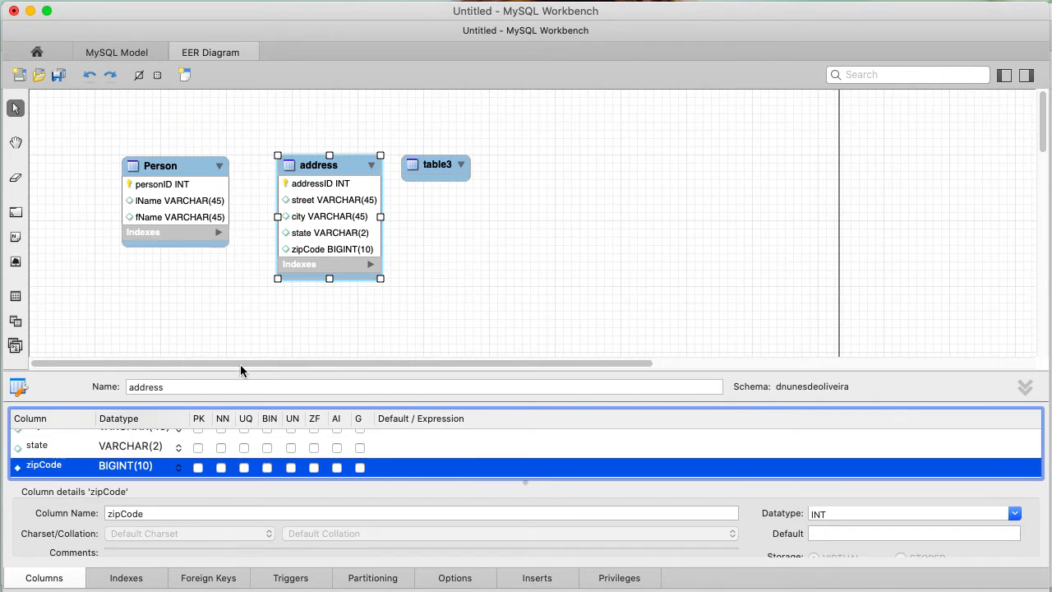
- Set the datatype of the zipCode column to VARCHAR(10)
{"action": "left_click", "coordinate": [179, 467]}
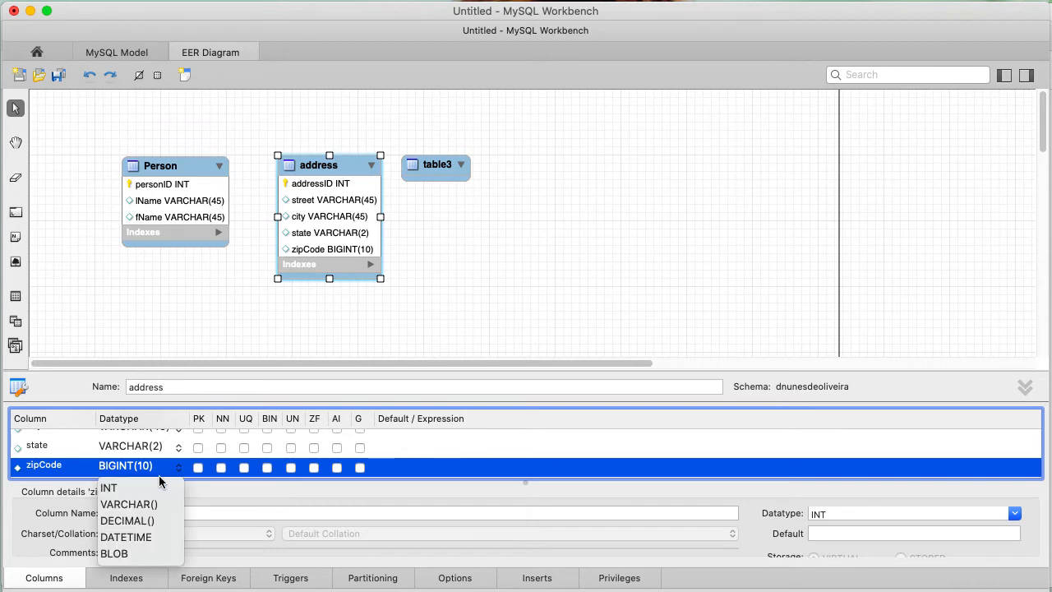
{"action": "left_click", "coordinate": [127, 503]}
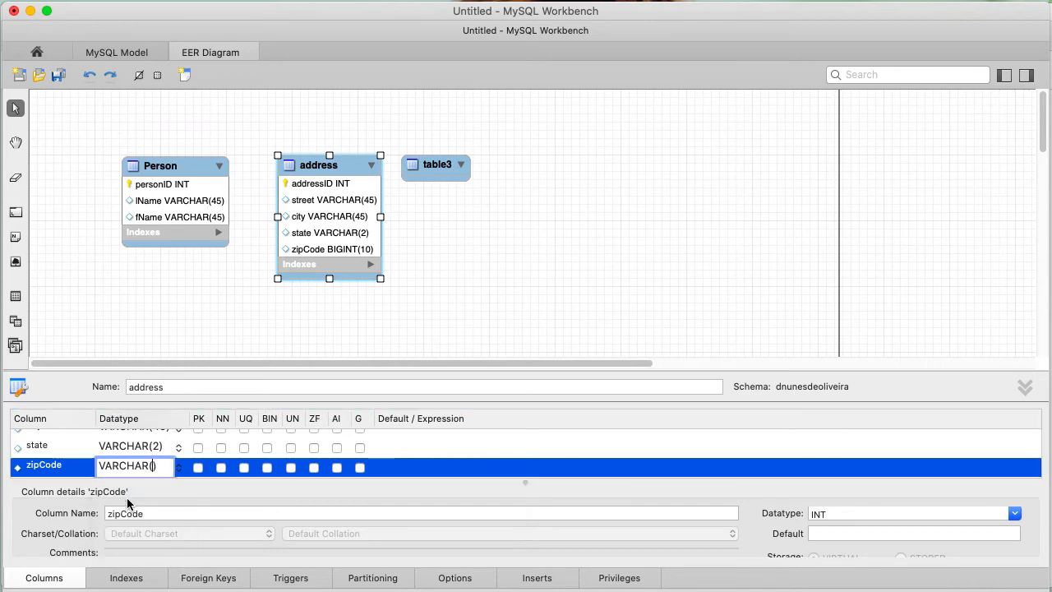
{"action": "type", "text": "10"}
{"action": "key", "text": "Return"}
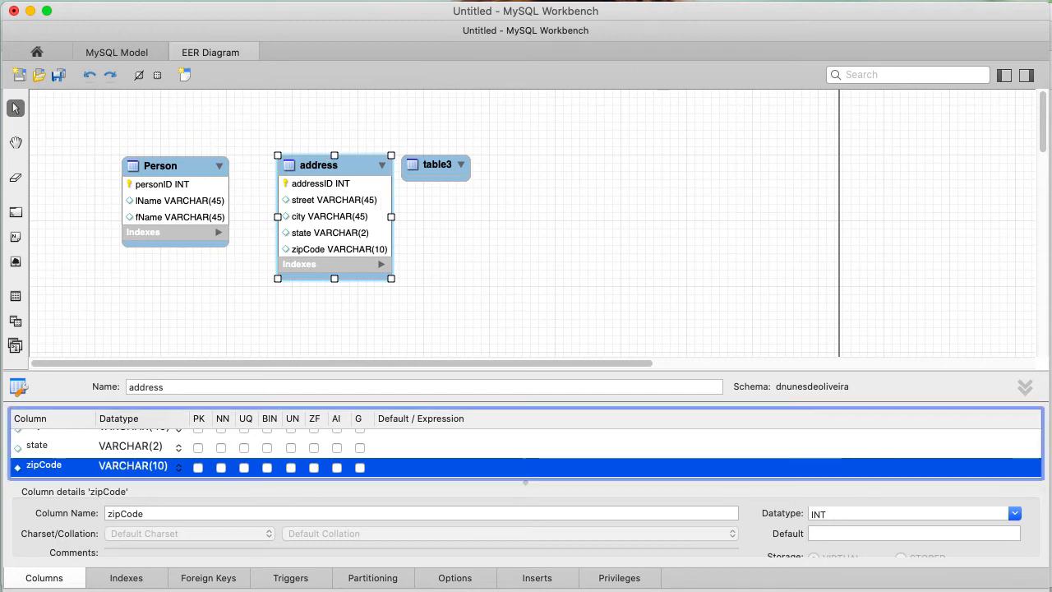
- Move the Person table slightly farther from the address table and deselect it
{"action": "left_click", "coordinate": [204, 329]}
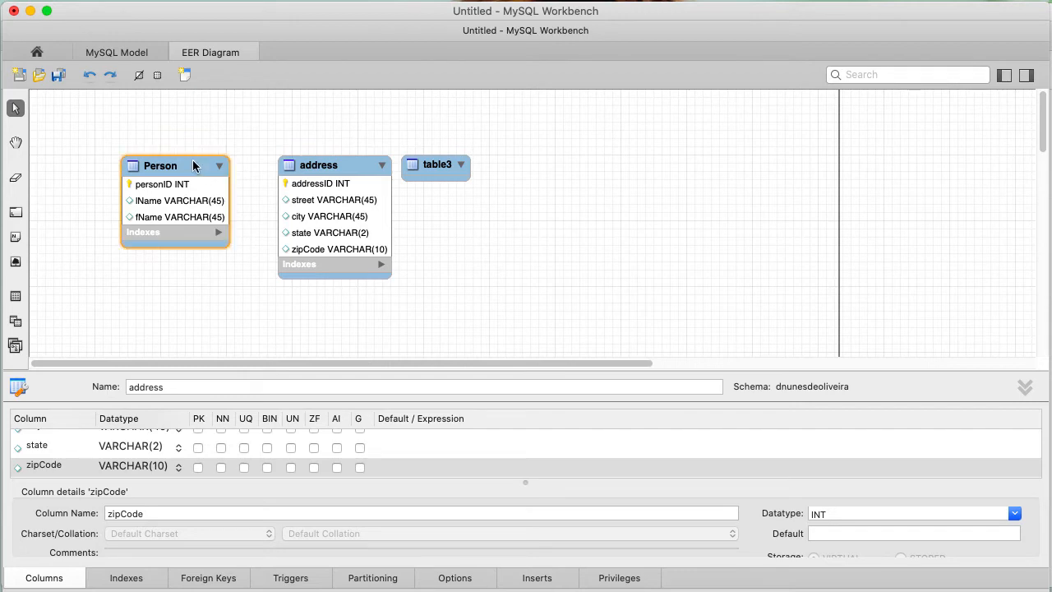
{"action": "left_click_drag", "start_coordinate": [193, 162], "coordinate": [171, 163]}
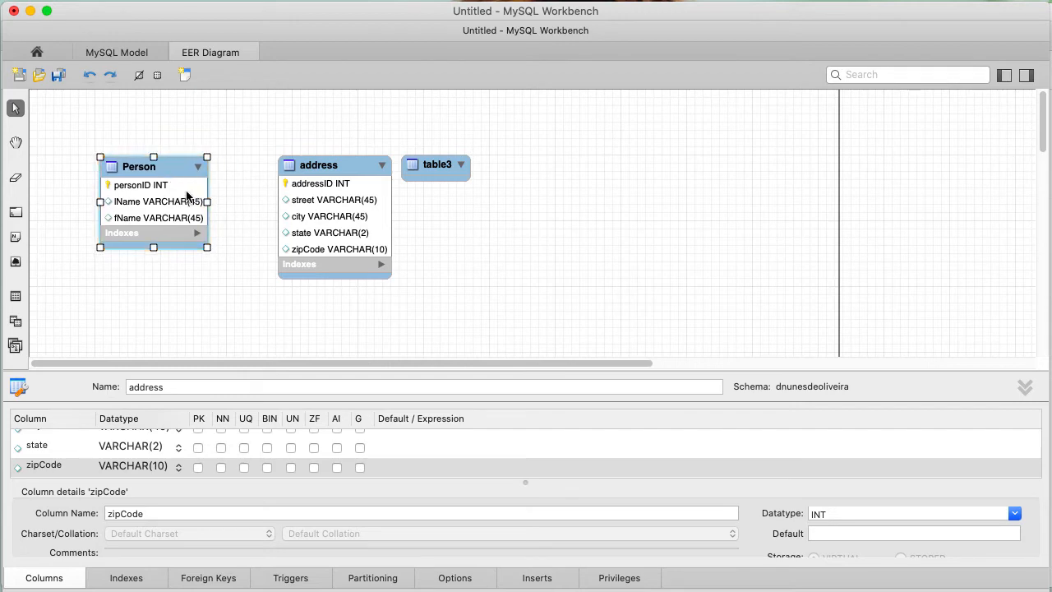
{"action": "left_click", "coordinate": [238, 121]}
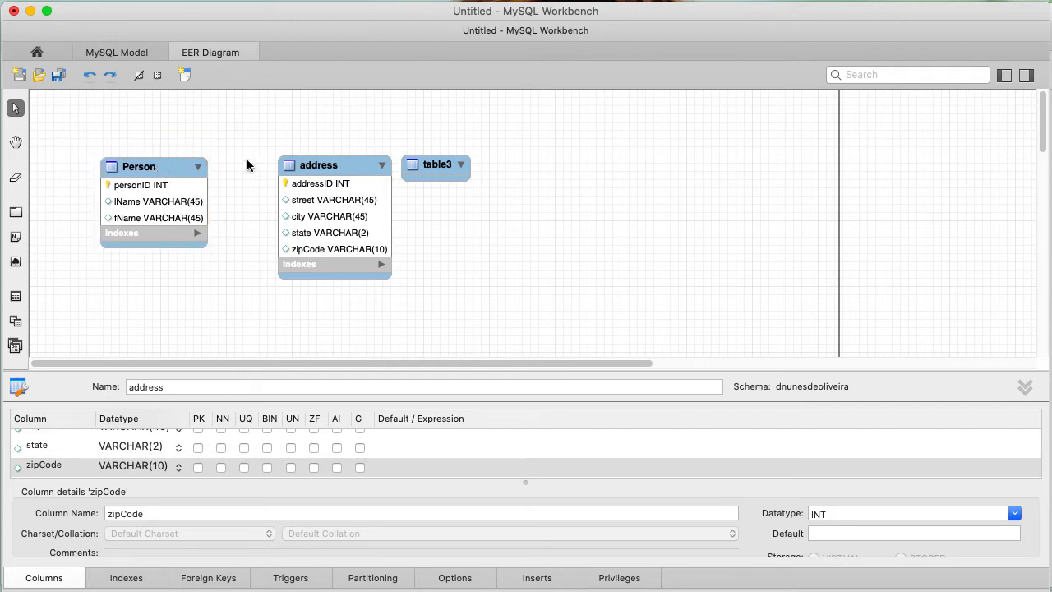
- Switch to LIS5782_Project2.pdf and find the addressID attribute in the Person row of the Entity and Attribute List
{"action": "key", "text": "super+Tab"}
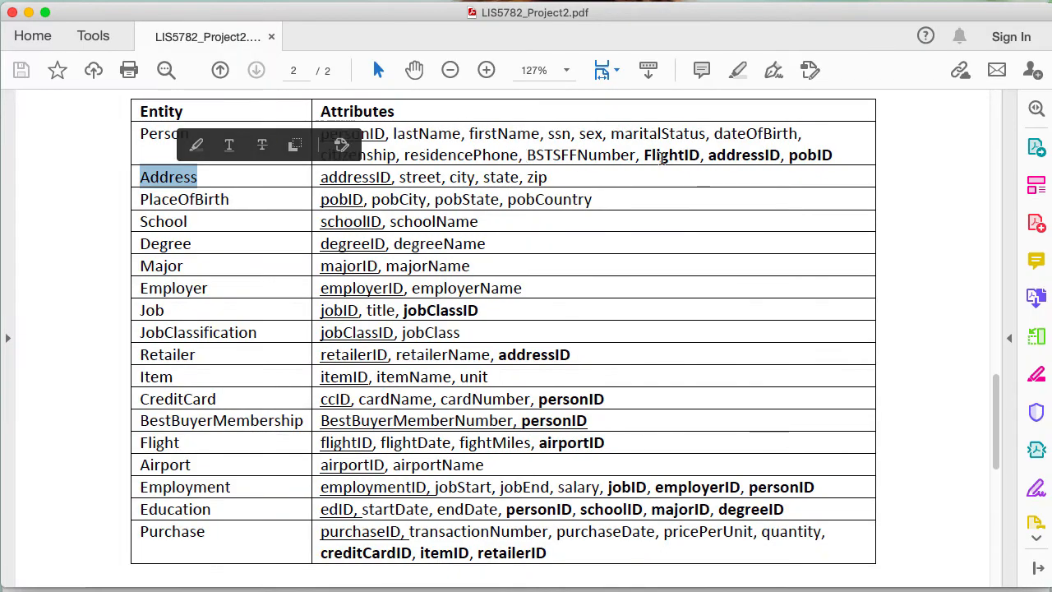
{"action": "scroll", "coordinate": [662, 159], "scroll_direction": "up", "scroll_amount": 2}
{"action": "scroll", "coordinate": [664, 157], "scroll_direction": "up", "scroll_amount": 2}
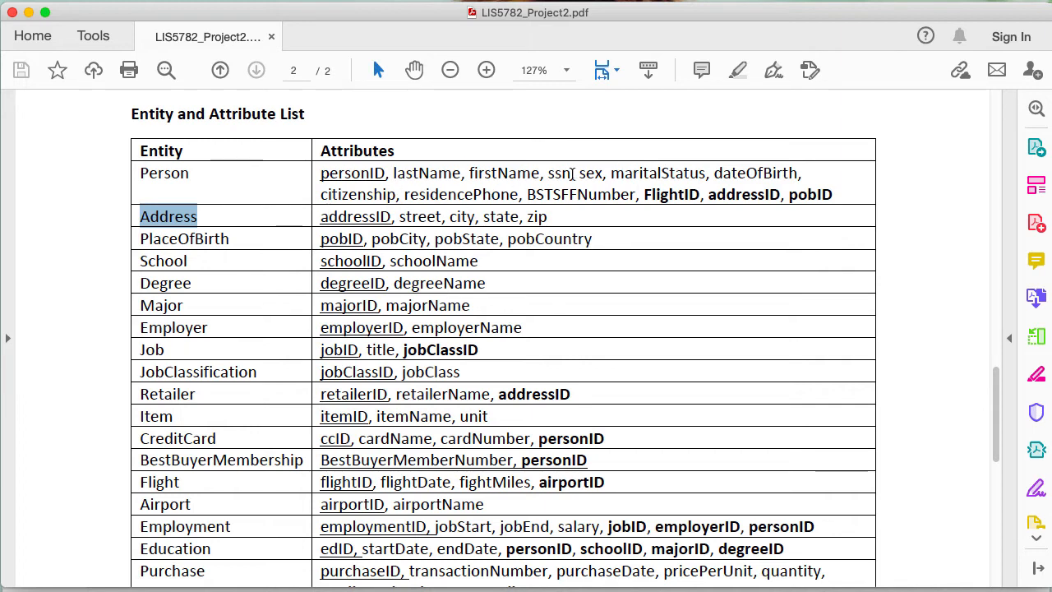
{"action": "left_click", "coordinate": [758, 194]}
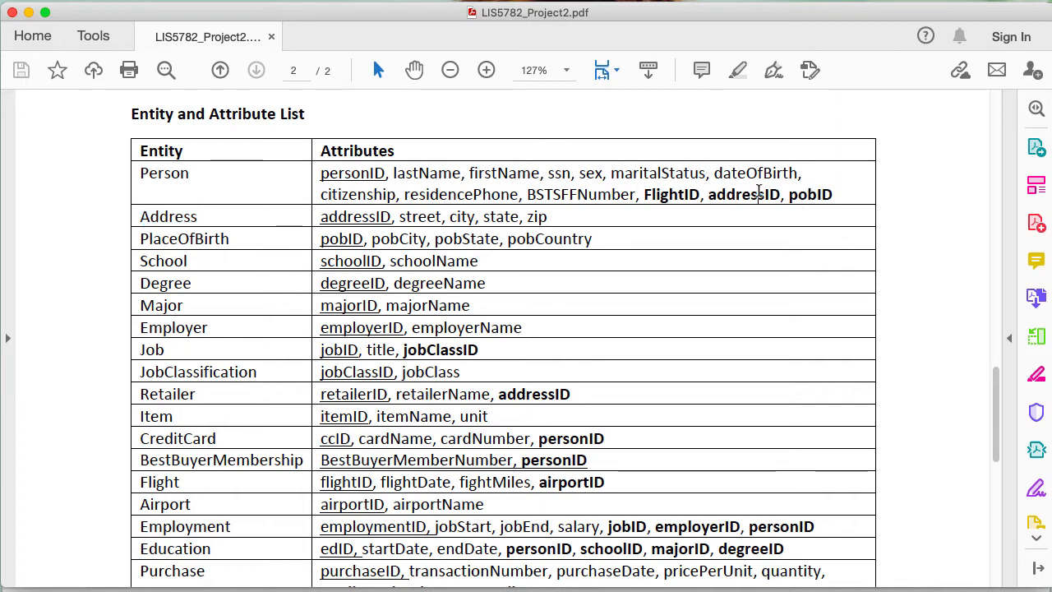
{"action": "double_click", "coordinate": [758, 194]}
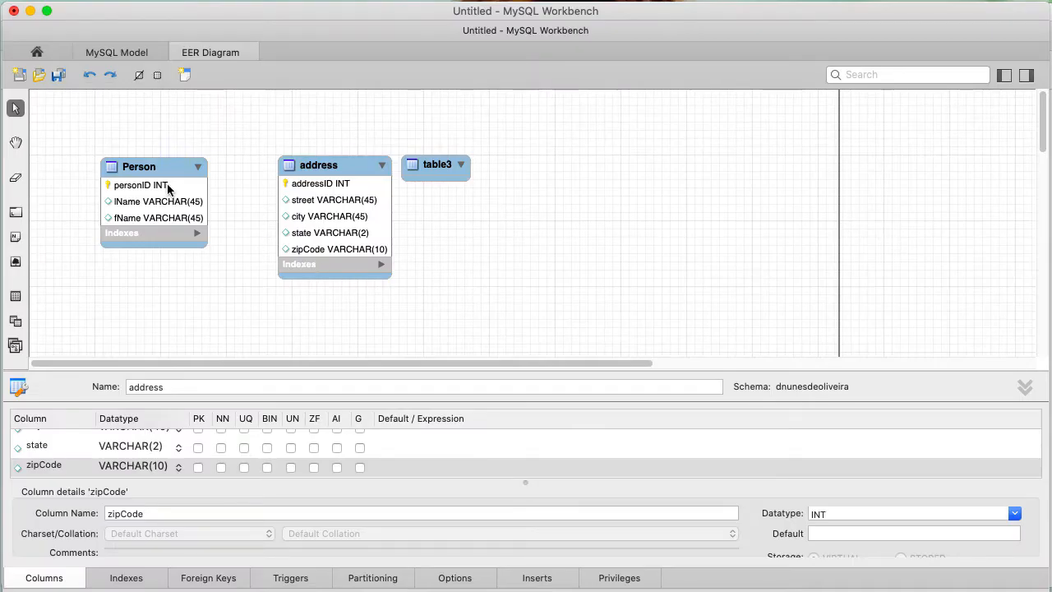
- Switch to MySQL Workbench, open the Person table for editing and add a VARCHAR(45) column named addressID below fName
{"action": "left_click", "coordinate": [154, 167]}
{"action": "double_click", "coordinate": [154, 167]}
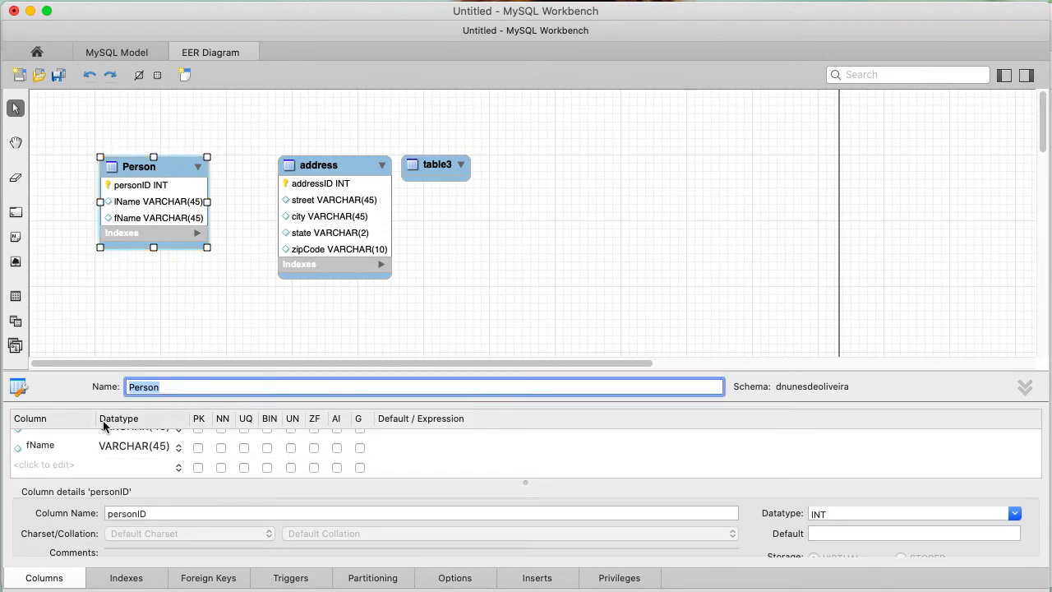
{"action": "left_click", "coordinate": [51, 469]}
{"action": "left_click", "coordinate": [51, 468]}
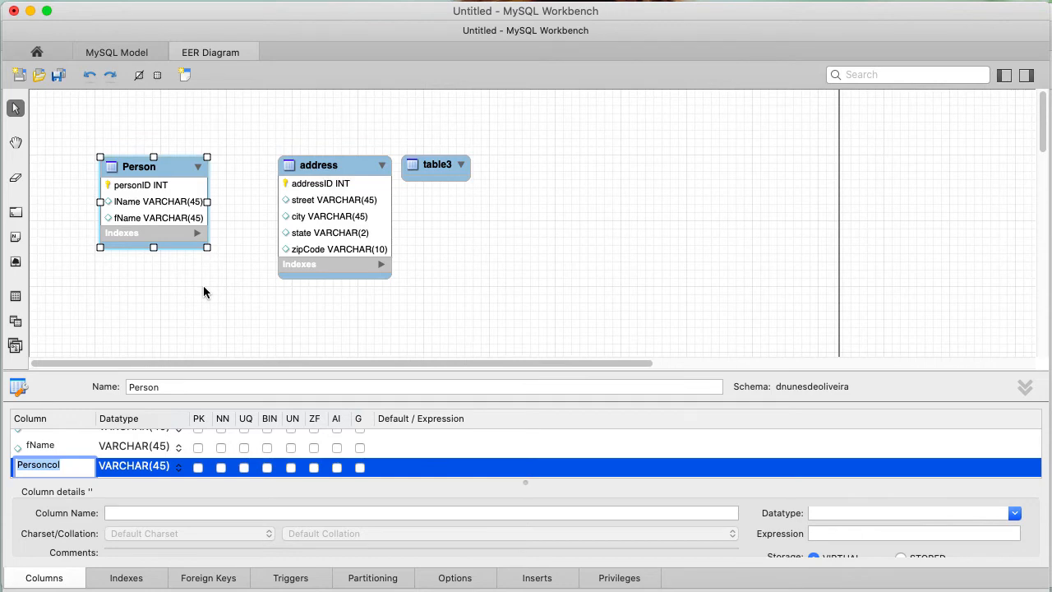
{"action": "type", "text": "addressID"}
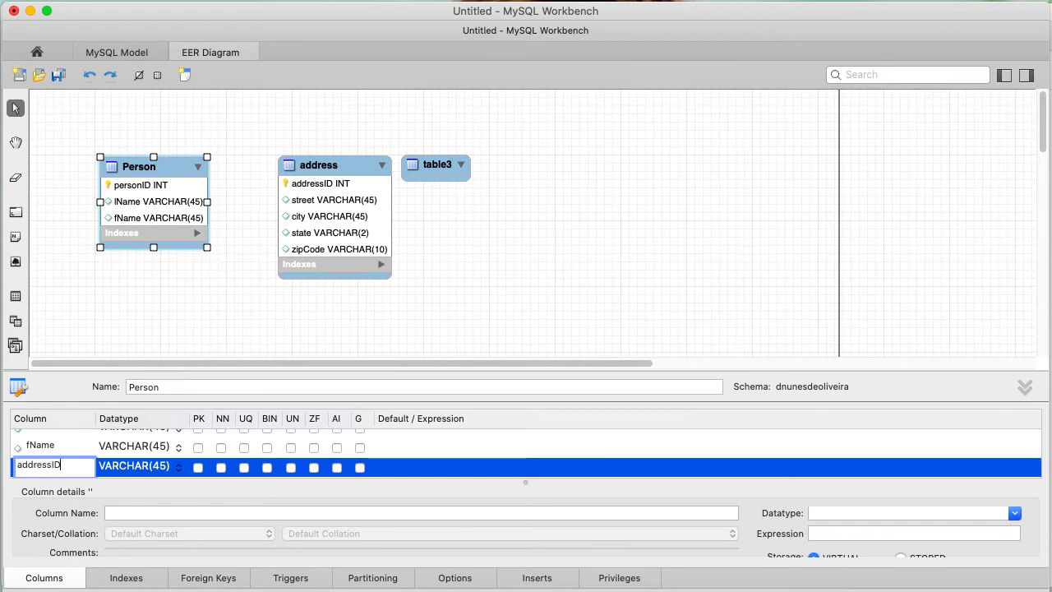
{"action": "key", "text": "Return"}
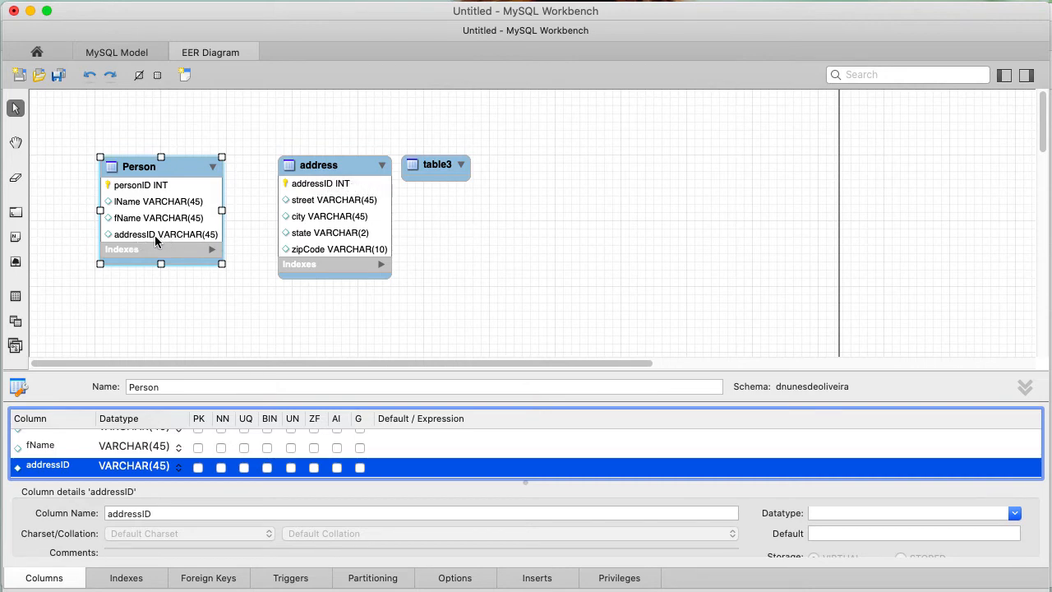
- Deselect the Person table and enlarge the table editor area to show more of its column list
{"action": "left_click", "coordinate": [246, 255]}
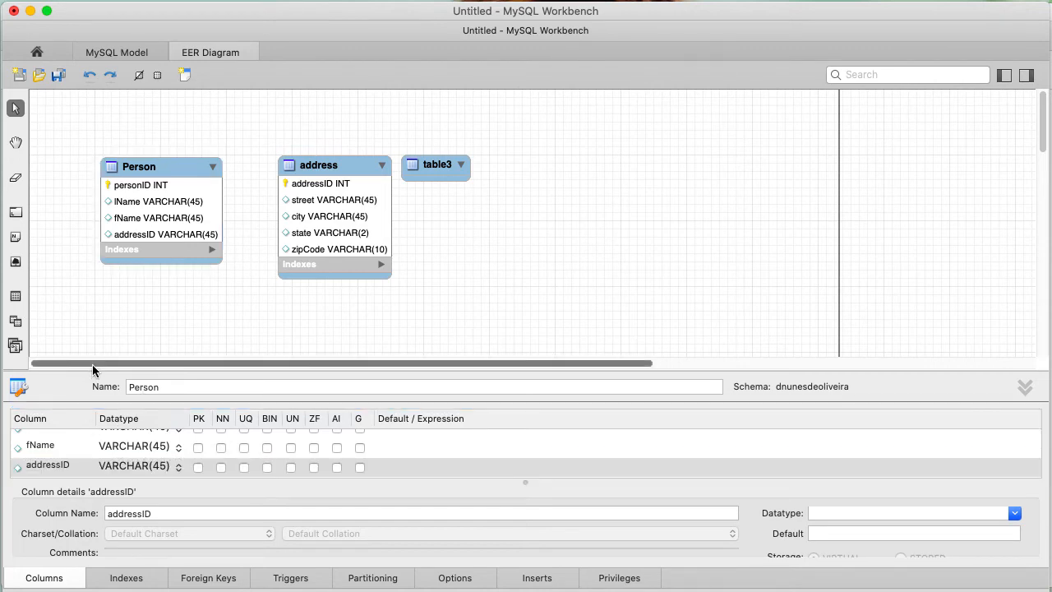
{"action": "left_click_drag", "start_coordinate": [93, 368], "coordinate": [126, 314]}
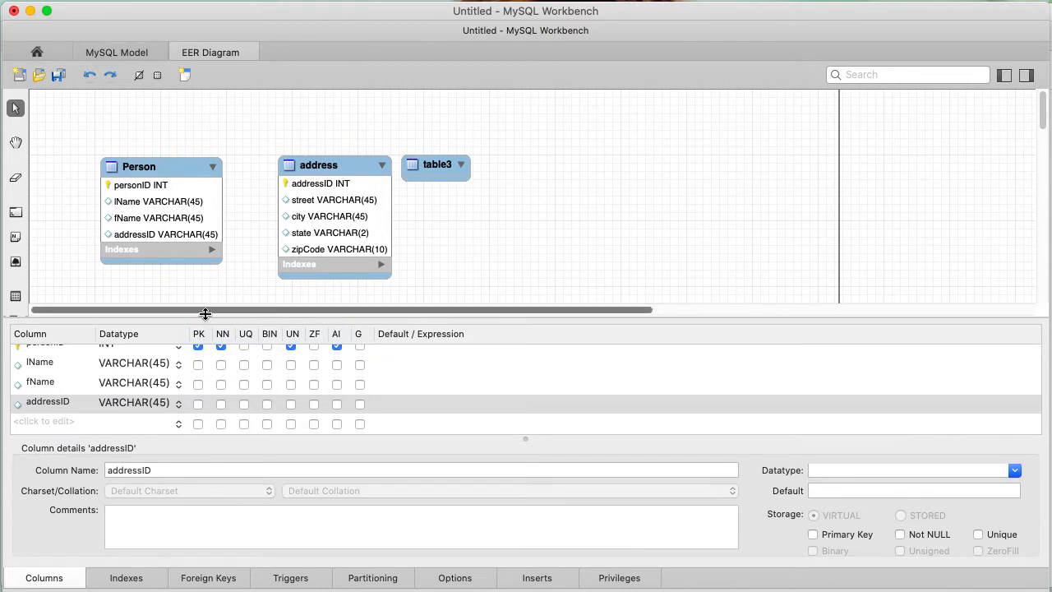
- Collapse the Person table's column editor so the diagram canvas with all five tables and the relationship tools is fully exposed
{"action": "left_click_drag", "start_coordinate": [205, 313], "coordinate": [197, 531]}
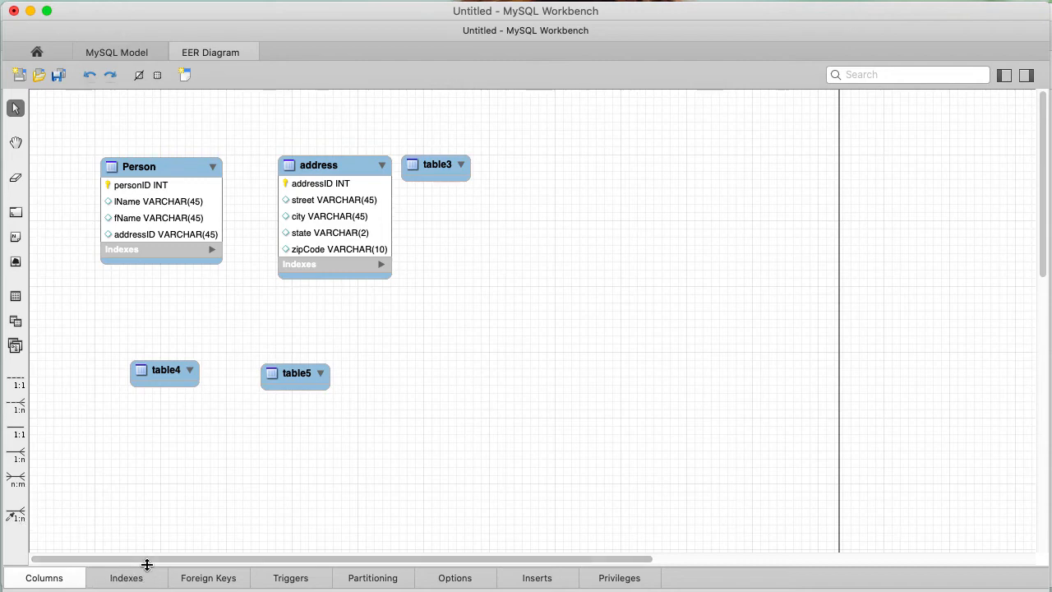
{"action": "left_click_drag", "start_coordinate": [147, 560], "coordinate": [162, 283]}
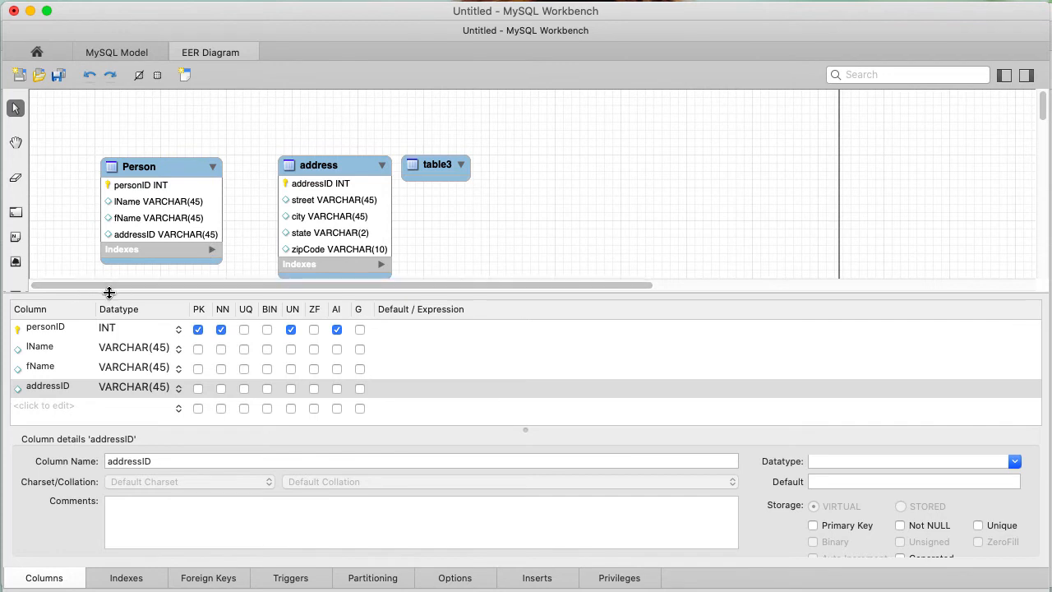
{"action": "left_click_drag", "start_coordinate": [108, 292], "coordinate": [108, 355]}
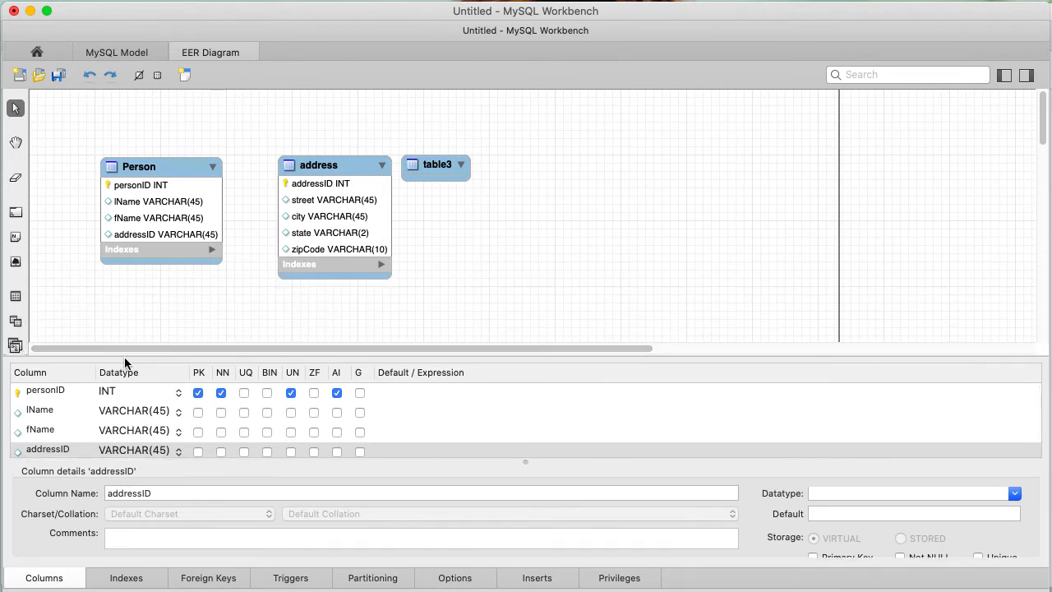
{"action": "left_click_drag", "start_coordinate": [125, 355], "coordinate": [137, 511]}
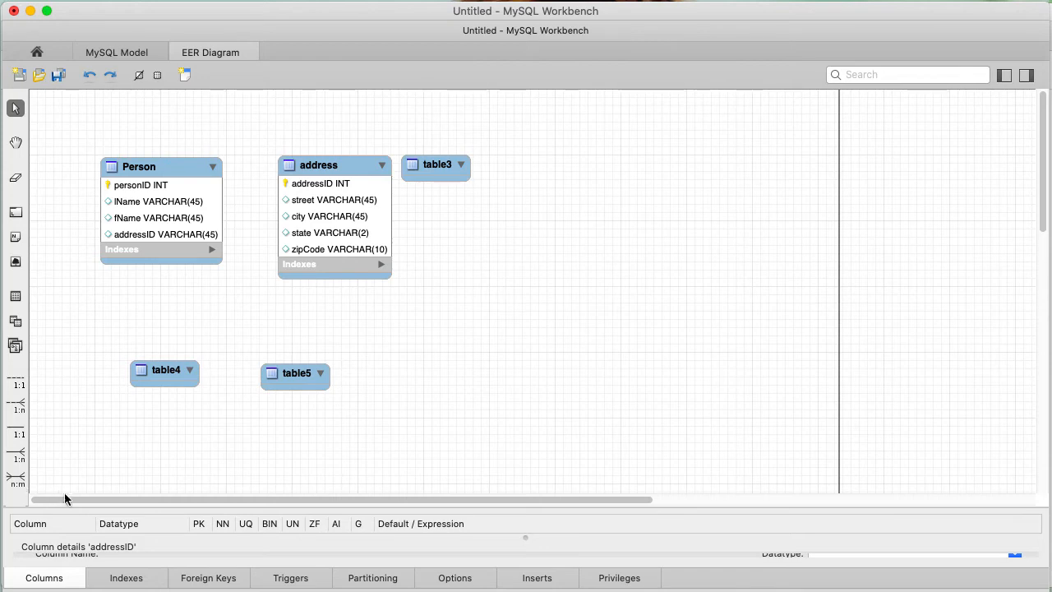
{"action": "left_click_drag", "start_coordinate": [87, 508], "coordinate": [87, 529]}
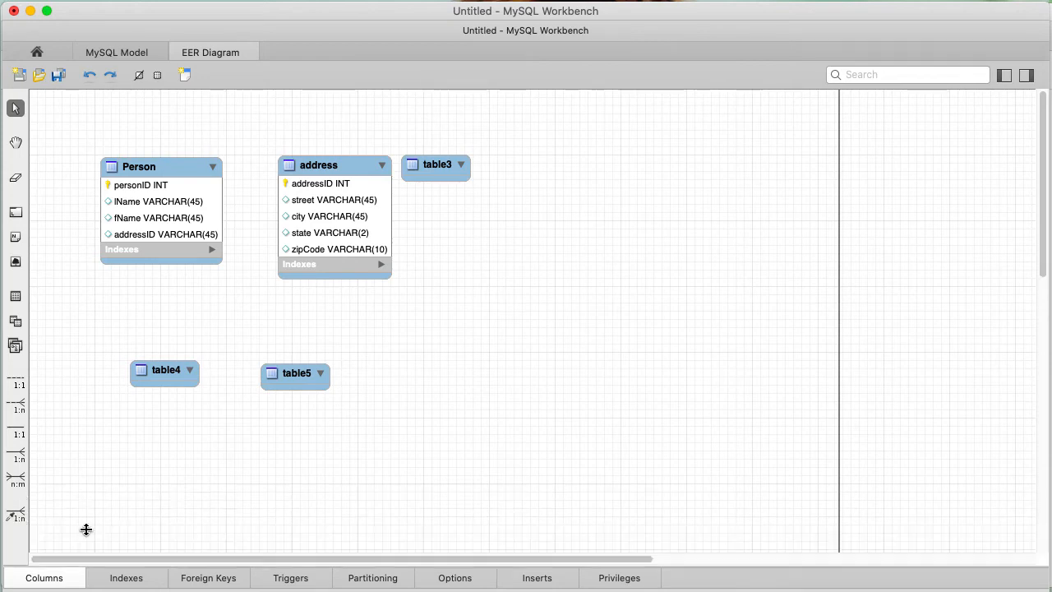
{"action": "left_click", "coordinate": [17, 516]}
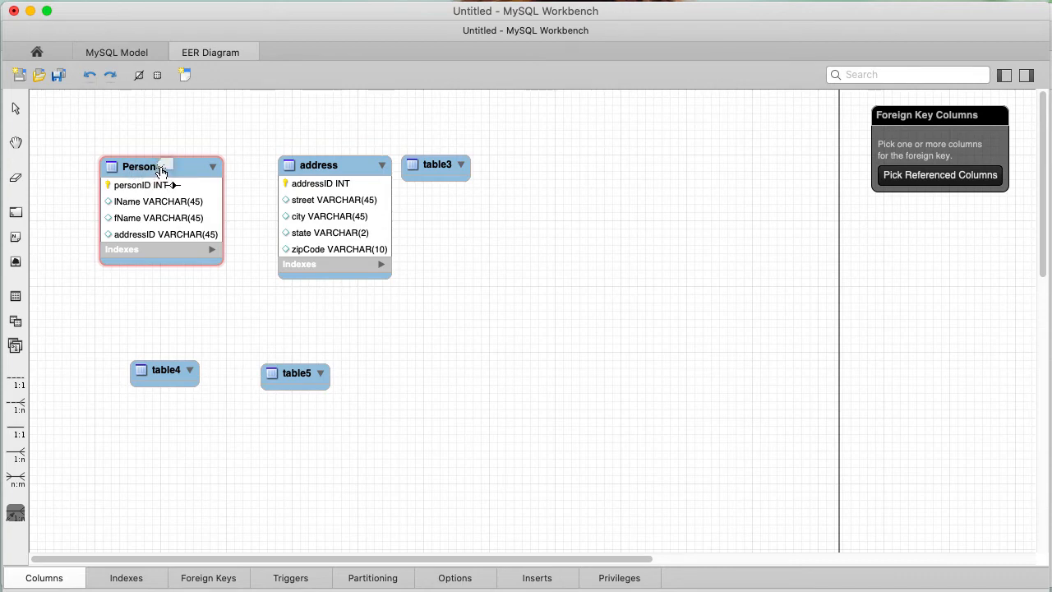
{"action": "left_click", "coordinate": [152, 237]}
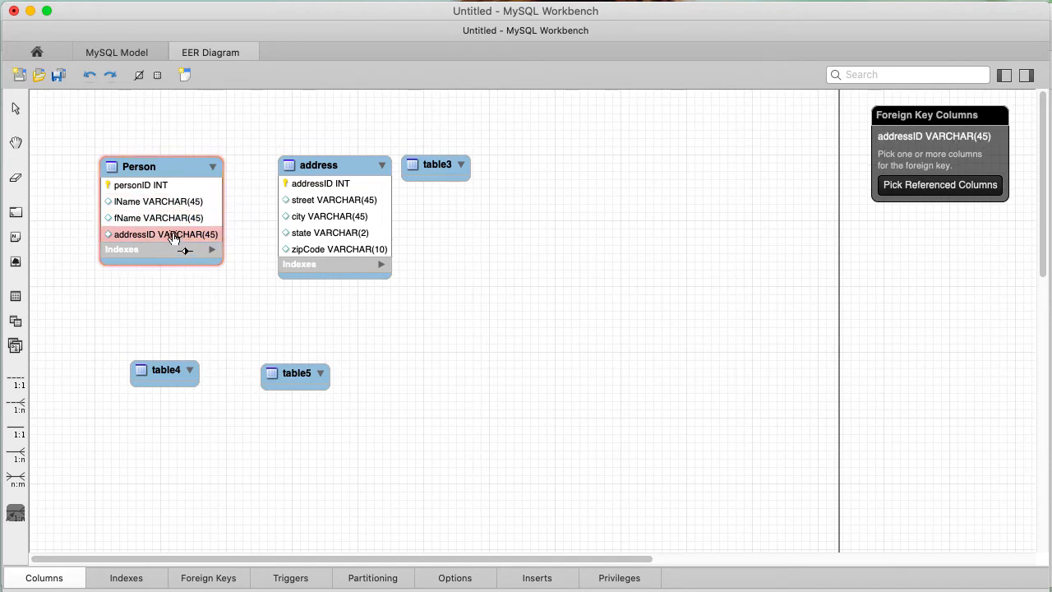
{"action": "left_click", "coordinate": [173, 237]}
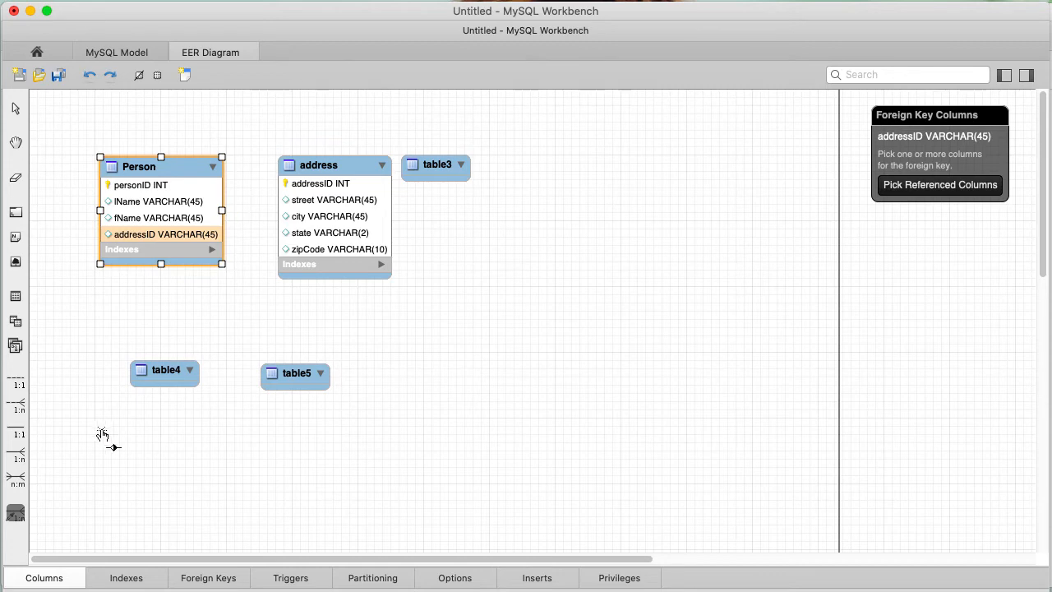
{"action": "key", "text": "Escape"}
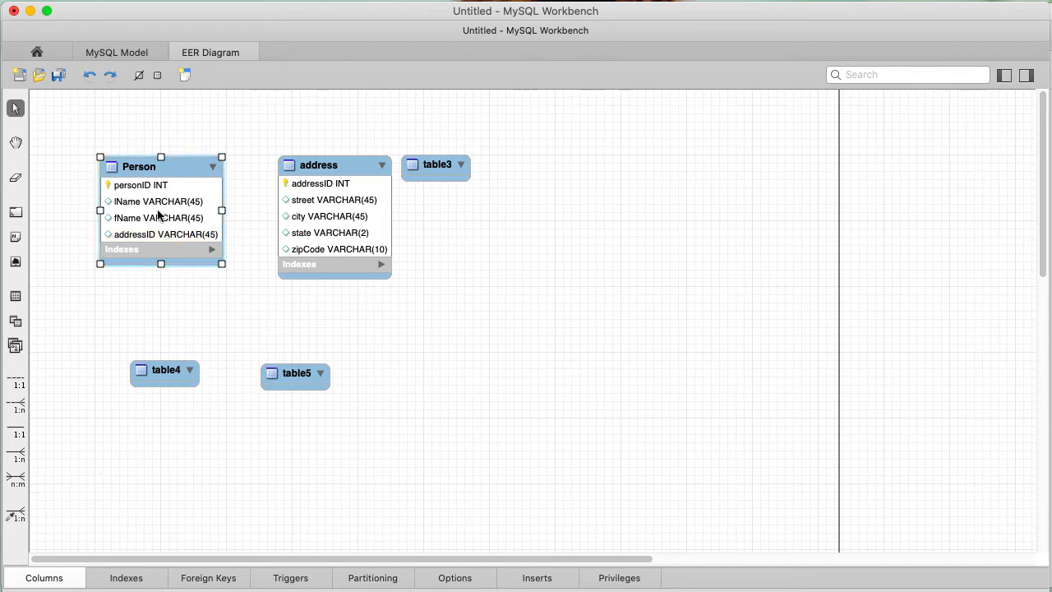
{"action": "left_click", "coordinate": [64, 254]}
- Create a one-to-many relationship using existing columns, from Person's addressID to address's addressID, and move Person farther away from address
{"action": "left_click", "coordinate": [15, 516]}
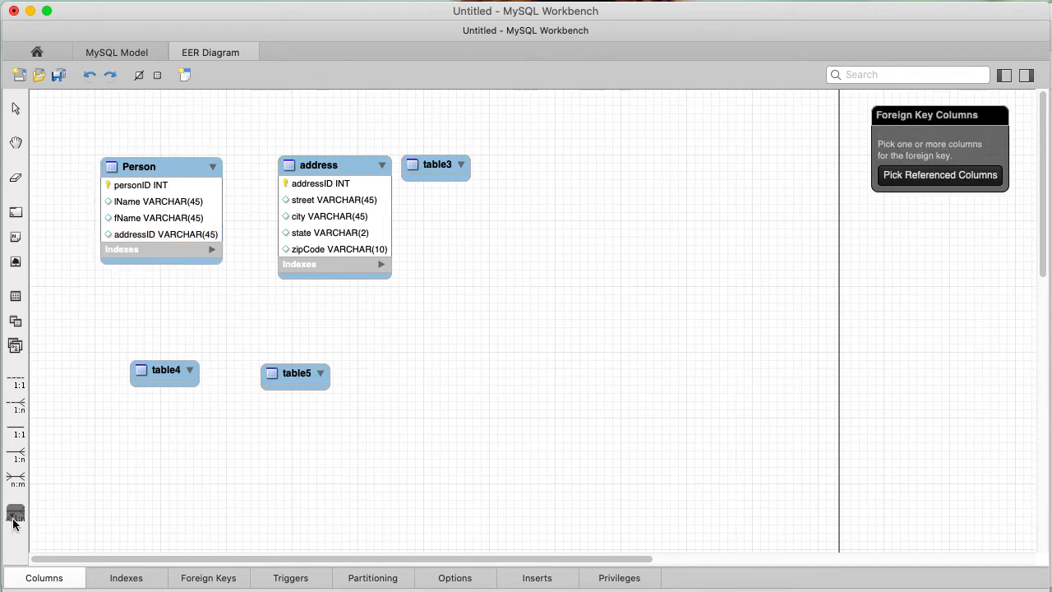
{"action": "left_click", "coordinate": [171, 235]}
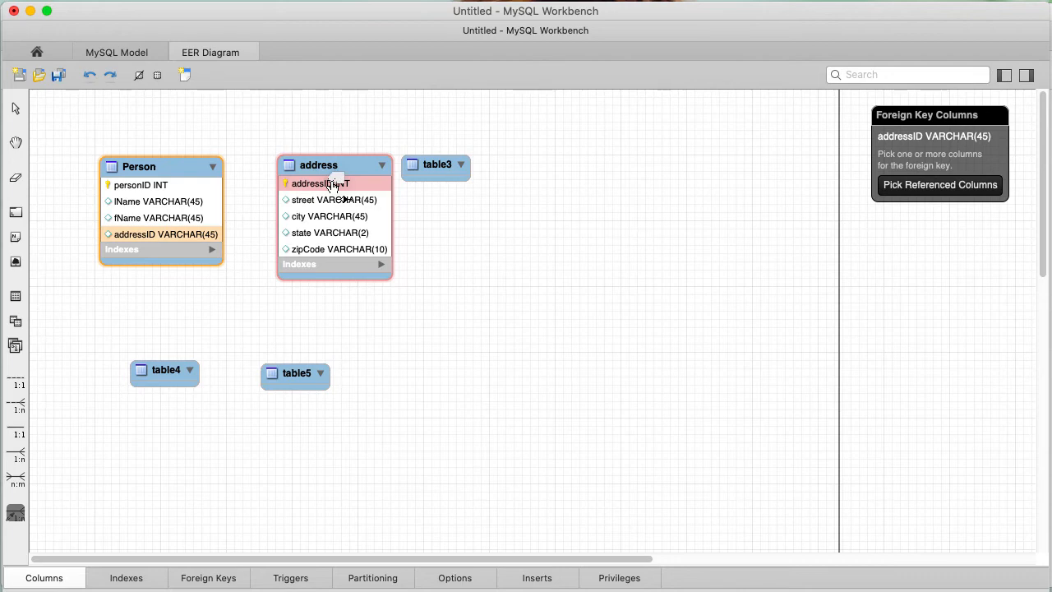
{"action": "left_click", "coordinate": [329, 185]}
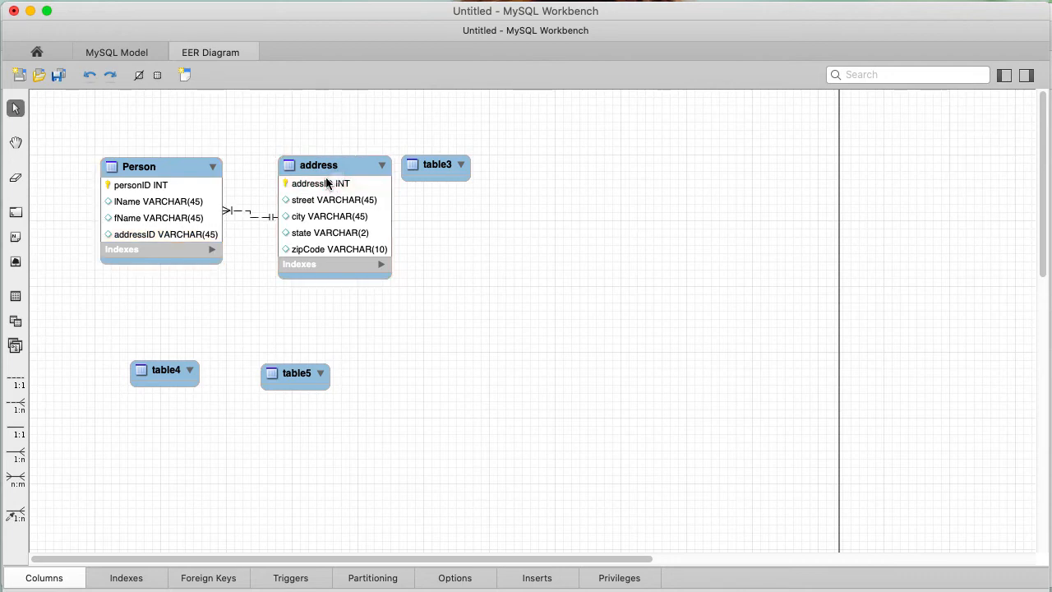
{"action": "left_click_drag", "start_coordinate": [182, 166], "coordinate": [149, 173]}
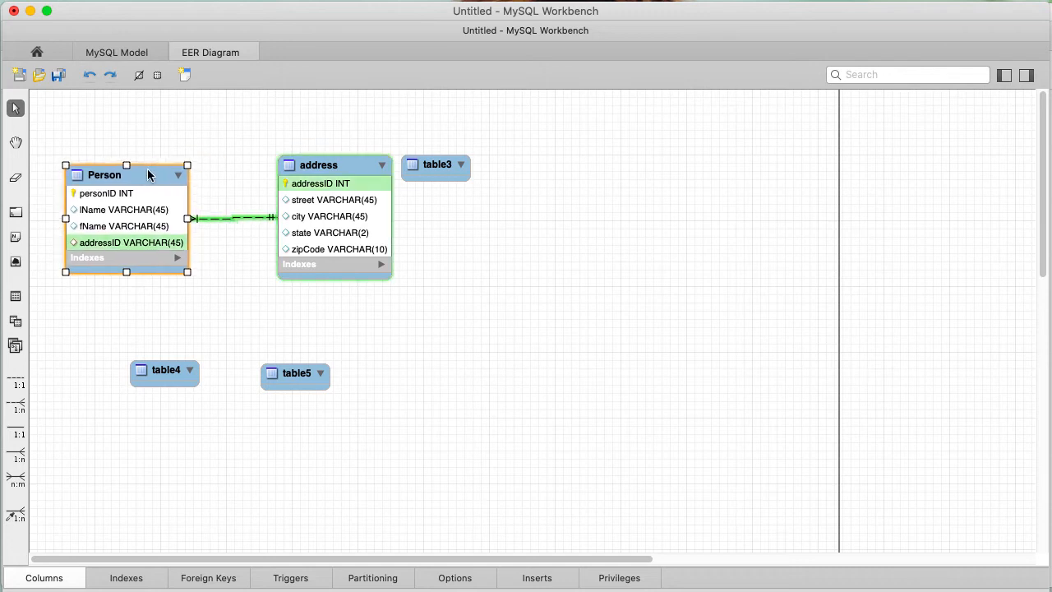
{"action": "left_click", "coordinate": [220, 265]}
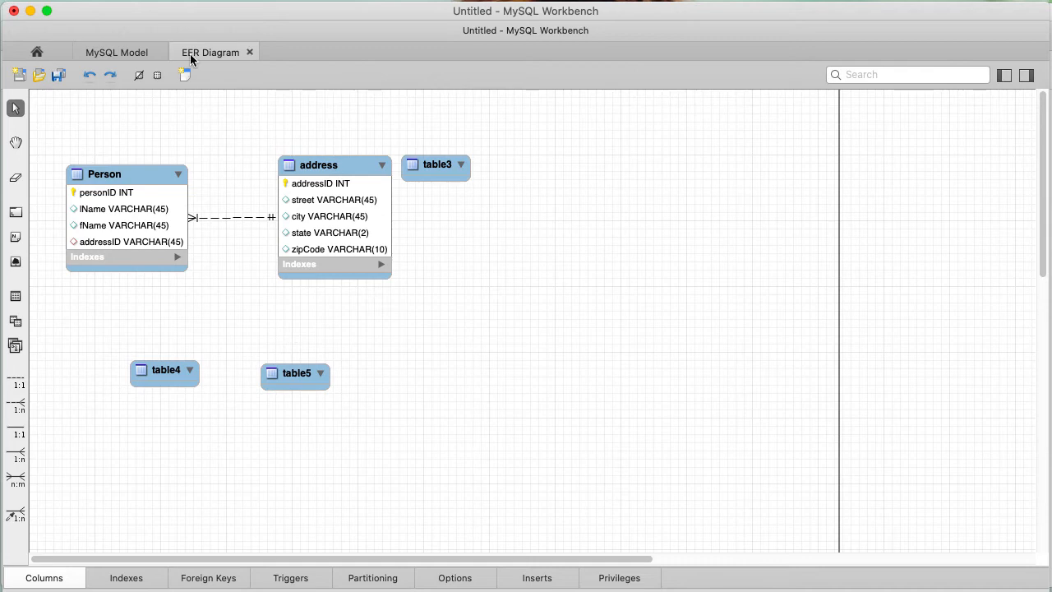
- Close the untitled model with its EER diagram and open the saved SingleTabInfoIsUs model
{"action": "left_click", "coordinate": [254, 53]}
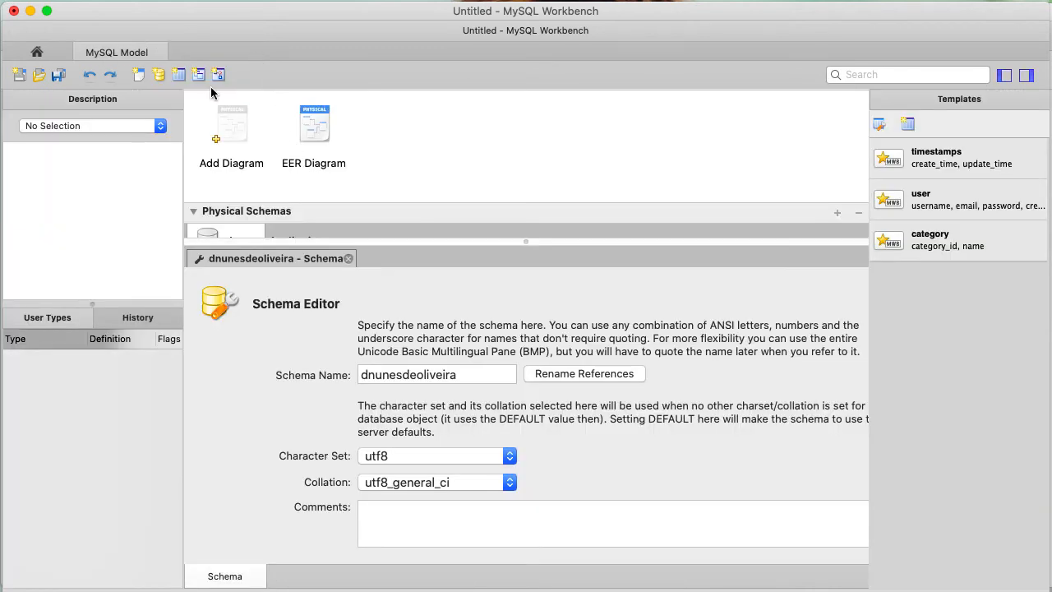
{"action": "left_click", "coordinate": [159, 53]}
{"action": "left_click", "coordinate": [507, 200]}
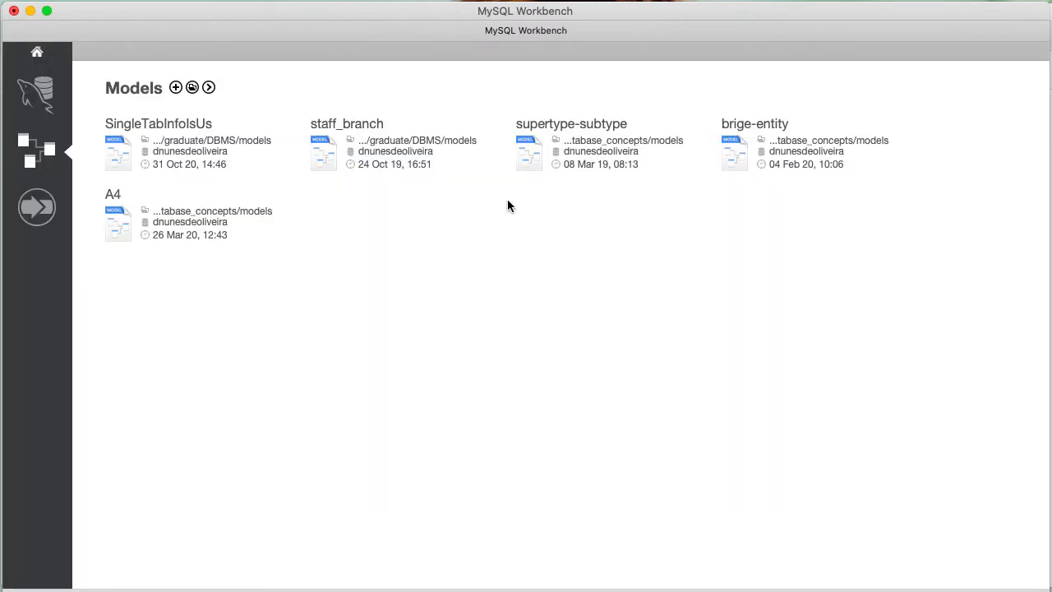
{"action": "left_click", "coordinate": [182, 131]}
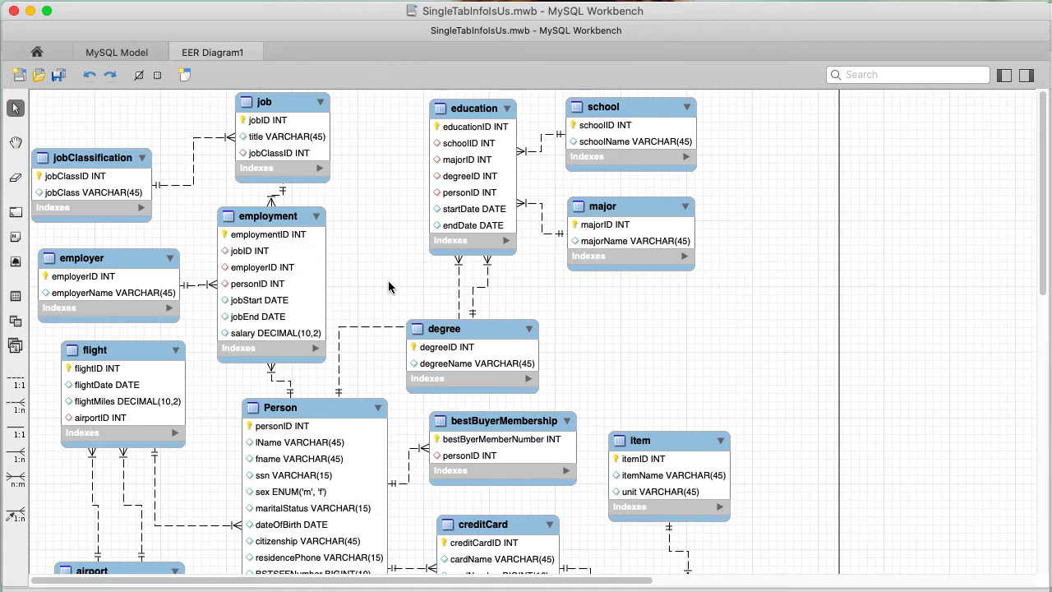
- Switch to LIS5782_Project2.pdf and examine the ER diagram on page 1, especially the relationship between JobClassification and Job
{"action": "key", "text": "super+Tab"}
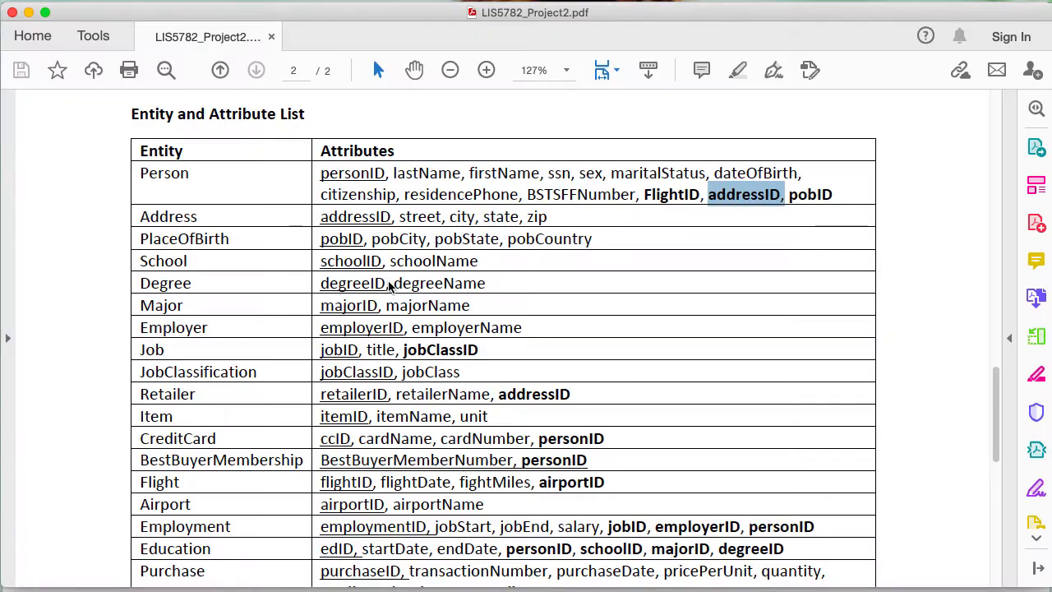
{"action": "scroll", "coordinate": [274, 203], "scroll_direction": "up", "scroll_amount": 20}
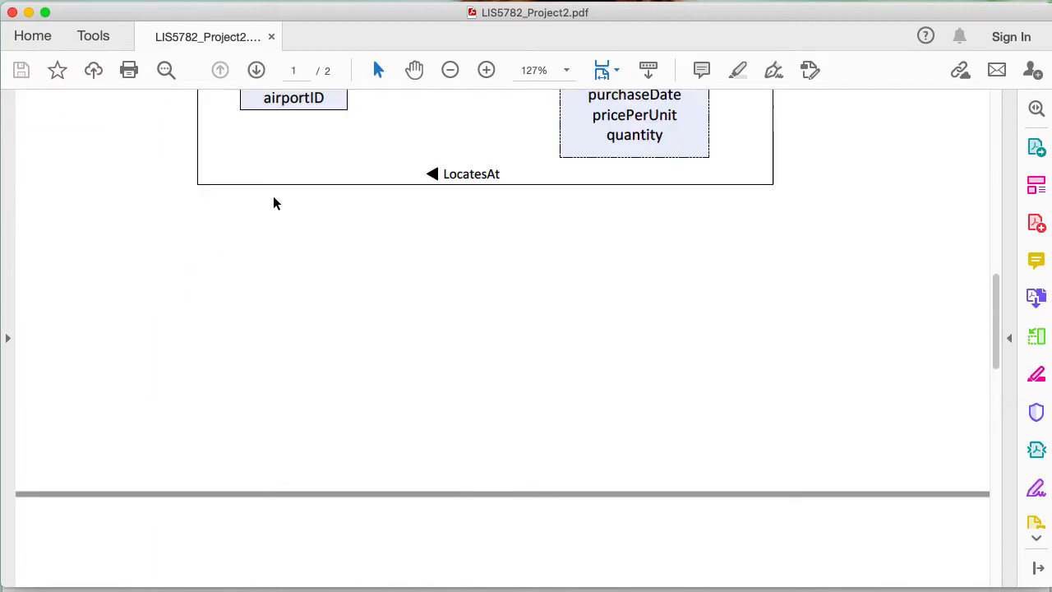
{"action": "scroll", "coordinate": [274, 203], "scroll_direction": "down", "scroll_amount": 2}
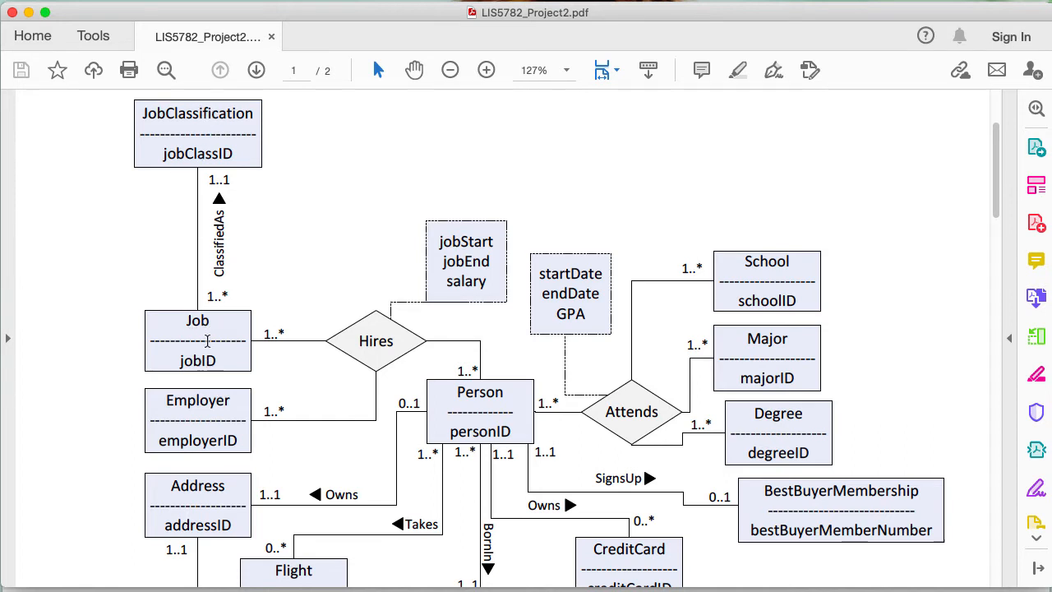
- Switch back to MySQL Workbench and inspect the column datatypes and flags of the jobClassification and job tables
{"action": "key", "text": "super+Tab"}
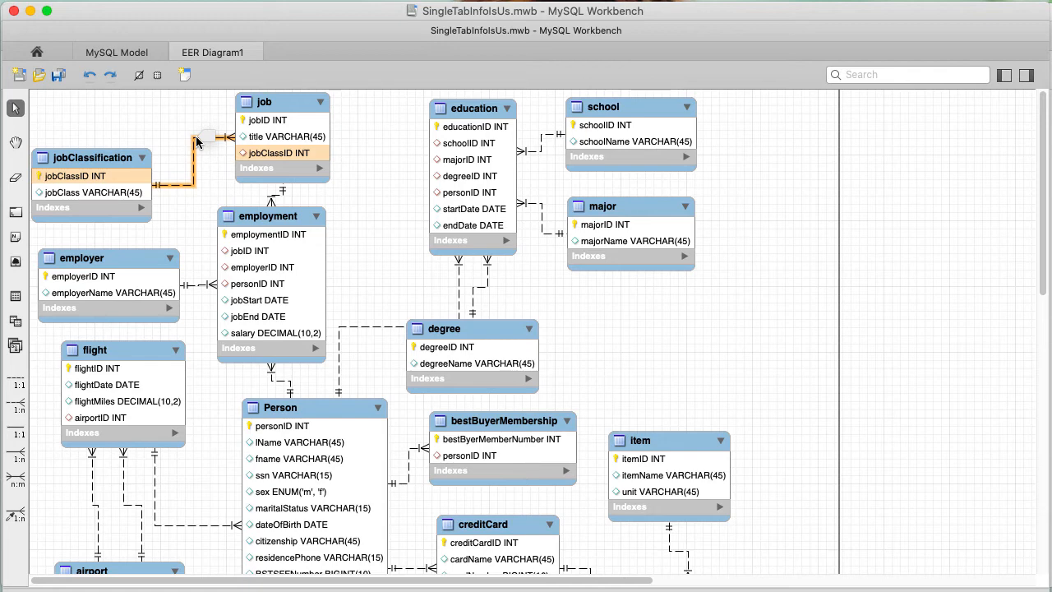
{"action": "double_click", "coordinate": [102, 159]}
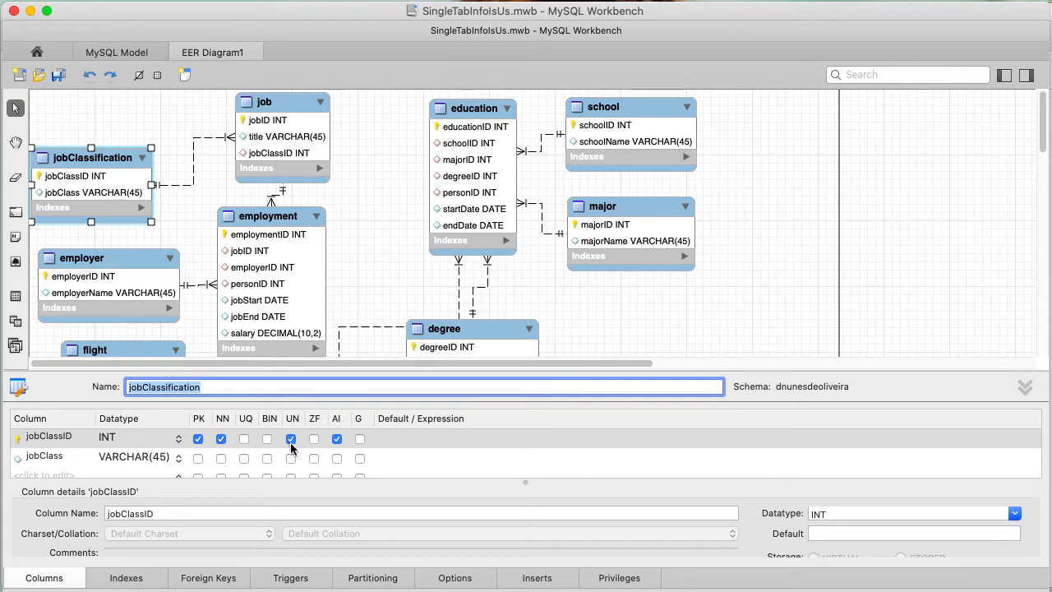
{"action": "left_click", "coordinate": [220, 438]}
{"action": "left_click", "coordinate": [282, 108]}
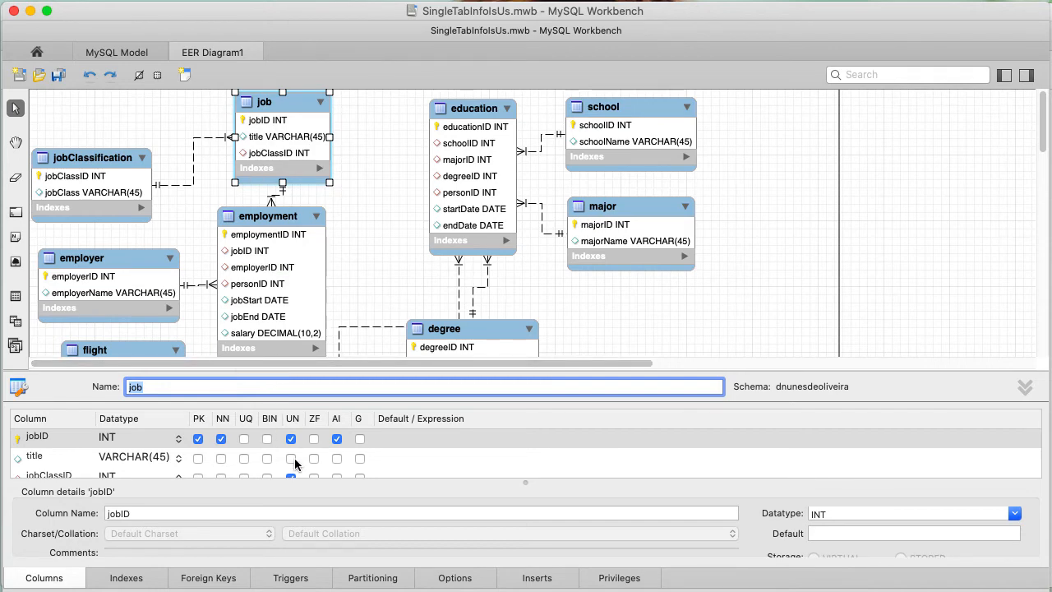
{"action": "scroll", "coordinate": [294, 464], "scroll_direction": "down", "scroll_amount": 2}
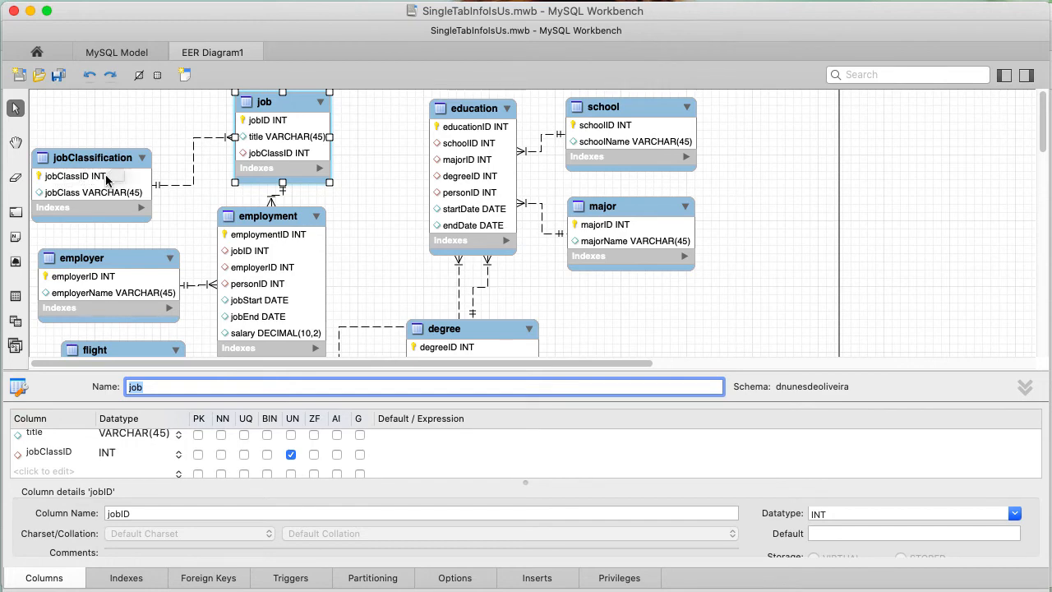
{"action": "left_click", "coordinate": [167, 135]}
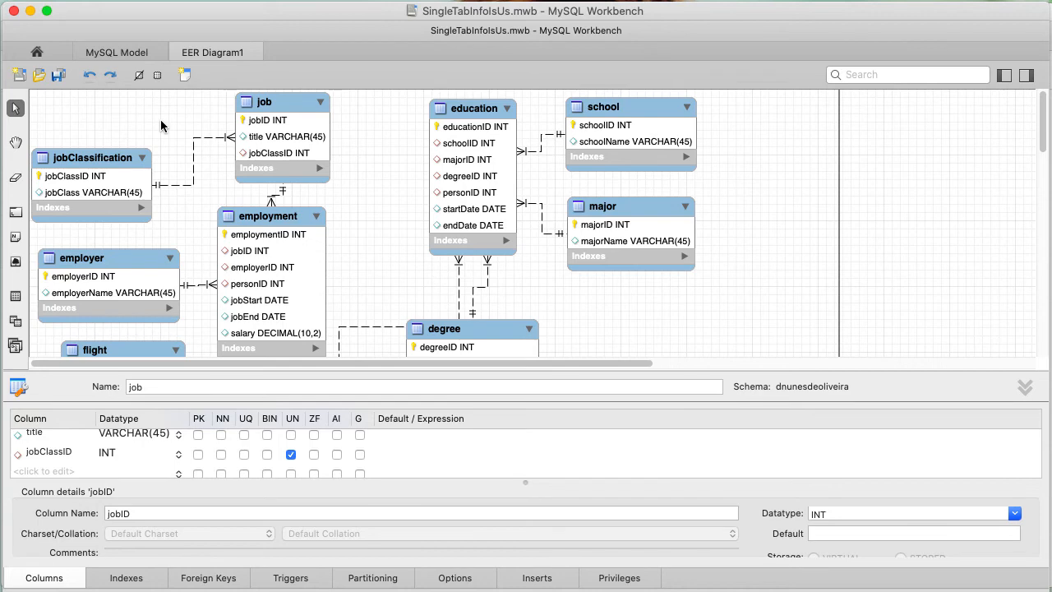
- Compare the Hires relationship between Job, Employer and Person in the project PDF with the employment table in MySQL Workbench
{"action": "scroll", "coordinate": [169, 150], "scroll_direction": "down", "scroll_amount": 2}
{"action": "scroll", "coordinate": [168, 151], "scroll_direction": "up", "scroll_amount": 2}
{"action": "scroll", "coordinate": [194, 231], "scroll_direction": "down", "scroll_amount": 1}
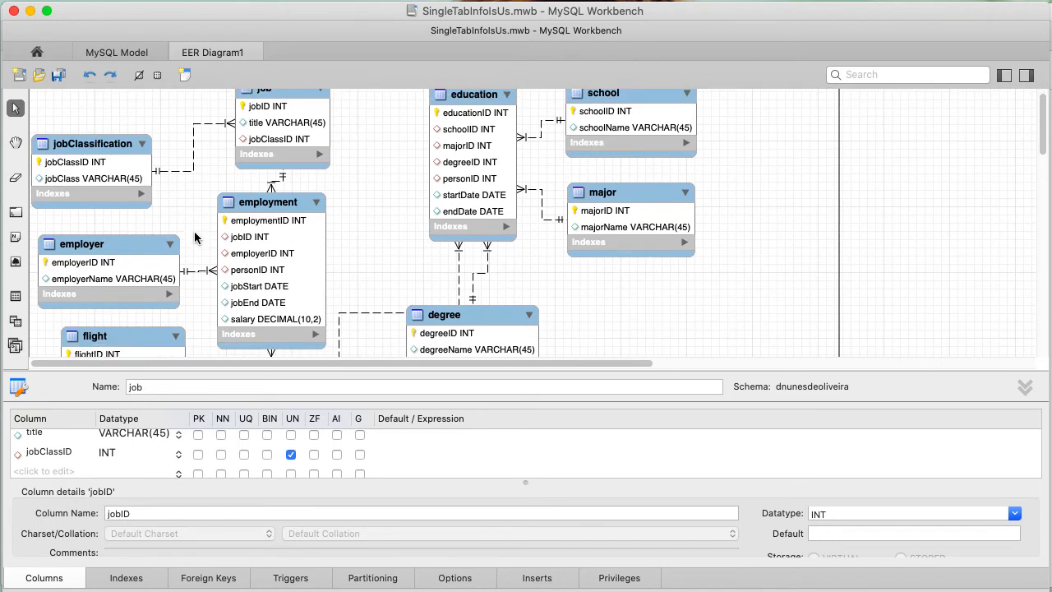
{"action": "scroll", "coordinate": [194, 231], "scroll_direction": "up", "scroll_amount": 1}
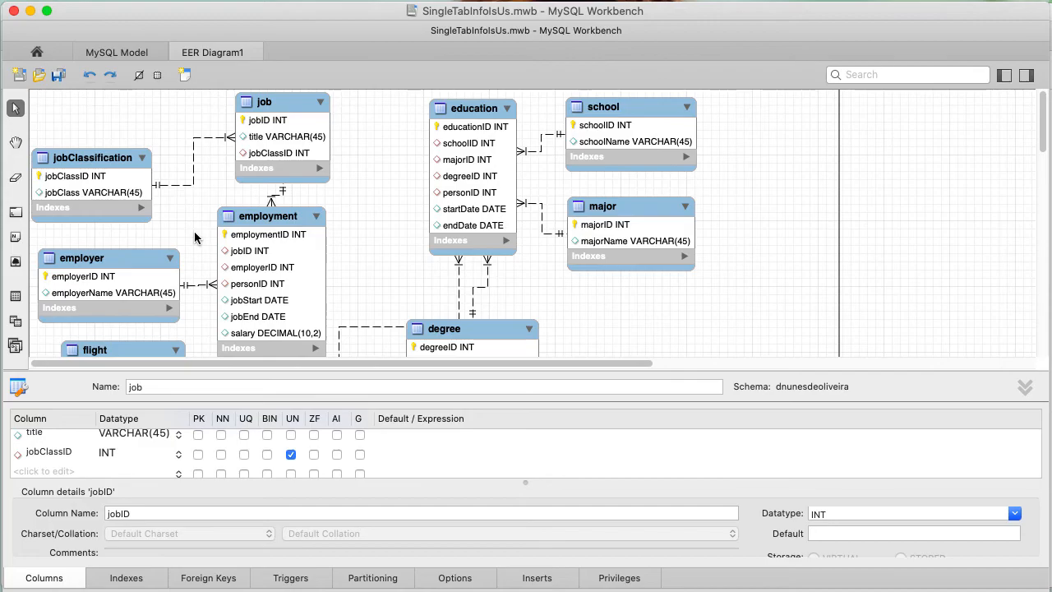
{"action": "key", "text": "super+Tab"}
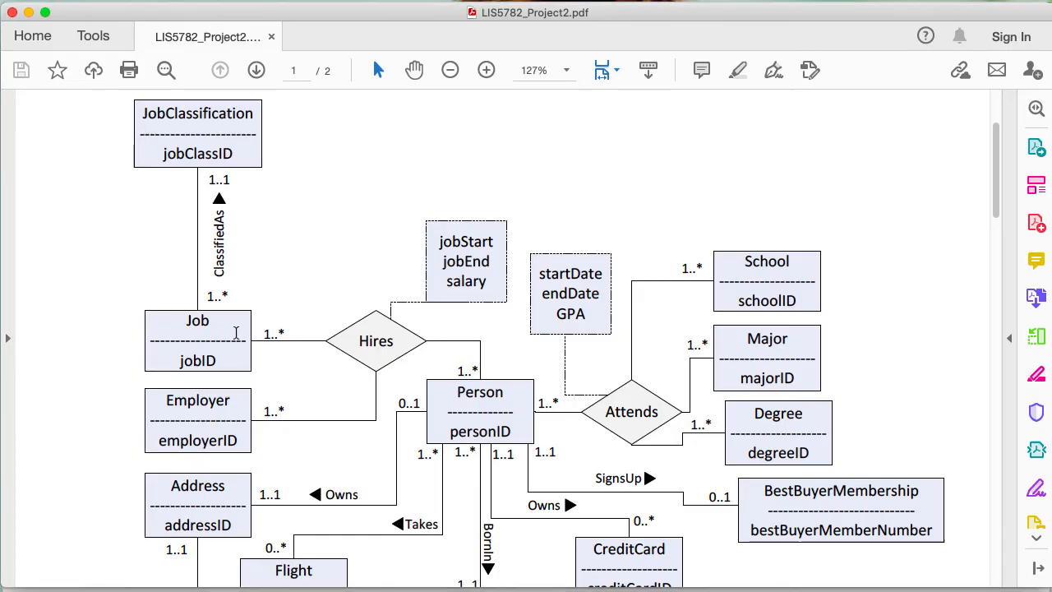
{"action": "scroll", "coordinate": [237, 333], "scroll_direction": "down", "scroll_amount": 5}
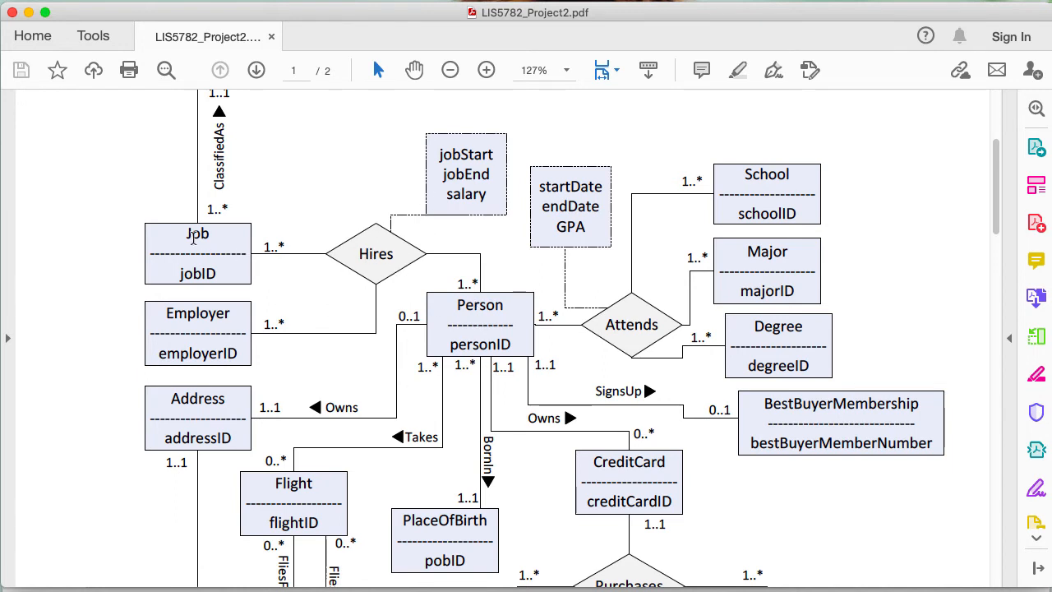
{"action": "key", "text": "super+Tab"}
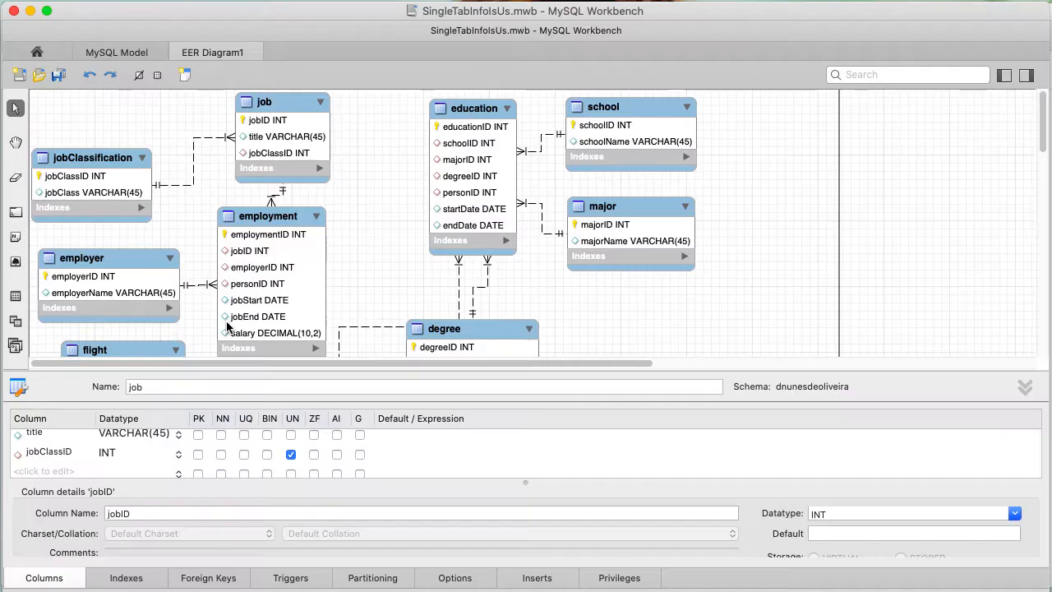
{"action": "scroll", "coordinate": [301, 242], "scroll_direction": "down", "scroll_amount": 2}
{"action": "scroll", "coordinate": [302, 242], "scroll_direction": "down", "scroll_amount": 2}
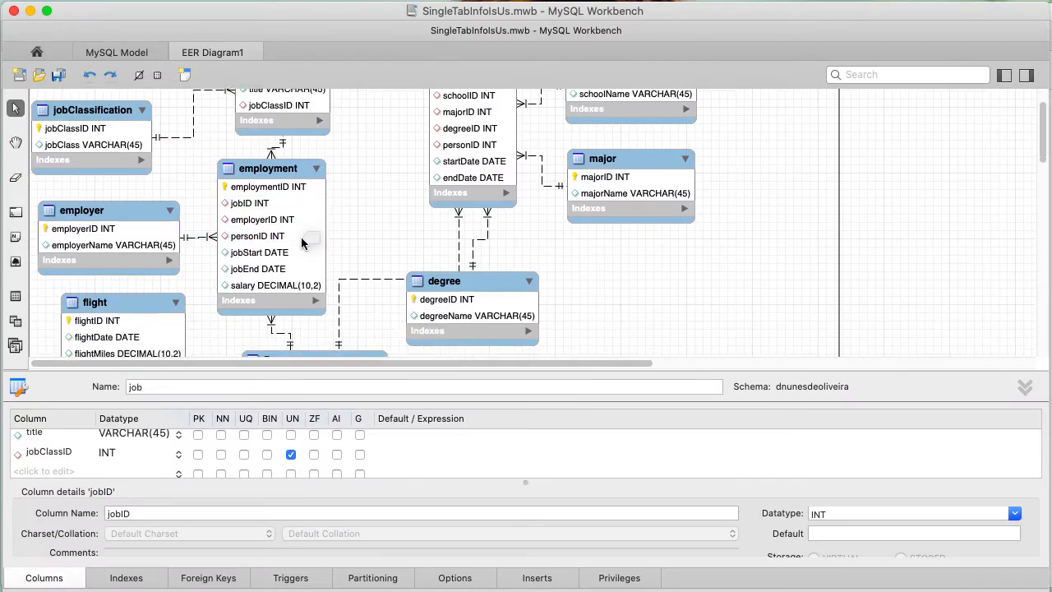
- Switch to the project PDF and examine the Employment row in the Entity and Attribute List on page 2
{"action": "key", "text": "super+Tab"}
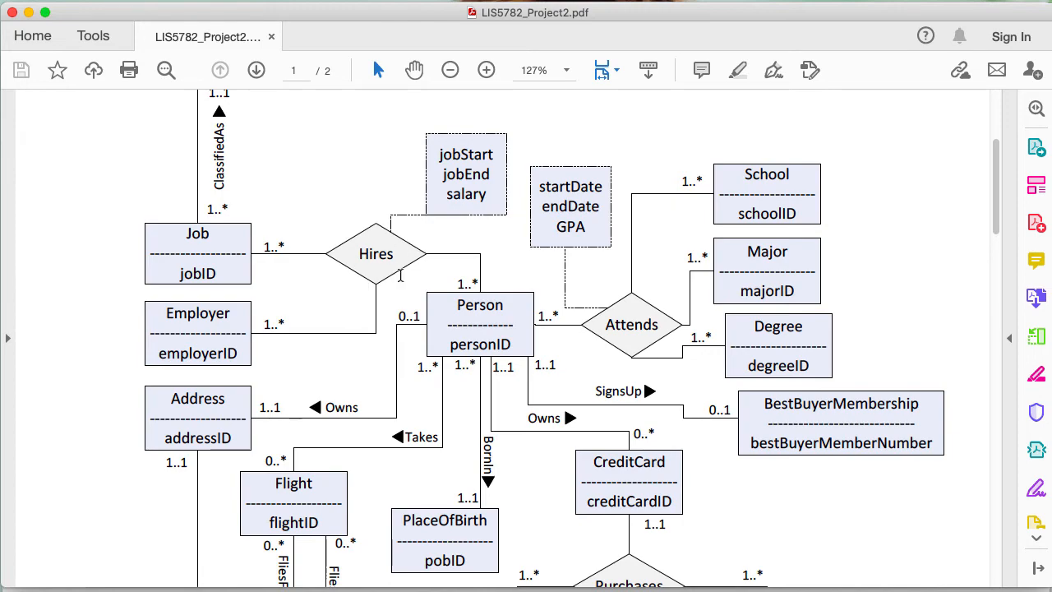
{"action": "scroll", "coordinate": [365, 333], "scroll_direction": "down", "scroll_amount": 2}
{"action": "scroll", "coordinate": [365, 333], "scroll_direction": "down", "scroll_amount": 15}
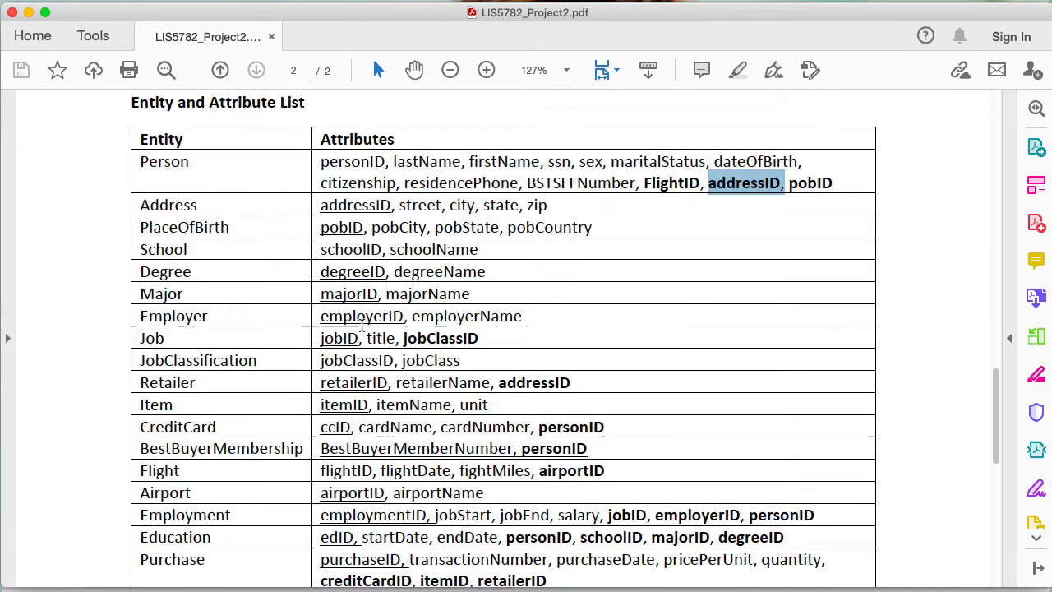
{"action": "triple_click", "coordinate": [182, 402]}
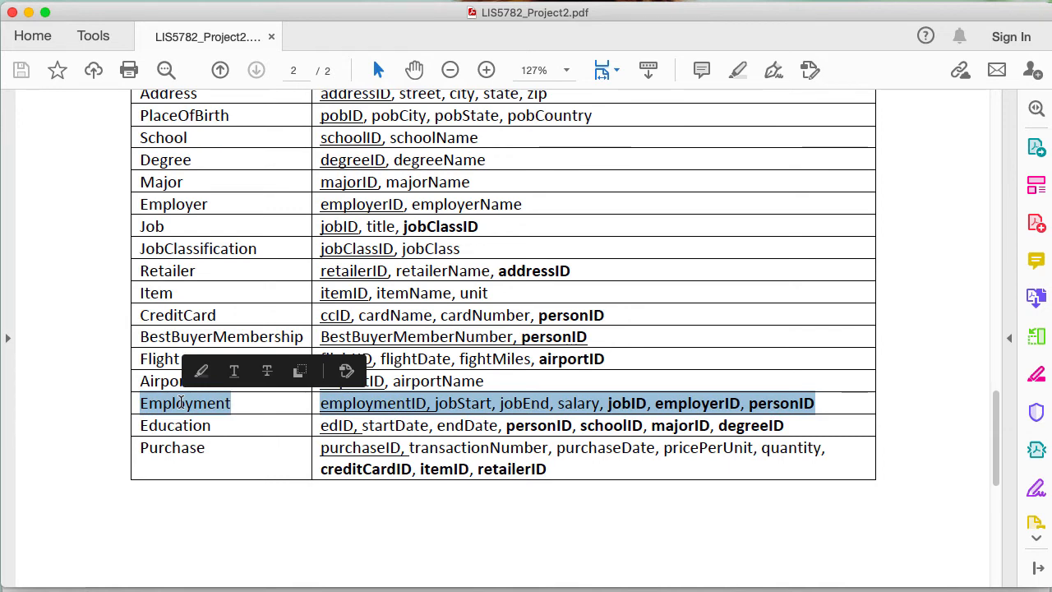
{"action": "left_click", "coordinate": [394, 402]}
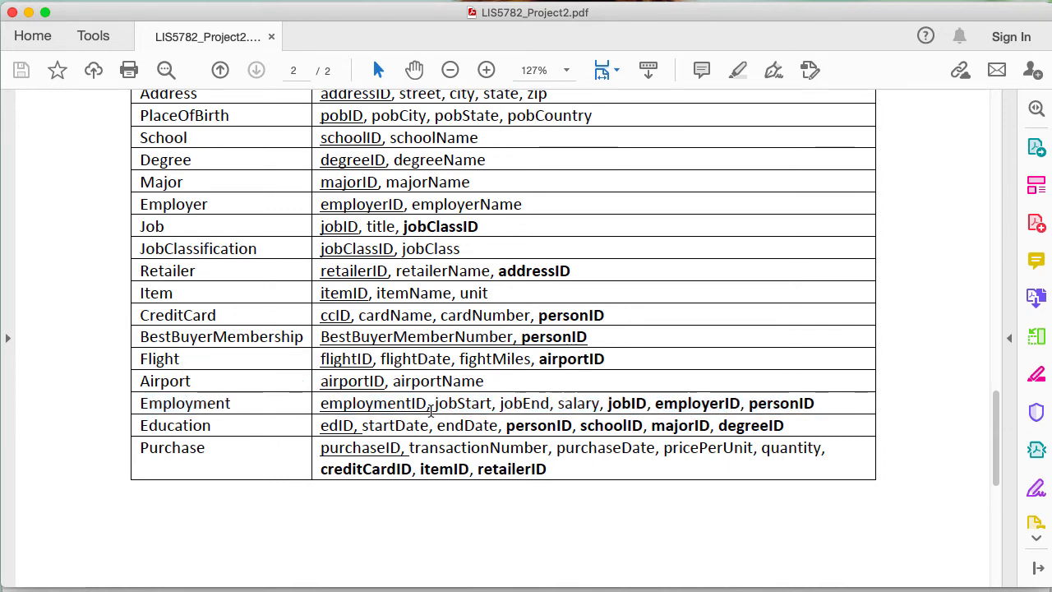
- Switch back to MySQL Workbench and examine the employment table's attributes and its links to the job, employer and Person tables
{"action": "scroll", "coordinate": [430, 410], "scroll_direction": "up", "scroll_amount": 3}
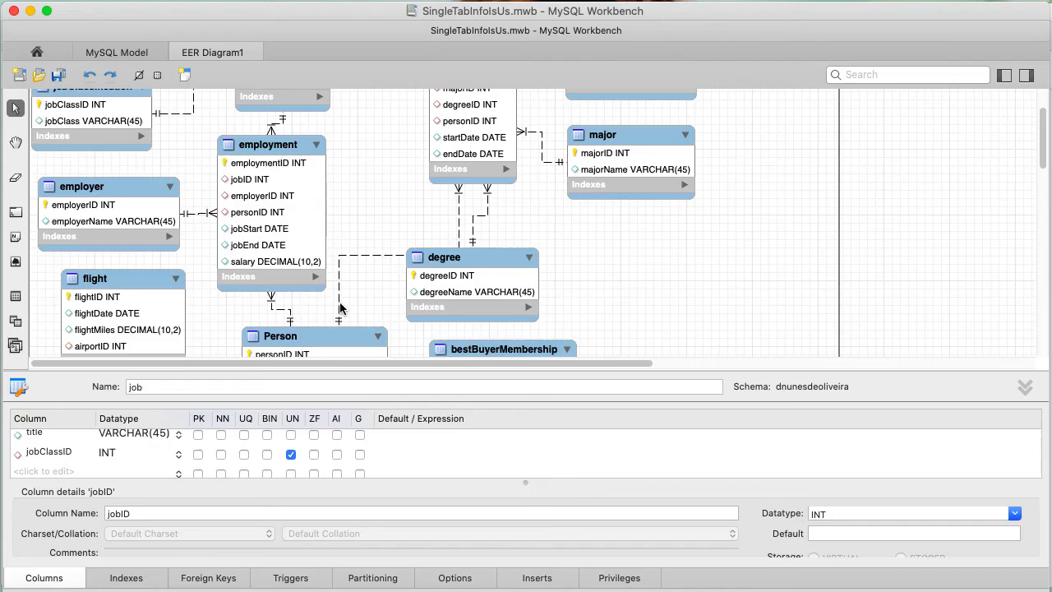
{"action": "scroll", "coordinate": [329, 239], "scroll_direction": "up", "scroll_amount": 1}
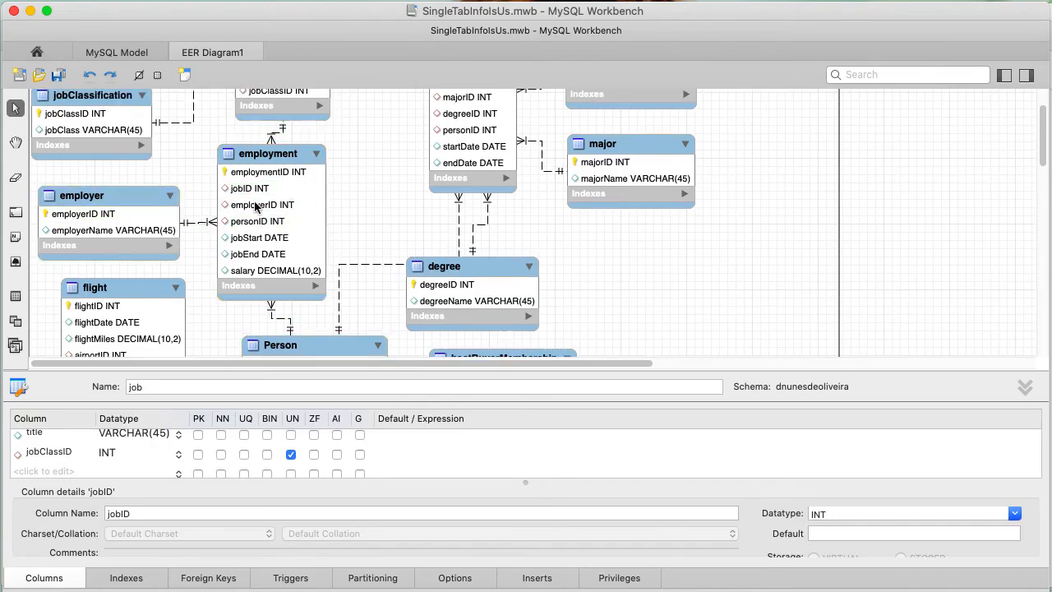
{"action": "scroll", "coordinate": [363, 210], "scroll_direction": "down", "scroll_amount": 1}
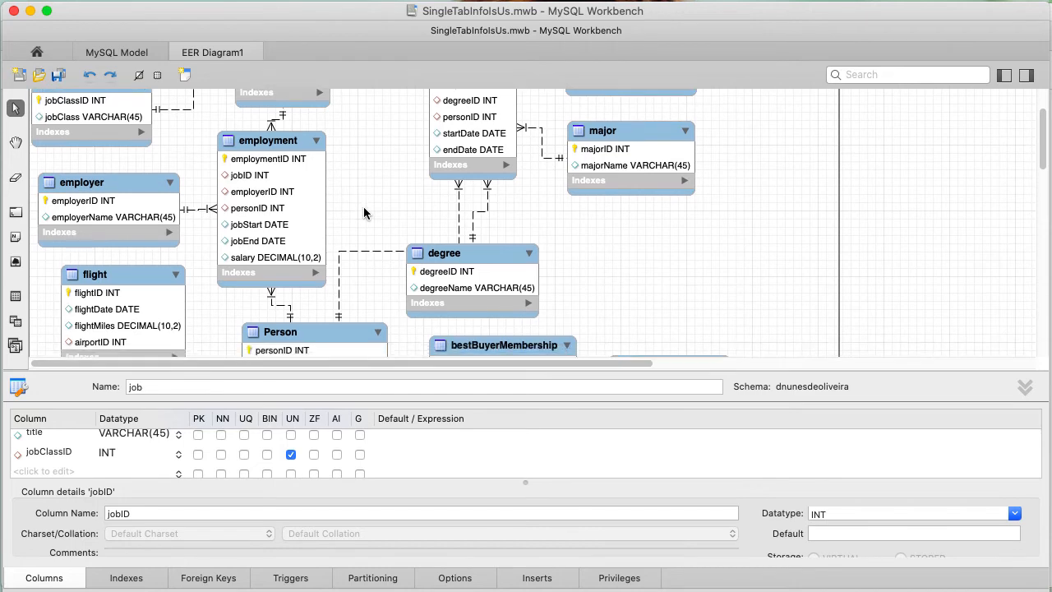
{"action": "scroll", "coordinate": [363, 212], "scroll_direction": "down", "scroll_amount": 1}
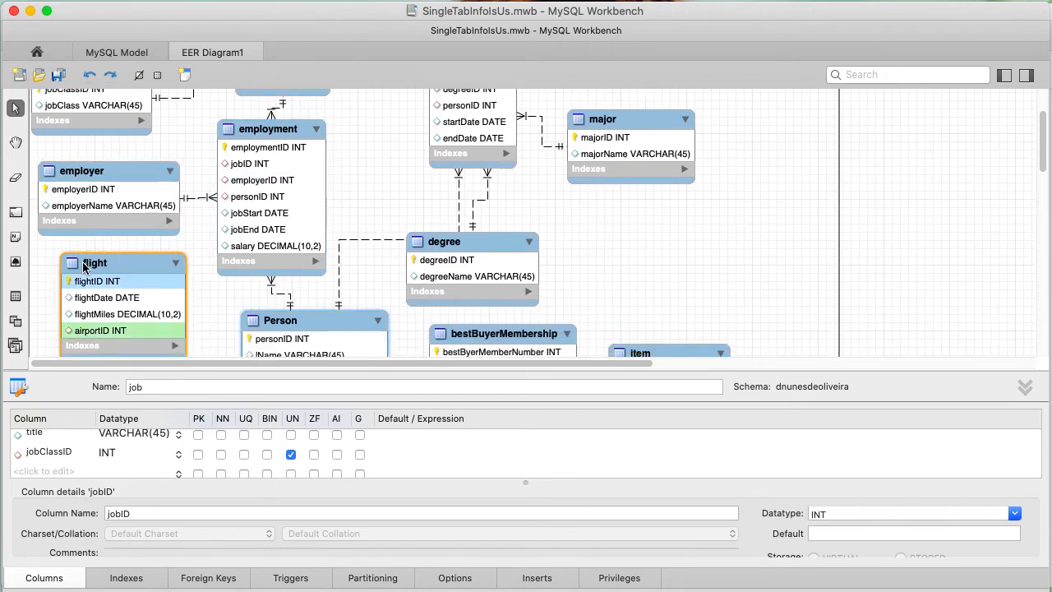
{"action": "scroll", "coordinate": [282, 294], "scroll_direction": "down", "scroll_amount": 3}
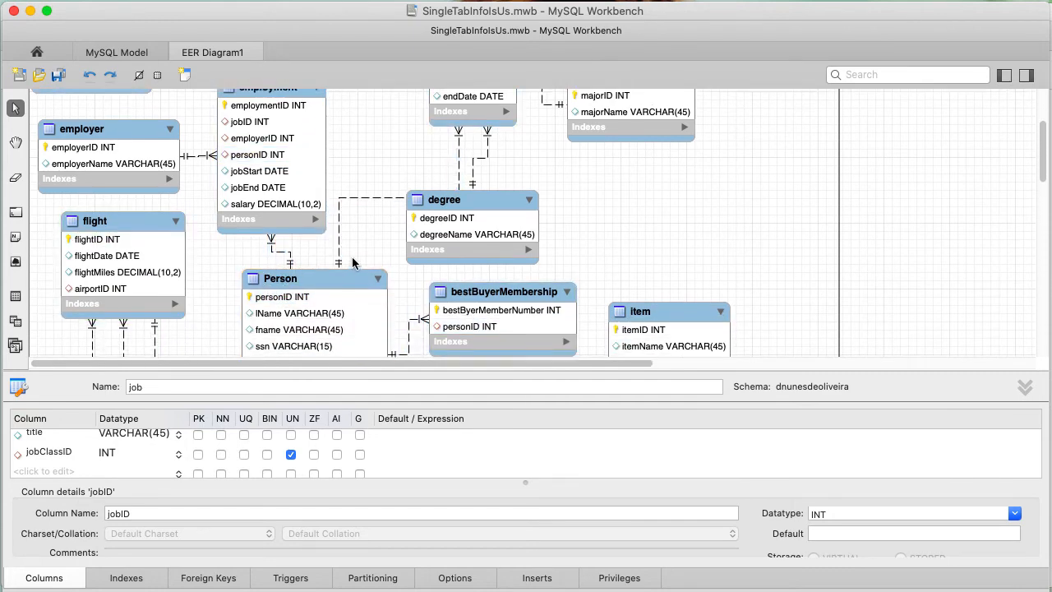
{"action": "scroll", "coordinate": [352, 256], "scroll_direction": "up", "scroll_amount": 5}
{"action": "scroll", "coordinate": [299, 152], "scroll_direction": "up", "scroll_amount": 1}
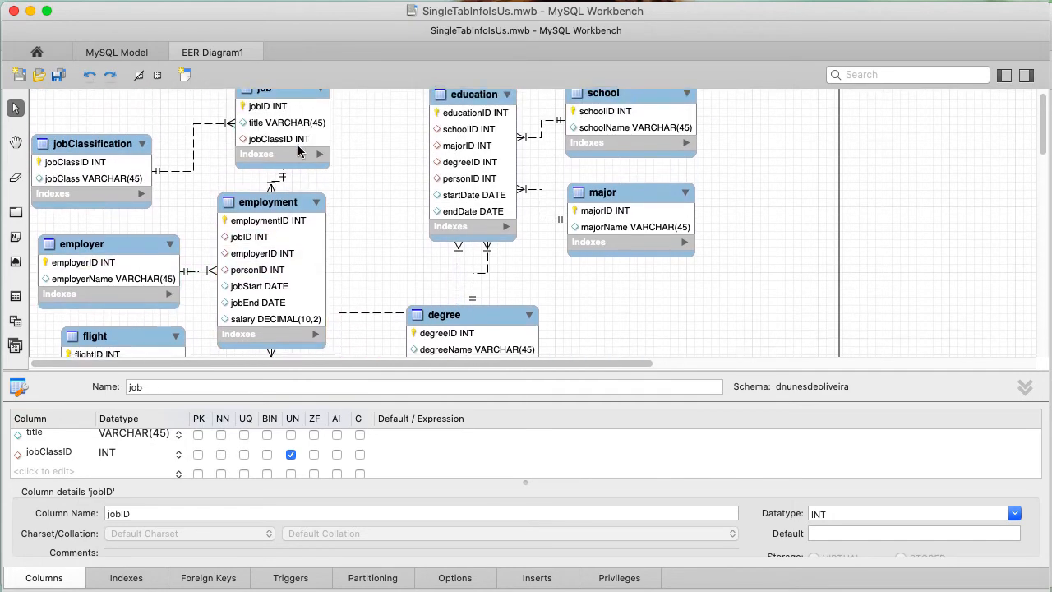
{"action": "scroll", "coordinate": [298, 152], "scroll_direction": "up", "scroll_amount": 1}
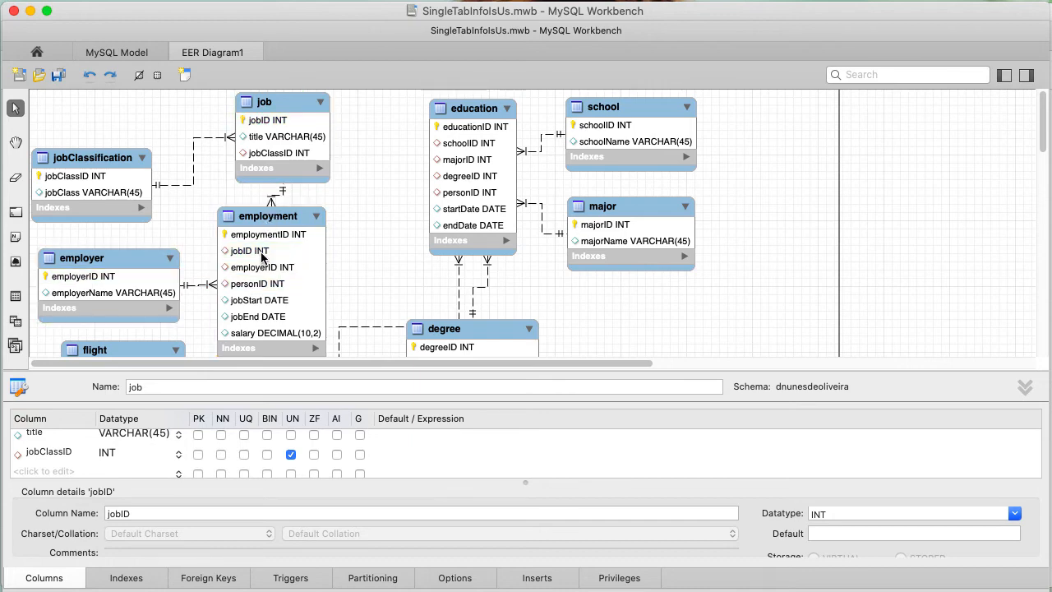
- Compare the datatype and flags of jobID in the job table with those of the jobID foreign key in the employment table
{"action": "left_click", "coordinate": [270, 108]}
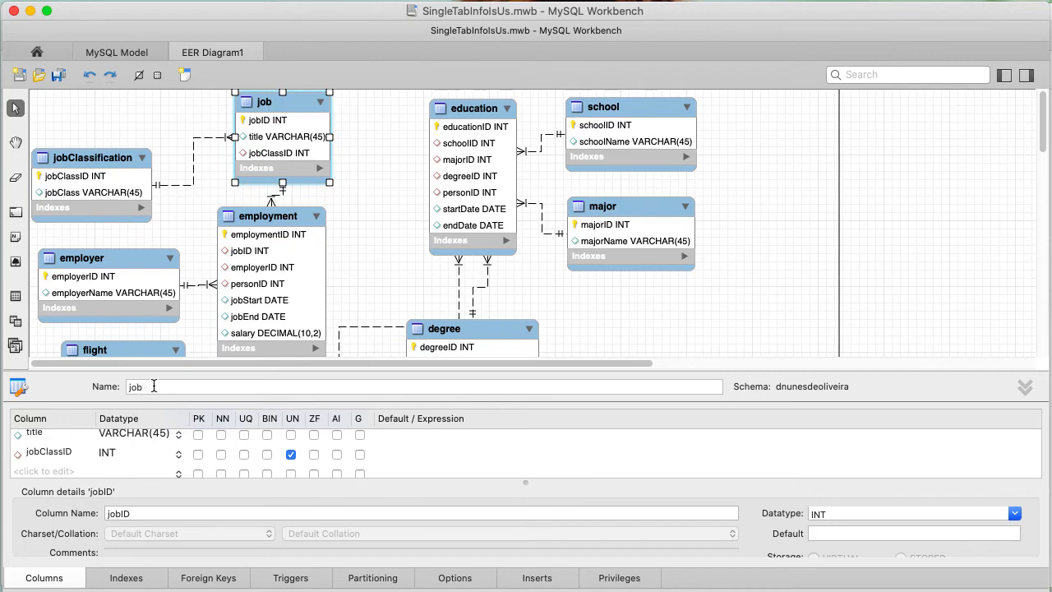
{"action": "scroll", "coordinate": [289, 457], "scroll_direction": "up", "scroll_amount": 3}
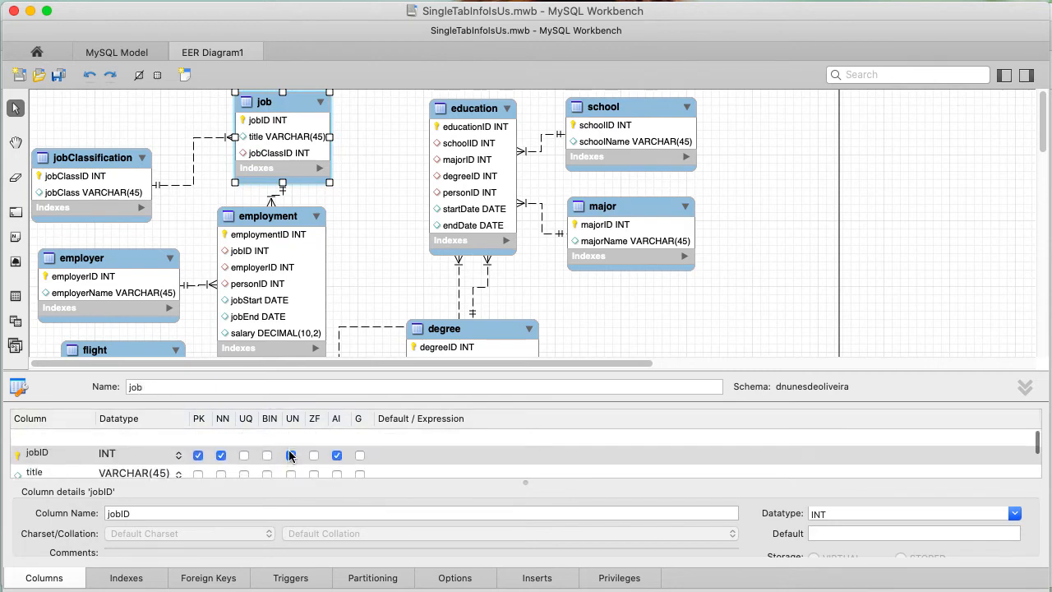
{"action": "left_click", "coordinate": [291, 438]}
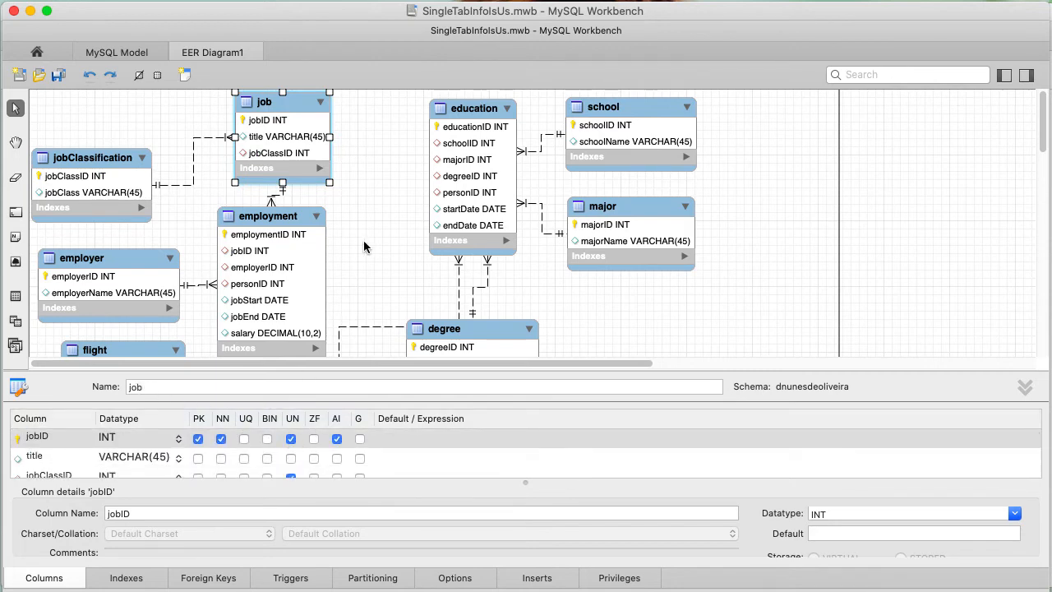
{"action": "left_click", "coordinate": [283, 219]}
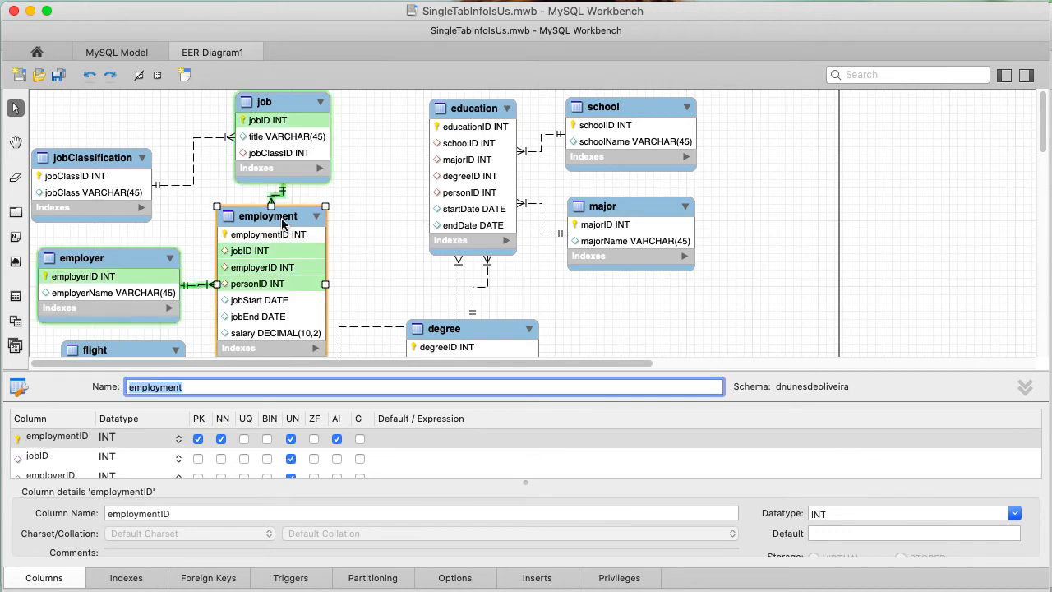
{"action": "scroll", "coordinate": [132, 468], "scroll_direction": "down", "scroll_amount": 2}
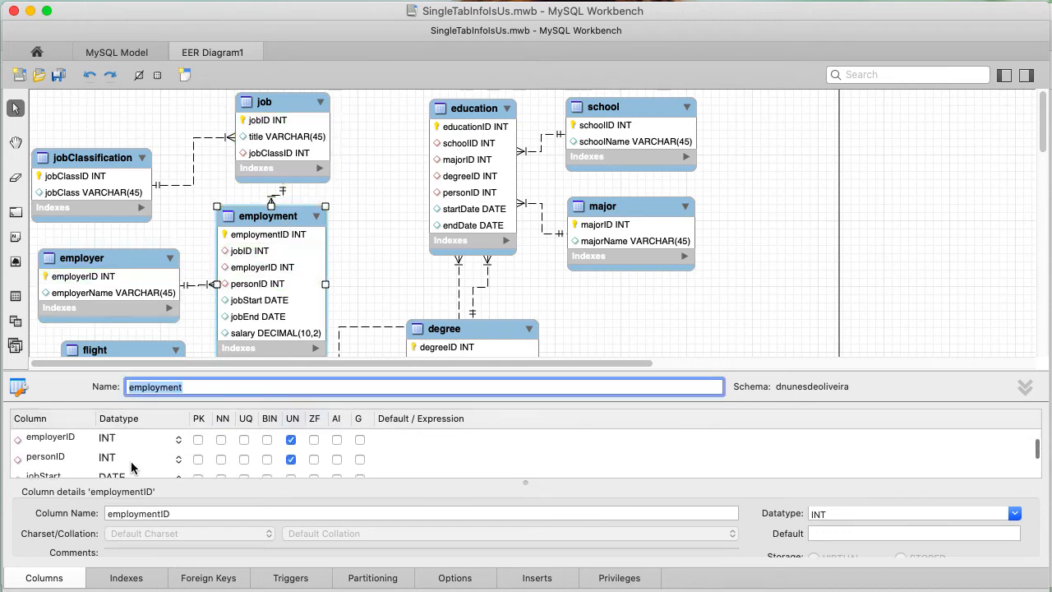
{"action": "scroll", "coordinate": [123, 460], "scroll_direction": "up", "scroll_amount": 2}
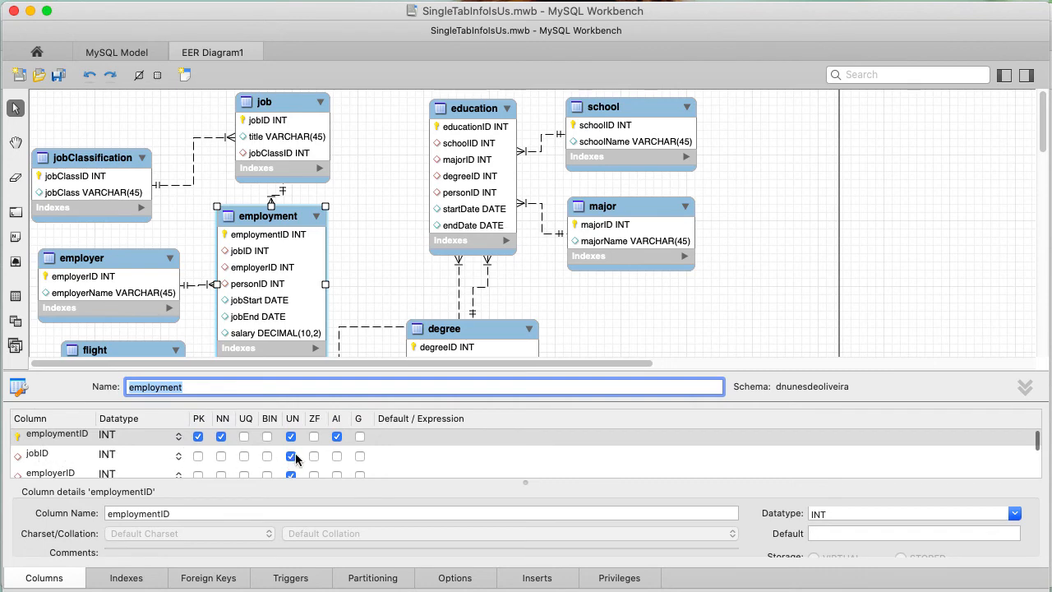
- Deselect the employment table and examine the relationship lines joining it to the employer and Person tables
{"action": "left_click", "coordinate": [362, 261]}
{"action": "scroll", "coordinate": [360, 257], "scroll_direction": "down", "scroll_amount": 2}
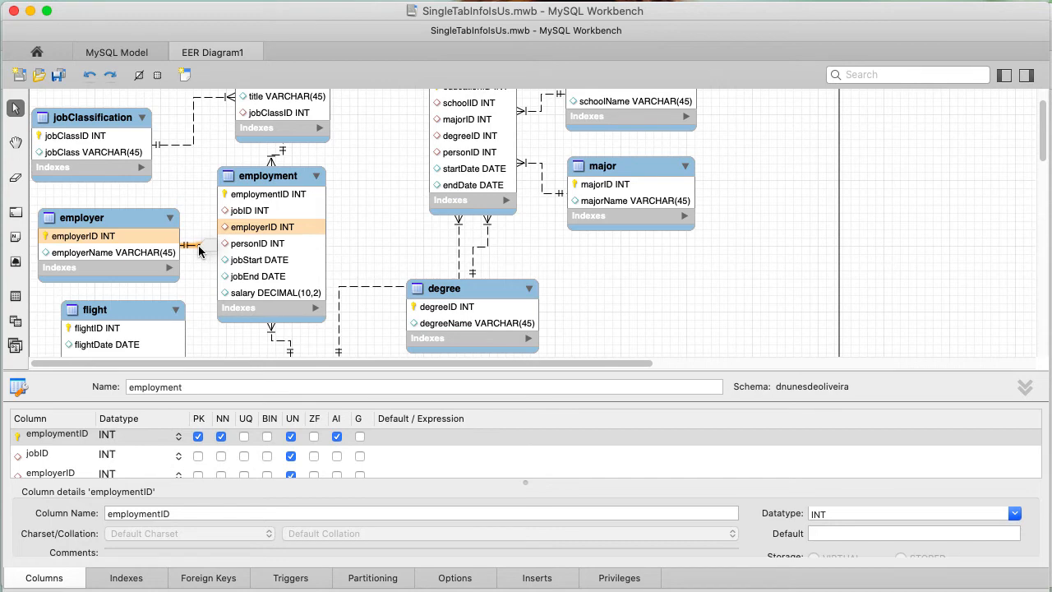
{"action": "scroll", "coordinate": [201, 249], "scroll_direction": "down", "scroll_amount": 5}
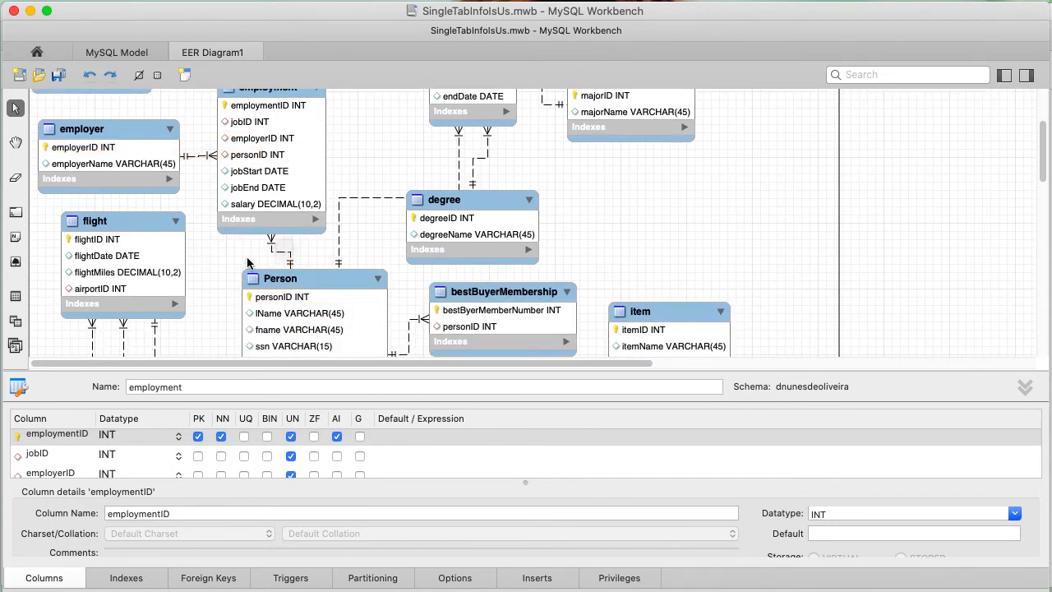
{"action": "scroll", "coordinate": [275, 256], "scroll_direction": "up", "scroll_amount": 1}
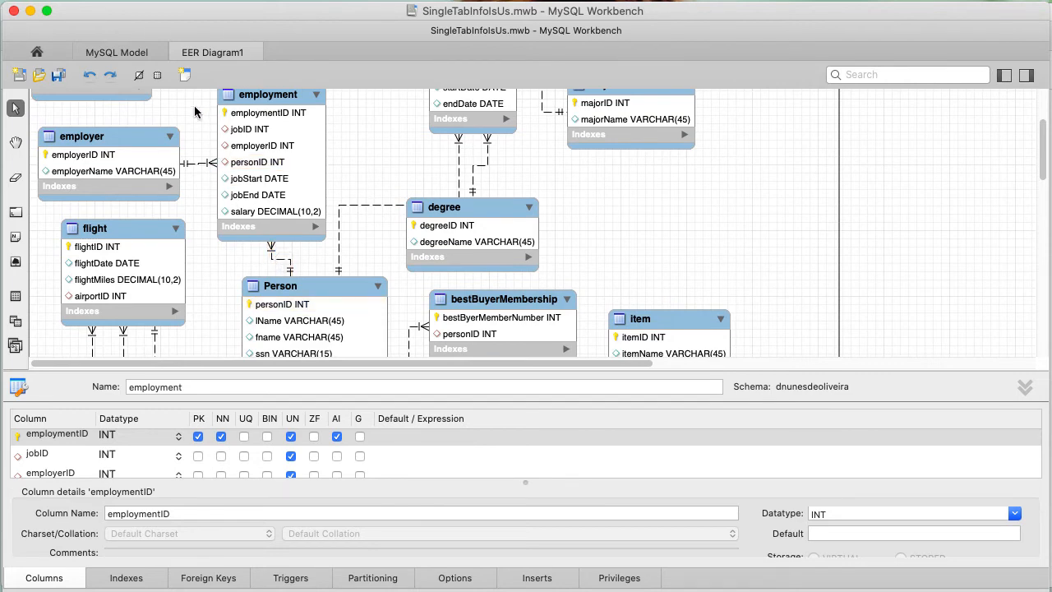
{"action": "scroll", "coordinate": [193, 117], "scroll_direction": "up", "scroll_amount": 2}
{"action": "scroll", "coordinate": [193, 118], "scroll_direction": "up", "scroll_amount": 1}
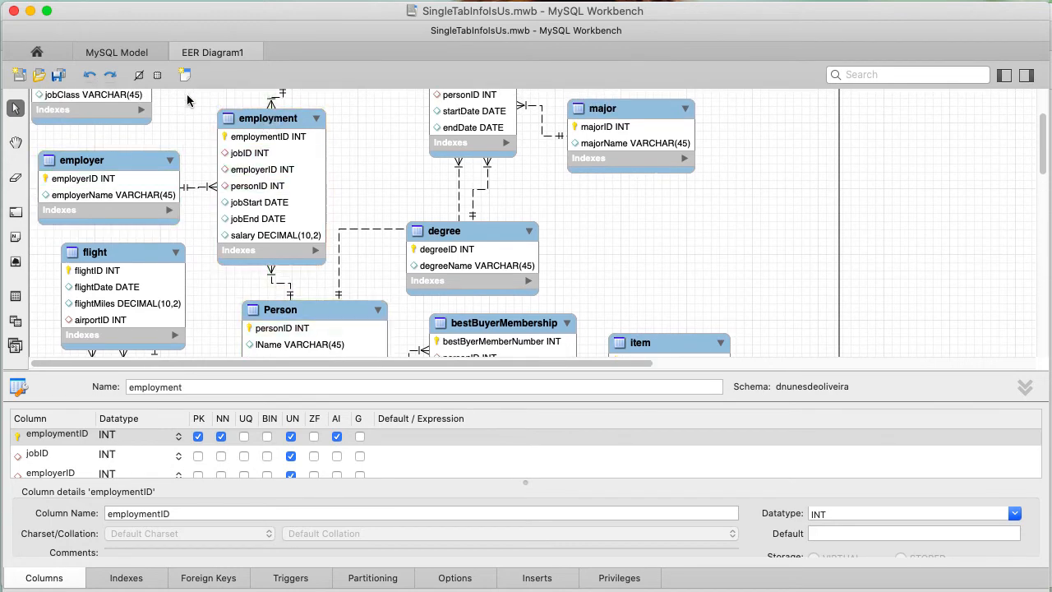
- Inspect the employment table's employmentID primary key and its jobID, employerID and personID foreign key columns
{"action": "left_click", "coordinate": [245, 132]}
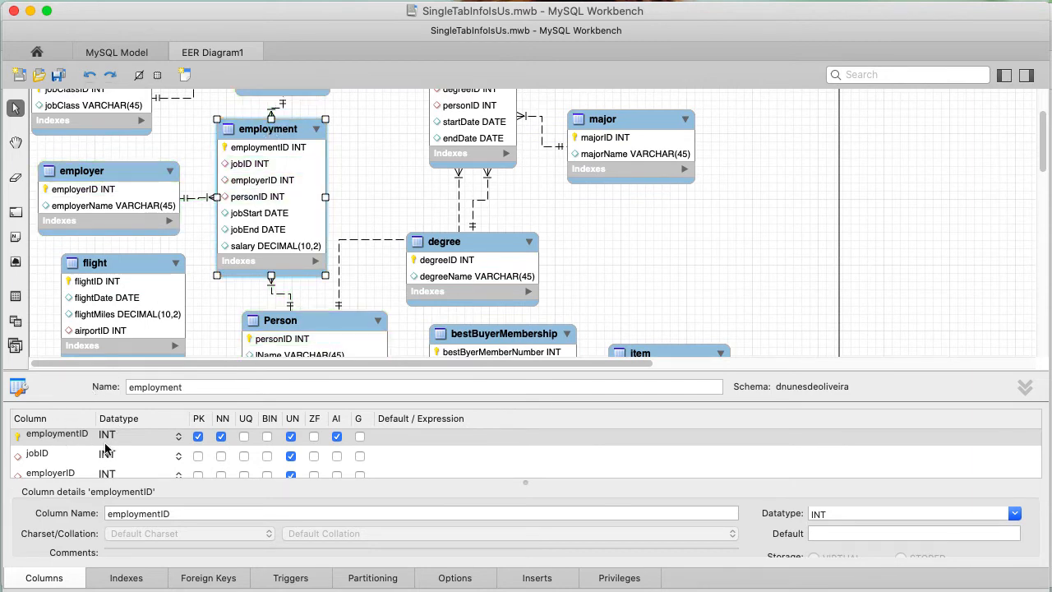
{"action": "scroll", "coordinate": [106, 447], "scroll_direction": "down", "scroll_amount": 1}
{"action": "scroll", "coordinate": [108, 445], "scroll_direction": "up", "scroll_amount": 2}
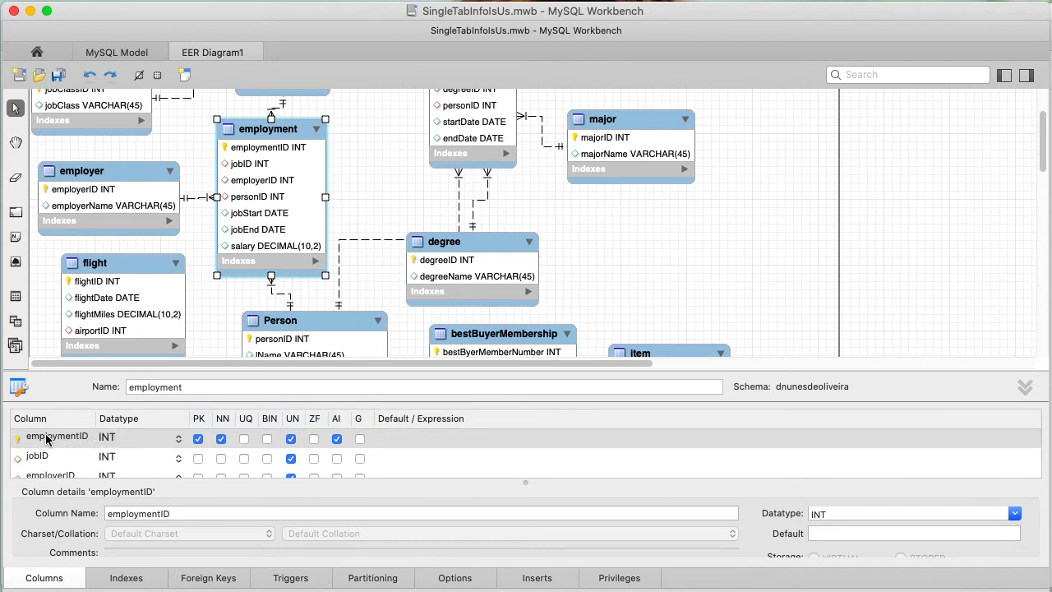
{"action": "scroll", "coordinate": [105, 444], "scroll_direction": "down", "scroll_amount": 1}
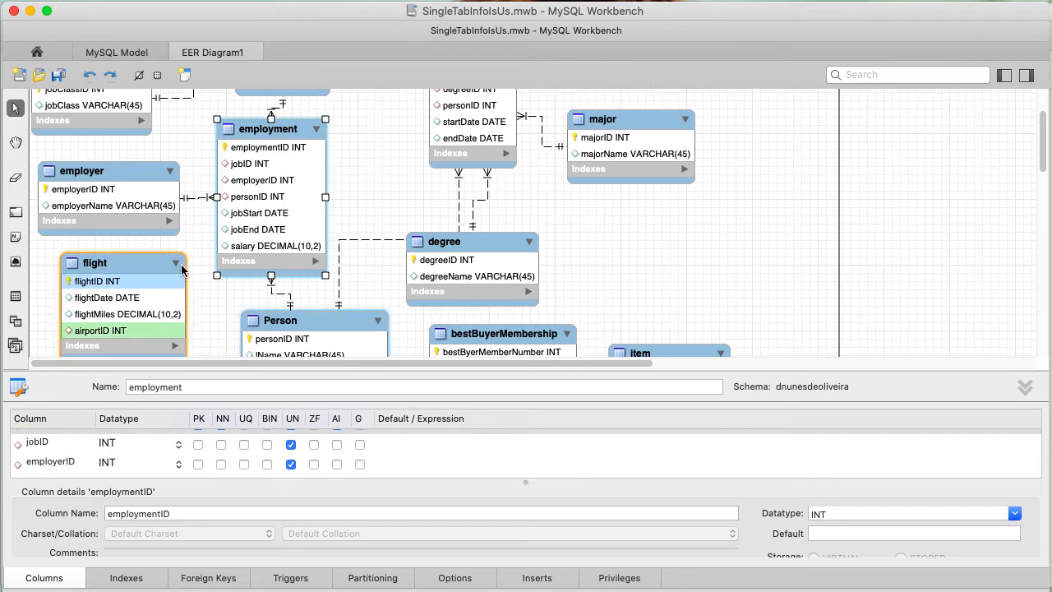
{"action": "scroll", "coordinate": [181, 263], "scroll_direction": "up", "scroll_amount": 3}
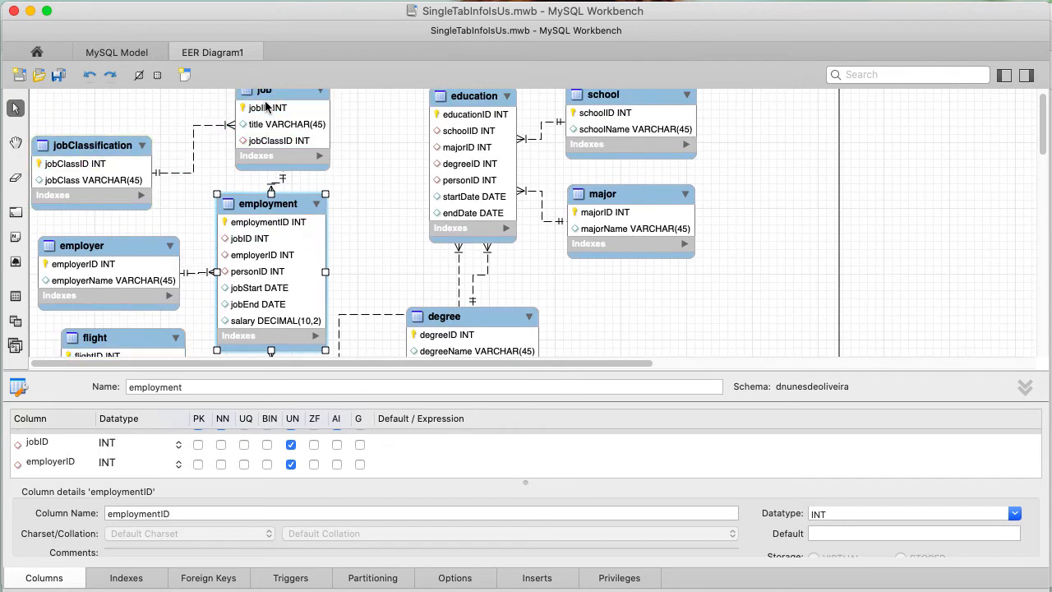
{"action": "scroll", "coordinate": [194, 246], "scroll_direction": "down", "scroll_amount": 3}
{"action": "scroll", "coordinate": [193, 241], "scroll_direction": "up", "scroll_amount": 1}
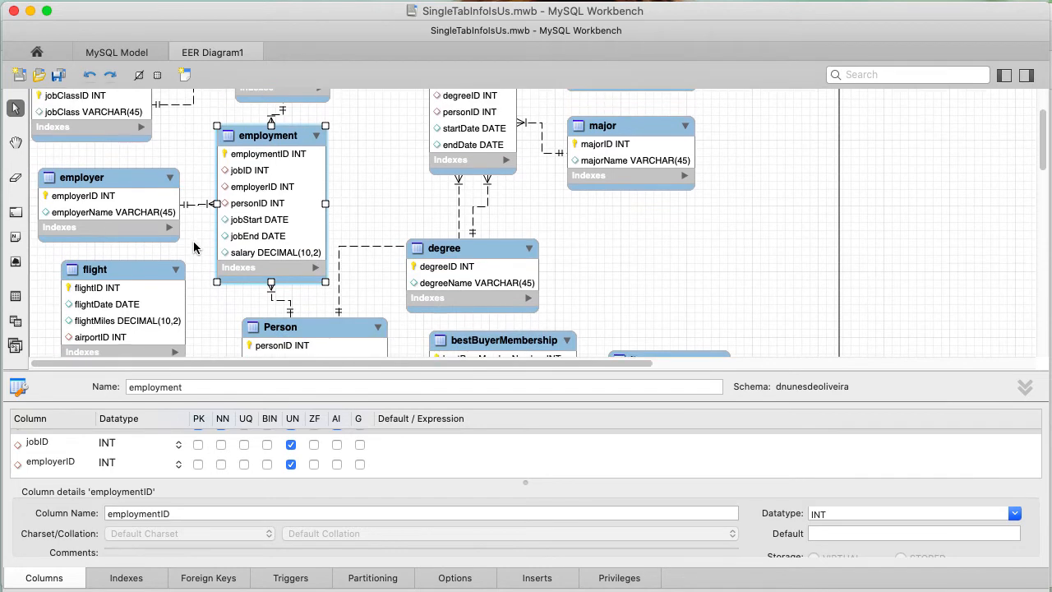
{"action": "scroll", "coordinate": [85, 461], "scroll_direction": "down", "scroll_amount": 1}
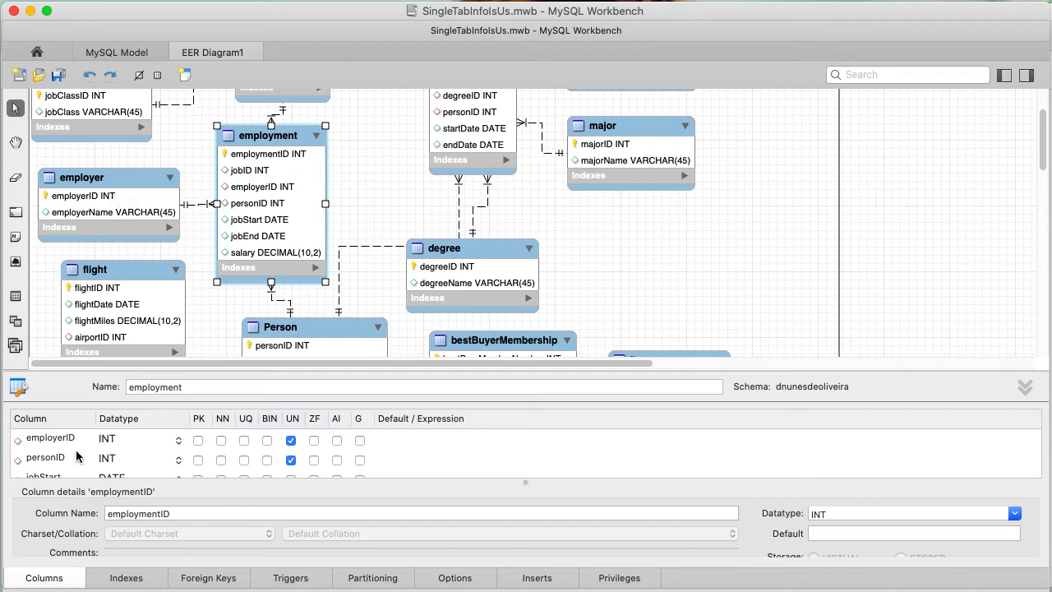
{"action": "scroll", "coordinate": [76, 448], "scroll_direction": "down", "scroll_amount": 1}
{"action": "scroll", "coordinate": [76, 449], "scroll_direction": "down", "scroll_amount": 1}
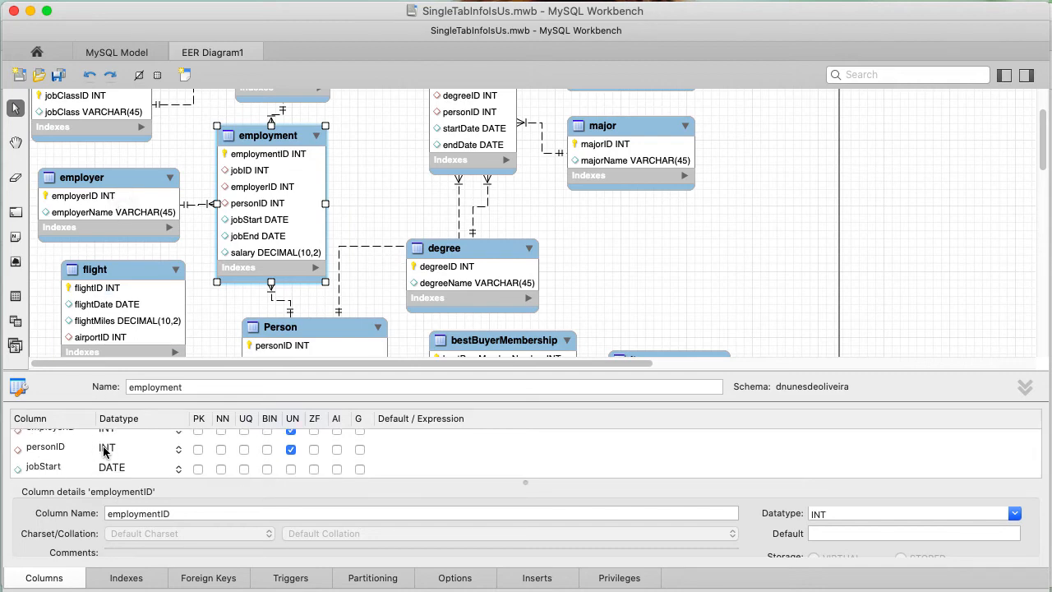
- Check the datatypes of the jobStart and jobEnd columns in the employment table
{"action": "scroll", "coordinate": [103, 451], "scroll_direction": "down", "scroll_amount": 3}
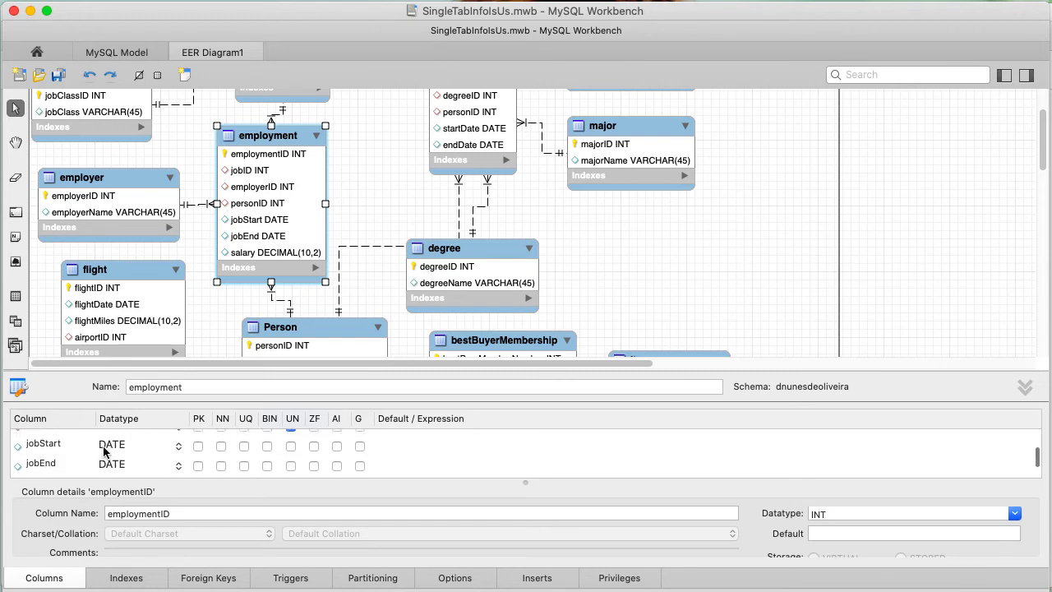
{"action": "left_click", "coordinate": [47, 441]}
{"action": "left_click", "coordinate": [46, 463]}
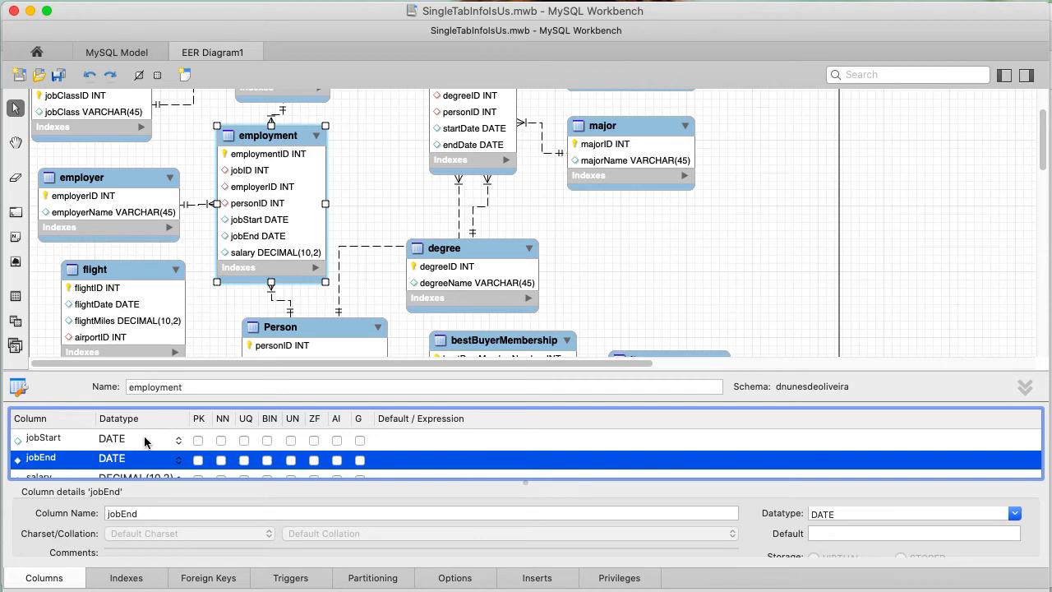
{"action": "left_click", "coordinate": [120, 447]}
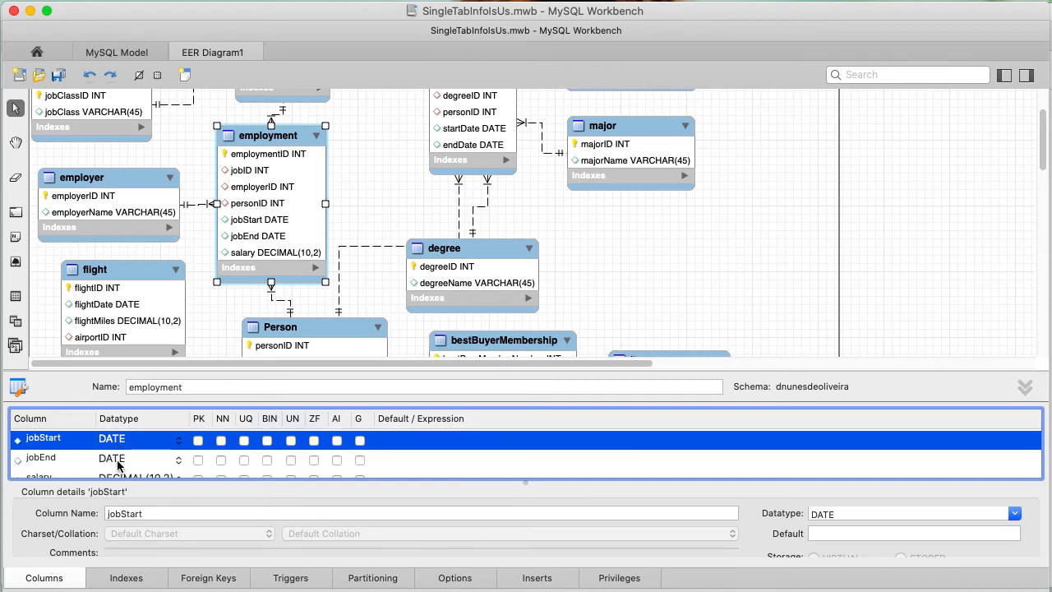
{"action": "left_click", "coordinate": [118, 465]}
{"action": "left_click", "coordinate": [121, 443]}
{"action": "left_click", "coordinate": [123, 465]}
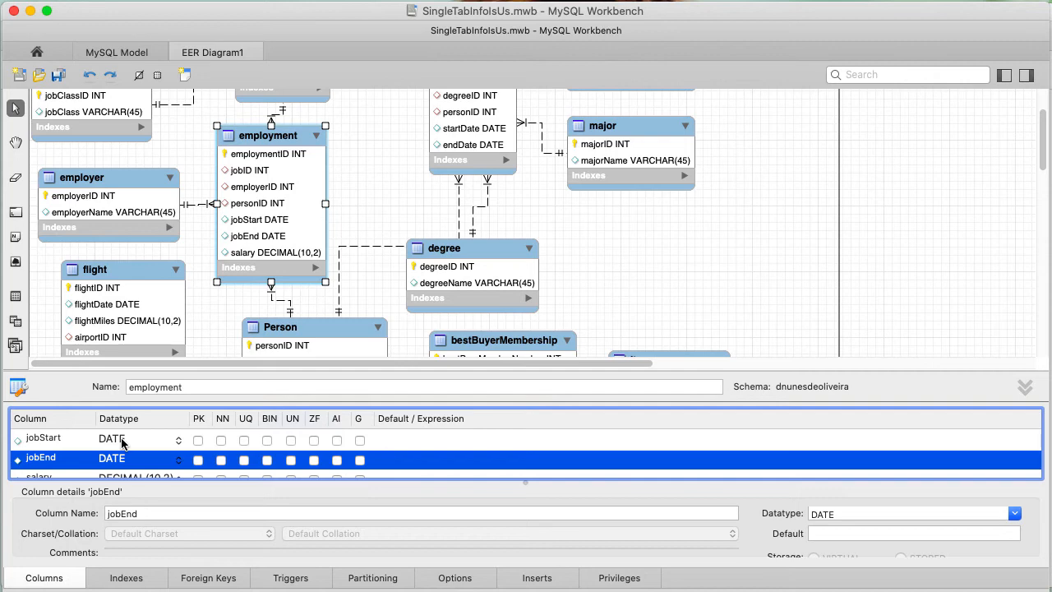
- Review the datatype choices for the employment table's salary column without changing it, and deselect the table
{"action": "scroll", "coordinate": [122, 444], "scroll_direction": "down", "scroll_amount": 2}
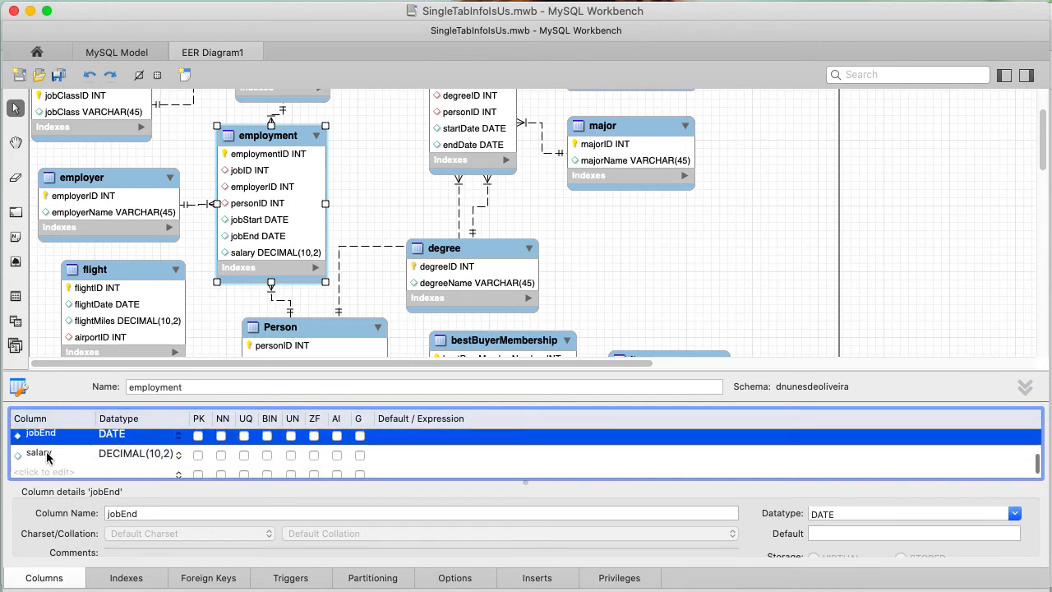
{"action": "left_click", "coordinate": [46, 458]}
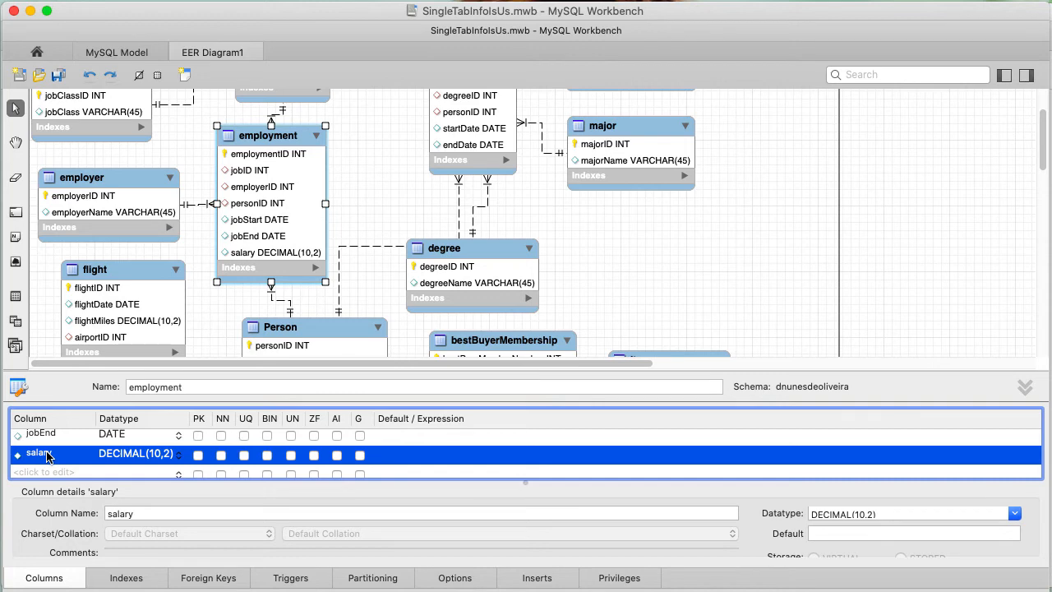
{"action": "left_click", "coordinate": [179, 457]}
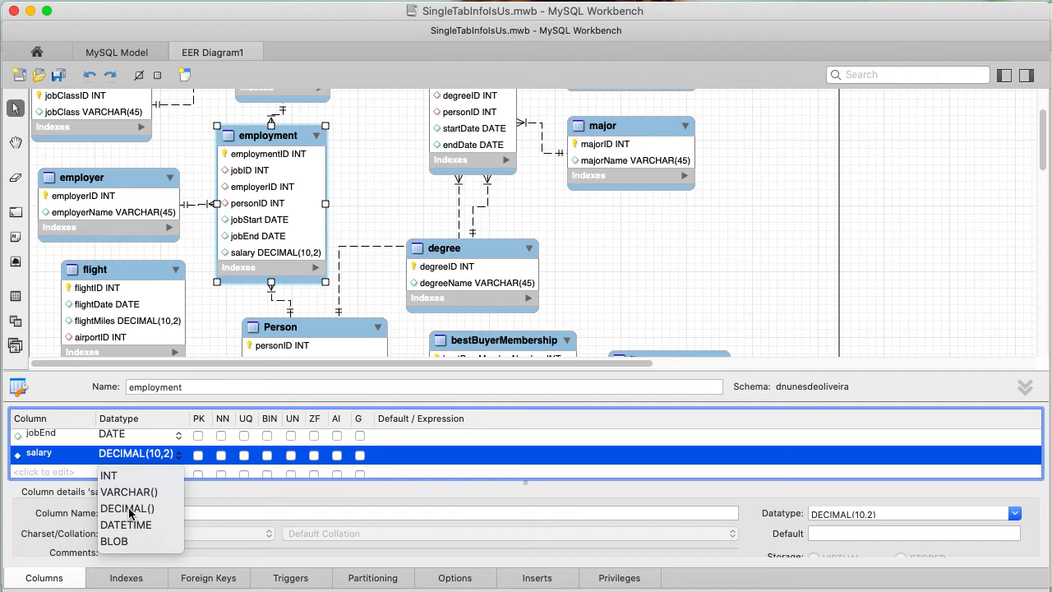
{"action": "left_click", "coordinate": [76, 381]}
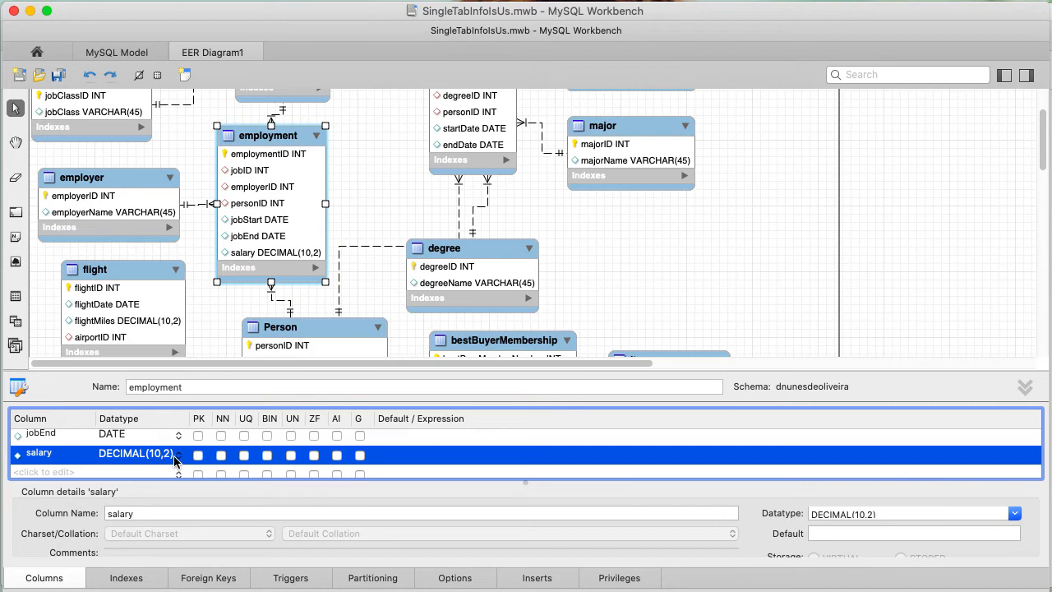
{"action": "left_click", "coordinate": [213, 327]}
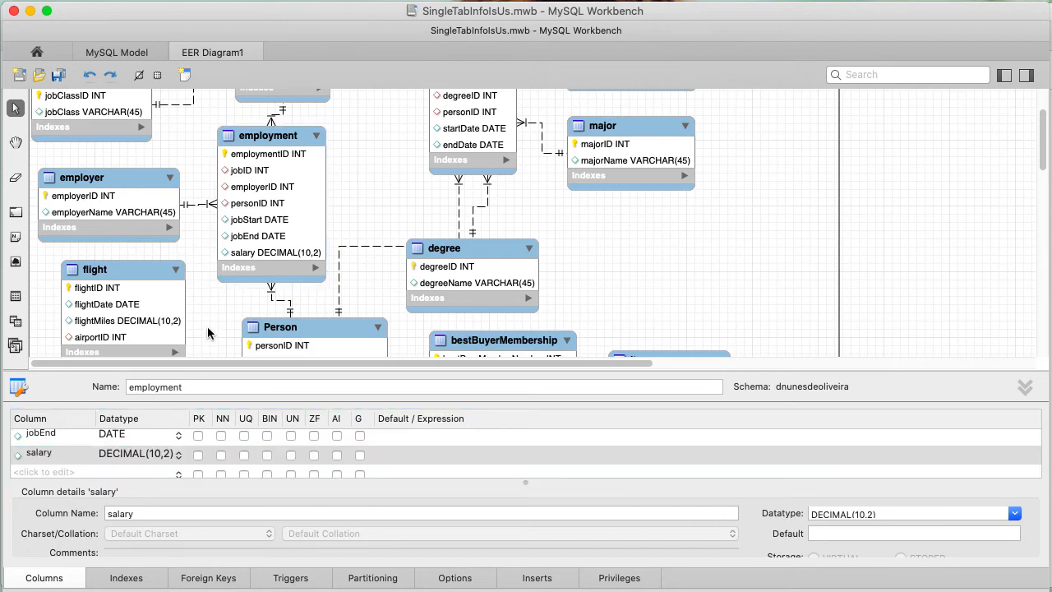
{"action": "scroll", "coordinate": [205, 342], "scroll_direction": "down", "scroll_amount": 3}
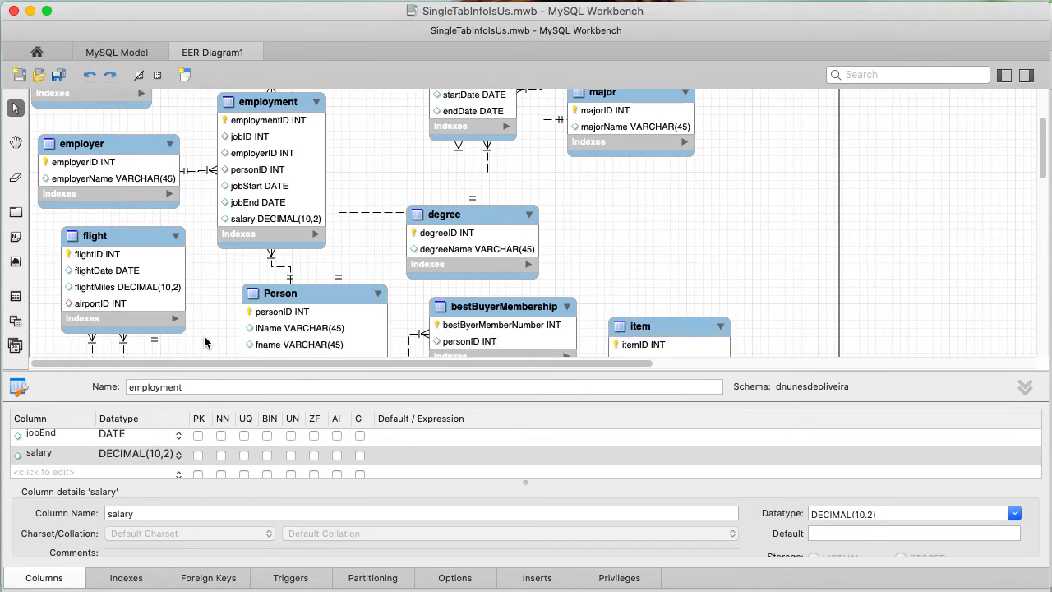
{"action": "scroll", "coordinate": [198, 310], "scroll_direction": "up", "scroll_amount": 1}
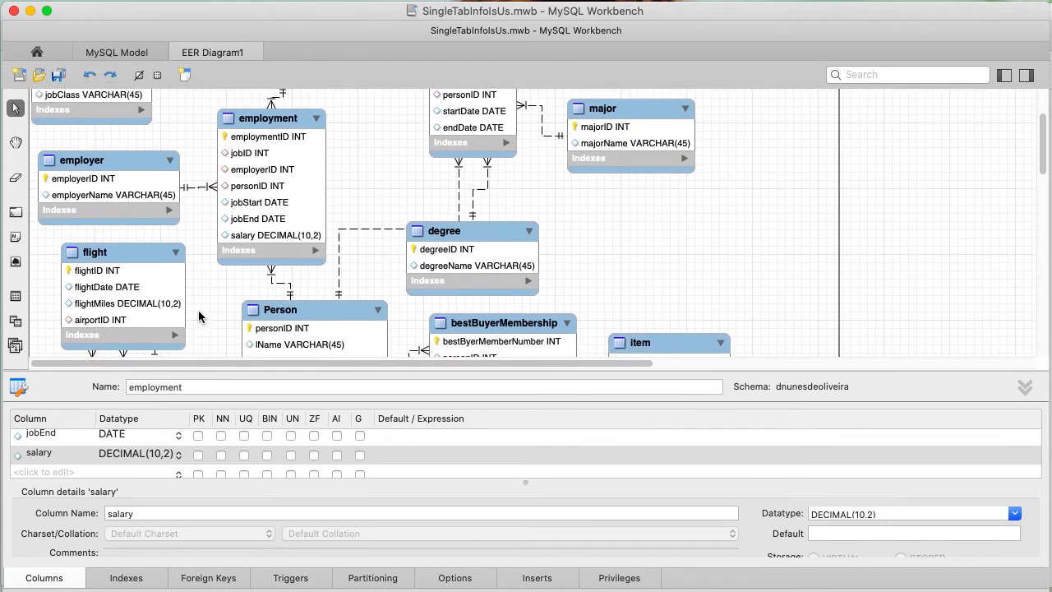
- Switch to the project PDF and examine the relationships around the Person and Flight entities in its ER diagram
{"action": "scroll", "coordinate": [198, 310], "scroll_direction": "down", "scroll_amount": 2}
{"action": "key", "text": "super+Tab"}
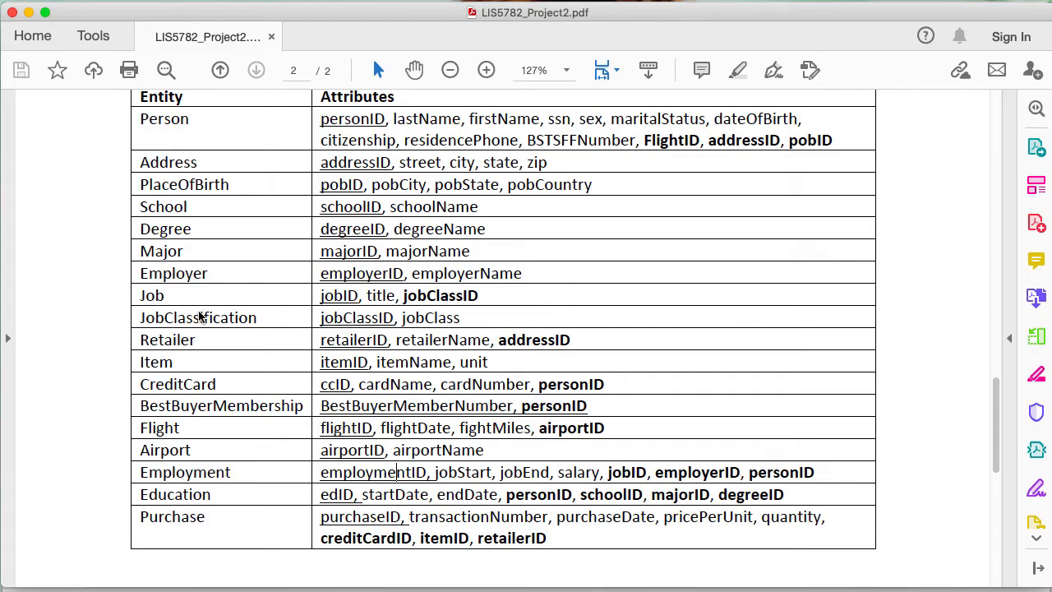
{"action": "scroll", "coordinate": [199, 317], "scroll_direction": "up", "scroll_amount": 10}
{"action": "scroll", "coordinate": [201, 317], "scroll_direction": "up", "scroll_amount": 5}
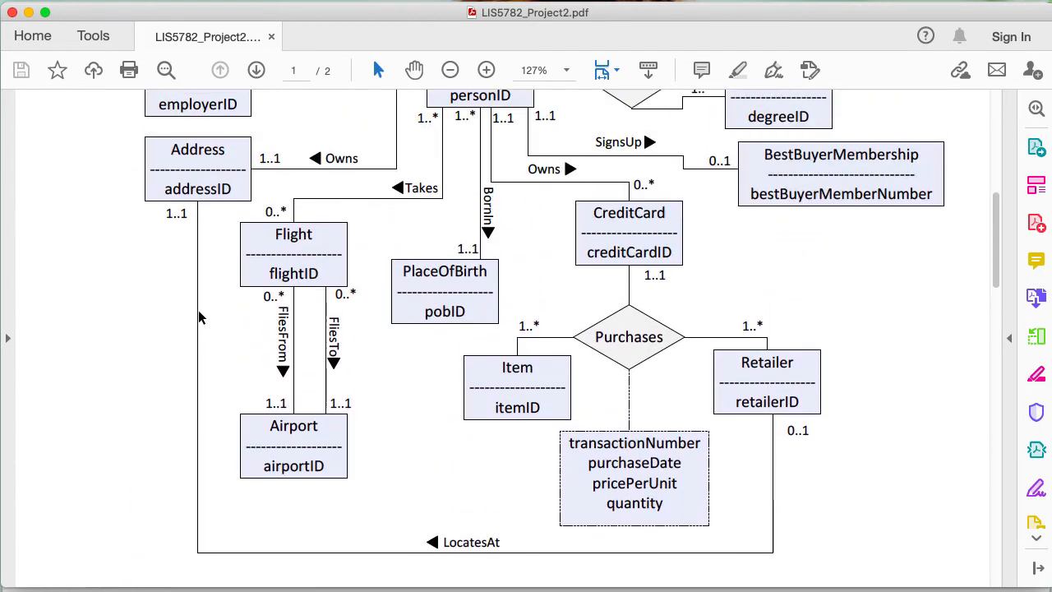
{"action": "scroll", "coordinate": [198, 310], "scroll_direction": "up", "scroll_amount": 2}
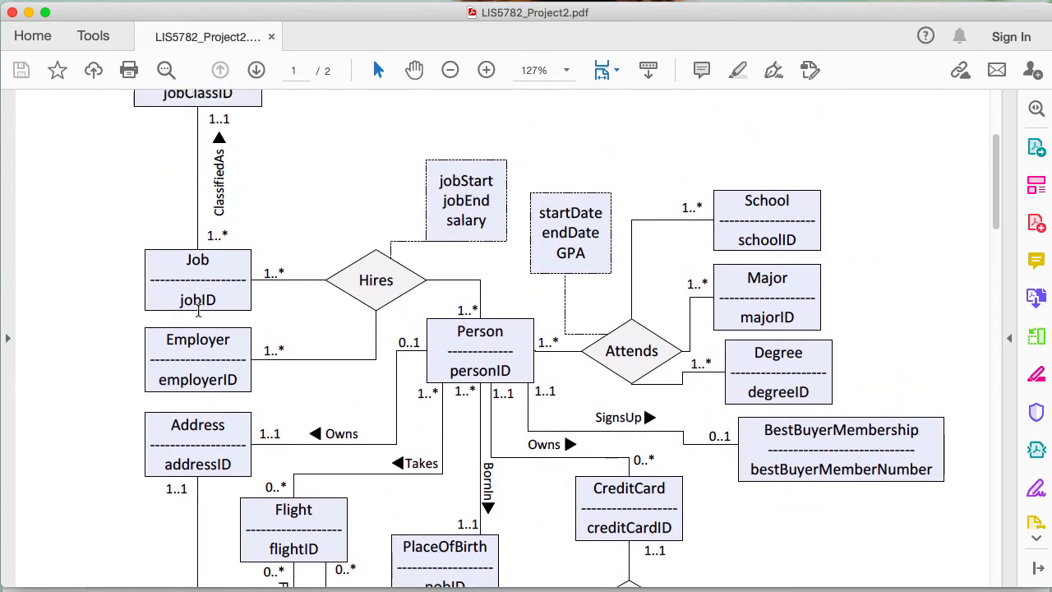
{"action": "scroll", "coordinate": [198, 310], "scroll_direction": "down", "scroll_amount": 1}
{"action": "scroll", "coordinate": [199, 310], "scroll_direction": "down", "scroll_amount": 3}
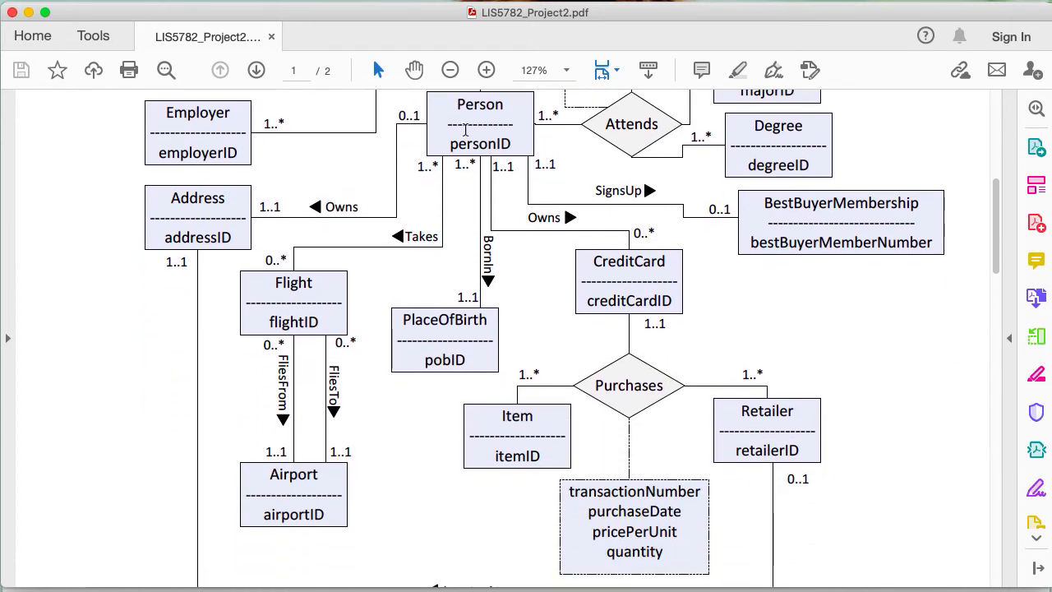
- Return to MySQL Workbench and trace the relationship line joining the flight table to the Person table's flightID column
{"action": "key", "text": "super+Tab"}
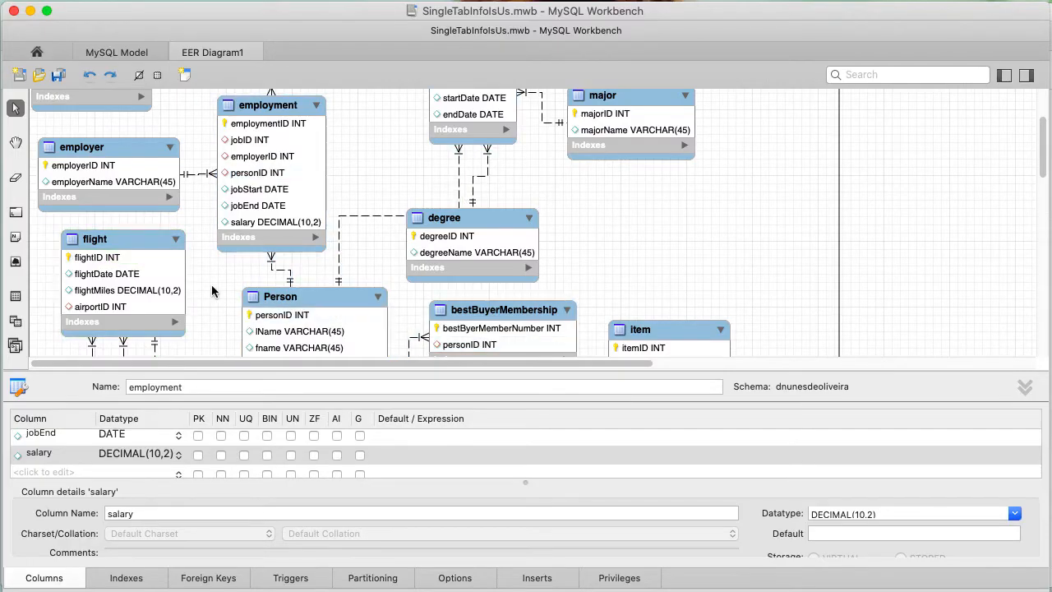
{"action": "scroll", "coordinate": [216, 282], "scroll_direction": "down", "scroll_amount": 5}
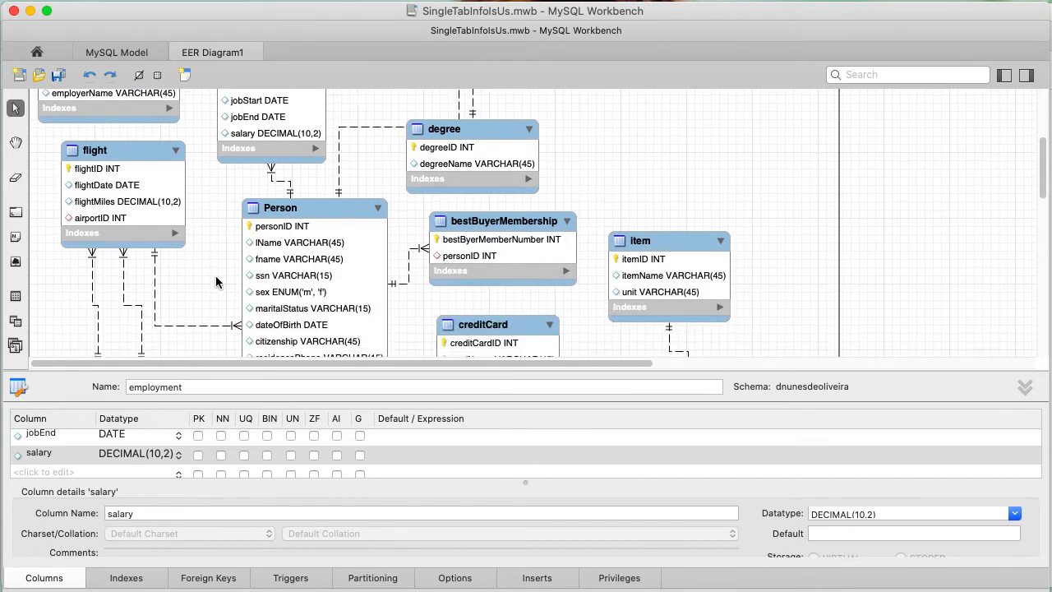
{"action": "scroll", "coordinate": [228, 257], "scroll_direction": "down", "scroll_amount": 1}
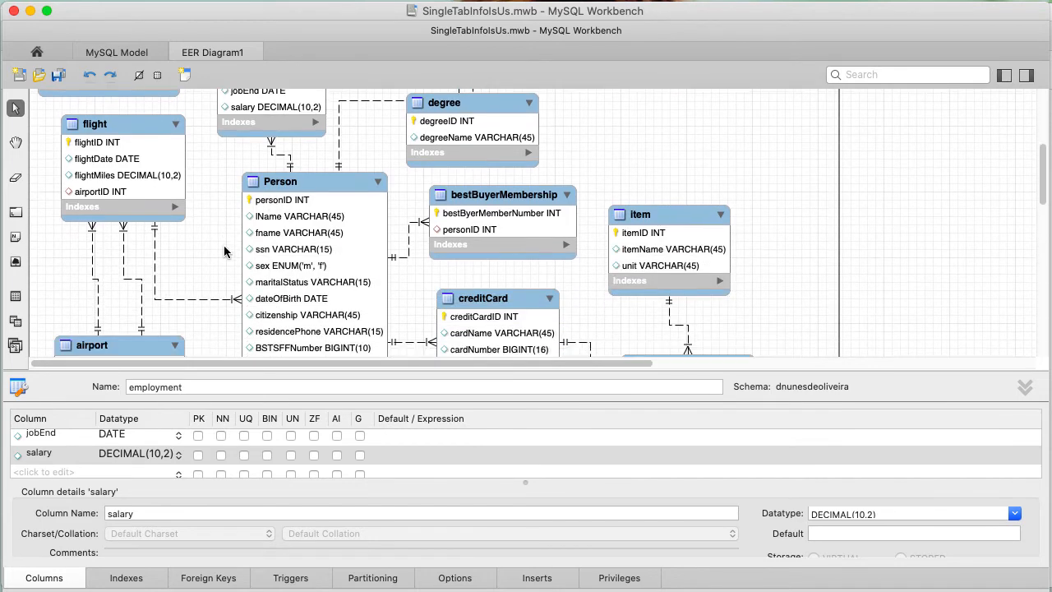
{"action": "scroll", "coordinate": [185, 300], "scroll_direction": "down", "scroll_amount": 2}
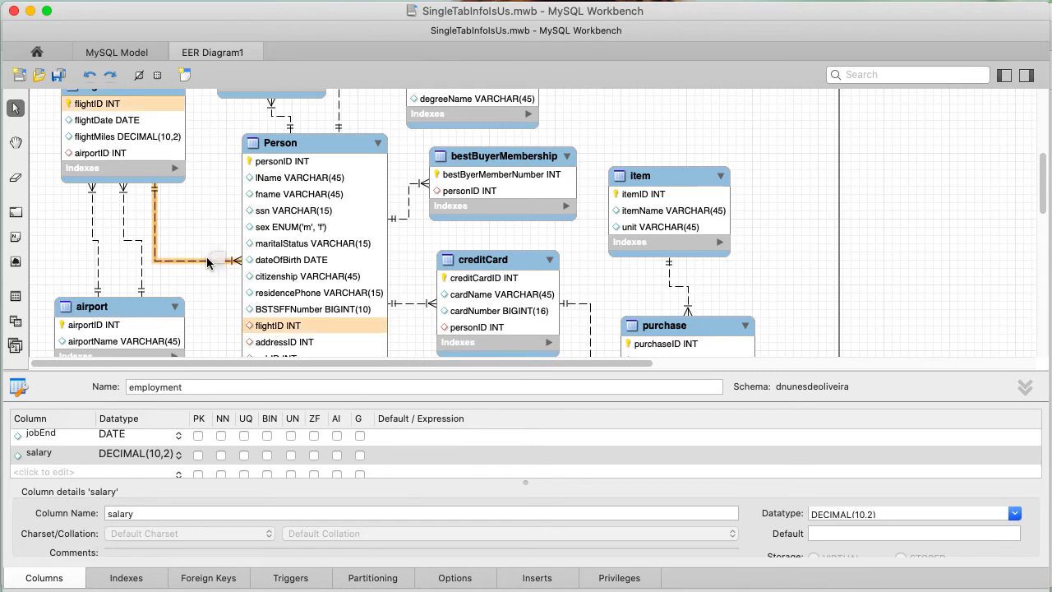
{"action": "scroll", "coordinate": [208, 304], "scroll_direction": "down", "scroll_amount": 2}
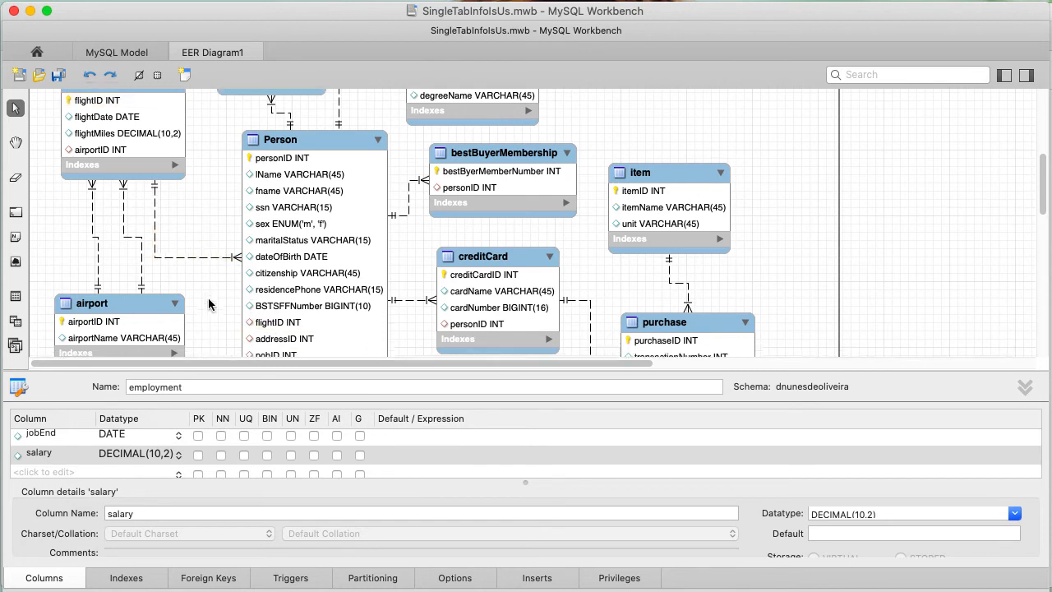
{"action": "scroll", "coordinate": [139, 226], "scroll_direction": "up", "scroll_amount": 3}
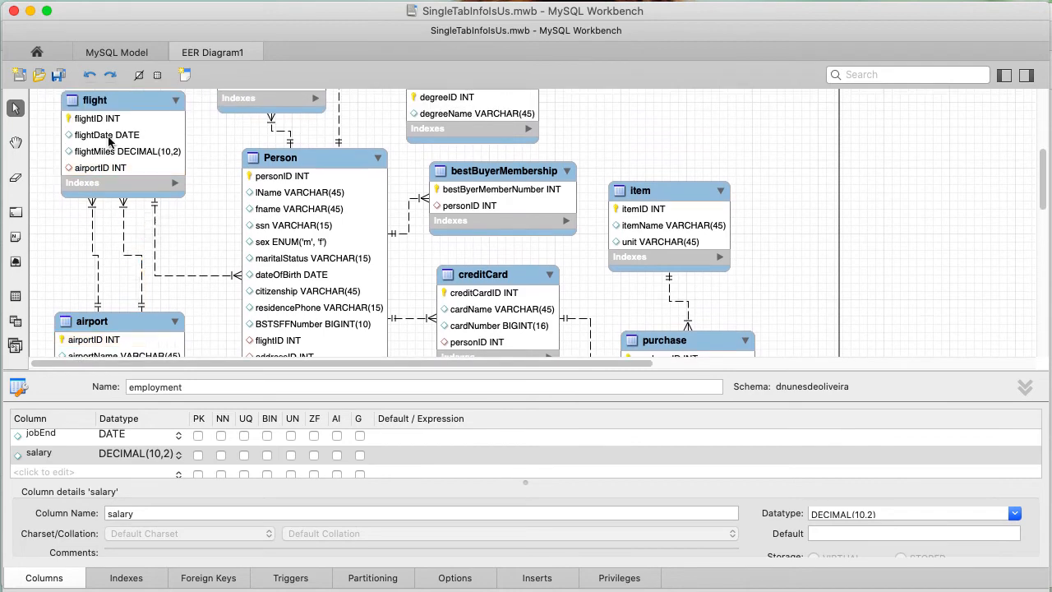
- Examine the flight table's columns and the airport table it is linked to
{"action": "left_click", "coordinate": [108, 104]}
{"action": "scroll", "coordinate": [134, 271], "scroll_direction": "down", "scroll_amount": 1}
{"action": "left_click", "coordinate": [125, 309]}
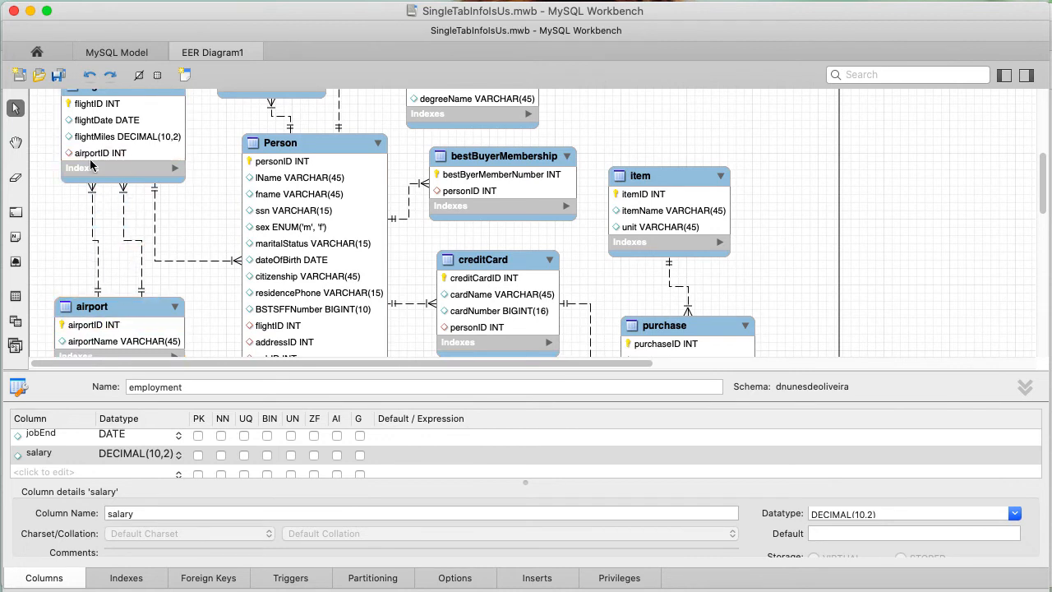
- Switch to the project PDF and check the FliesFrom and FliesTo relationships between Flight and Airport
{"action": "key", "text": "super+Tab"}
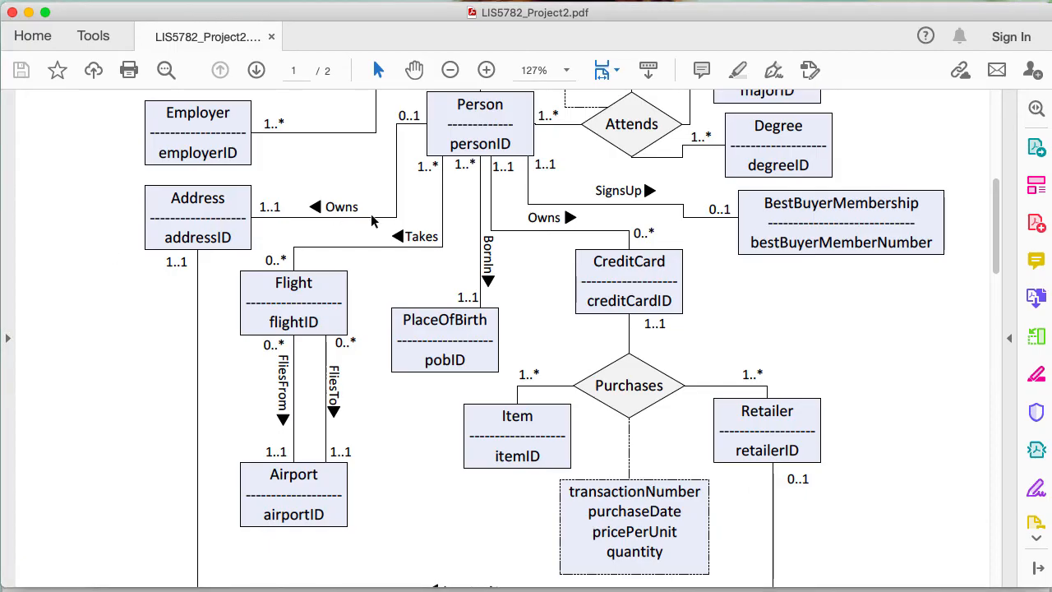
{"action": "scroll", "coordinate": [393, 229], "scroll_direction": "up", "scroll_amount": 8}
{"action": "scroll", "coordinate": [393, 227], "scroll_direction": "down", "scroll_amount": 10}
{"action": "scroll", "coordinate": [391, 224], "scroll_direction": "down", "scroll_amount": 1}
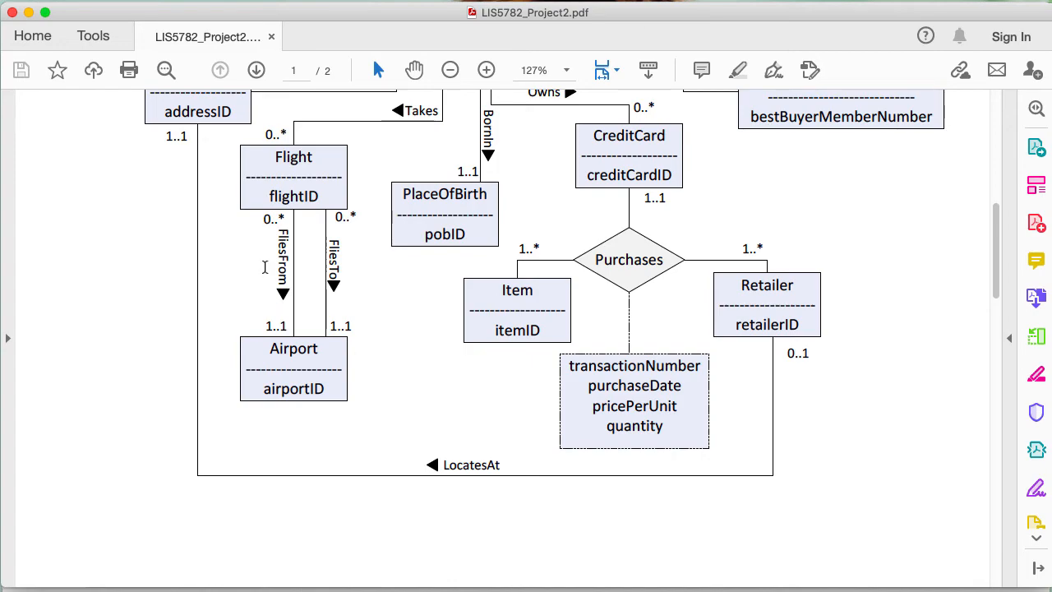
- Return to MySQL Workbench and check the airportID foreign key column in the flight table
{"action": "key", "text": "super+Tab"}
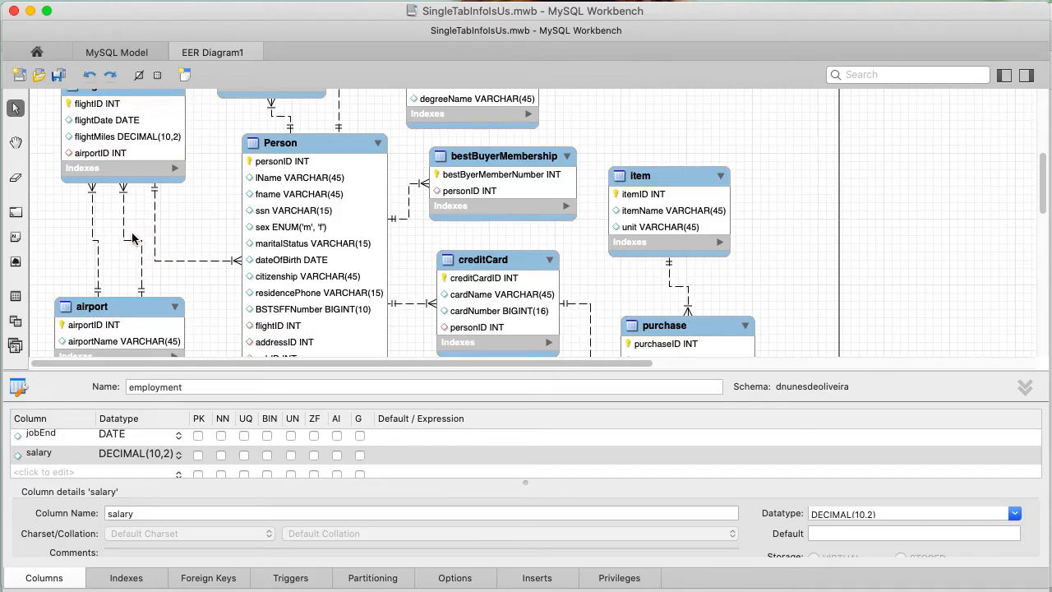
{"action": "scroll", "coordinate": [103, 226], "scroll_direction": "up", "scroll_amount": 2}
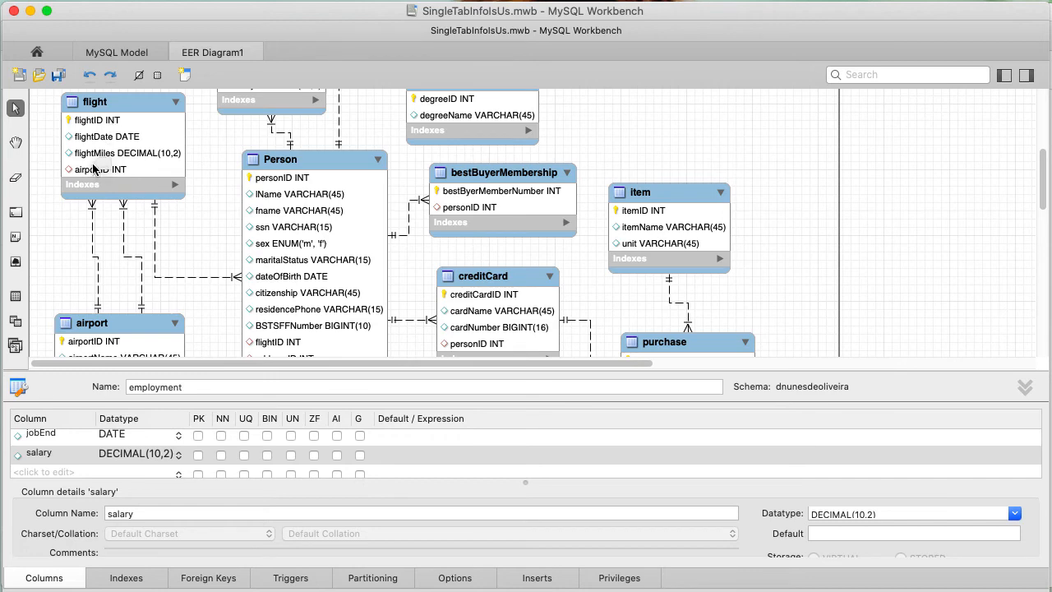
{"action": "scroll", "coordinate": [46, 137], "scroll_direction": "up", "scroll_amount": 1}
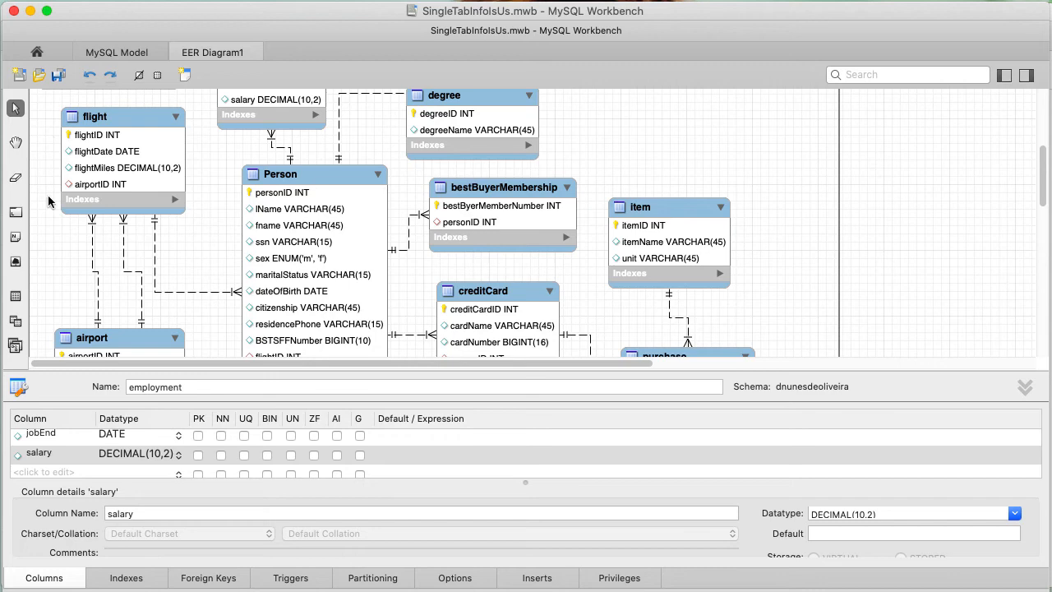
{"action": "scroll", "coordinate": [58, 264], "scroll_direction": "down", "scroll_amount": 3}
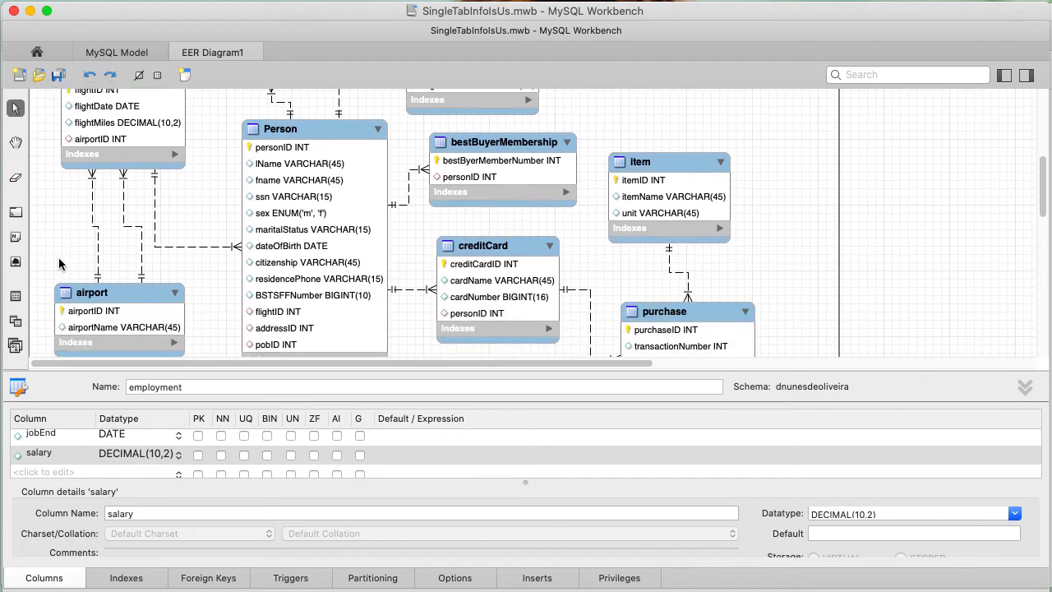
- Trace the two separate relationship lines joining the flight and airport tables through airportID
{"action": "left_click", "coordinate": [97, 296]}
{"action": "scroll", "coordinate": [97, 297], "scroll_direction": "up", "scroll_amount": 1}
{"action": "scroll", "coordinate": [98, 298], "scroll_direction": "up", "scroll_amount": 3}
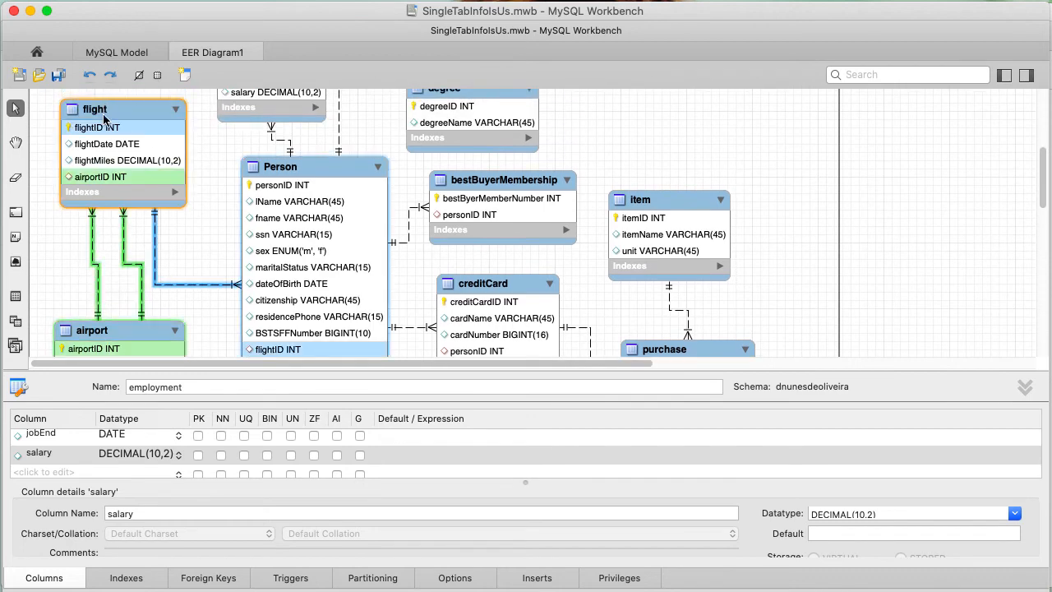
{"action": "left_click", "coordinate": [100, 269]}
{"action": "scroll", "coordinate": [114, 309], "scroll_direction": "down", "scroll_amount": 1}
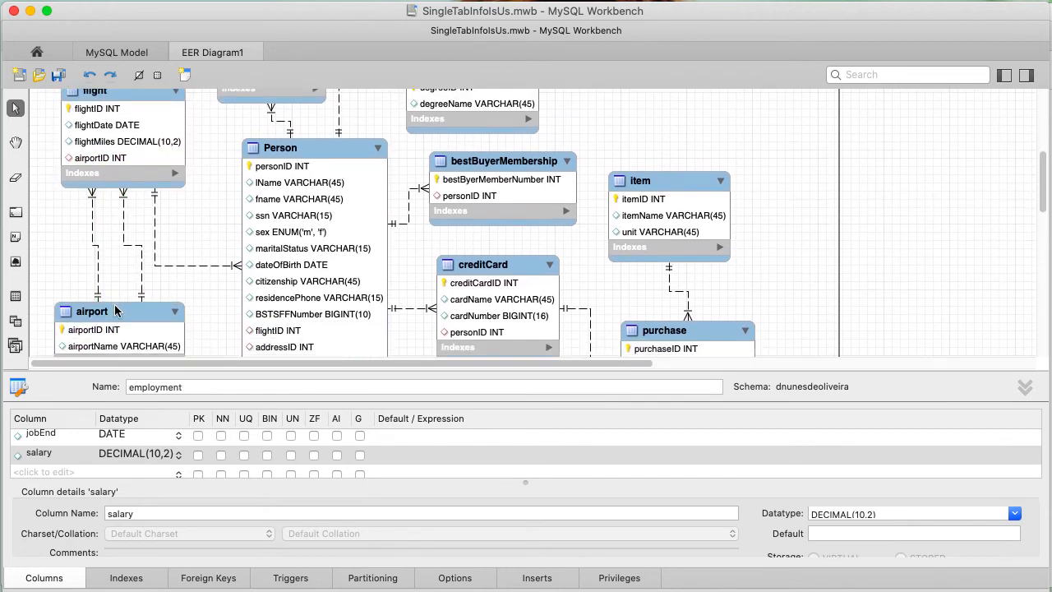
{"action": "scroll", "coordinate": [114, 309], "scroll_direction": "up", "scroll_amount": 1}
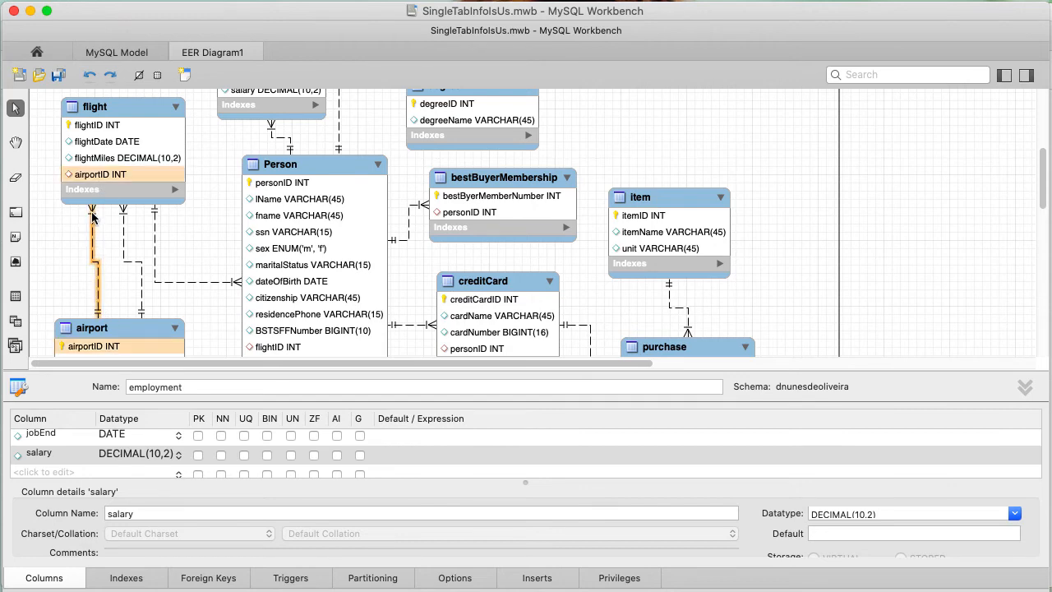
{"action": "scroll", "coordinate": [111, 206], "scroll_direction": "up", "scroll_amount": 1}
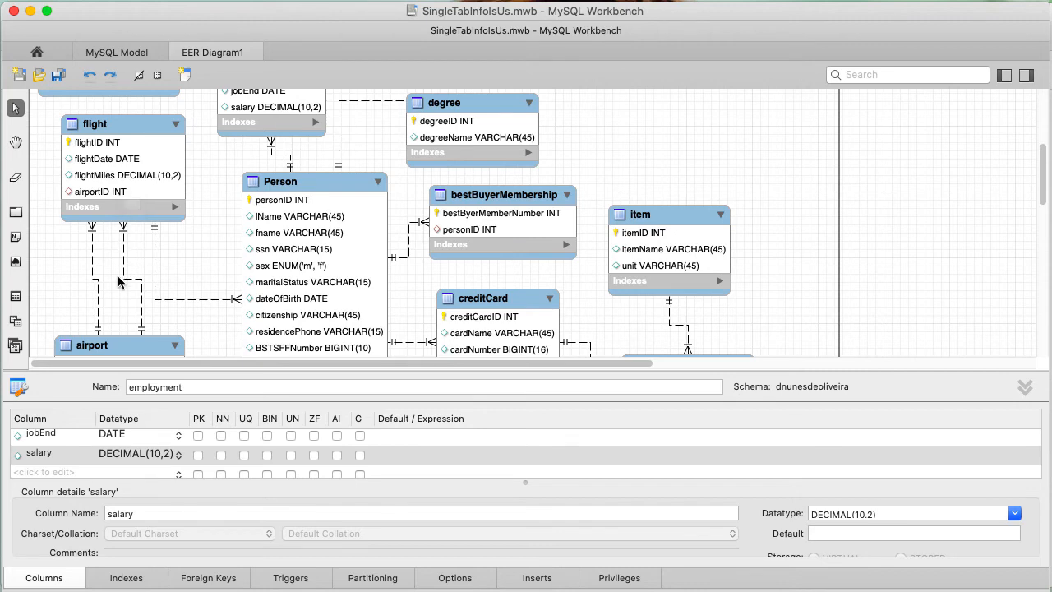
{"action": "scroll", "coordinate": [179, 298], "scroll_direction": "down", "scroll_amount": 3}
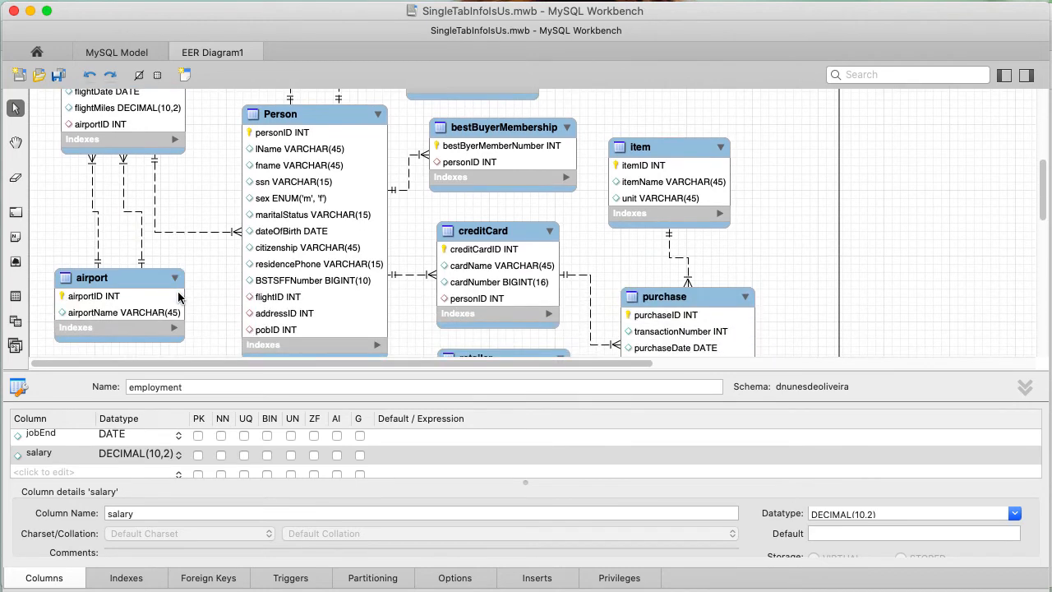
- Open the Person table for editing and review its column datatypes and flags, including the sex column
{"action": "scroll", "coordinate": [315, 175], "scroll_direction": "up", "scroll_amount": 1}
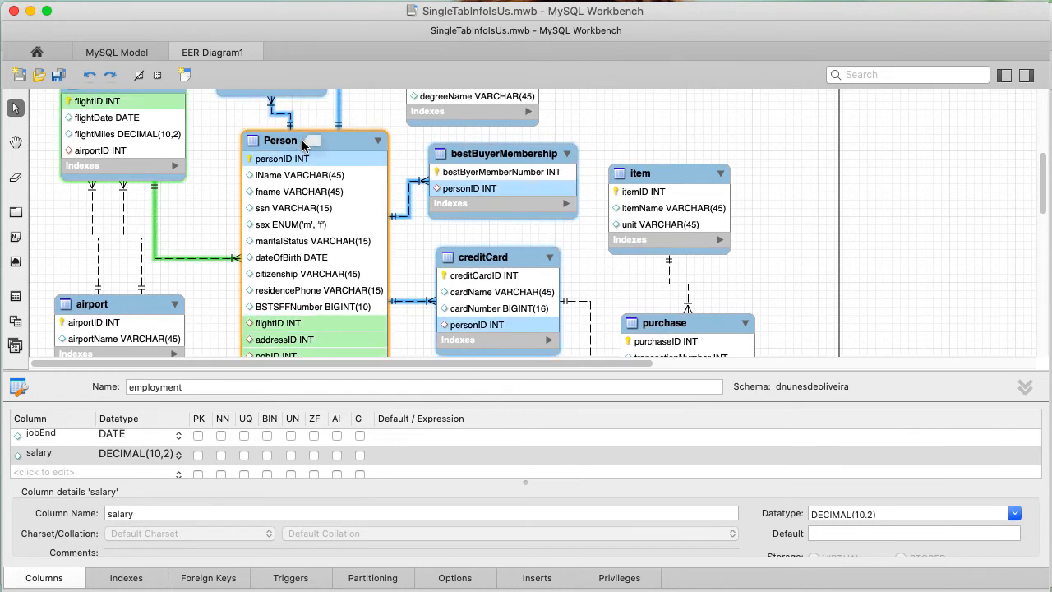
{"action": "double_click", "coordinate": [303, 146]}
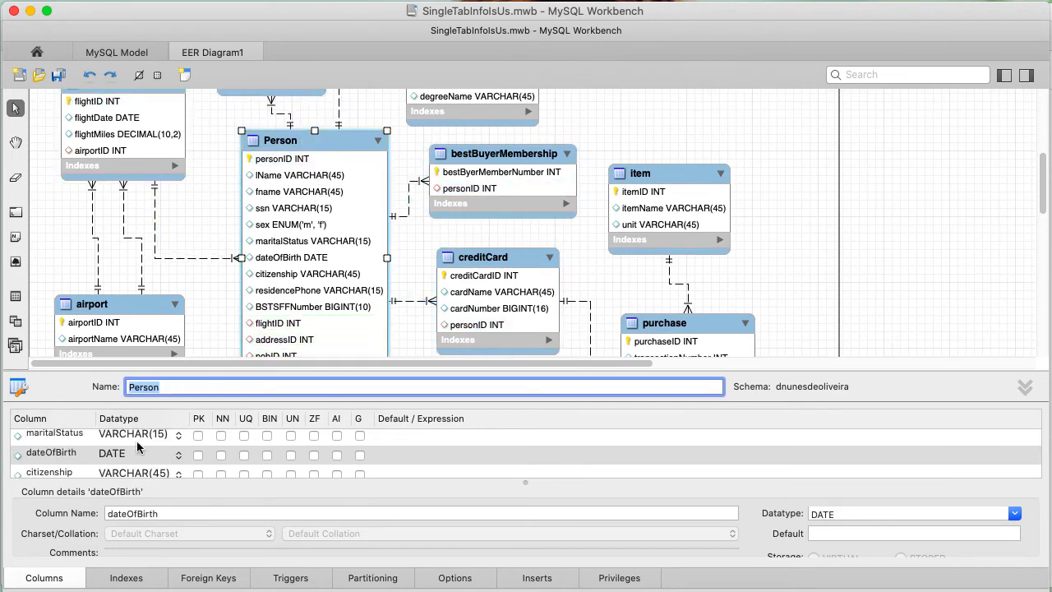
{"action": "scroll", "coordinate": [130, 461], "scroll_direction": "down", "scroll_amount": 5}
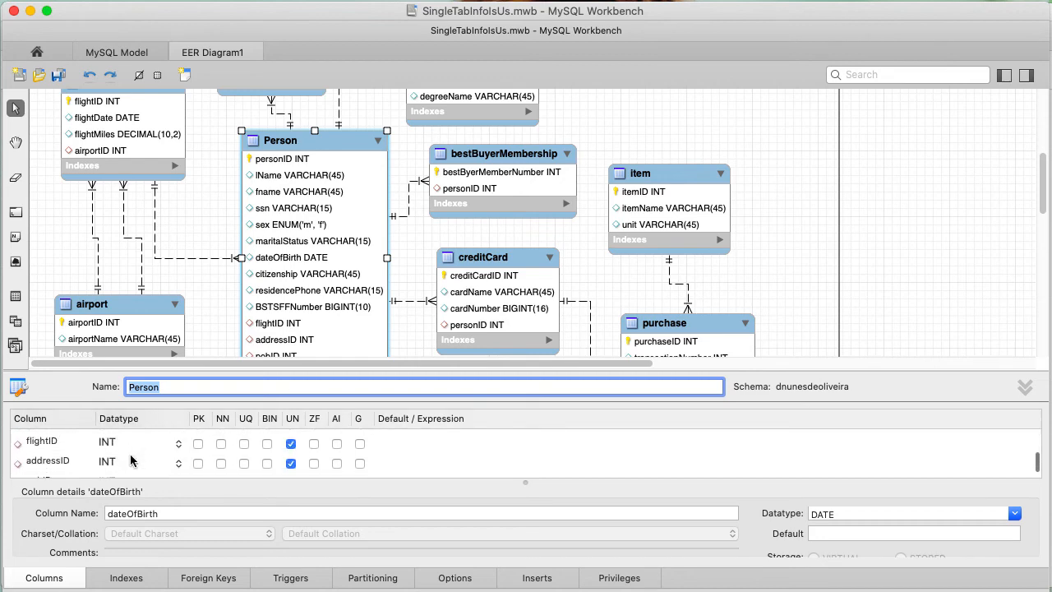
{"action": "scroll", "coordinate": [130, 460], "scroll_direction": "up", "scroll_amount": 8}
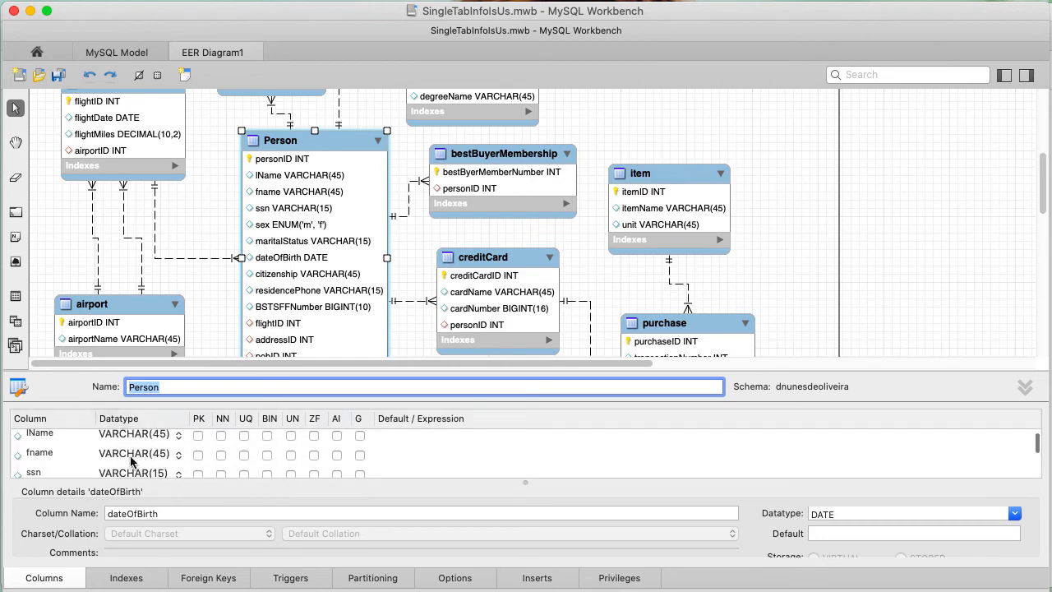
{"action": "scroll", "coordinate": [131, 461], "scroll_direction": "down", "scroll_amount": 2}
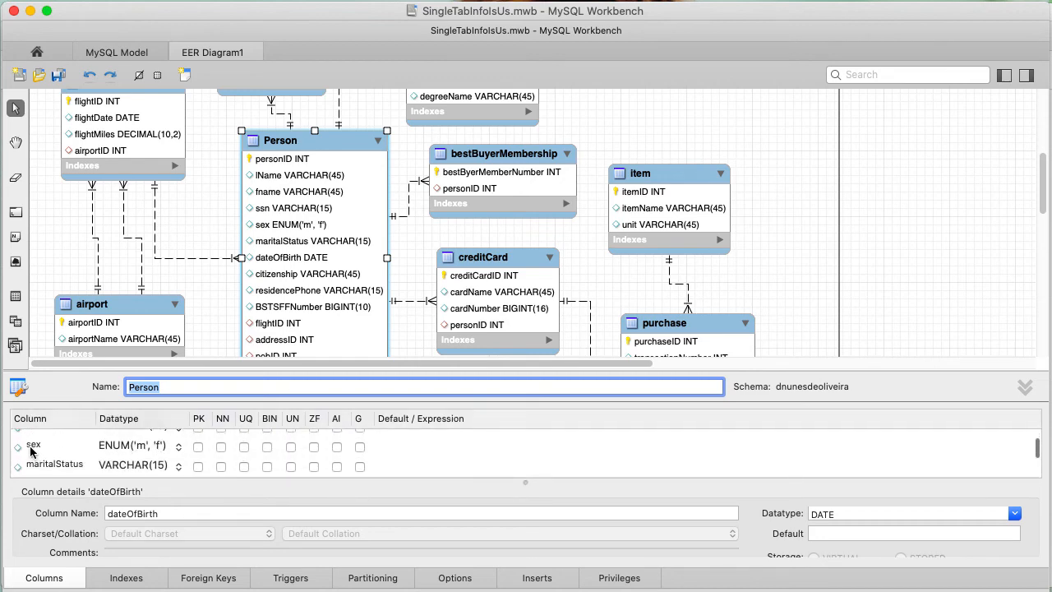
- Add 'others' to the Person table's sex column datatype as a third ENUM value after 'm' and 'f'
{"action": "left_click", "coordinate": [125, 450]}
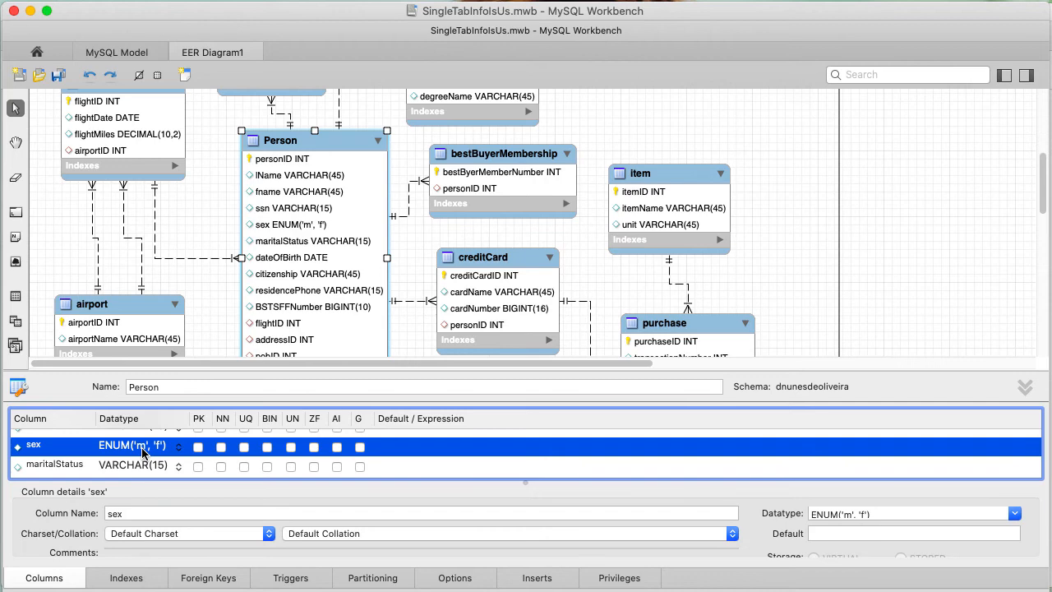
{"action": "double_click", "coordinate": [142, 452]}
{"action": "left_click", "coordinate": [141, 447]}
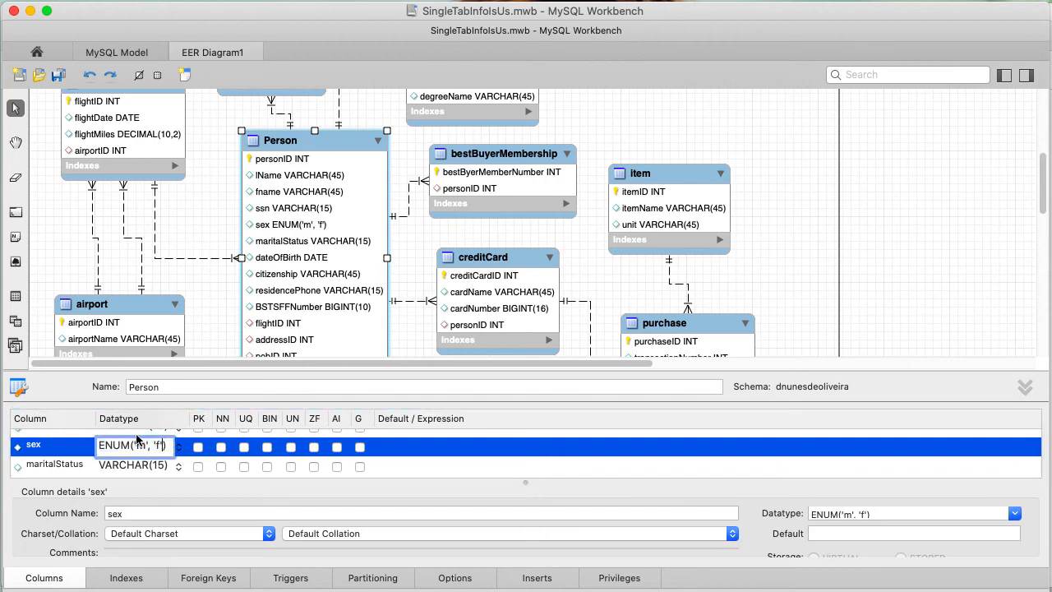
{"action": "type", "text": ", 'others'"}
{"action": "key", "text": "Return"}
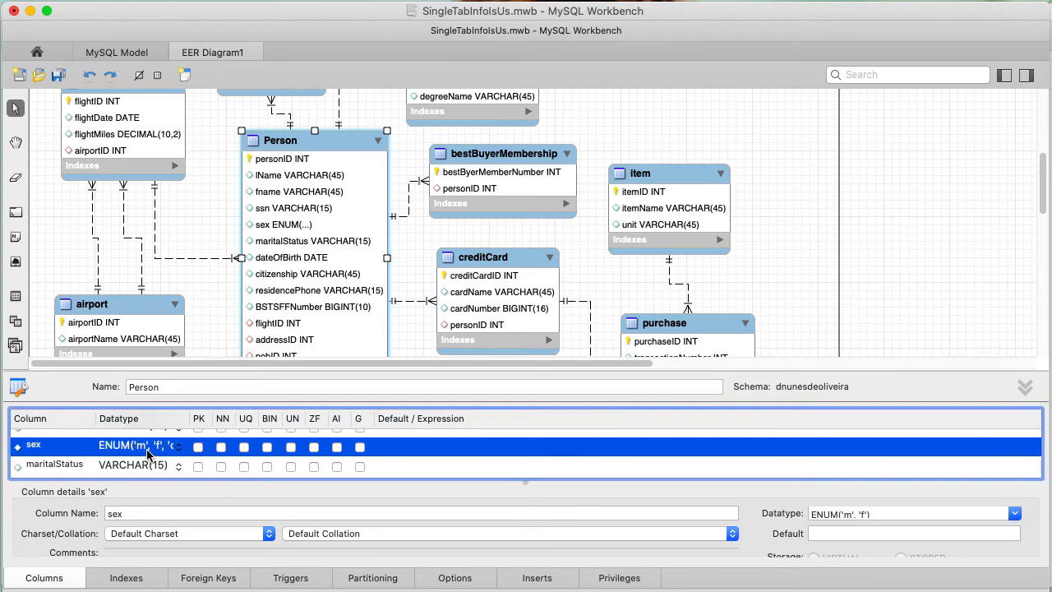
- Remove 'others' from the sex column's datatype, leaving ENUM('m', 'f'), and deselect the Person table
{"action": "double_click", "coordinate": [148, 447]}
{"action": "key", "text": "Right"}
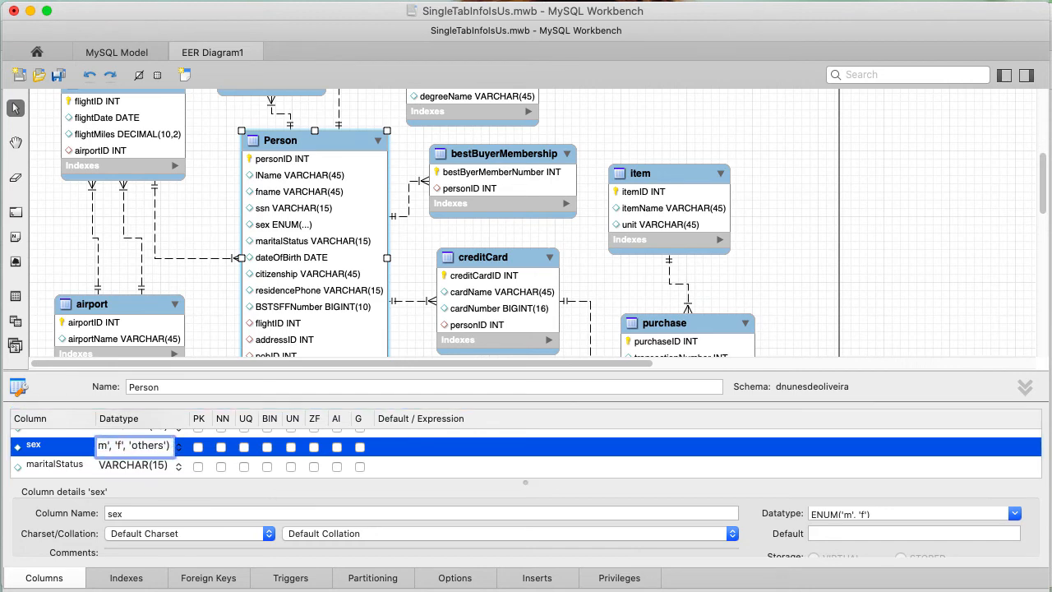
{"action": "key", "text": "BackSpace"}
{"action": "key", "text": "BackSpace"}
{"action": "key", "text": "BackSpace"}
{"action": "key", "text": "BackSpace"}
{"action": "key", "text": "BackSpace"}
{"action": "key", "text": "BackSpace"}
{"action": "key", "text": "BackSpace"}
{"action": "key", "text": "BackSpace"}
{"action": "key", "text": "BackSpace"}
{"action": "key", "text": "BackSpace"}
{"action": "key", "text": "Return"}
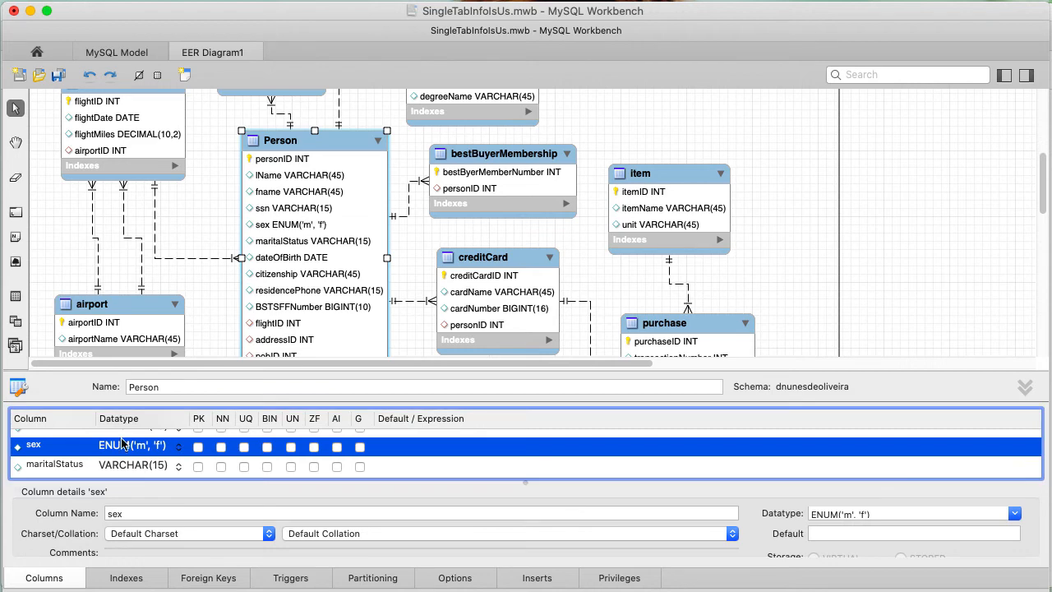
{"action": "left_click", "coordinate": [208, 310]}
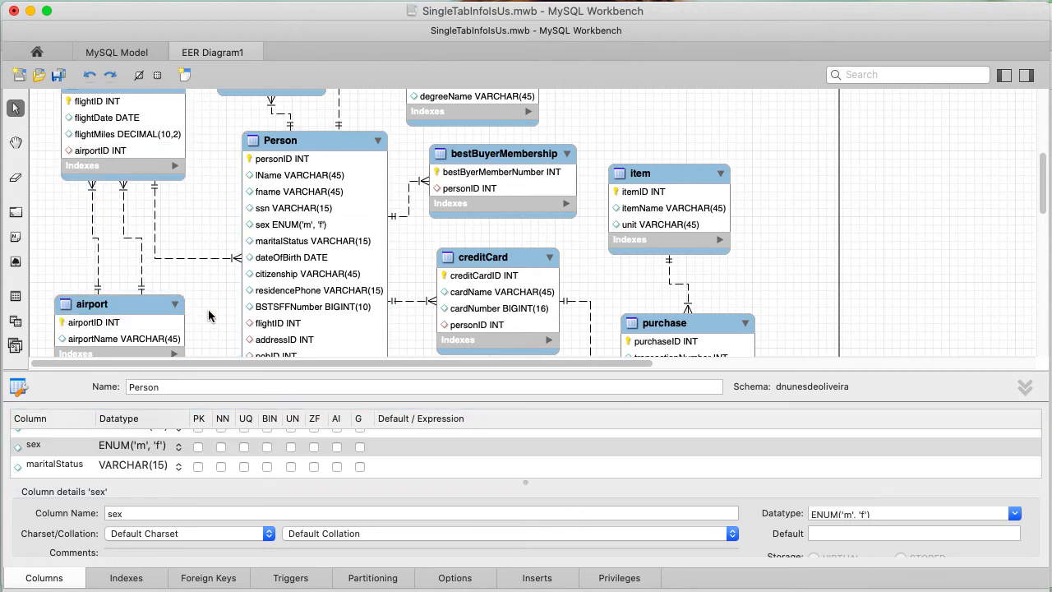
- Switch to the LIS5782_Project2 PDF and review the Person, Flight, Airport and neighbouring entities with their relationship cardinalities
{"action": "scroll", "coordinate": [208, 309], "scroll_direction": "down", "scroll_amount": 2}
{"action": "scroll", "coordinate": [210, 315], "scroll_direction": "down", "scroll_amount": 5}
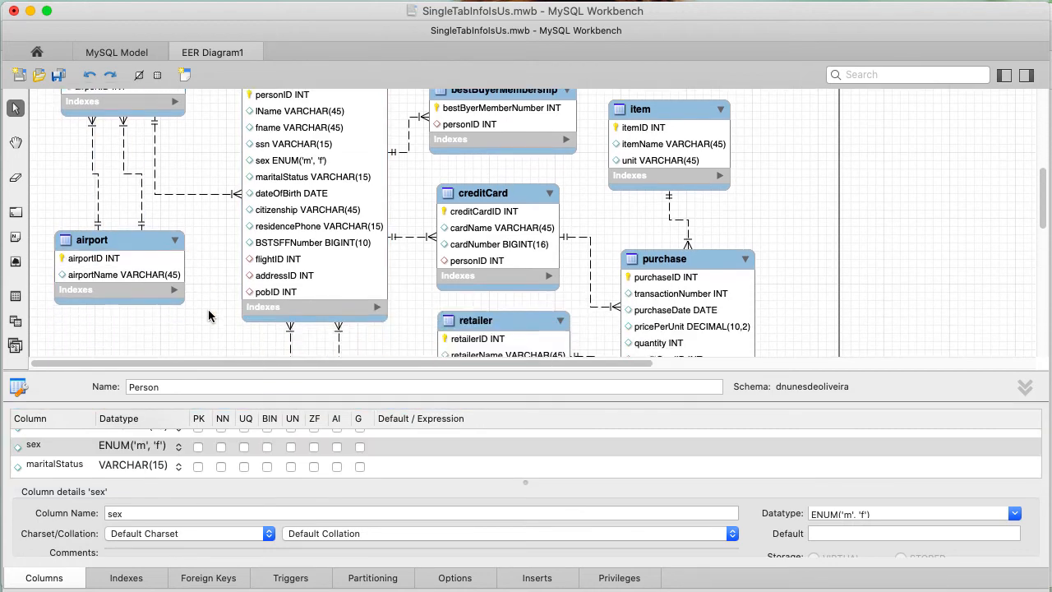
{"action": "key", "text": "super+Tab"}
{"action": "scroll", "coordinate": [372, 218], "scroll_direction": "up", "scroll_amount": 10}
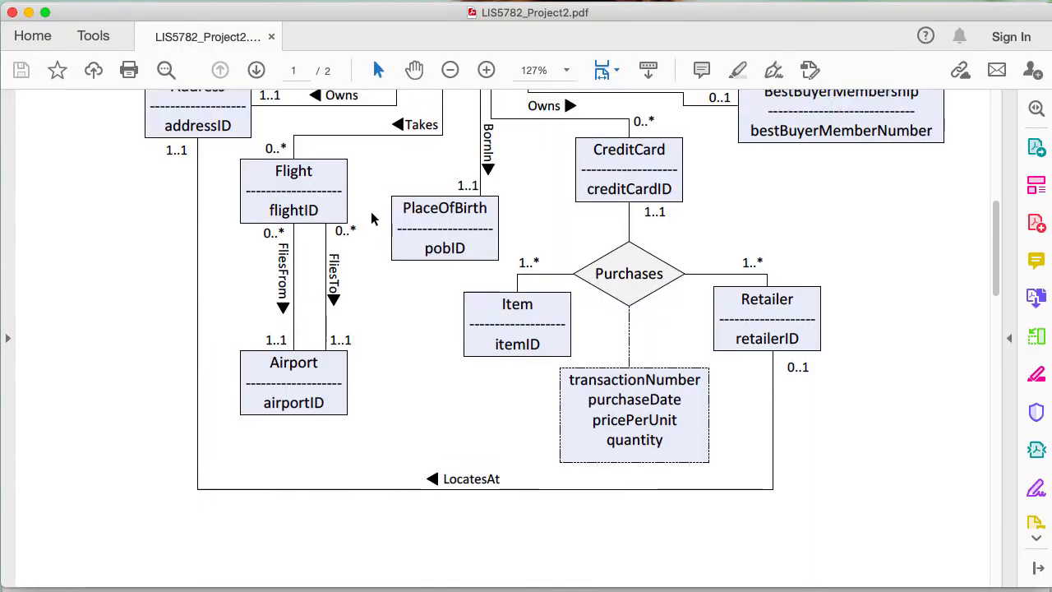
{"action": "scroll", "coordinate": [372, 218], "scroll_direction": "up", "scroll_amount": 1}
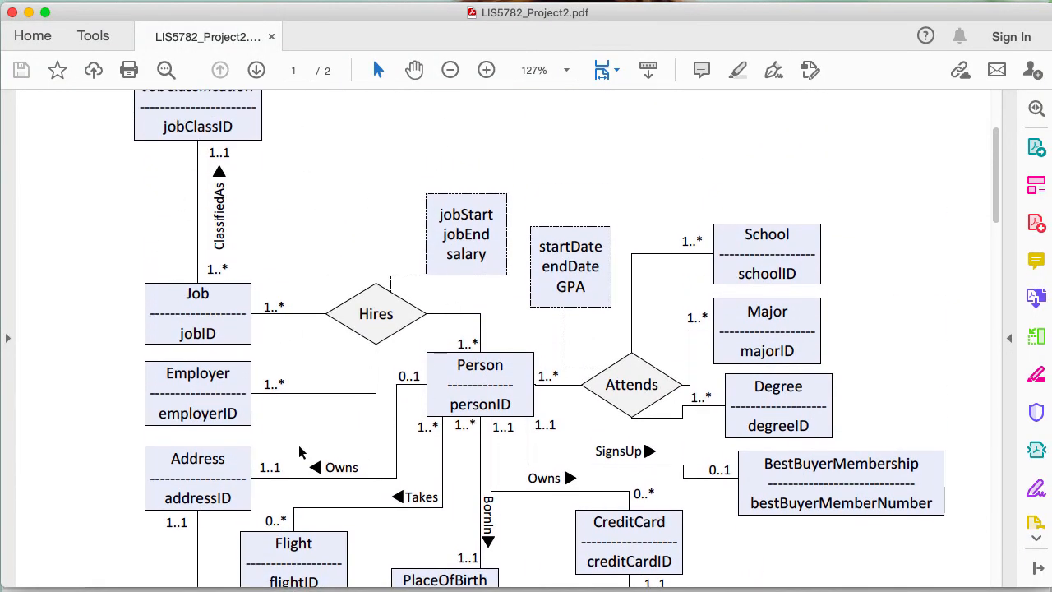
{"action": "scroll", "coordinate": [298, 446], "scroll_direction": "down", "scroll_amount": 10}
{"action": "scroll", "coordinate": [298, 445], "scroll_direction": "up", "scroll_amount": 1}
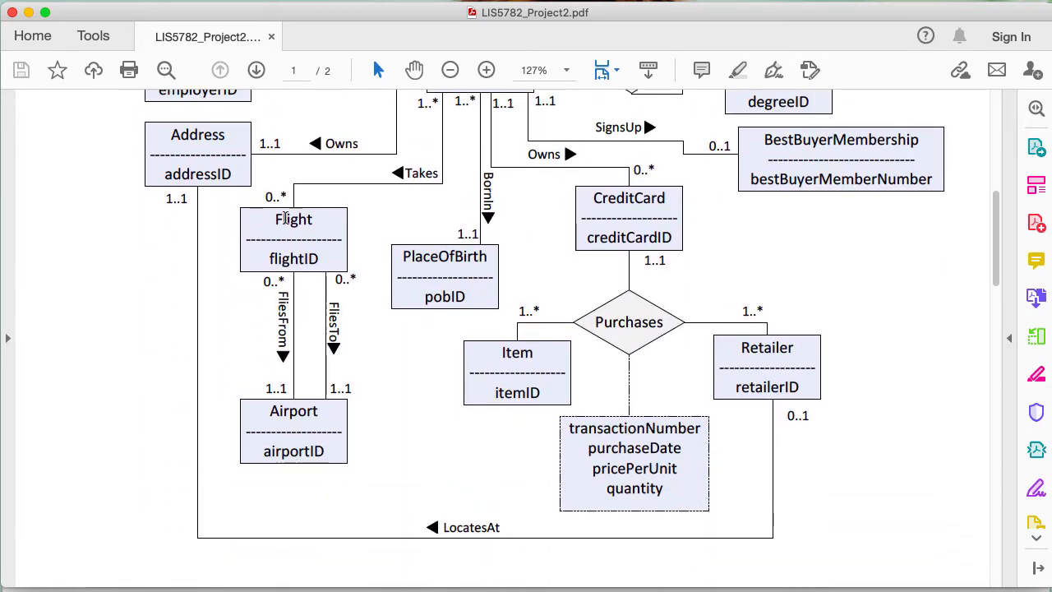
{"action": "scroll", "coordinate": [541, 247], "scroll_direction": "up", "scroll_amount": 4}
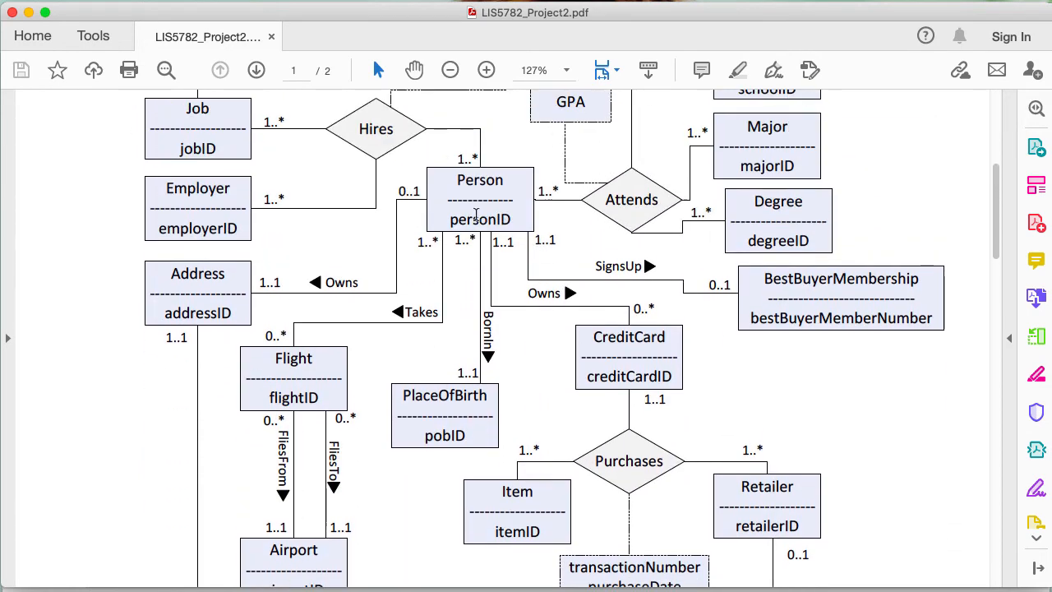
- Return to MySQL Workbench and compare the Person table's links to the airport side, placeOfBirth and address with the specification
{"action": "key", "text": "super+Tab"}
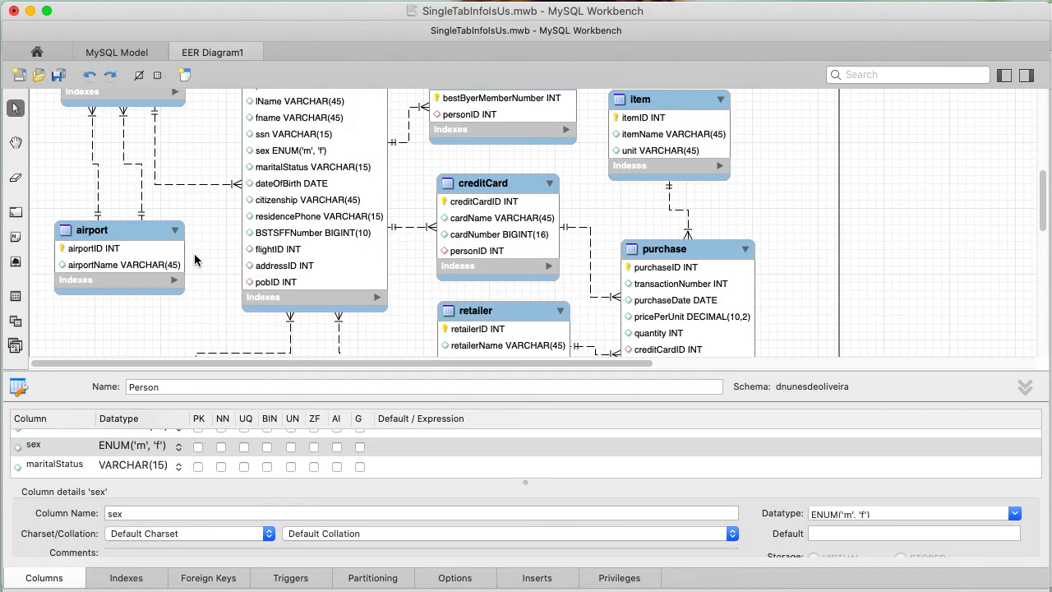
{"action": "scroll", "coordinate": [195, 253], "scroll_direction": "down", "scroll_amount": 4}
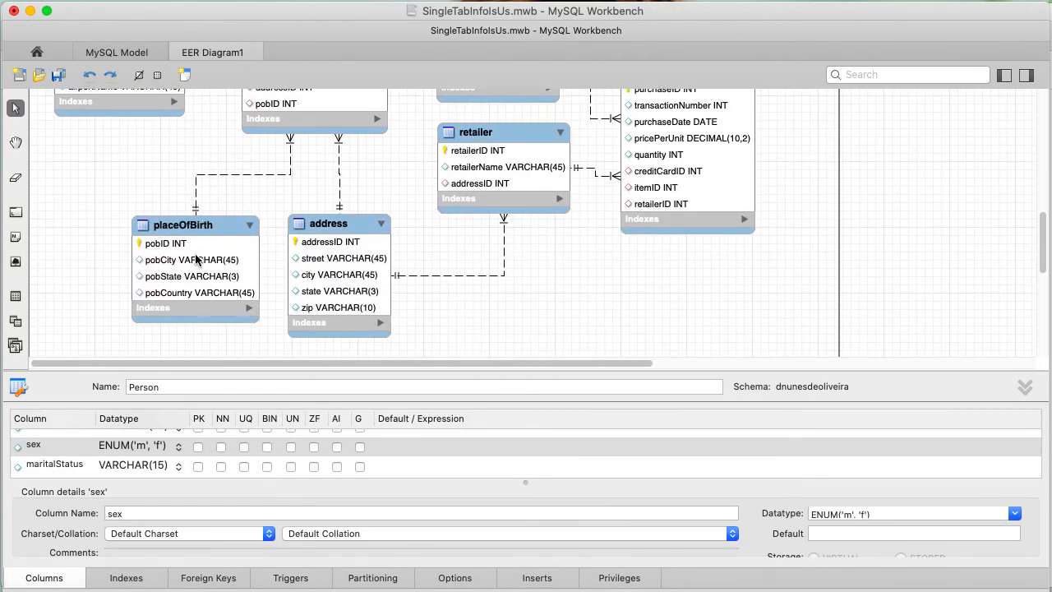
{"action": "scroll", "coordinate": [195, 260], "scroll_direction": "up", "scroll_amount": 5}
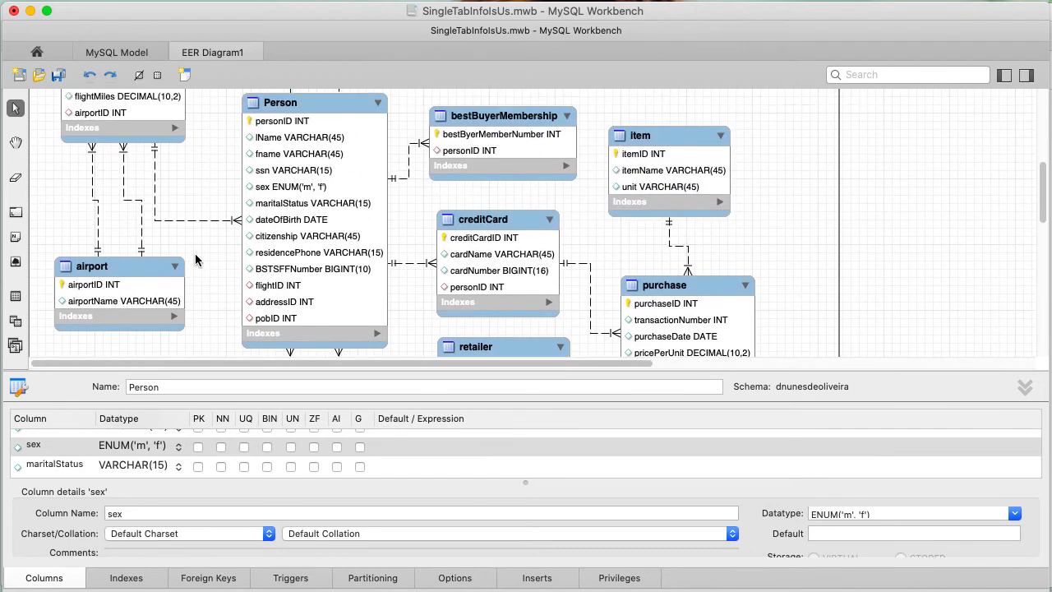
{"action": "scroll", "coordinate": [217, 295], "scroll_direction": "down", "scroll_amount": 4}
{"action": "scroll", "coordinate": [217, 296], "scroll_direction": "down", "scroll_amount": 1}
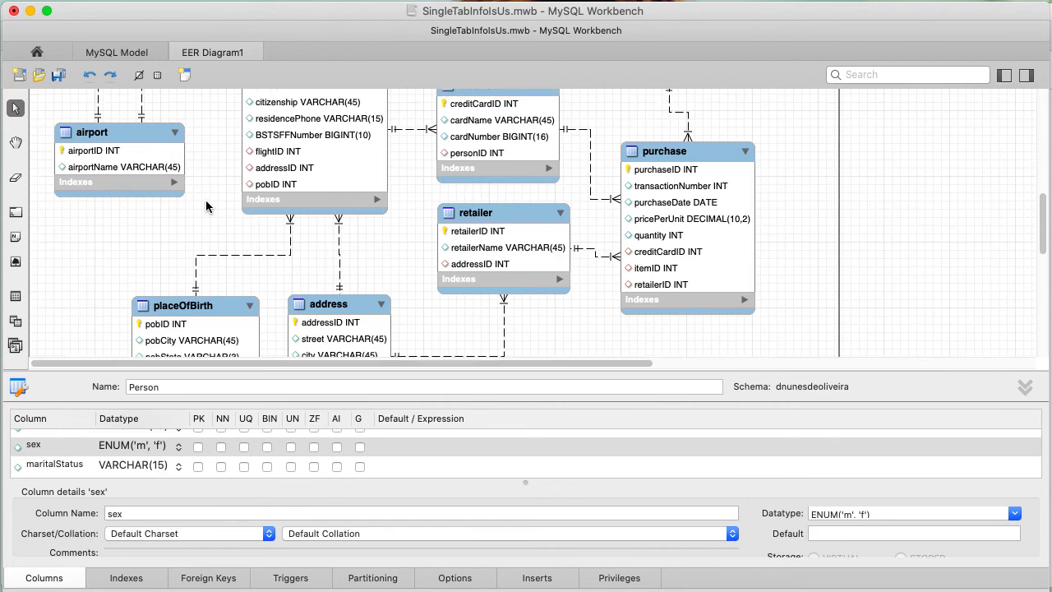
{"action": "scroll", "coordinate": [205, 206], "scroll_direction": "down", "scroll_amount": 3}
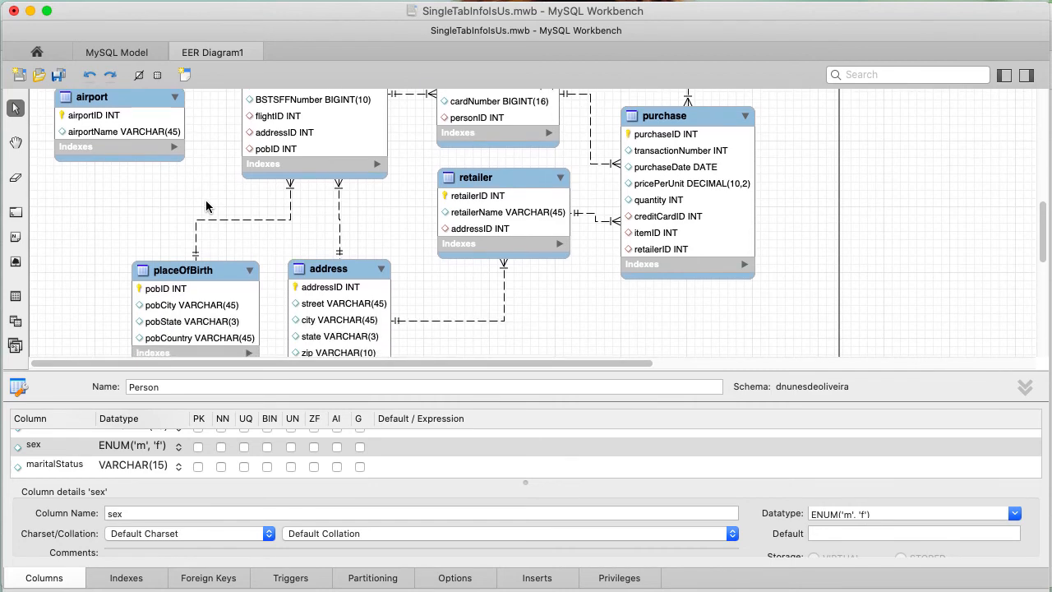
{"action": "scroll", "coordinate": [206, 206], "scroll_direction": "up", "scroll_amount": 10}
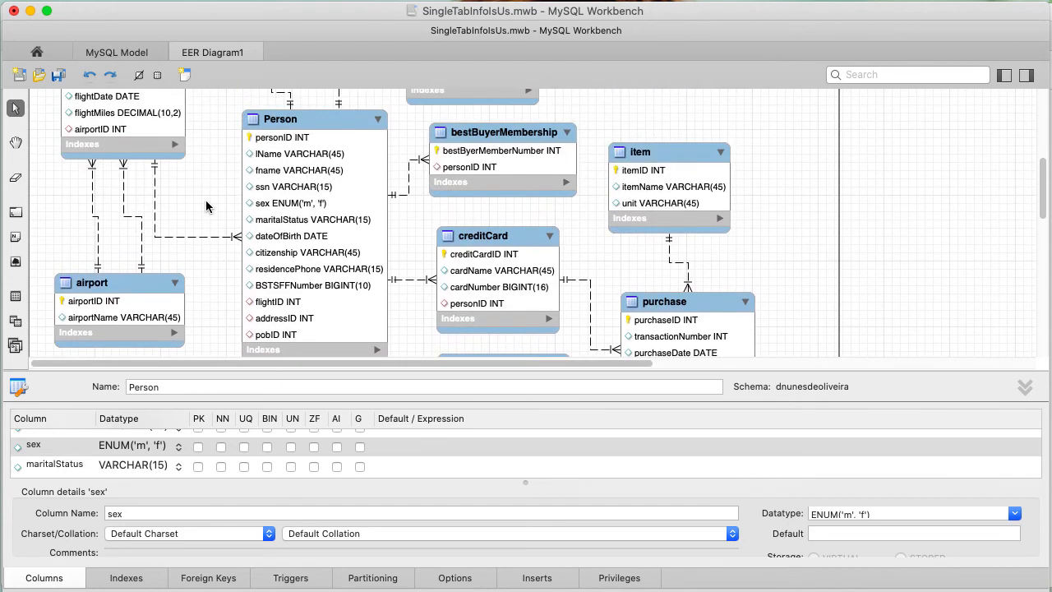
- Inspect the Person table's dateOfBirth column datatype and the date format used in its sample insert row
{"action": "left_click", "coordinate": [304, 121]}
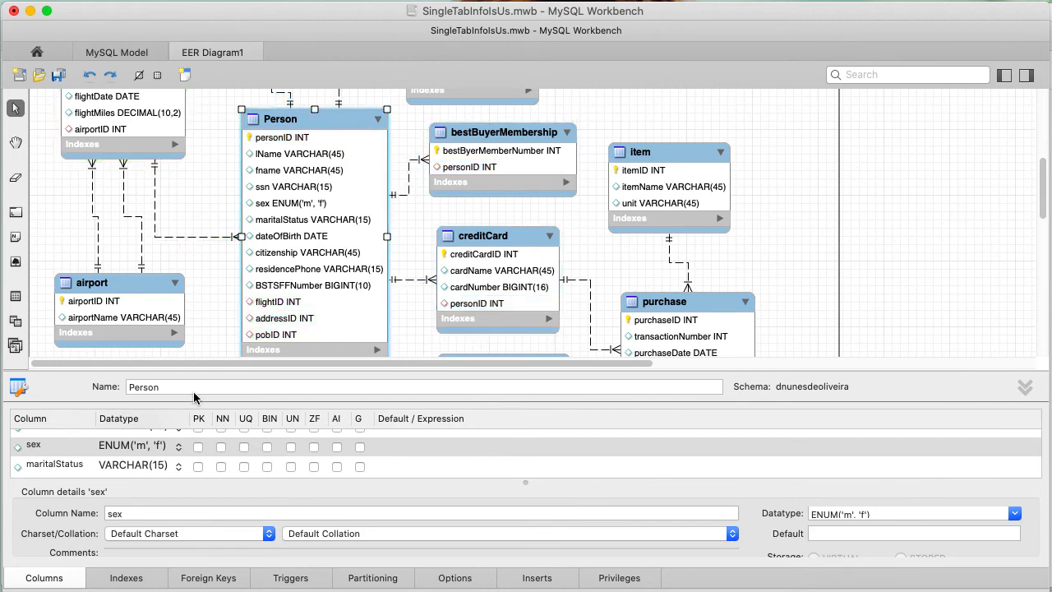
{"action": "scroll", "coordinate": [189, 457], "scroll_direction": "up", "scroll_amount": 2}
{"action": "scroll", "coordinate": [189, 457], "scroll_direction": "up", "scroll_amount": 2}
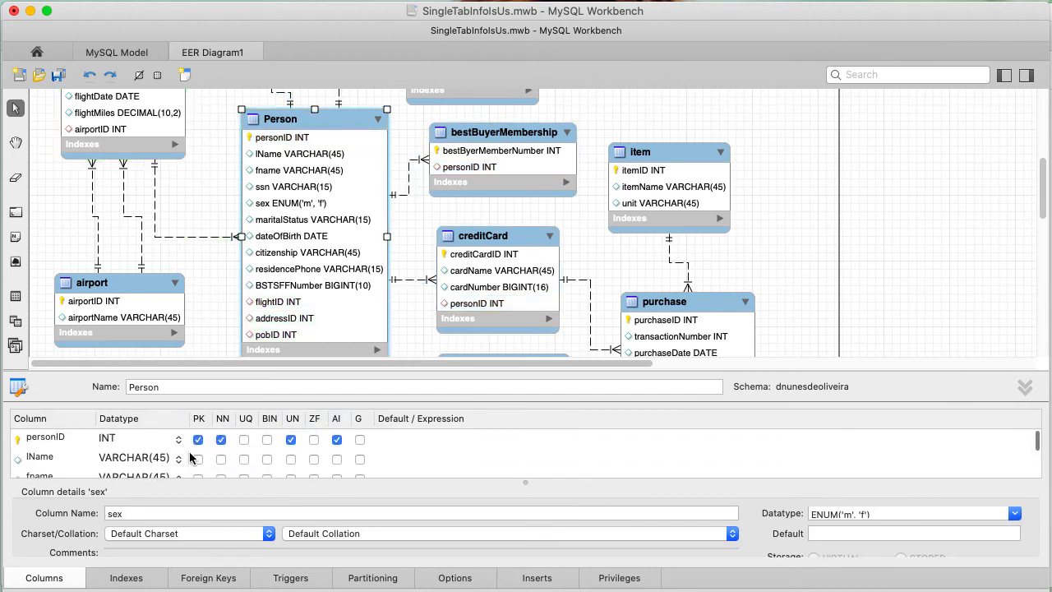
{"action": "scroll", "coordinate": [189, 457], "scroll_direction": "down", "scroll_amount": 7}
{"action": "scroll", "coordinate": [190, 458], "scroll_direction": "up", "scroll_amount": 2}
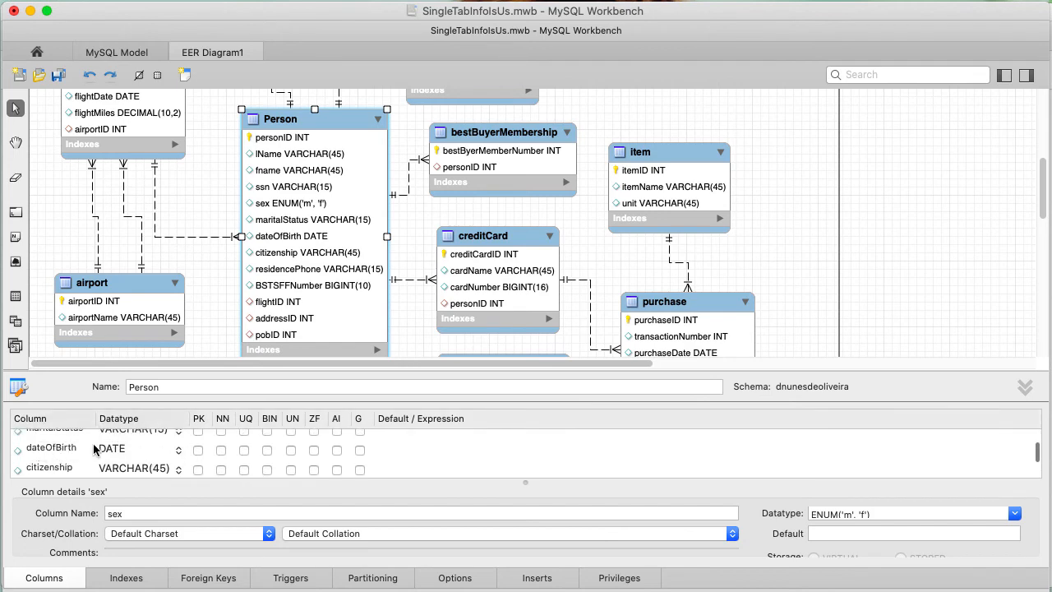
{"action": "left_click", "coordinate": [120, 449]}
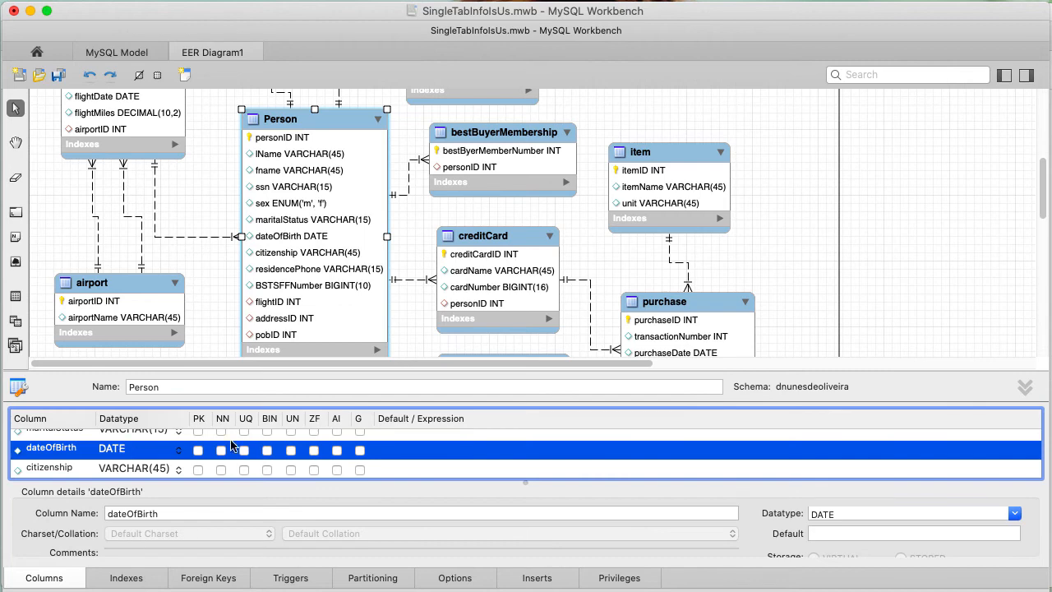
{"action": "left_click", "coordinate": [540, 578]}
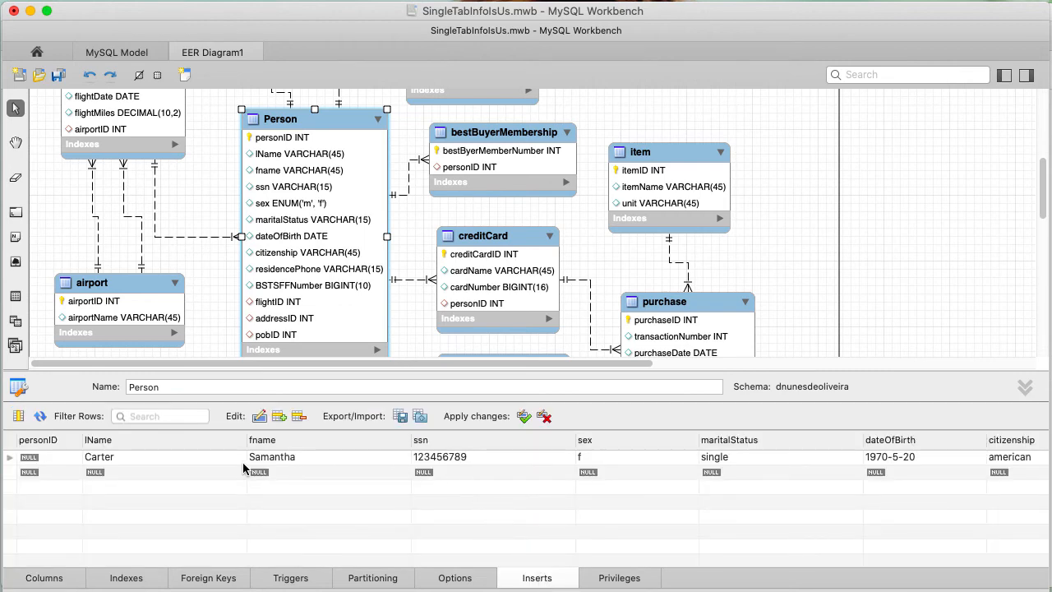
{"action": "left_click", "coordinate": [890, 461]}
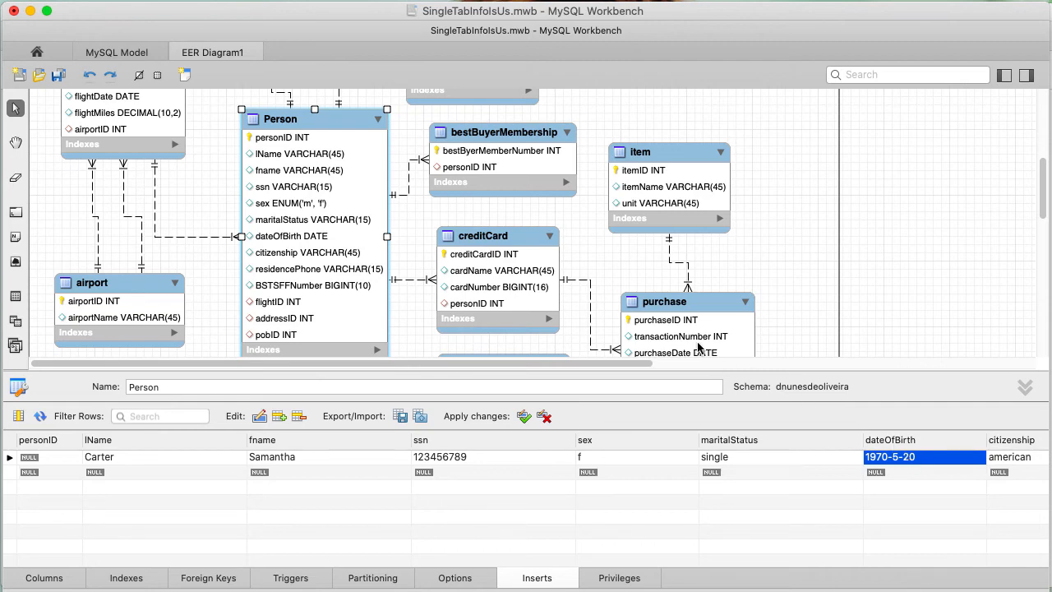
- Switch to the project PDF and examine the Purchases relationship between CreditCard, Item and Retailer, including its attributes
{"action": "left_click", "coordinate": [796, 240]}
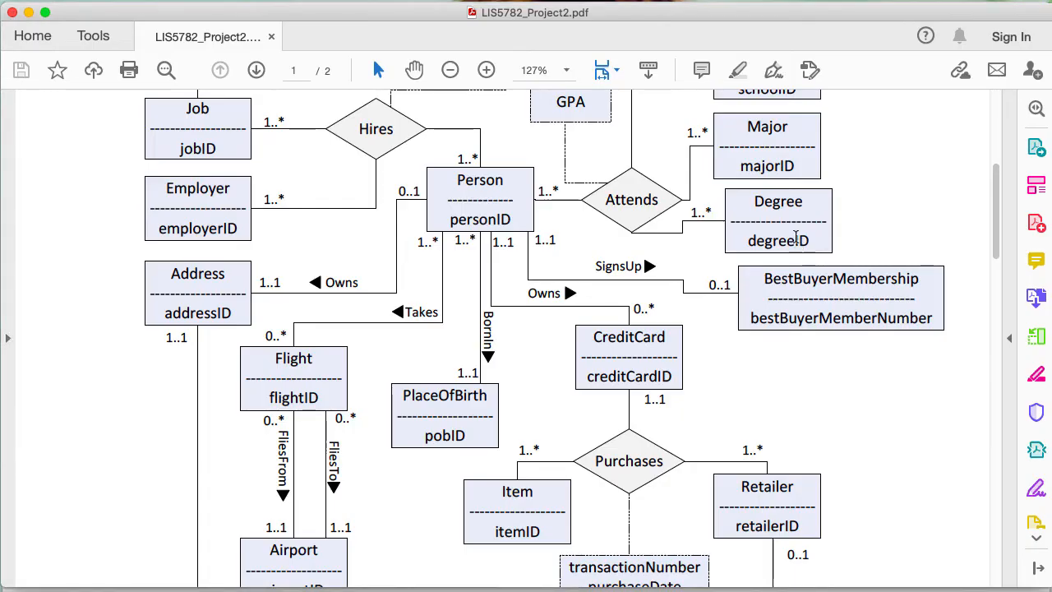
{"action": "scroll", "coordinate": [680, 338], "scroll_direction": "down", "scroll_amount": 1}
{"action": "scroll", "coordinate": [680, 339], "scroll_direction": "down", "scroll_amount": 1}
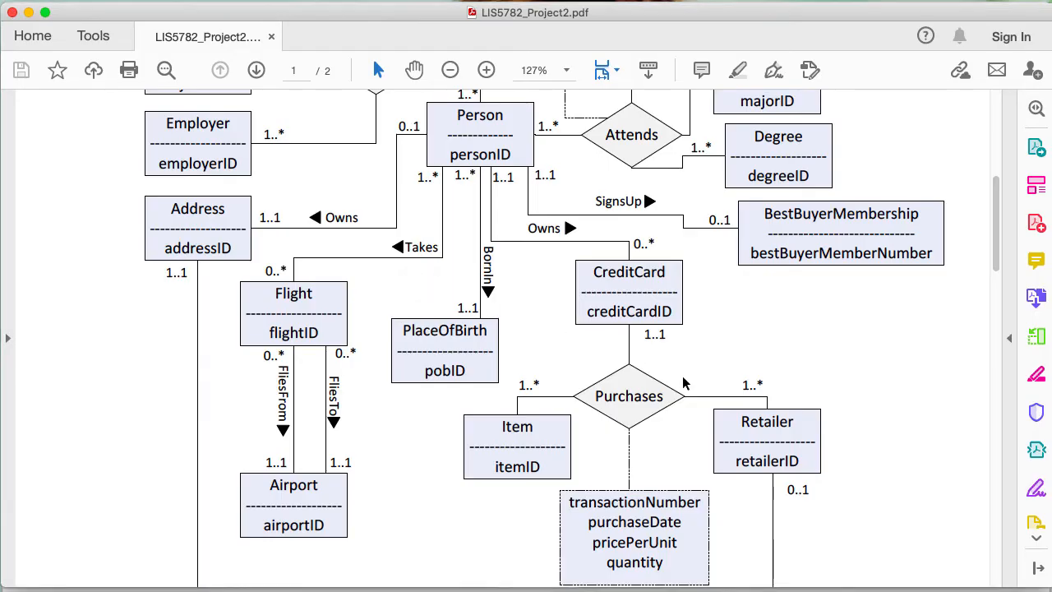
{"action": "scroll", "coordinate": [682, 376], "scroll_direction": "down", "scroll_amount": 2}
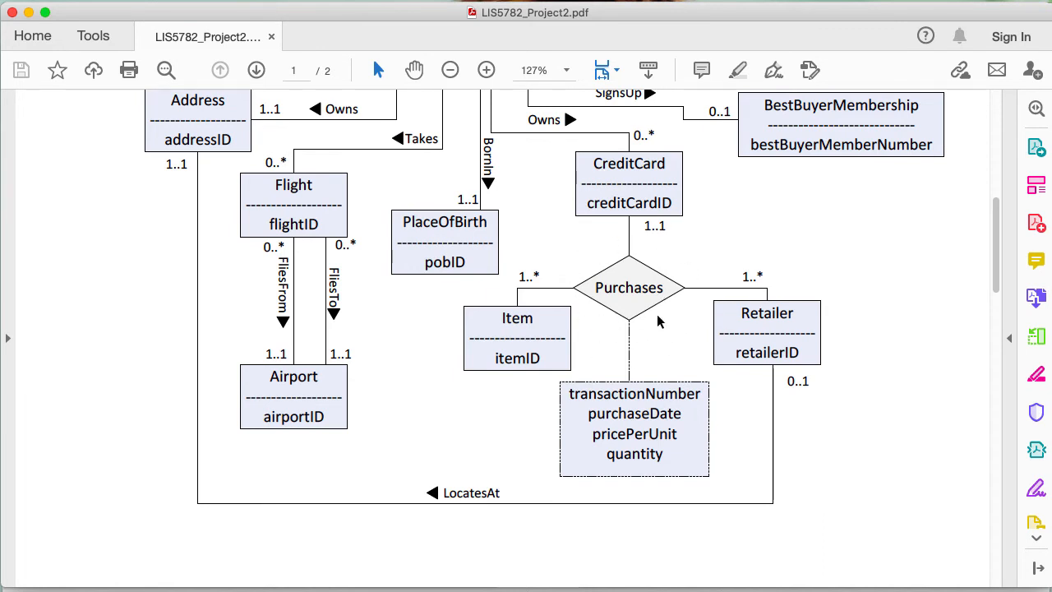
- Go back to MySQL Workbench and check the purchase table's columns and its links to item, creditCard and retailer
{"action": "key", "text": "super+Tab"}
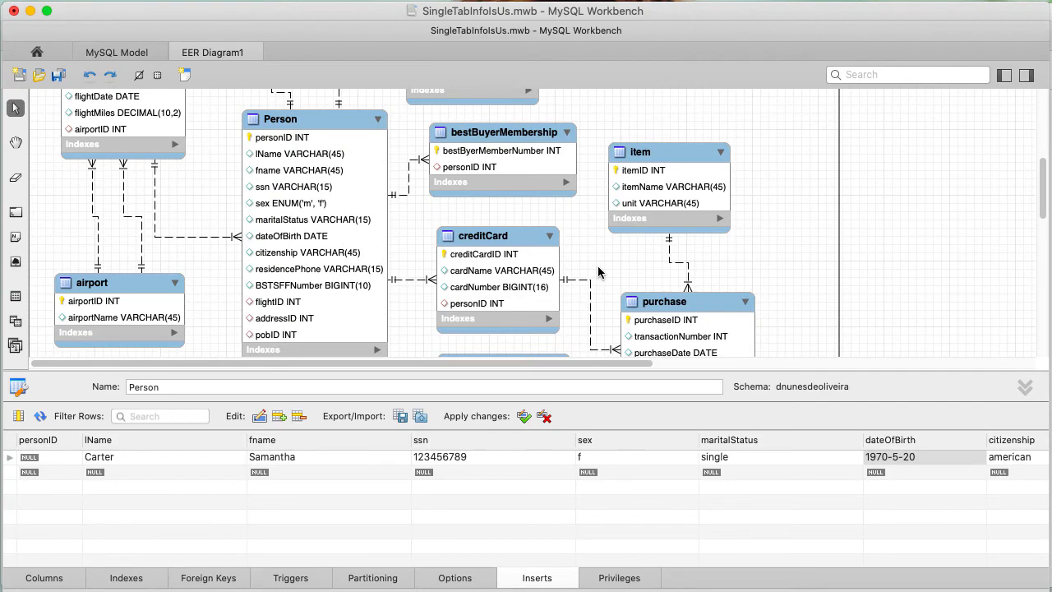
{"action": "scroll", "coordinate": [598, 271], "scroll_direction": "down", "scroll_amount": 3}
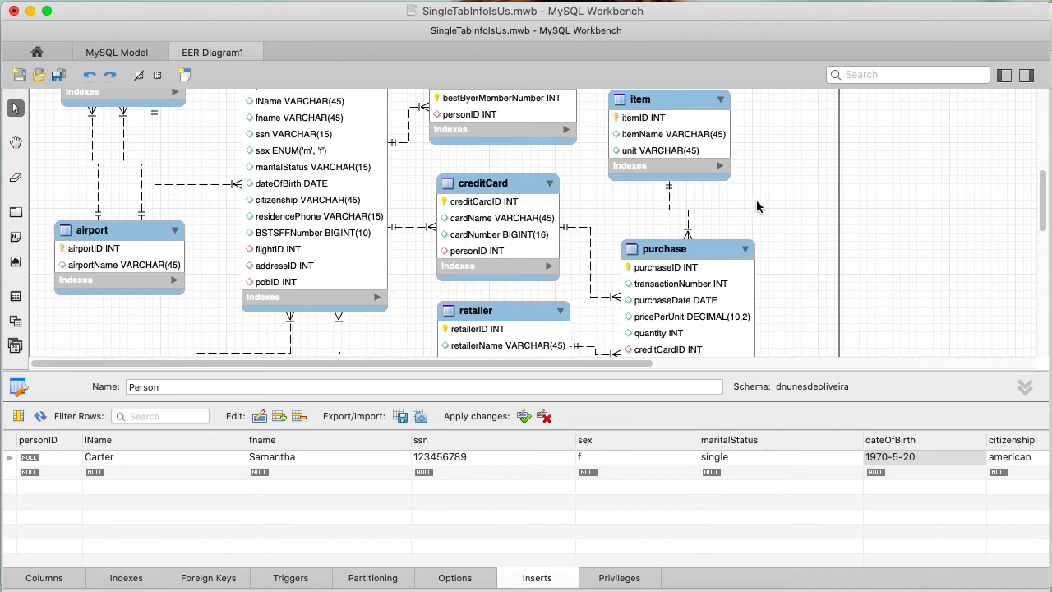
{"action": "scroll", "coordinate": [757, 200], "scroll_direction": "down", "scroll_amount": 2}
{"action": "scroll", "coordinate": [762, 175], "scroll_direction": "up", "scroll_amount": 4}
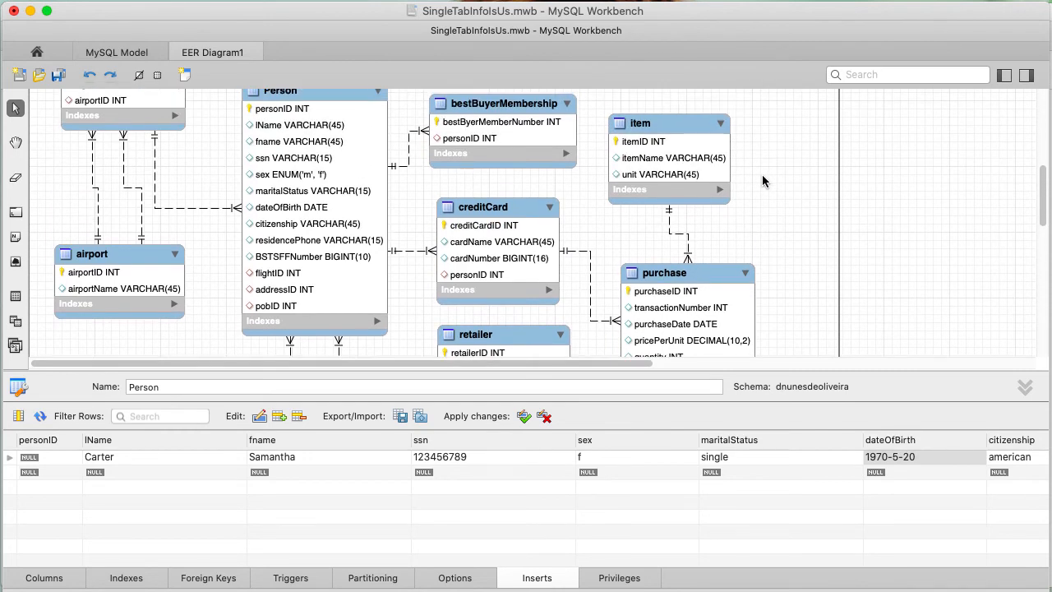
{"action": "scroll", "coordinate": [762, 174], "scroll_direction": "down", "scroll_amount": 3}
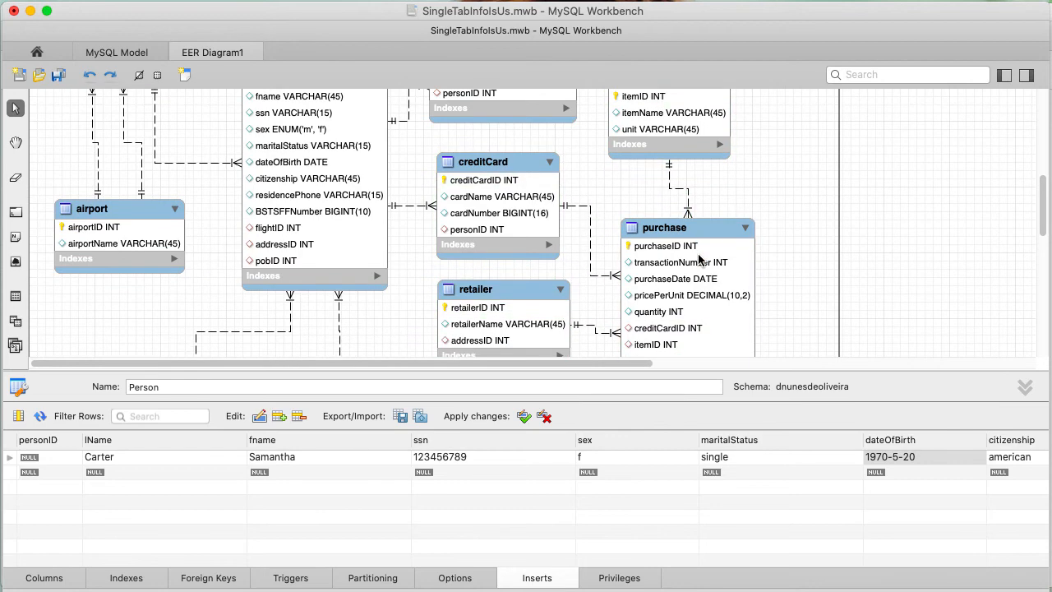
{"action": "scroll", "coordinate": [699, 260], "scroll_direction": "up", "scroll_amount": 1}
{"action": "scroll", "coordinate": [700, 260], "scroll_direction": "up", "scroll_amount": 1}
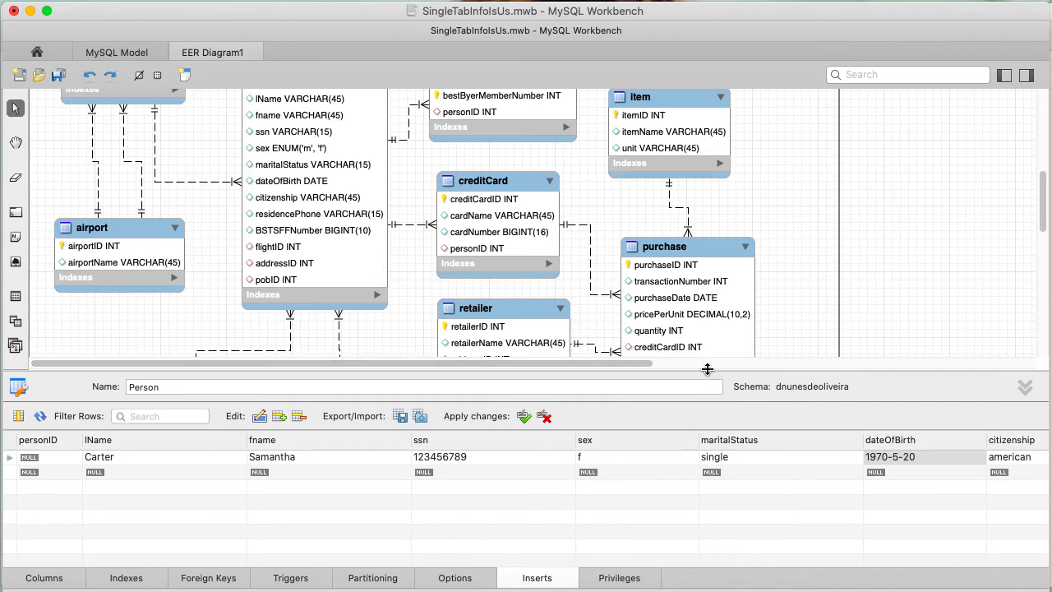
- Enlarge the diagram area by shrinking the table editor, and trace the address table's relationships to Person and retailer
{"action": "left_click_drag", "start_coordinate": [708, 369], "coordinate": [718, 462]}
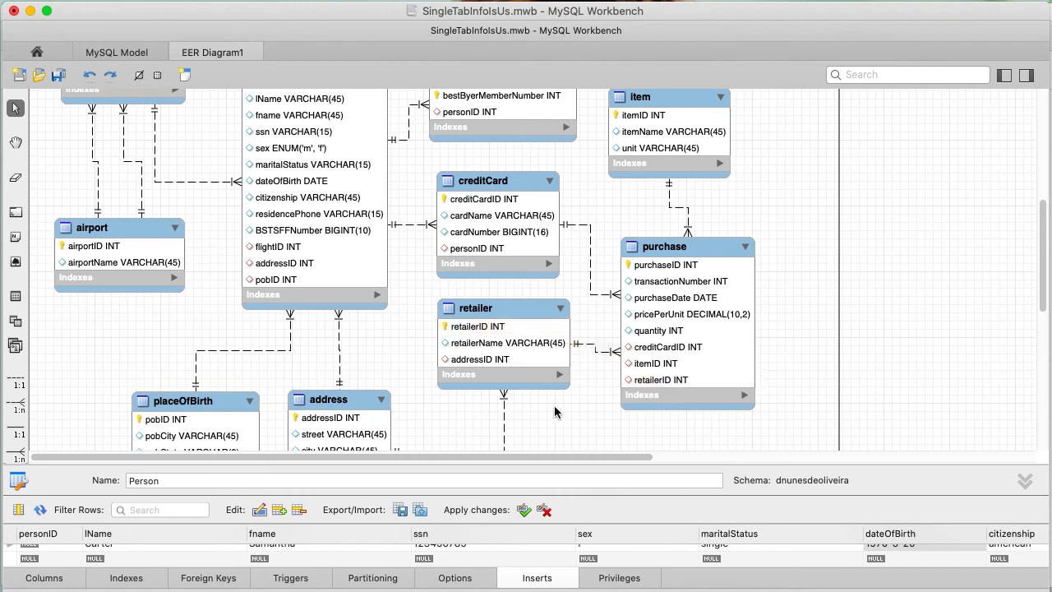
{"action": "scroll", "coordinate": [573, 423], "scroll_direction": "down", "scroll_amount": 2}
{"action": "scroll", "coordinate": [573, 423], "scroll_direction": "down", "scroll_amount": 5}
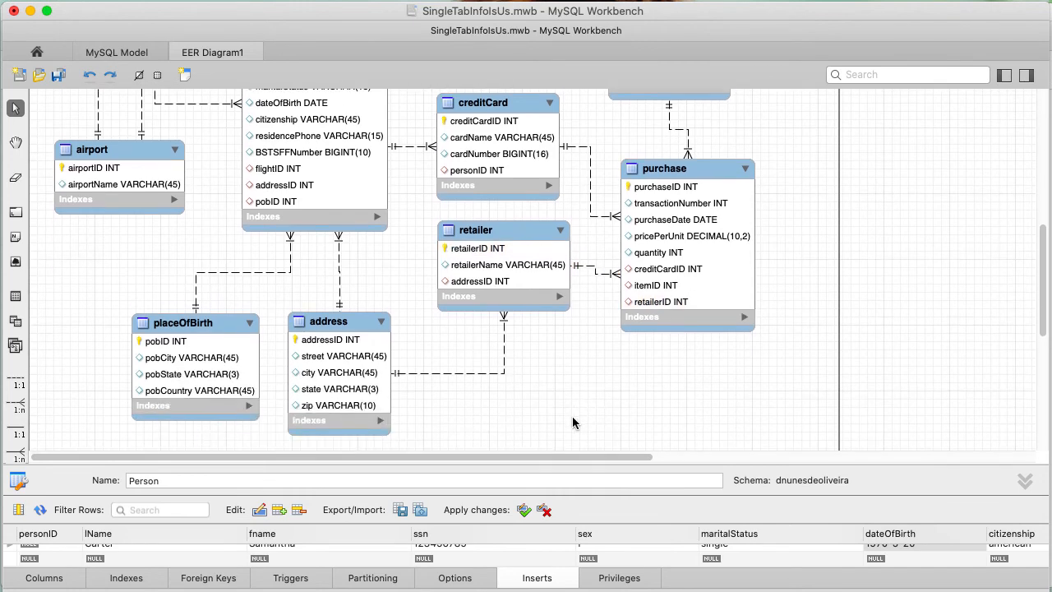
{"action": "scroll", "coordinate": [573, 422], "scroll_direction": "up", "scroll_amount": 1}
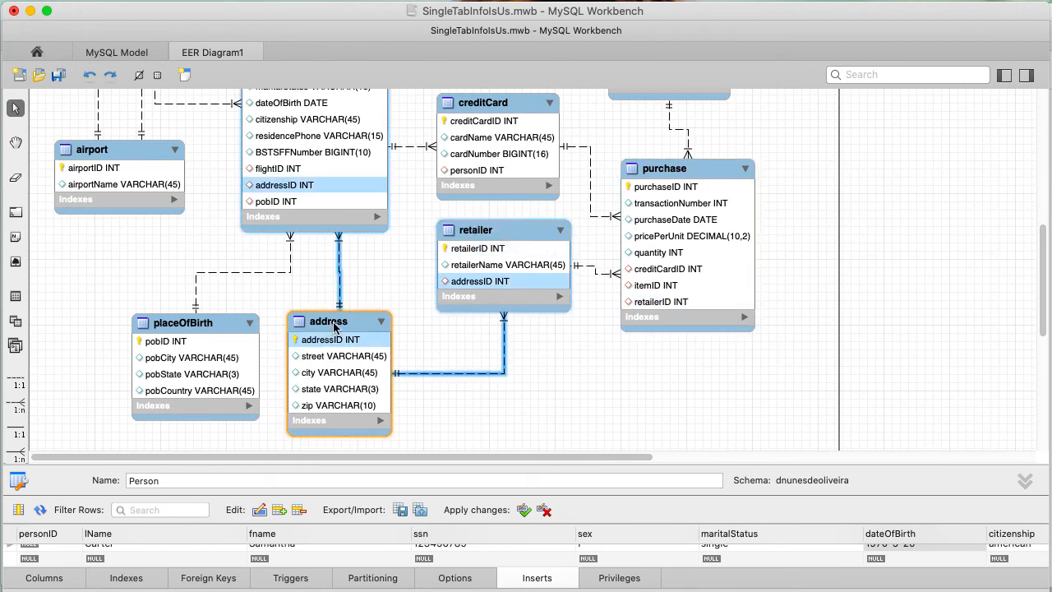
{"action": "scroll", "coordinate": [382, 268], "scroll_direction": "up", "scroll_amount": 1}
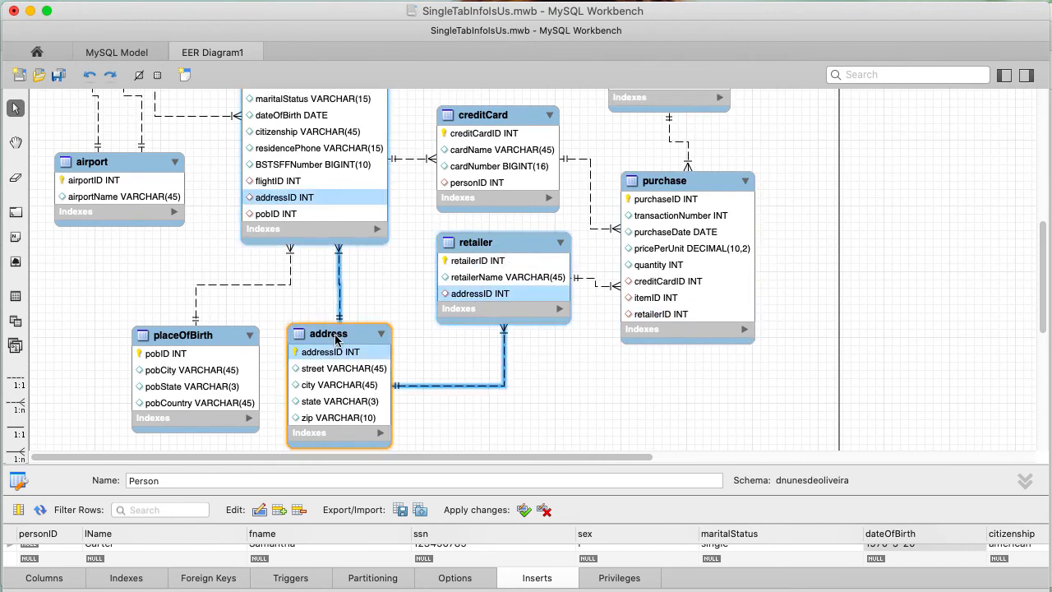
{"action": "scroll", "coordinate": [426, 286], "scroll_direction": "up", "scroll_amount": 3}
{"action": "scroll", "coordinate": [422, 285], "scroll_direction": "up", "scroll_amount": 4}
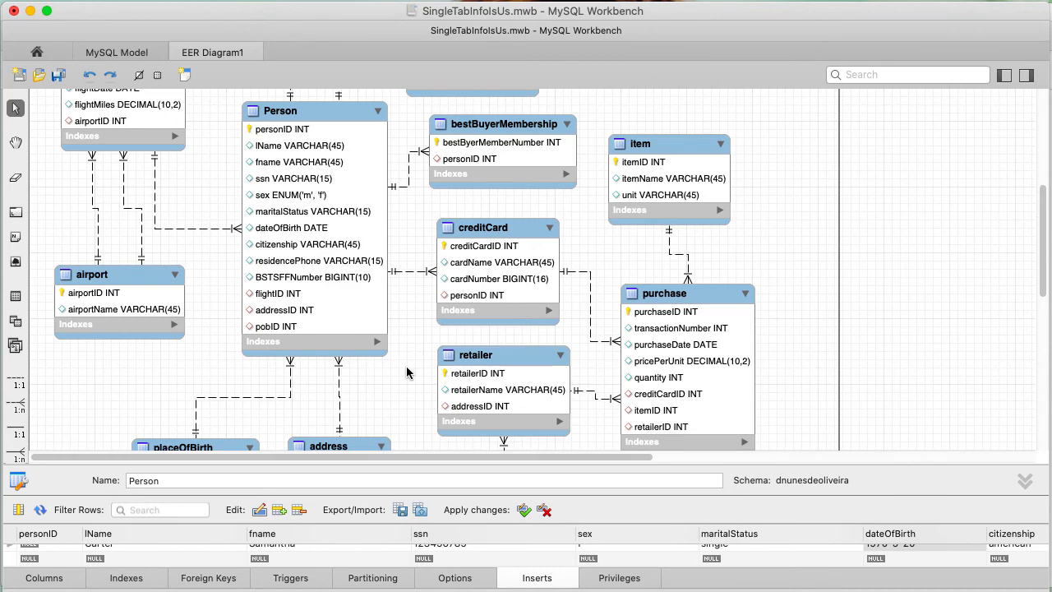
- Look over the finished EER diagram from the retailer and purchase tables up to the employment, degree and major tables
{"action": "scroll", "coordinate": [405, 362], "scroll_direction": "down", "scroll_amount": 2}
{"action": "scroll", "coordinate": [404, 323], "scroll_direction": "up", "scroll_amount": 1}
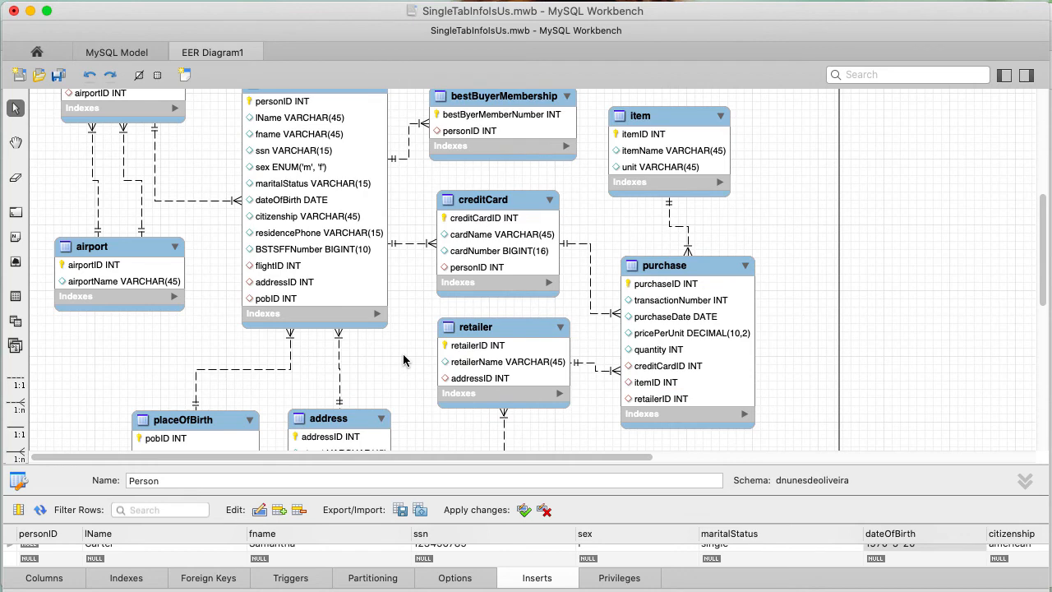
{"action": "scroll", "coordinate": [403, 360], "scroll_direction": "down", "scroll_amount": 3}
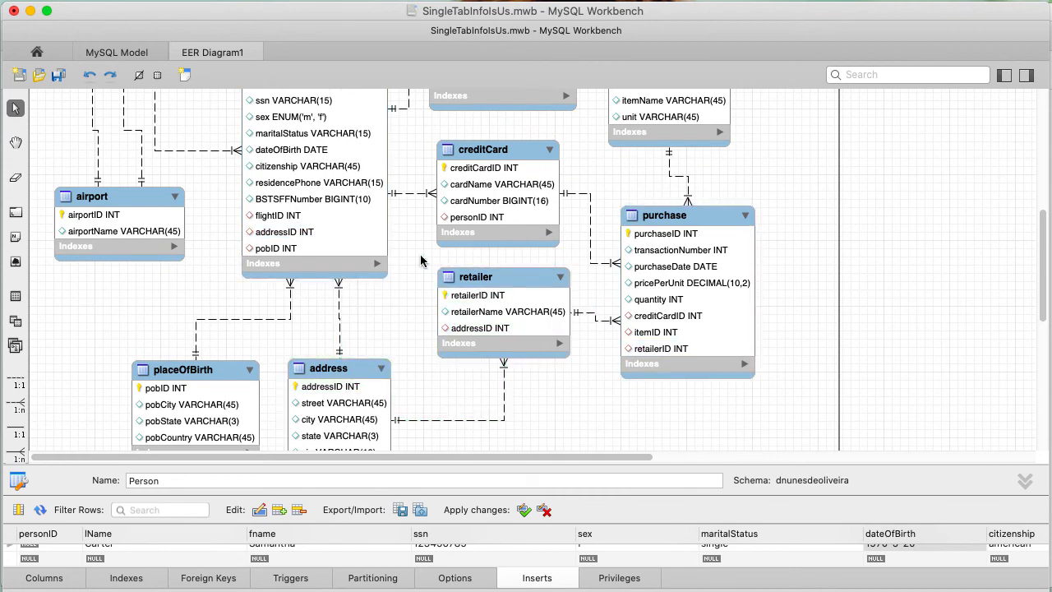
{"action": "scroll", "coordinate": [420, 255], "scroll_direction": "up", "scroll_amount": 5}
{"action": "scroll", "coordinate": [420, 259], "scroll_direction": "down", "scroll_amount": 1}
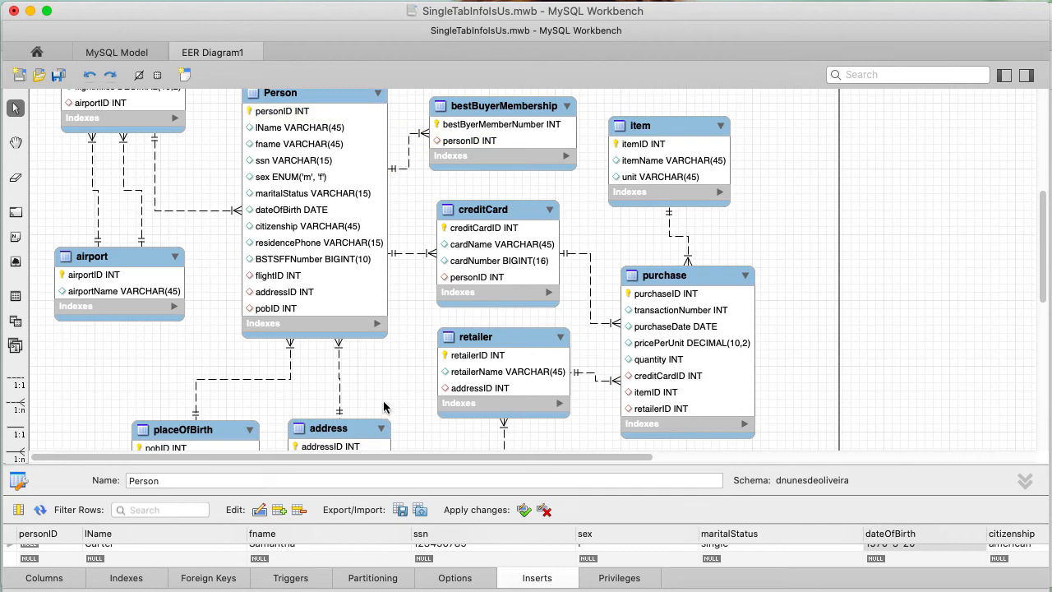
{"action": "scroll", "coordinate": [405, 381], "scroll_direction": "up", "scroll_amount": 14}
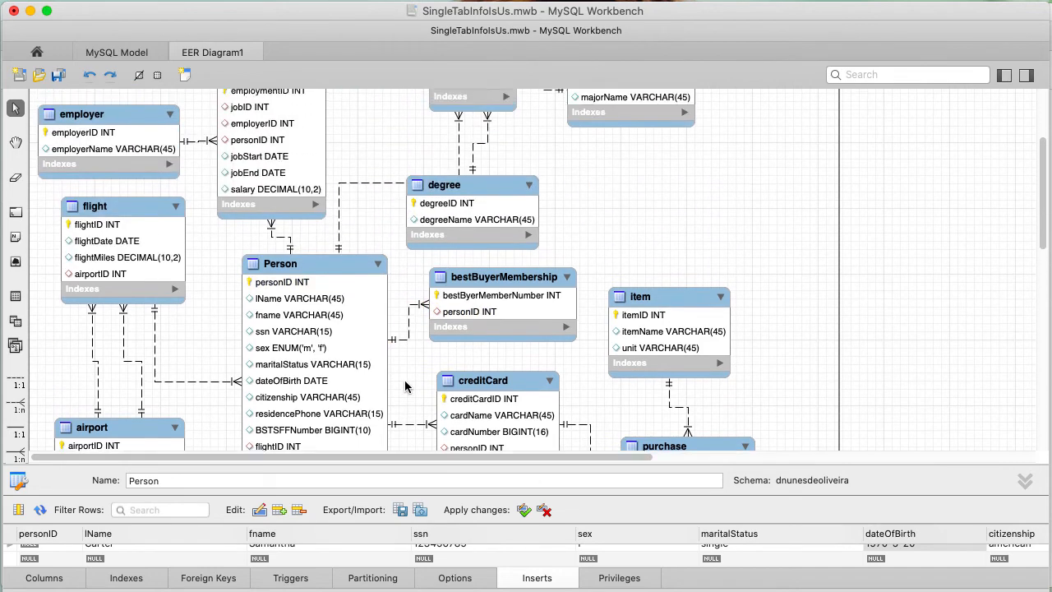
{"action": "scroll", "coordinate": [405, 386], "scroll_direction": "up", "scroll_amount": 1}
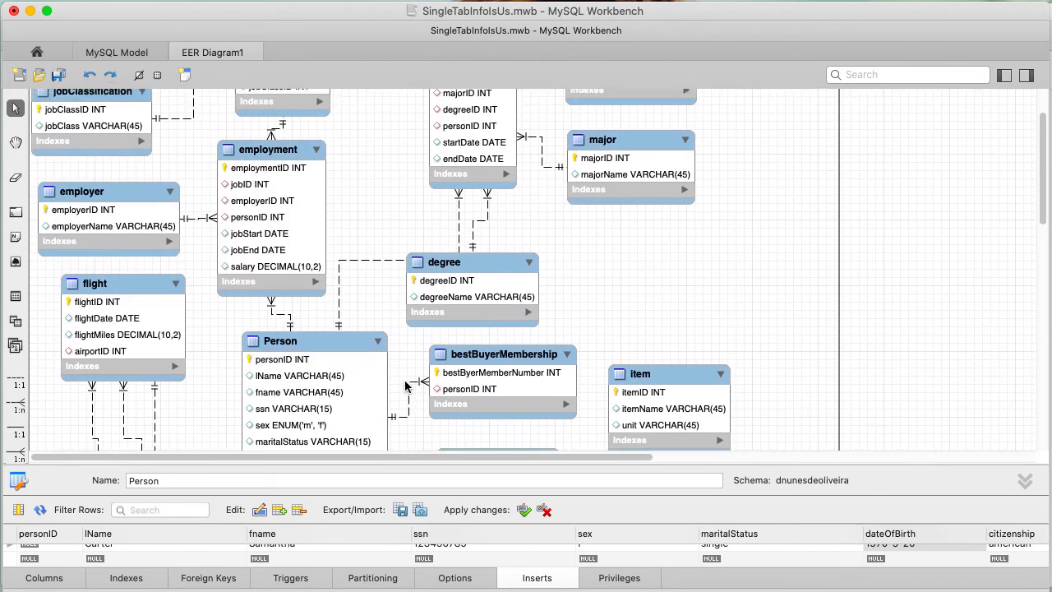
- Enlarge the diagram area down to the table editor's tabs, with the job, education and school tables in view
{"action": "scroll", "coordinate": [405, 387], "scroll_direction": "up", "scroll_amount": 4}
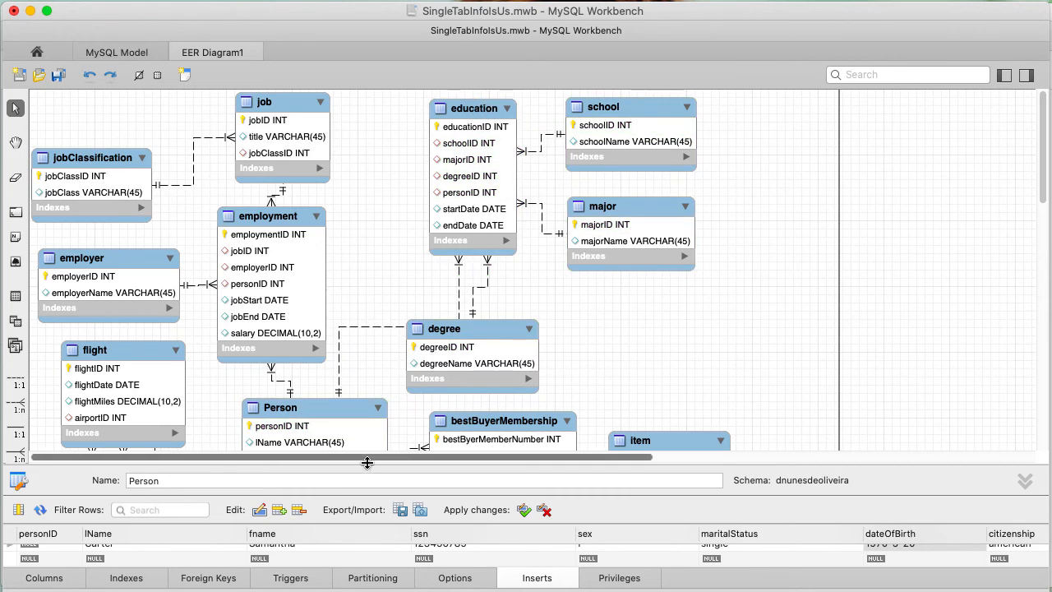
{"action": "left_click_drag", "start_coordinate": [368, 463], "coordinate": [365, 566]}
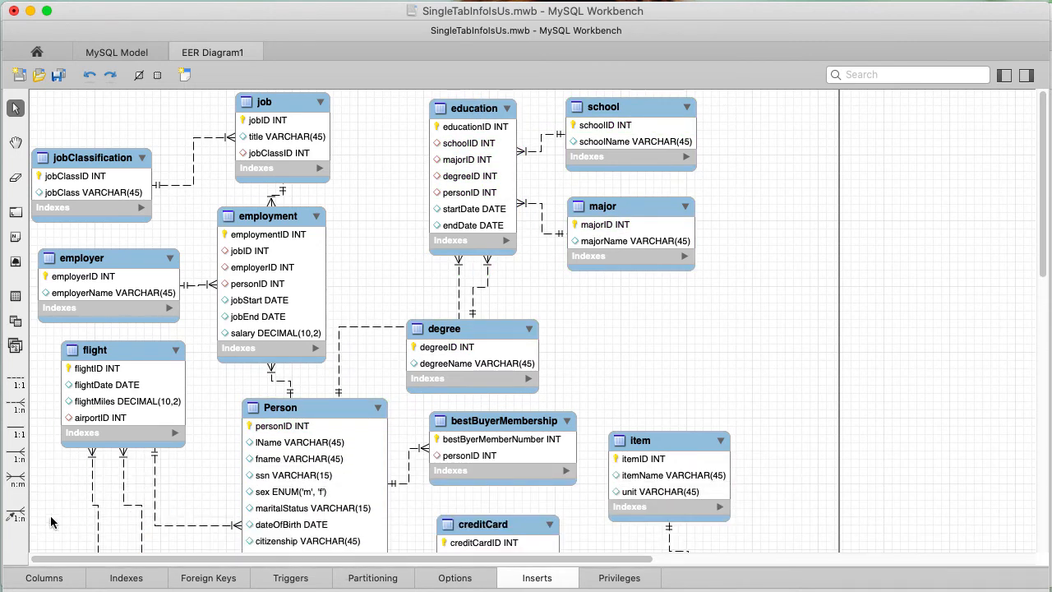
{"action": "left_click", "coordinate": [20, 515]}
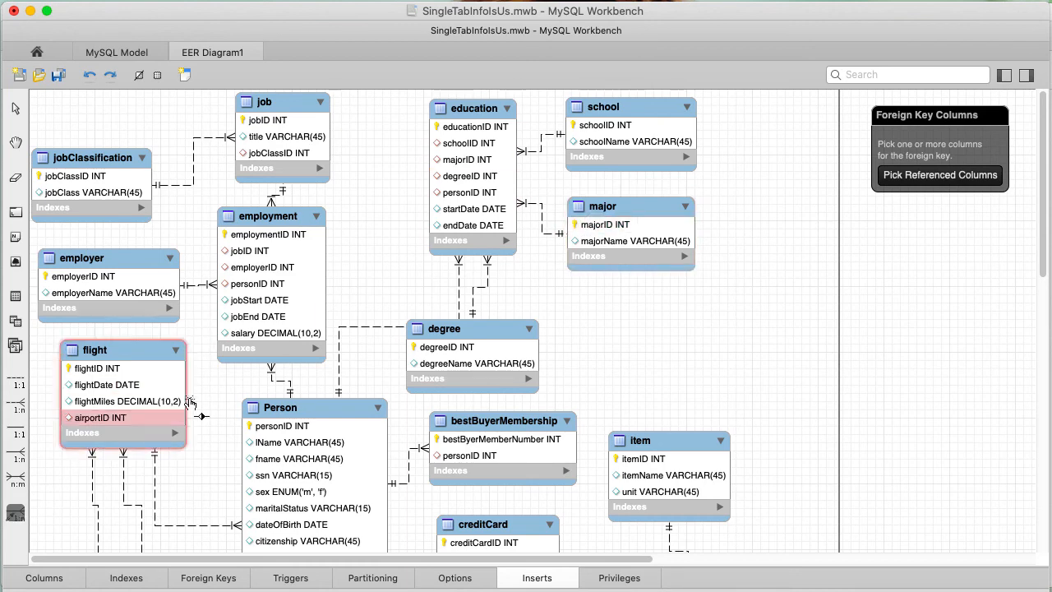
{"action": "left_click", "coordinate": [465, 177]}
{"action": "left_click", "coordinate": [450, 347]}
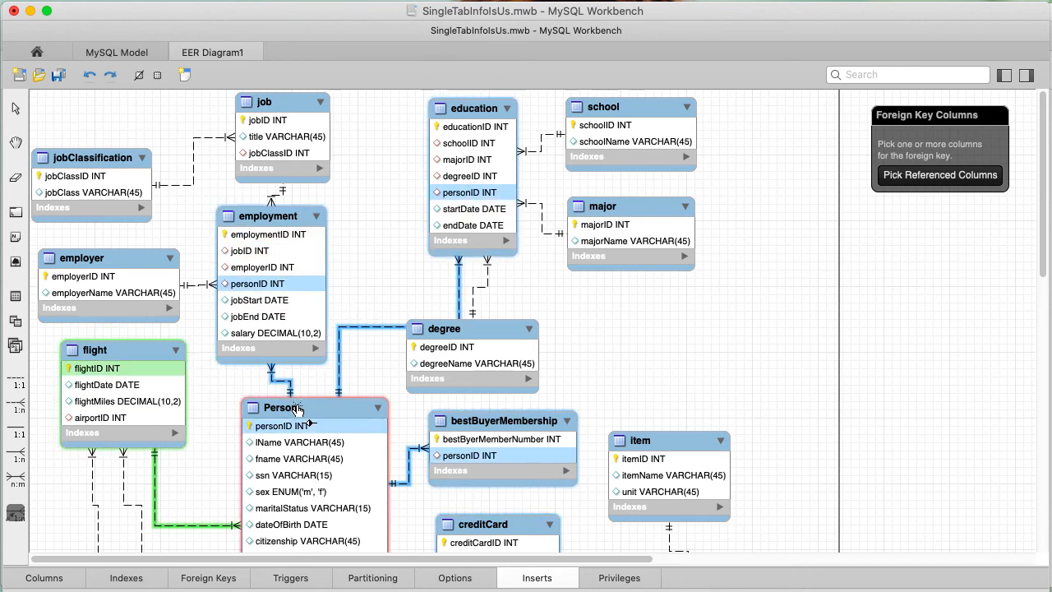
{"action": "key", "text": "Escape"}
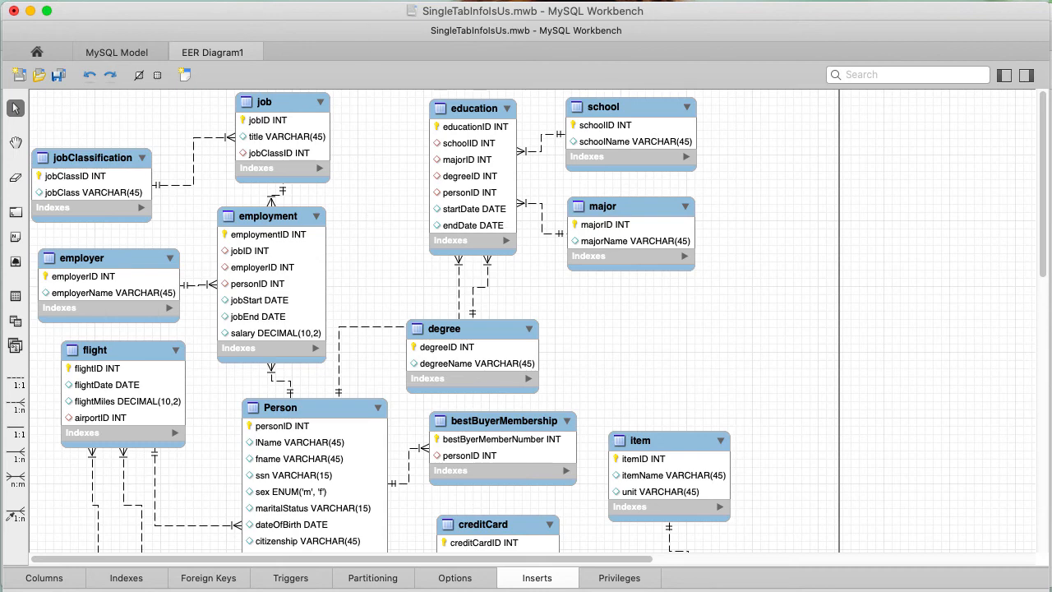
{"action": "left_click", "coordinate": [370, 0]}
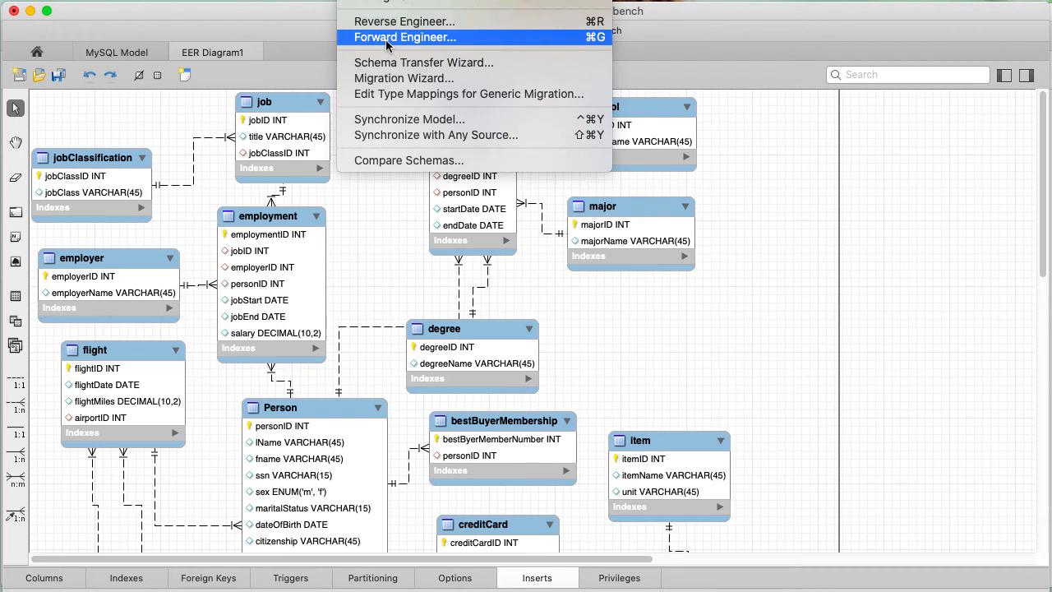
{"action": "left_click", "coordinate": [378, 246]}
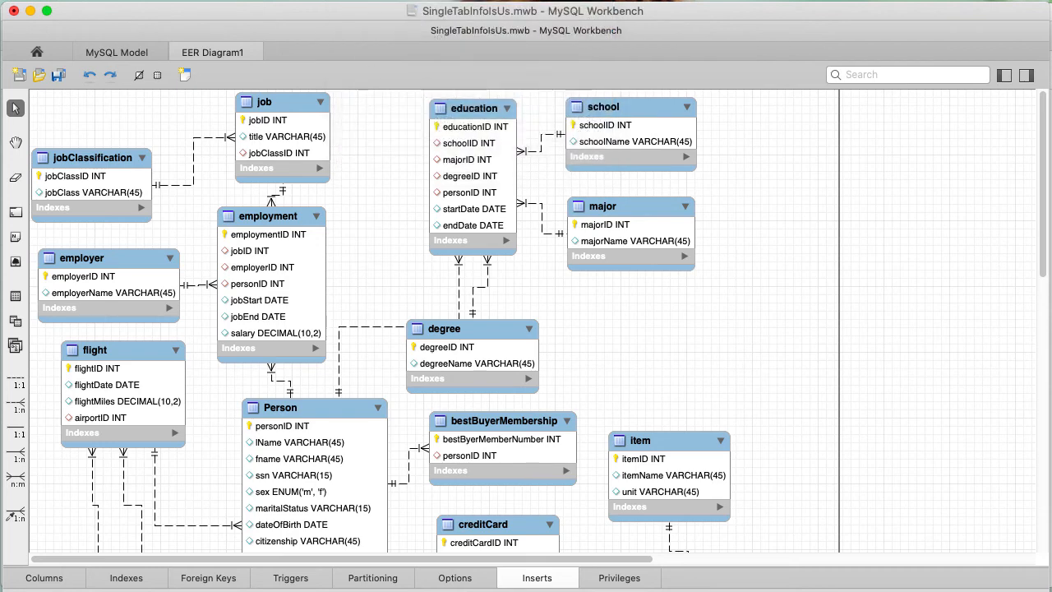
{"action": "left_click", "coordinate": [367, 1]}
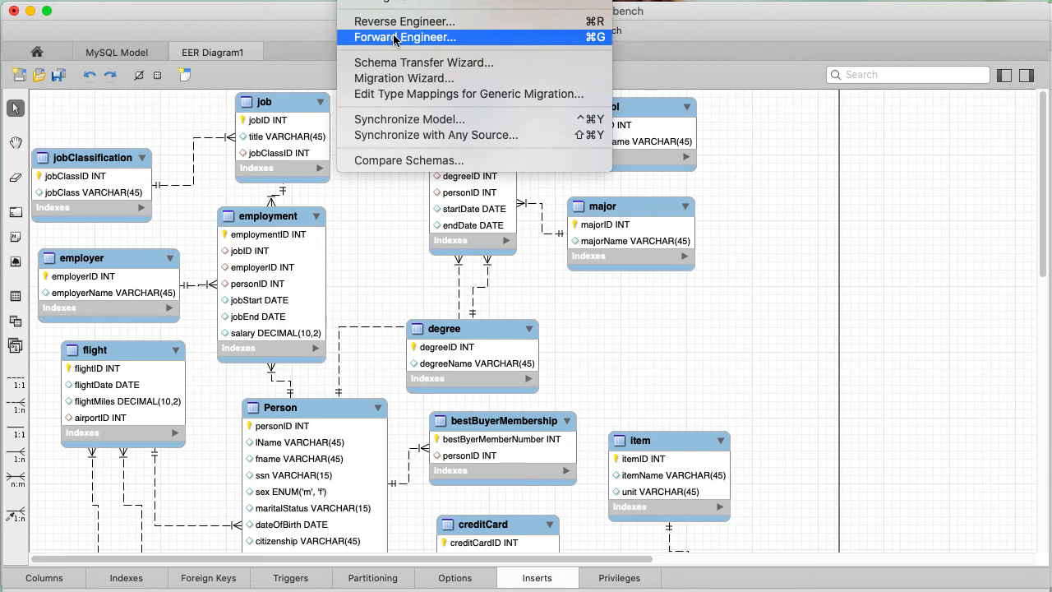
{"action": "left_click", "coordinate": [384, 240]}
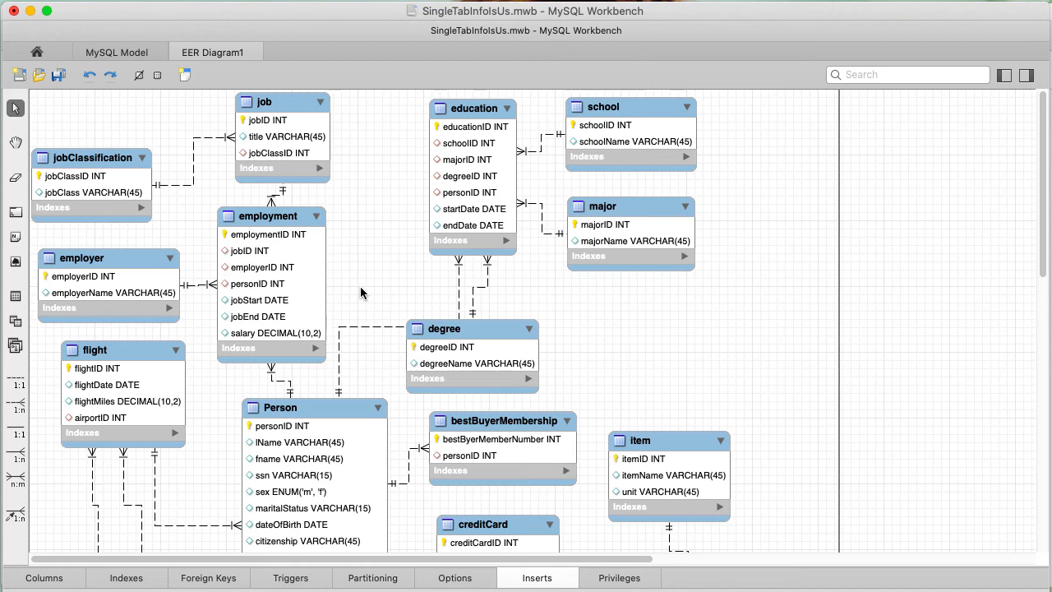
- Open the Torch database connection from the MySQL connections on the home screen
{"action": "left_click", "coordinate": [36, 52]}
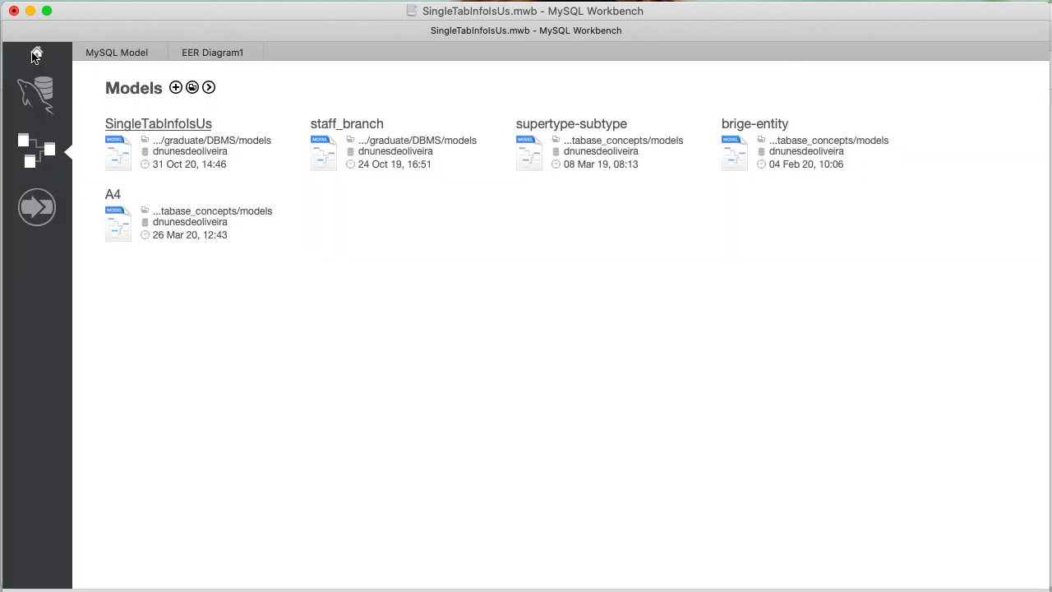
{"action": "left_click", "coordinate": [33, 95]}
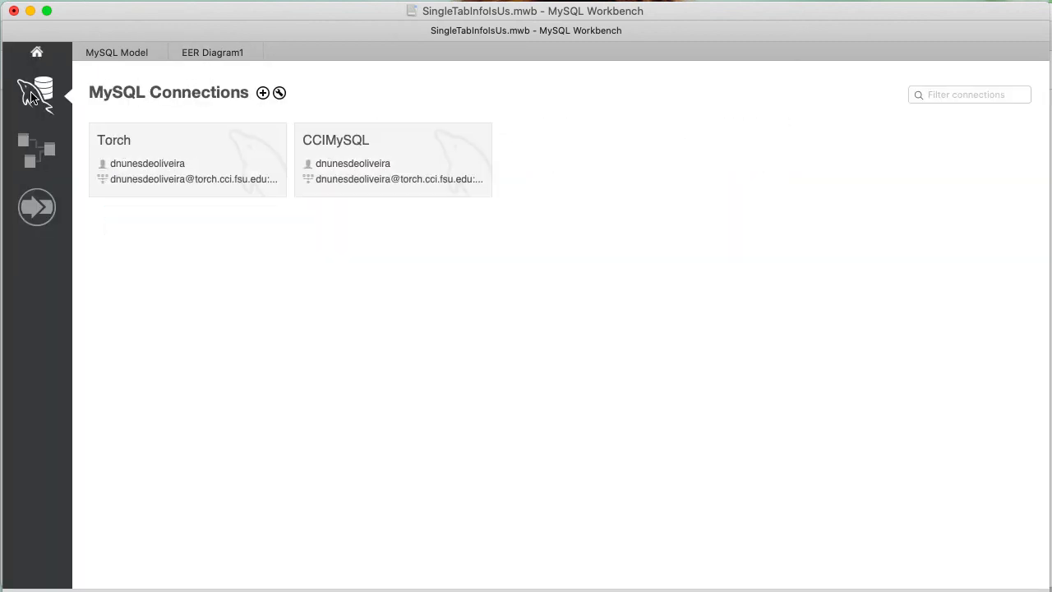
{"action": "left_click", "coordinate": [154, 162]}
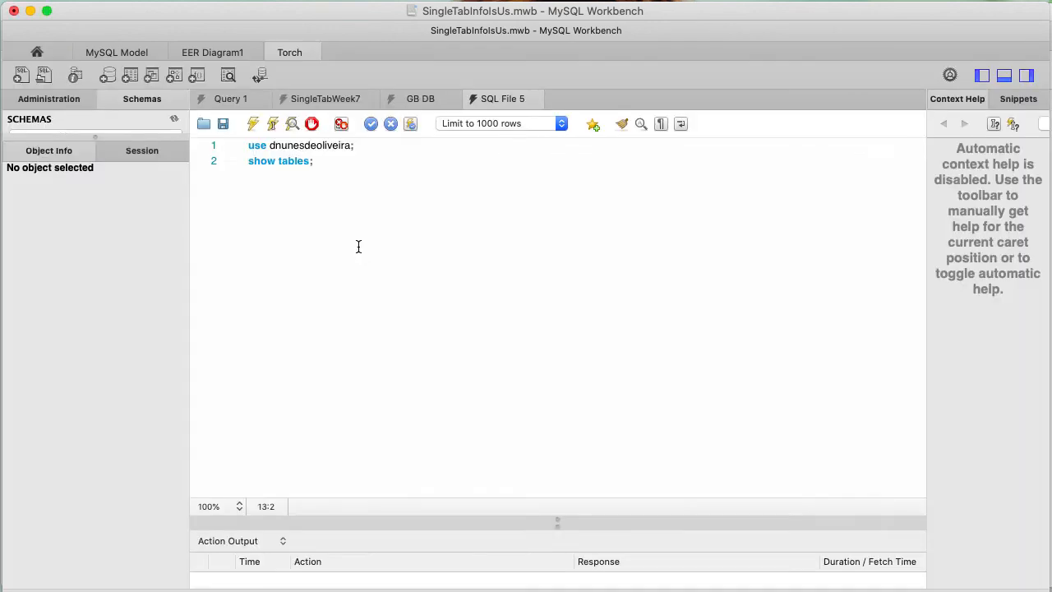
- Replace the show tables statement with the start of an INSERT INTO Person statement, and clear that line again
{"action": "left_click_drag", "start_coordinate": [329, 163], "coordinate": [241, 168]}
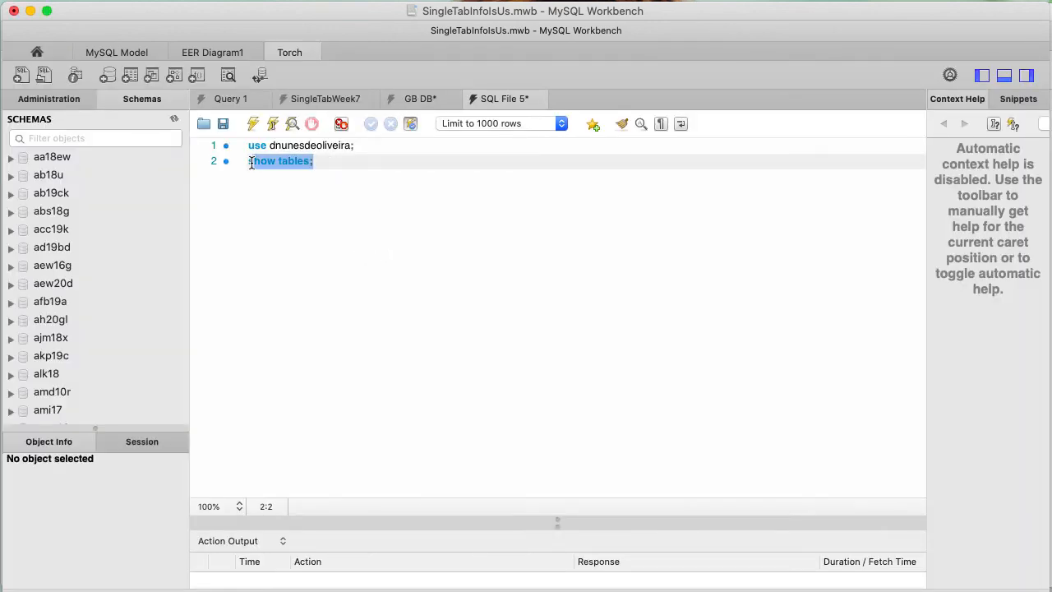
{"action": "type", "text": "INSERT INTO "}
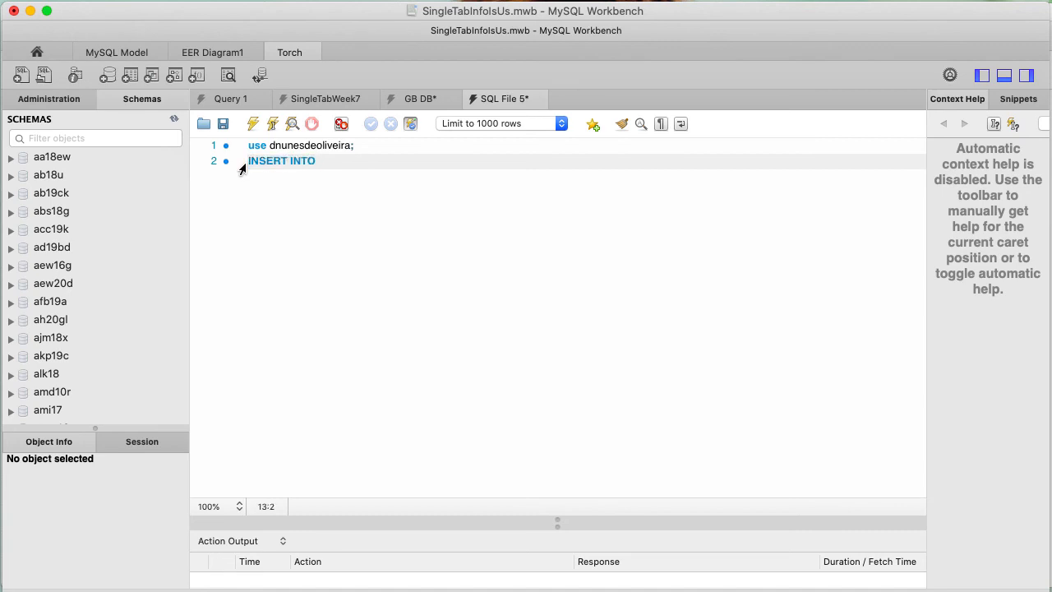
{"action": "type", "text": "Person"}
{"action": "left_click_drag", "start_coordinate": [361, 161], "coordinate": [238, 161]}
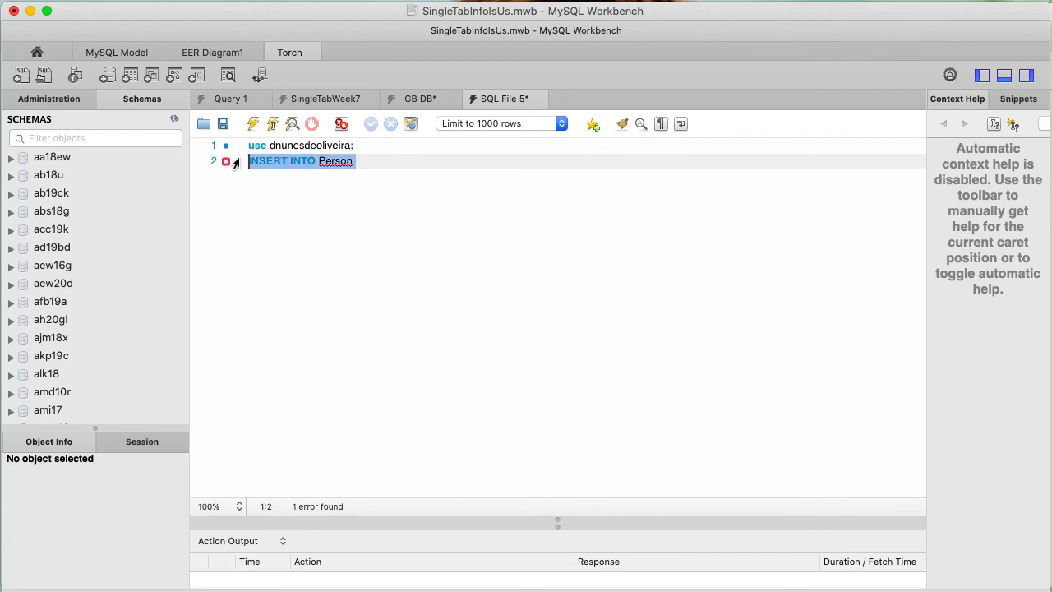
{"action": "key", "text": "BackSpace"}
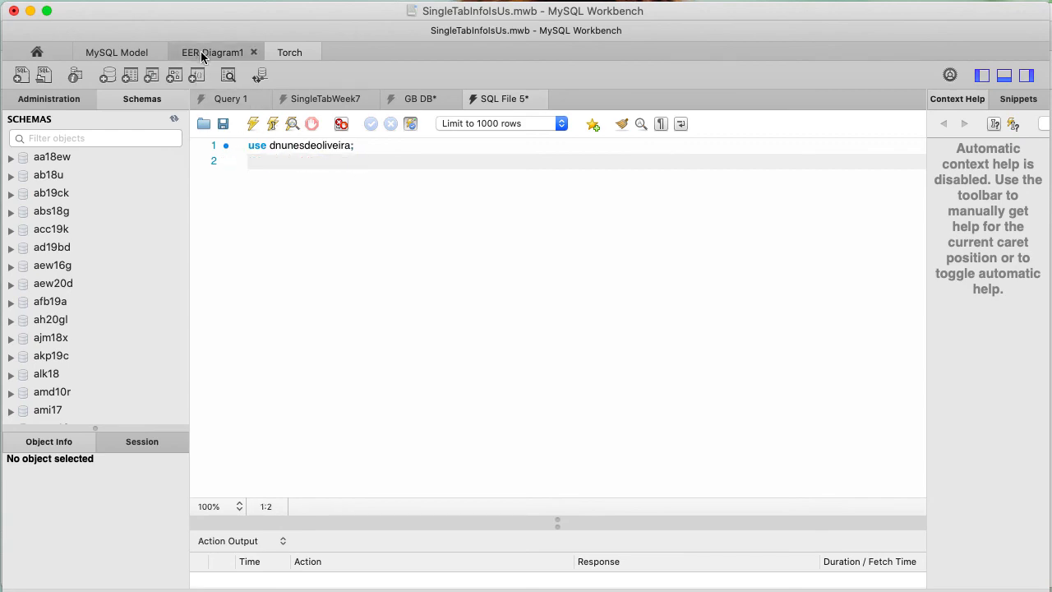
- Return to the EER diagram, select the Person table and enlarge the table editor to show its insert rows
{"action": "left_click", "coordinate": [202, 52]}
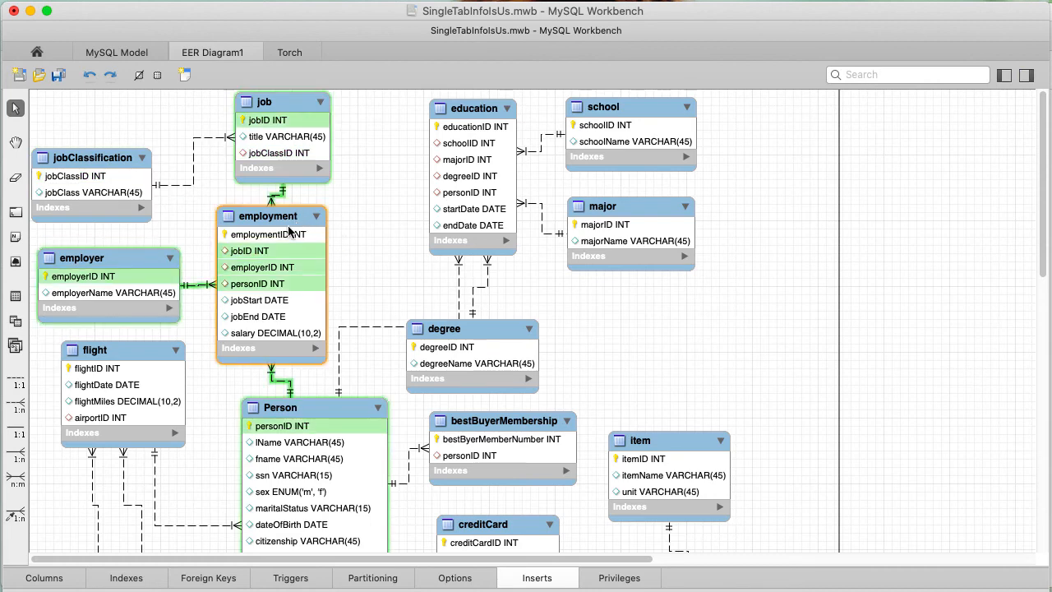
{"action": "left_click", "coordinate": [341, 403]}
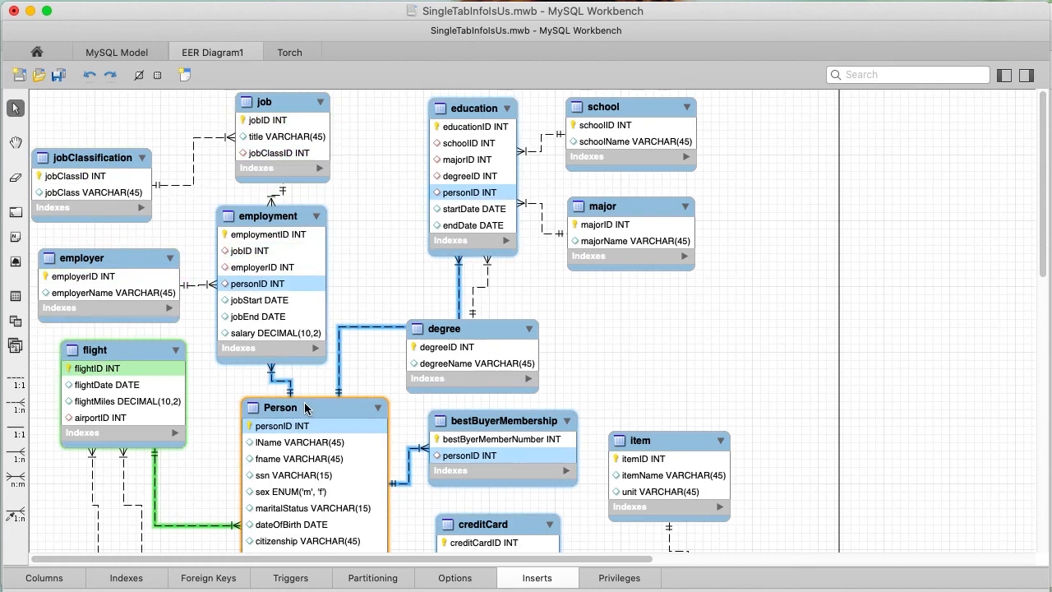
{"action": "scroll", "coordinate": [387, 277], "scroll_direction": "down", "scroll_amount": 1}
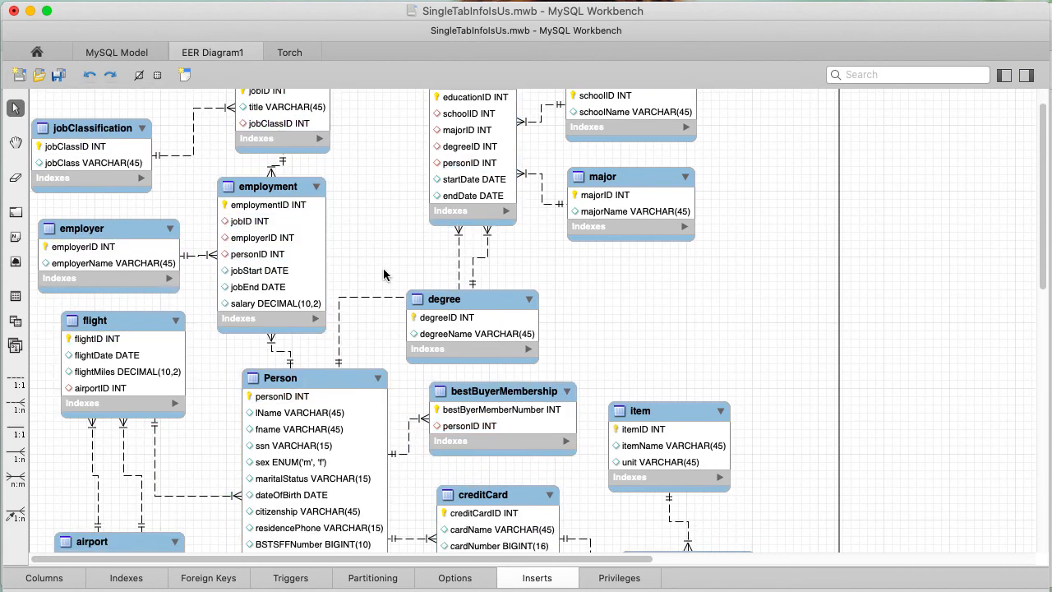
{"action": "left_click", "coordinate": [299, 379]}
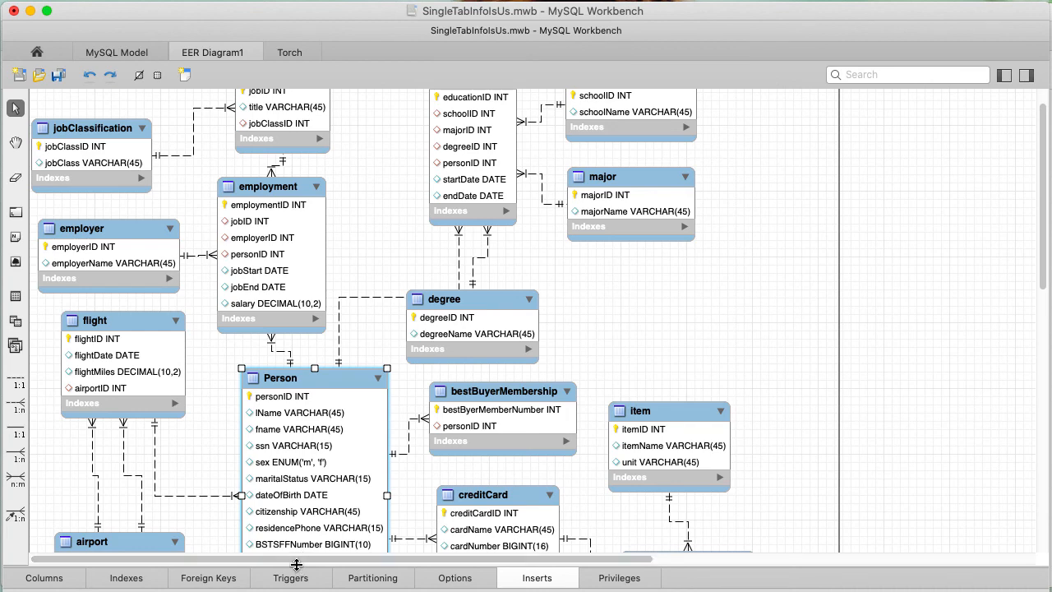
{"action": "left_click_drag", "start_coordinate": [297, 566], "coordinate": [301, 404]}
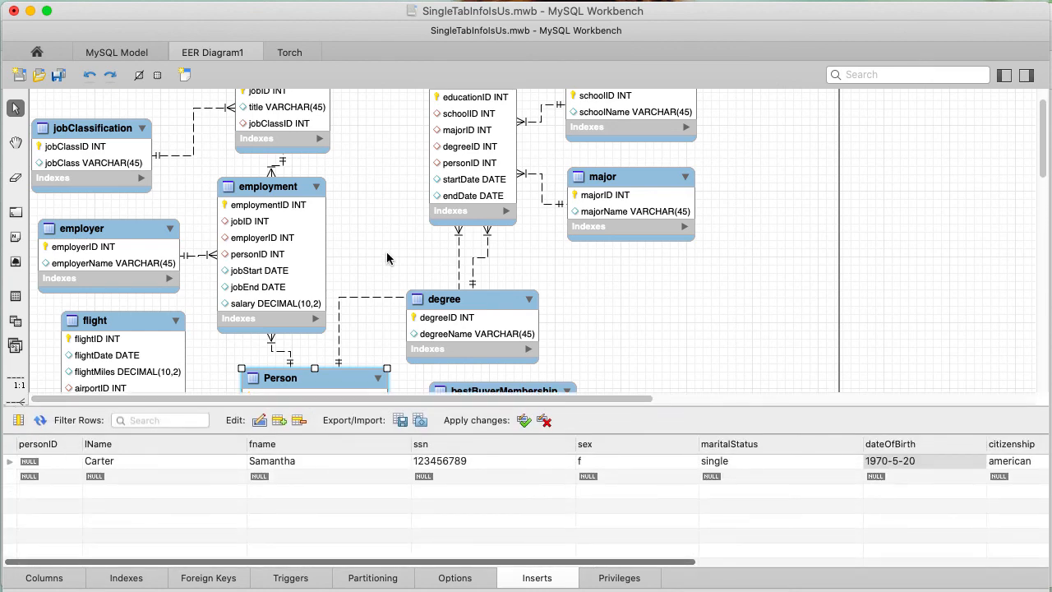
{"action": "scroll", "coordinate": [311, 293], "scroll_direction": "down", "scroll_amount": 5}
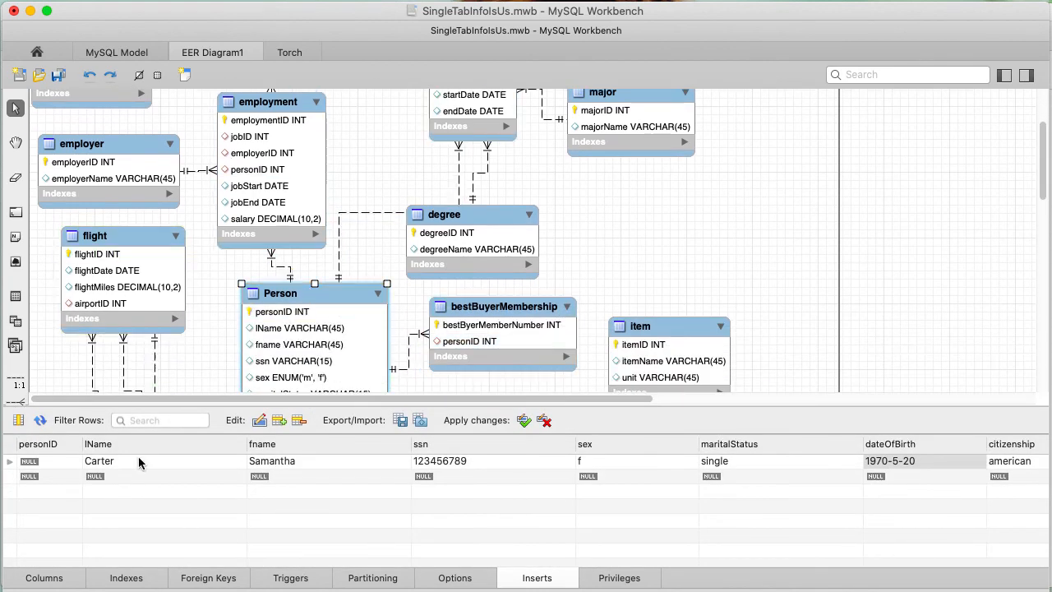
- Review the Person table's column definitions, from personID through citizenship, with their datatypes and flags
{"action": "left_click", "coordinate": [56, 578]}
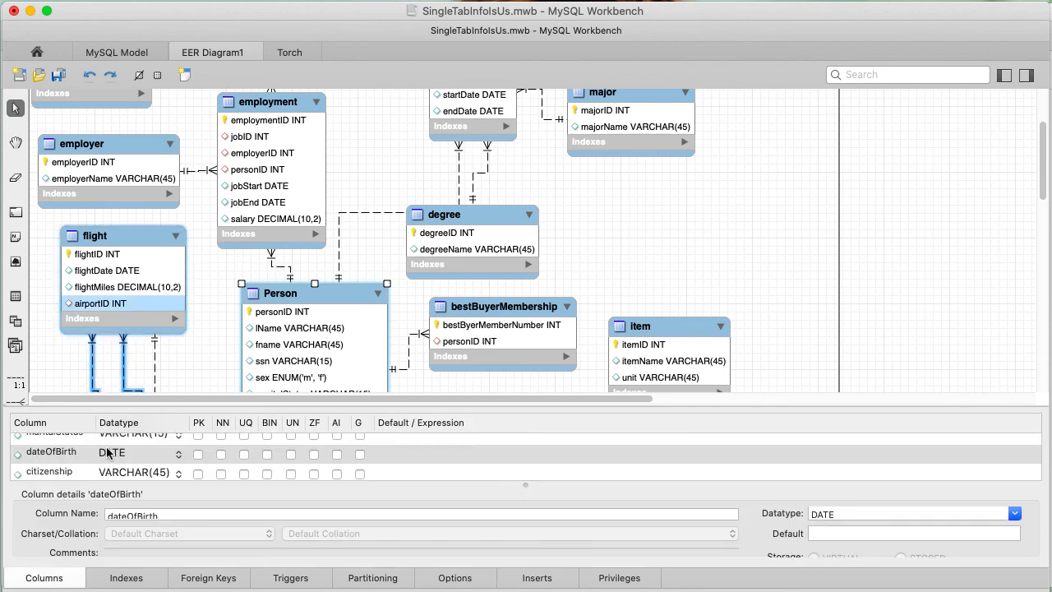
{"action": "scroll", "coordinate": [102, 458], "scroll_direction": "up", "scroll_amount": 5}
{"action": "scroll", "coordinate": [64, 454], "scroll_direction": "down", "scroll_amount": 1}
{"action": "scroll", "coordinate": [64, 454], "scroll_direction": "down", "scroll_amount": 3}
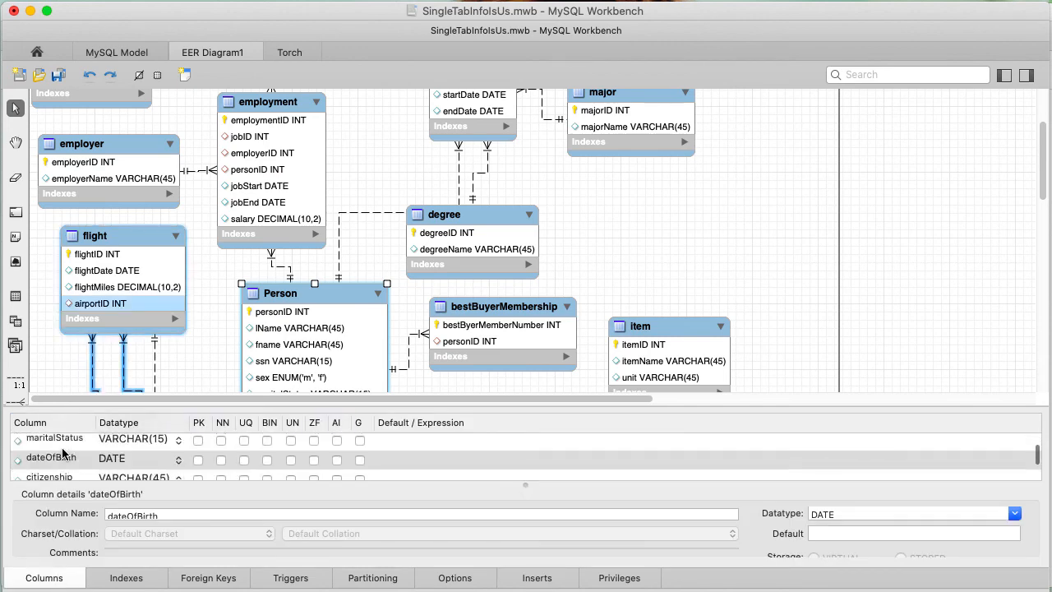
{"action": "scroll", "coordinate": [64, 454], "scroll_direction": "up", "scroll_amount": 5}
{"action": "scroll", "coordinate": [63, 453], "scroll_direction": "down", "scroll_amount": 5}
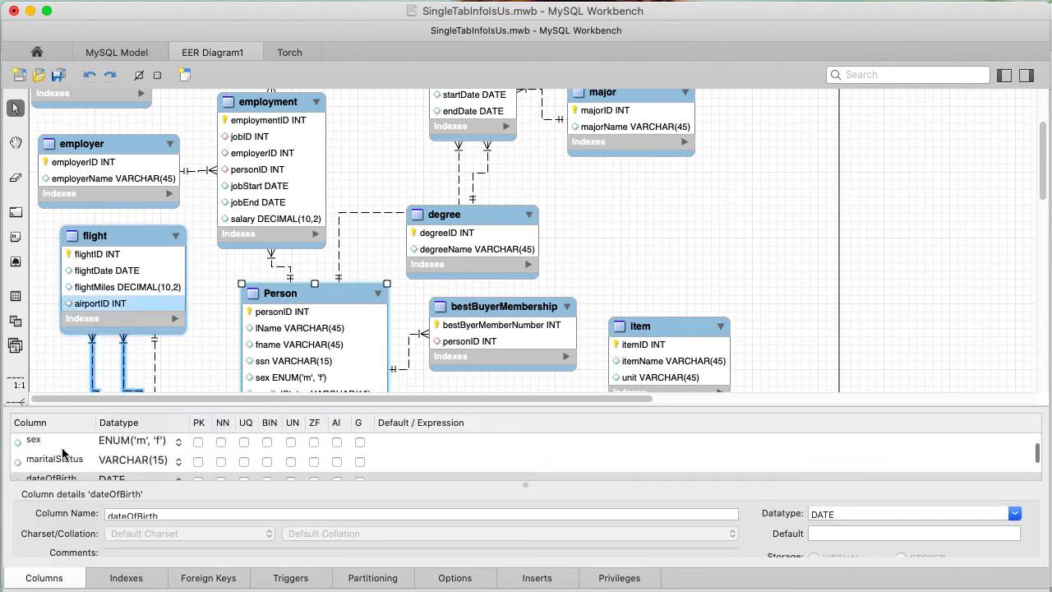
{"action": "scroll", "coordinate": [63, 453], "scroll_direction": "up", "scroll_amount": 6}
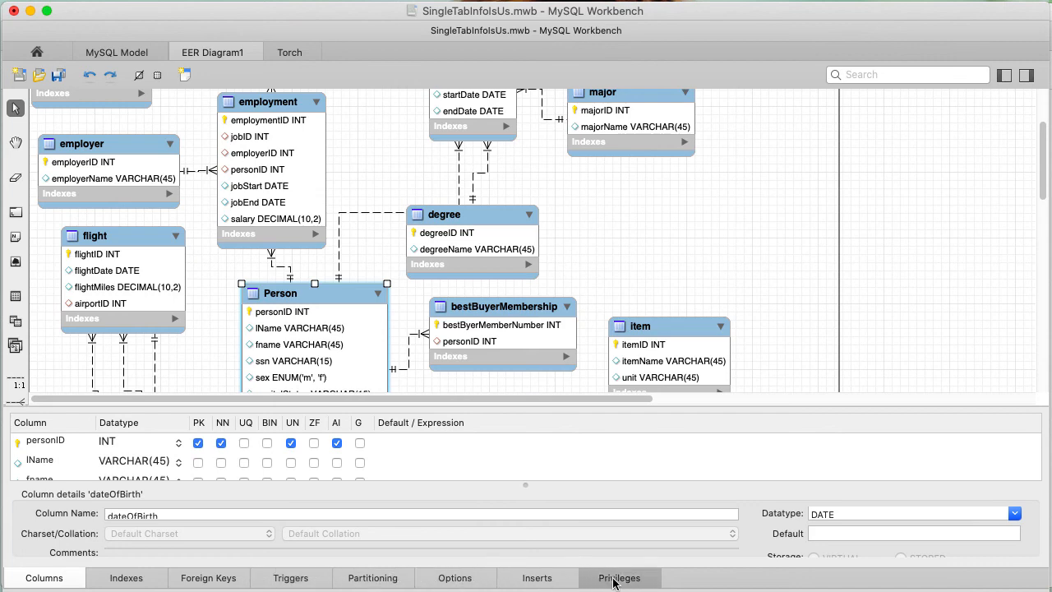
- Go back to the Person table's inserts and check the sample row's values from fname to citizenship and beyond
{"action": "left_click", "coordinate": [539, 579]}
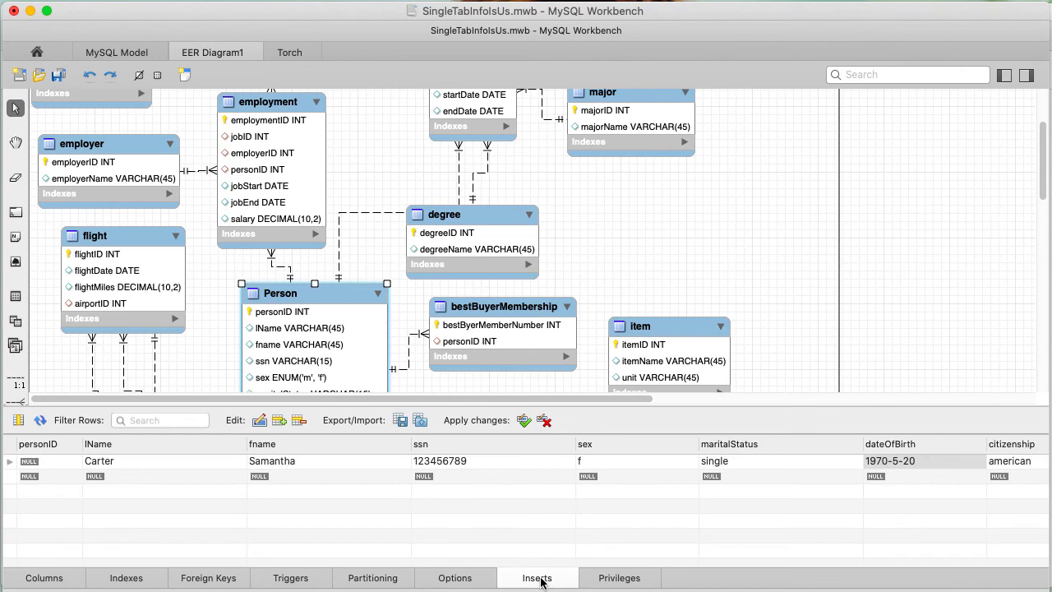
{"action": "left_click", "coordinate": [275, 462]}
{"action": "left_click", "coordinate": [444, 463]}
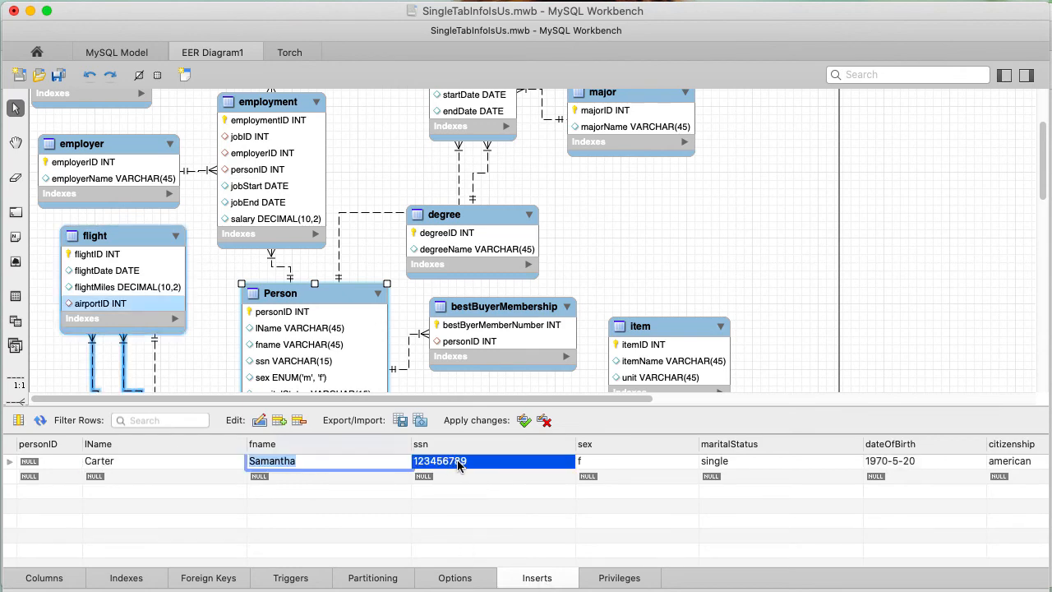
{"action": "left_click", "coordinate": [633, 464]}
{"action": "left_click", "coordinate": [729, 468]}
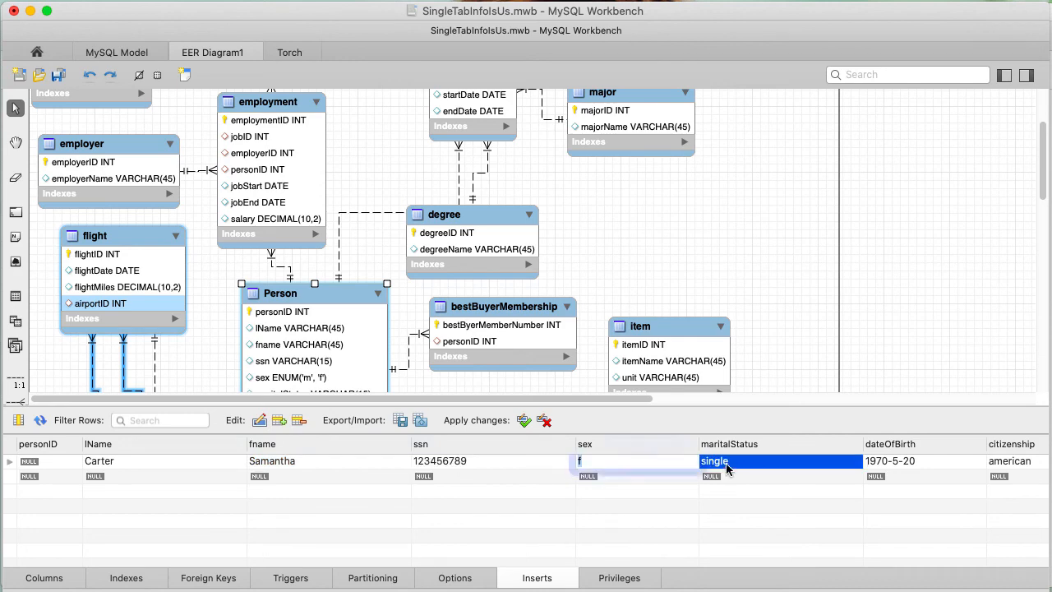
{"action": "left_click", "coordinate": [917, 464]}
{"action": "left_click", "coordinate": [1027, 466]}
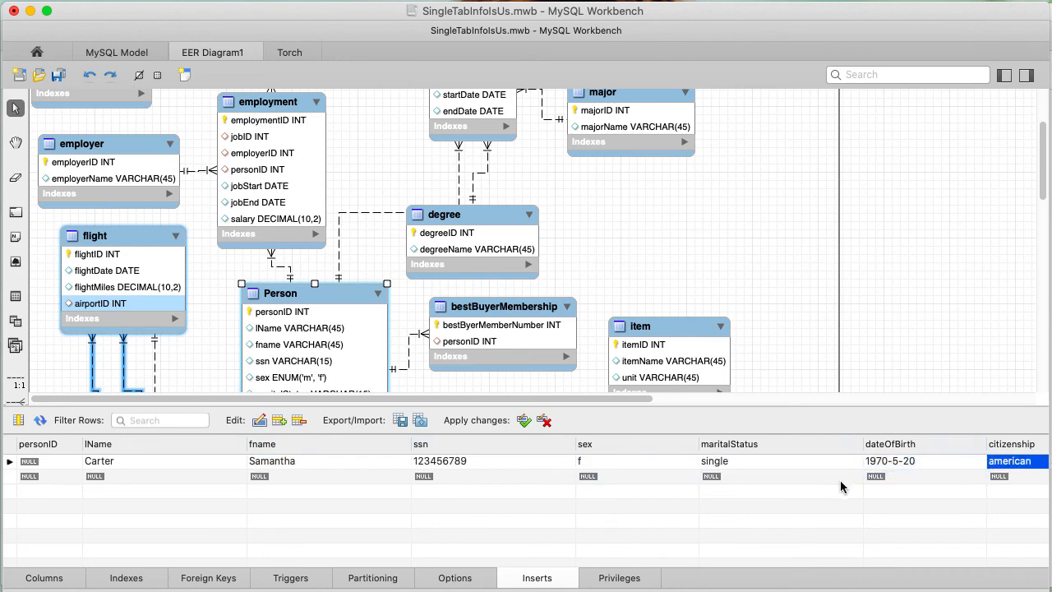
{"action": "scroll", "coordinate": [841, 481], "scroll_direction": "right", "scroll_amount": 5}
{"action": "scroll", "coordinate": [840, 480], "scroll_direction": "left", "scroll_amount": 5}
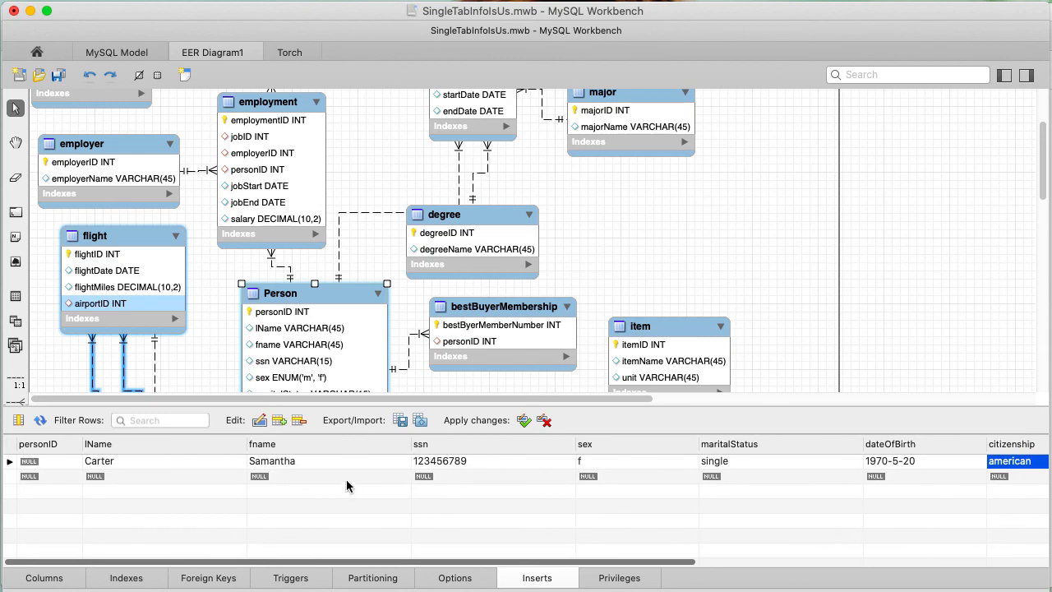
- Leave the personID value of the Person sample row unset and apply the insert changes
{"action": "left_click", "coordinate": [37, 466]}
{"action": "double_click", "coordinate": [59, 463]}
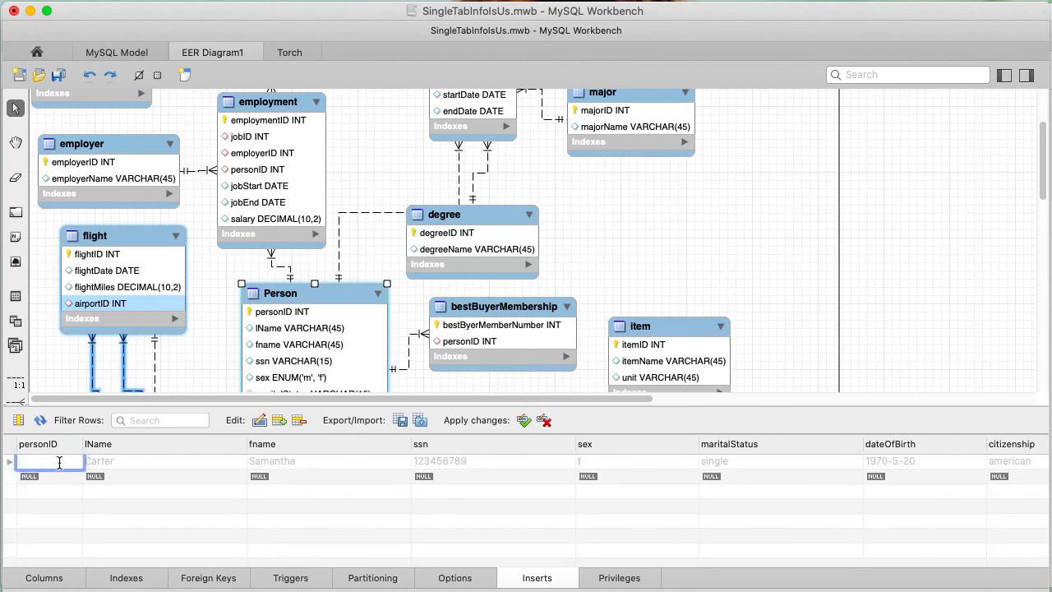
{"action": "left_click", "coordinate": [63, 368]}
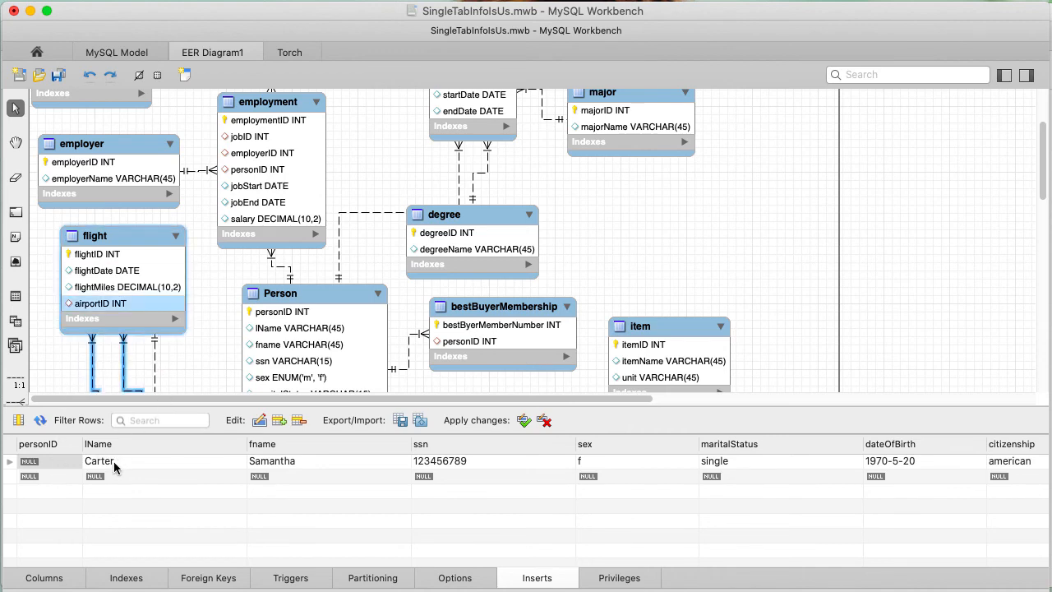
{"action": "left_click", "coordinate": [523, 421]}
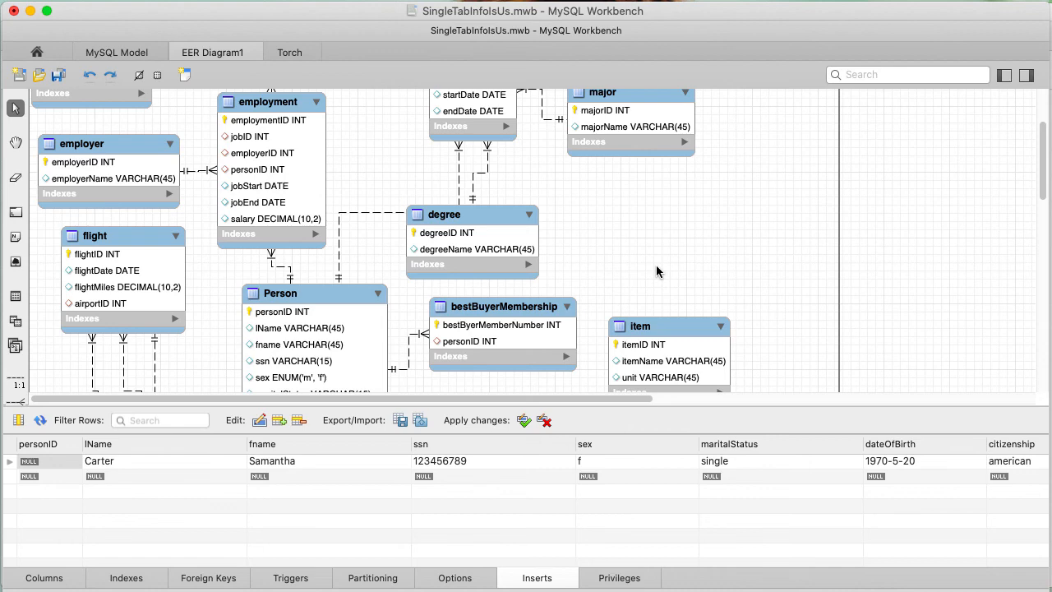
{"action": "scroll", "coordinate": [657, 272], "scroll_direction": "up", "scroll_amount": 3}
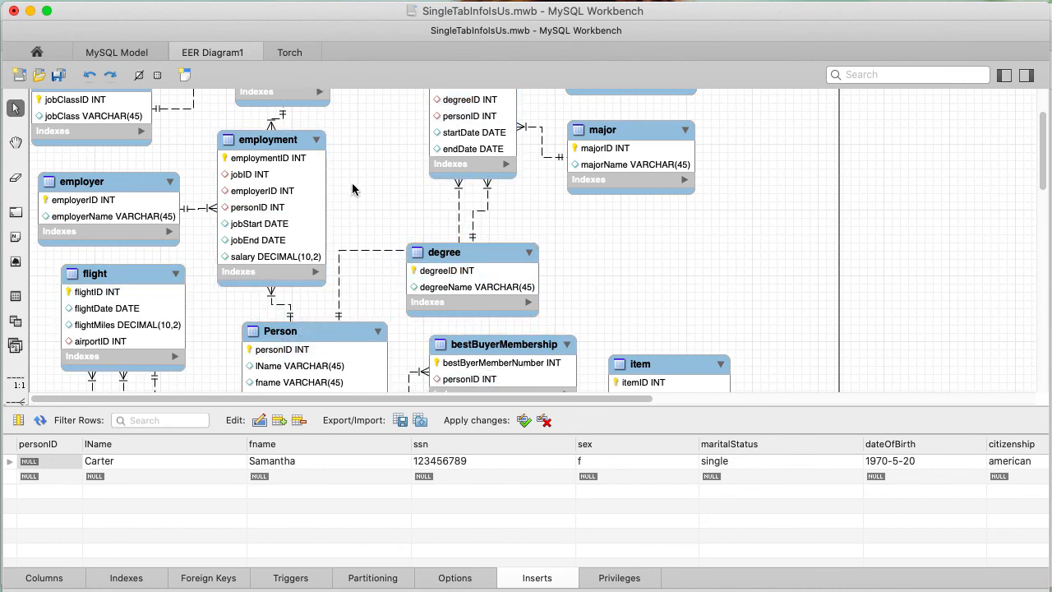
- Examine the diagram's relationships around the Person table, from employment and flight down to airport, placeOfBirth and address
{"action": "scroll", "coordinate": [352, 183], "scroll_direction": "down", "scroll_amount": 1}
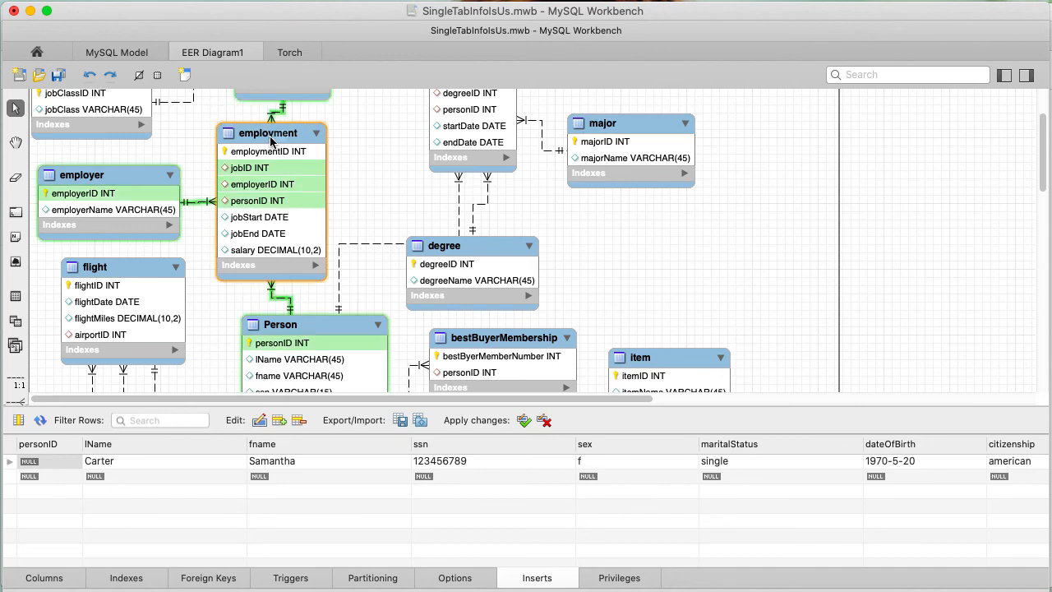
{"action": "scroll", "coordinate": [368, 181], "scroll_direction": "down", "scroll_amount": 6}
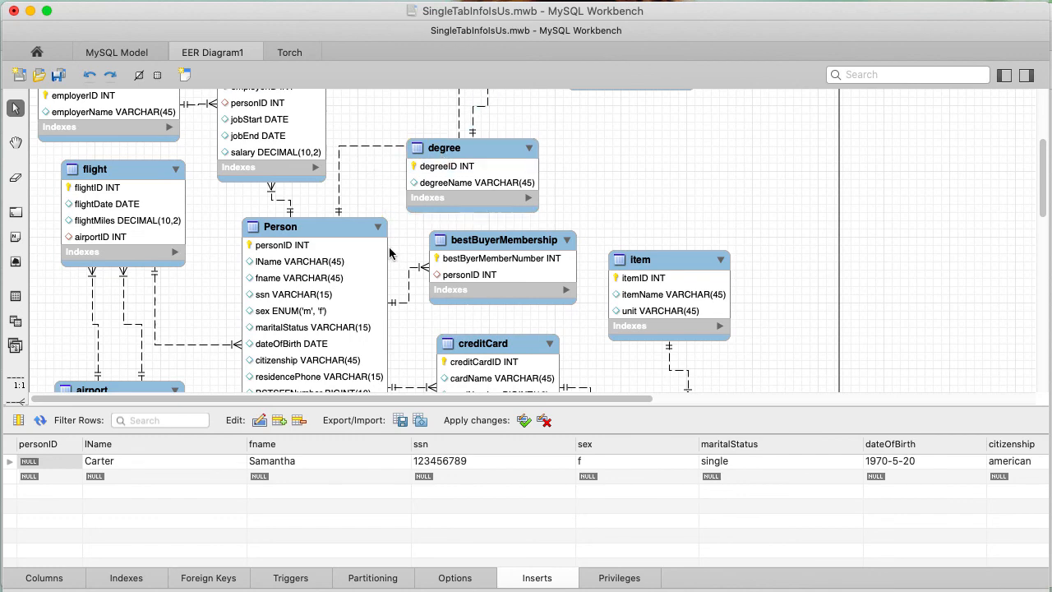
{"action": "scroll", "coordinate": [347, 278], "scroll_direction": "down", "scroll_amount": 1}
{"action": "scroll", "coordinate": [347, 278], "scroll_direction": "down", "scroll_amount": 2}
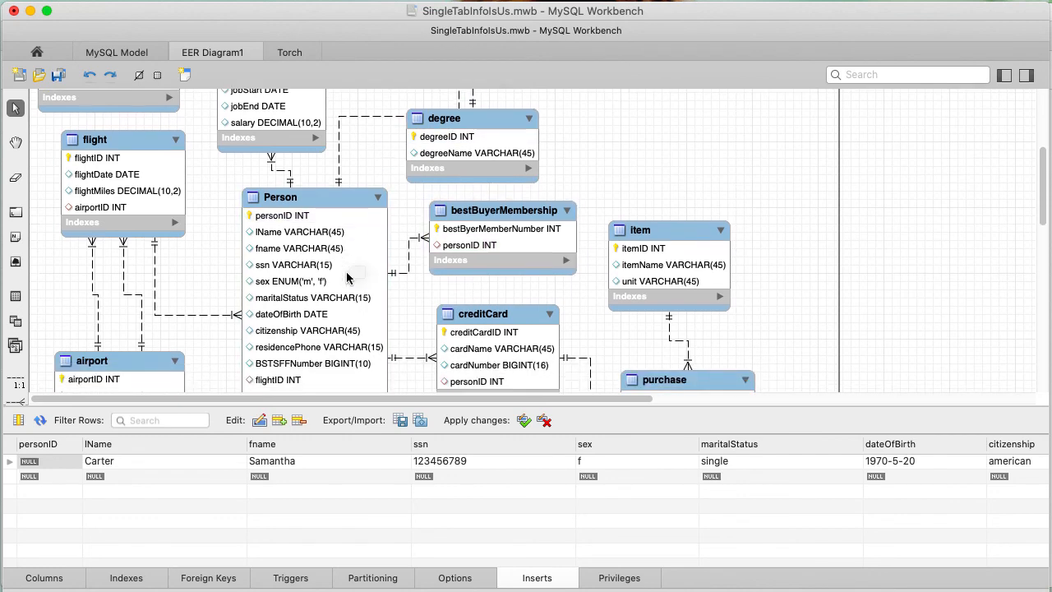
{"action": "scroll", "coordinate": [219, 277], "scroll_direction": "down", "scroll_amount": 4}
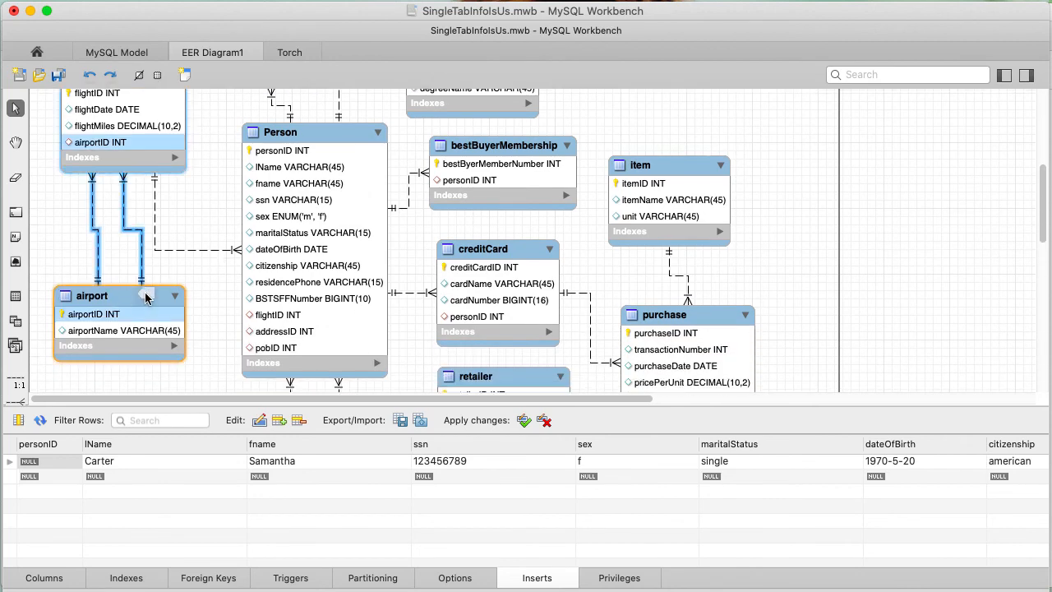
{"action": "scroll", "coordinate": [208, 297], "scroll_direction": "down", "scroll_amount": 10}
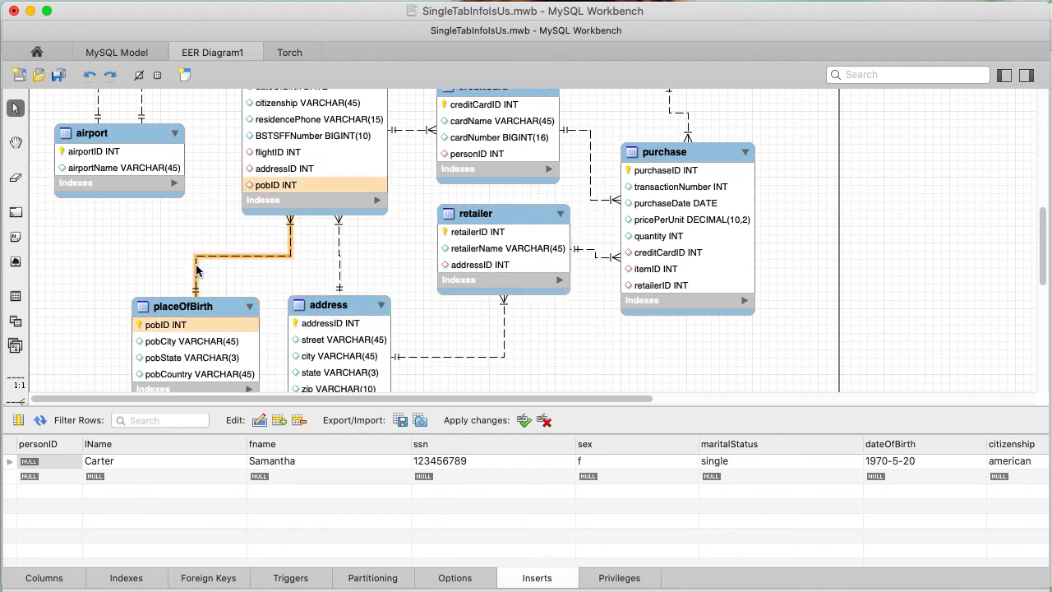
{"action": "scroll", "coordinate": [197, 268], "scroll_direction": "down", "scroll_amount": 1}
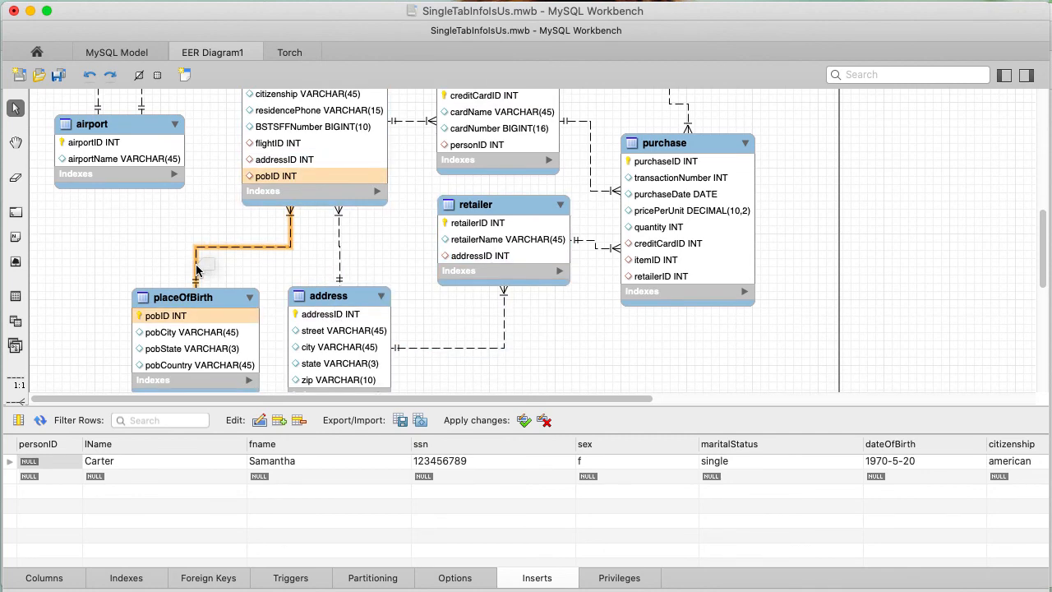
{"action": "scroll", "coordinate": [197, 207], "scroll_direction": "up", "scroll_amount": 10}
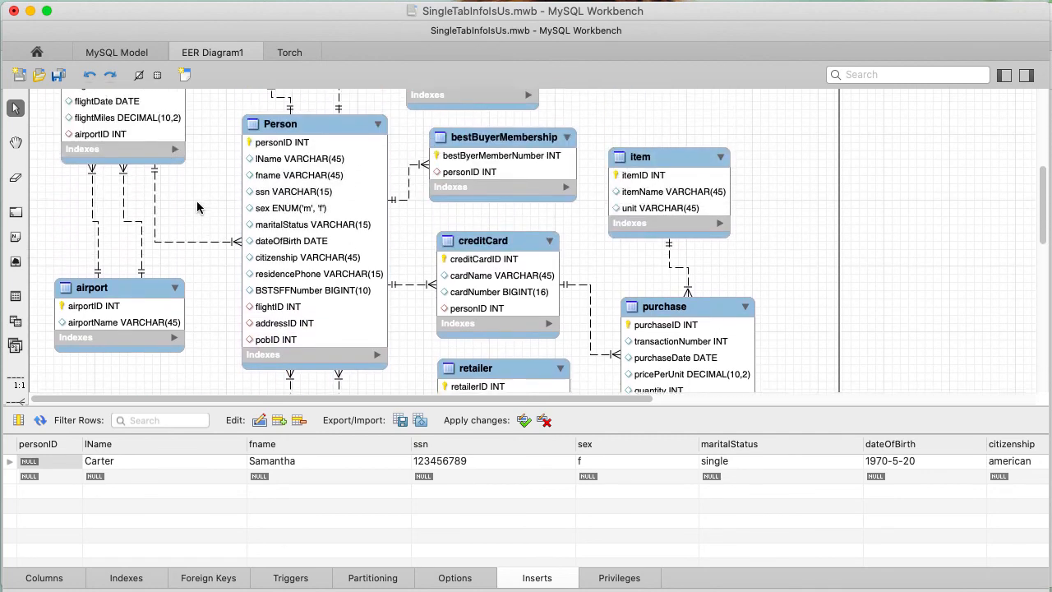
{"action": "scroll", "coordinate": [196, 208], "scroll_direction": "up", "scroll_amount": 1}
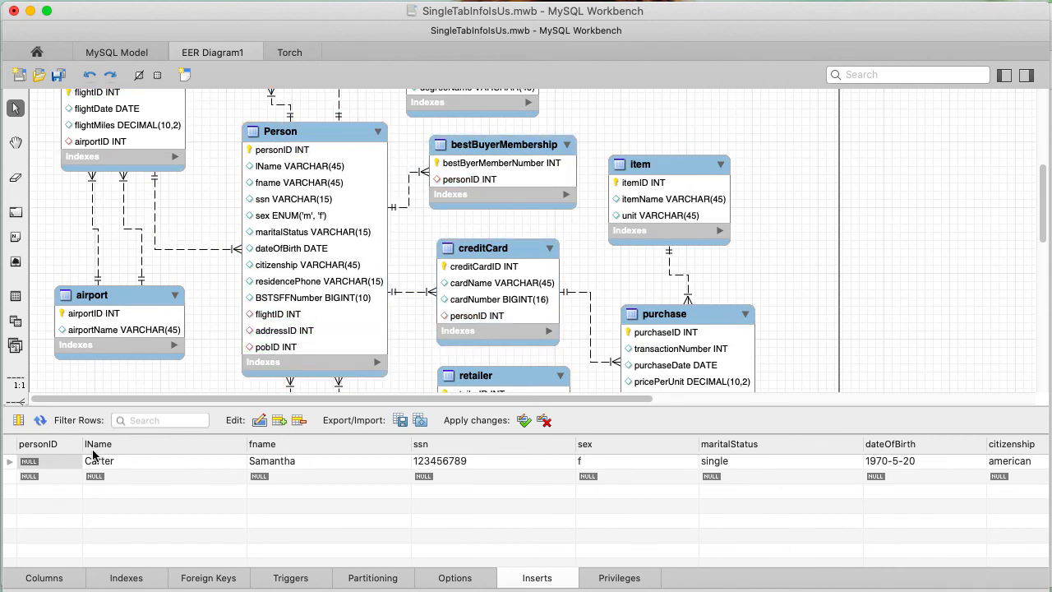
- Review the Person table's column definitions down to the flightID, addressID and pobID foreign keys, checking their datatypes and flags
{"action": "left_click", "coordinate": [44, 579]}
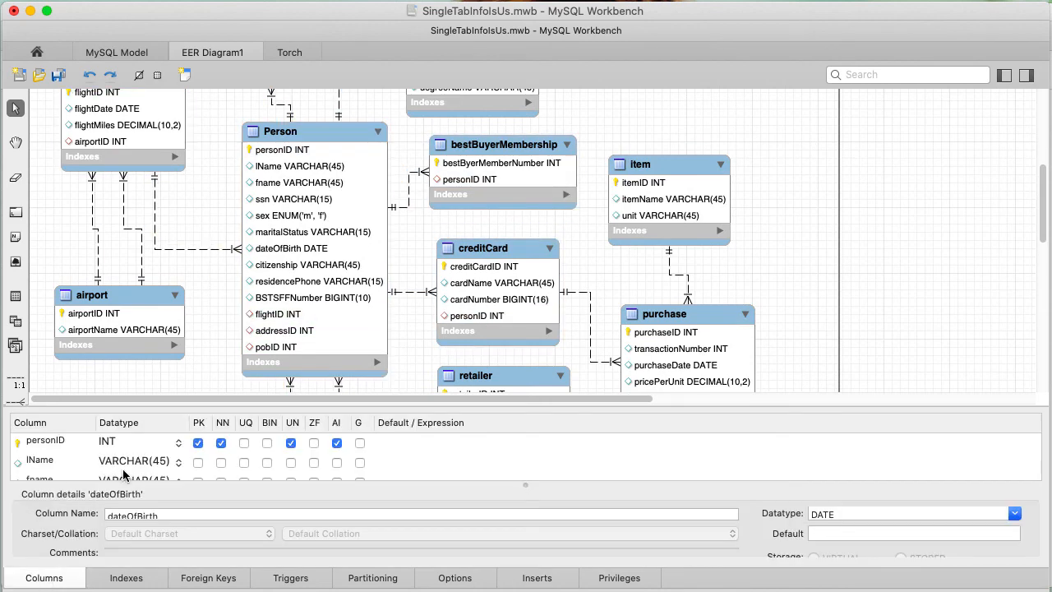
{"action": "scroll", "coordinate": [131, 469], "scroll_direction": "down", "scroll_amount": 6}
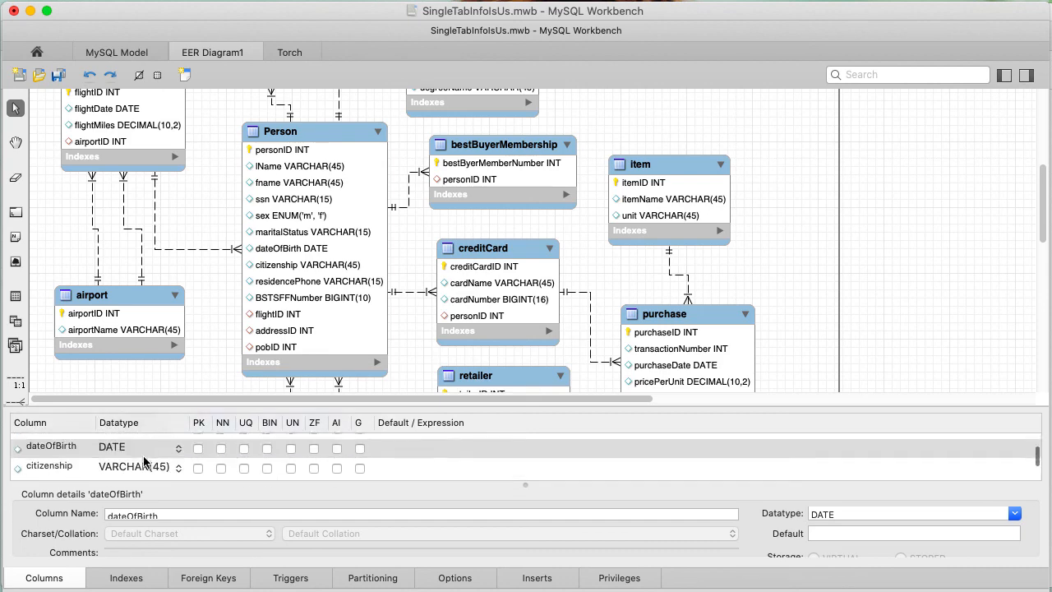
{"action": "scroll", "coordinate": [144, 462], "scroll_direction": "down", "scroll_amount": 2}
{"action": "scroll", "coordinate": [144, 462], "scroll_direction": "up", "scroll_amount": 2}
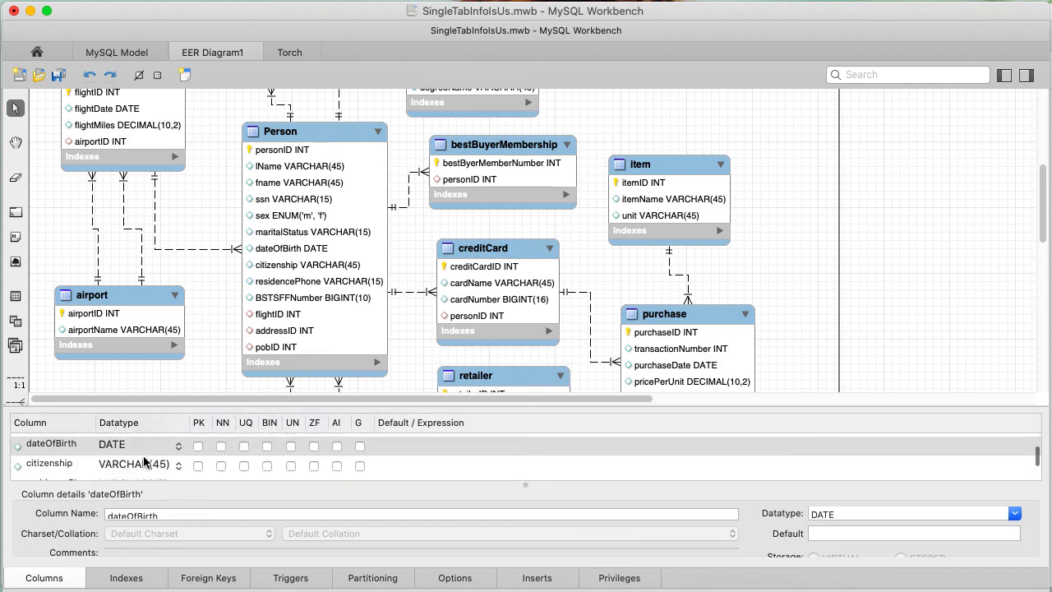
{"action": "scroll", "coordinate": [144, 462], "scroll_direction": "down", "scroll_amount": 6}
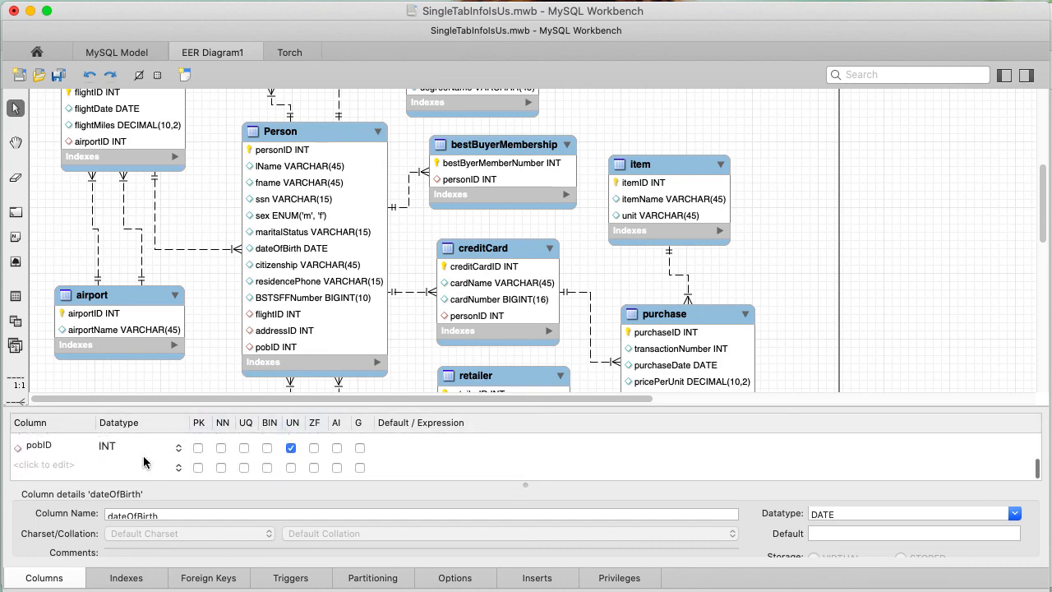
{"action": "scroll", "coordinate": [144, 462], "scroll_direction": "up", "scroll_amount": 2}
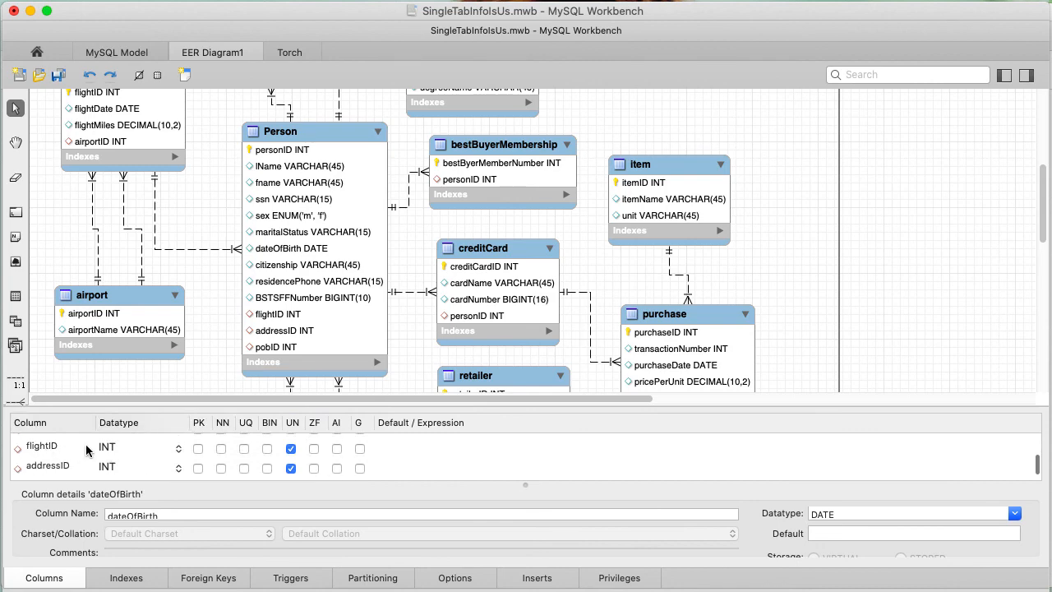
{"action": "scroll", "coordinate": [83, 464], "scroll_direction": "down", "scroll_amount": 1}
{"action": "scroll", "coordinate": [81, 467], "scroll_direction": "up", "scroll_amount": 1}
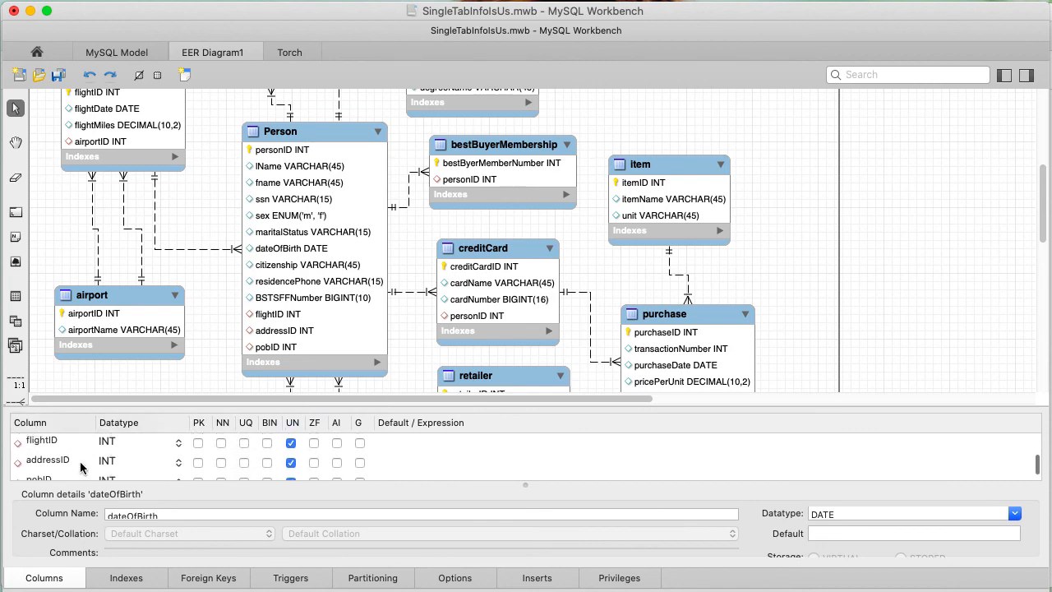
{"action": "scroll", "coordinate": [49, 469], "scroll_direction": "down", "scroll_amount": 1}
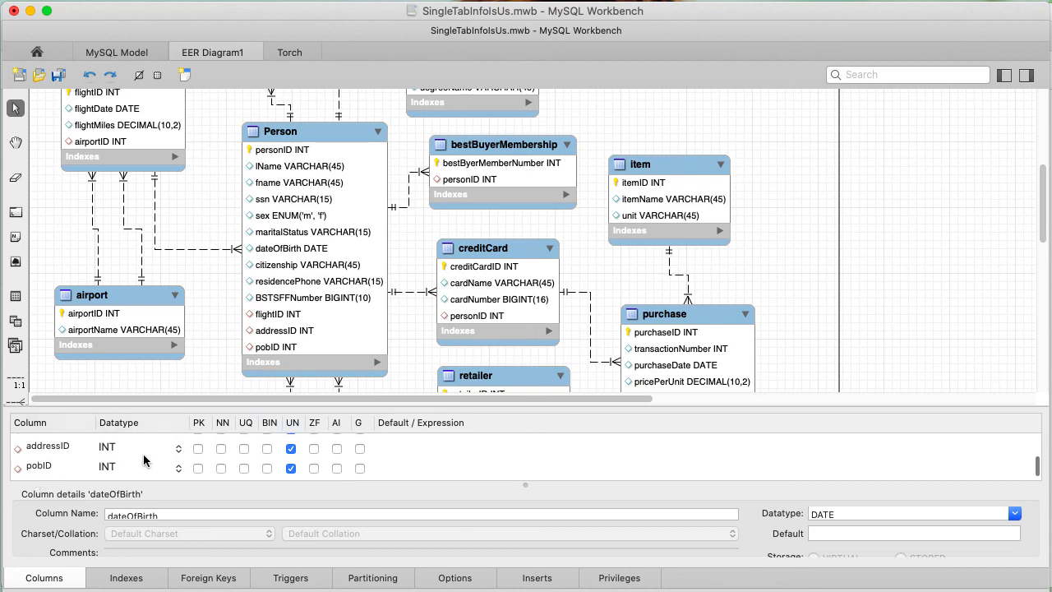
{"action": "scroll", "coordinate": [144, 461], "scroll_direction": "up", "scroll_amount": 2}
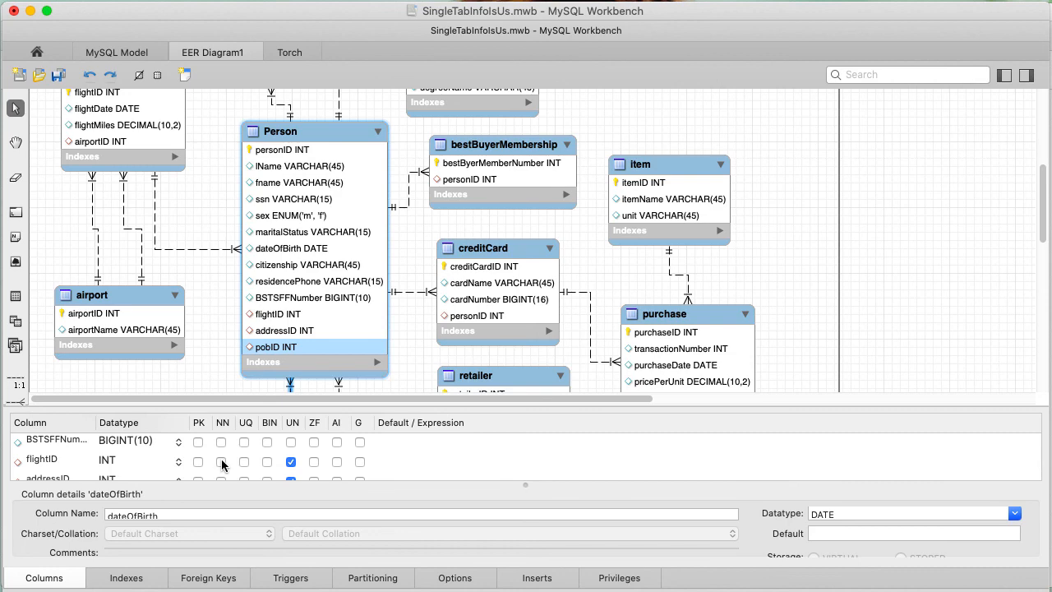
- Highlight the Person table's relationships, trace its linked tables across the diagram, and recheck its addressID and pobID columns
{"action": "left_click", "coordinate": [317, 138]}
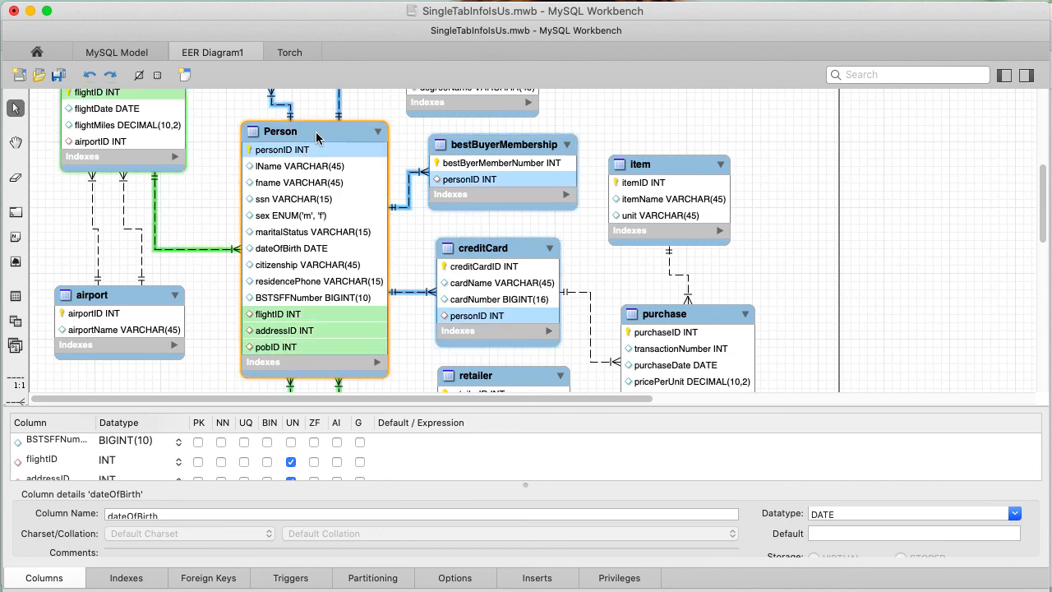
{"action": "left_click", "coordinate": [236, 185]}
{"action": "scroll", "coordinate": [236, 185], "scroll_direction": "up", "scroll_amount": 1}
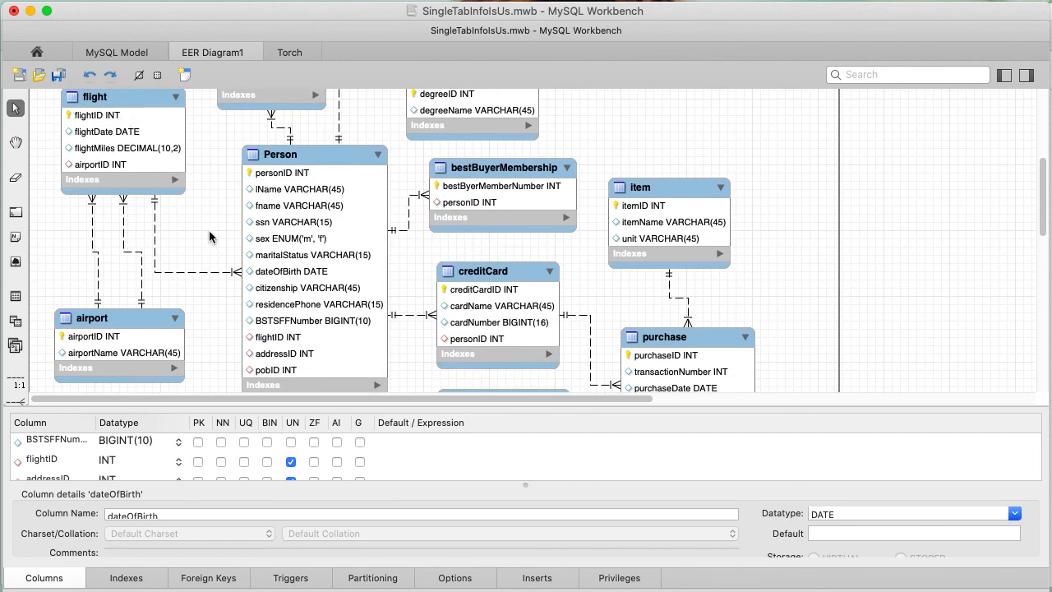
{"action": "scroll", "coordinate": [209, 236], "scroll_direction": "up", "scroll_amount": 6}
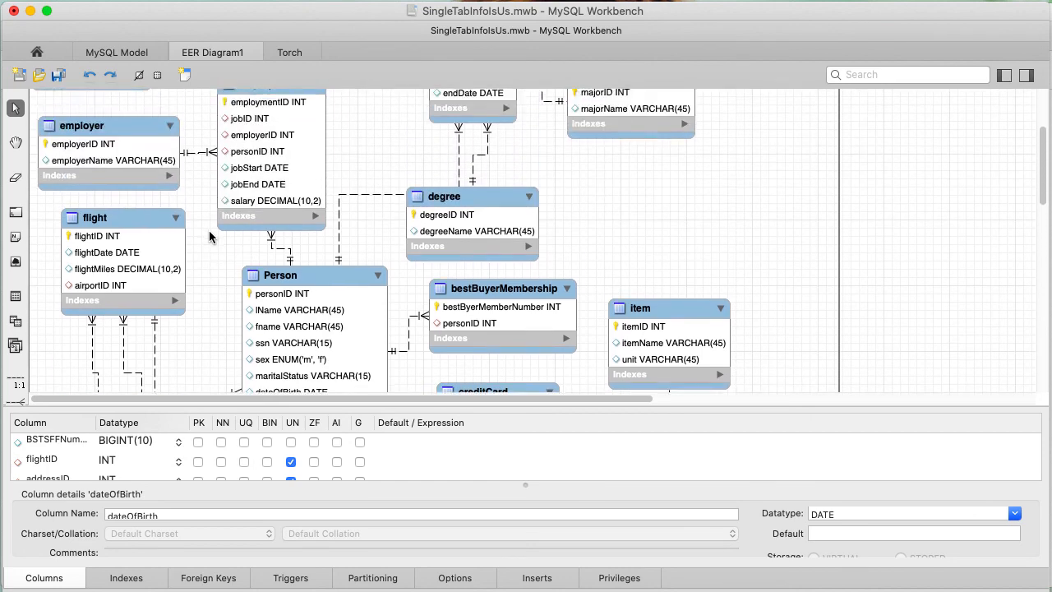
{"action": "scroll", "coordinate": [220, 313], "scroll_direction": "down", "scroll_amount": 3}
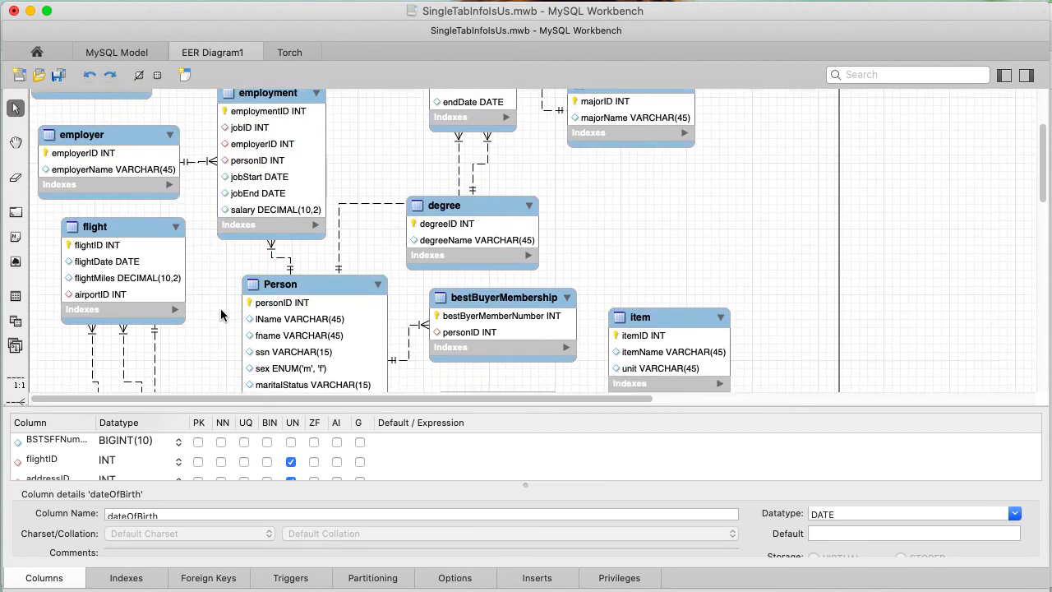
{"action": "scroll", "coordinate": [221, 313], "scroll_direction": "down", "scroll_amount": 1}
{"action": "scroll", "coordinate": [236, 230], "scroll_direction": "down", "scroll_amount": 2}
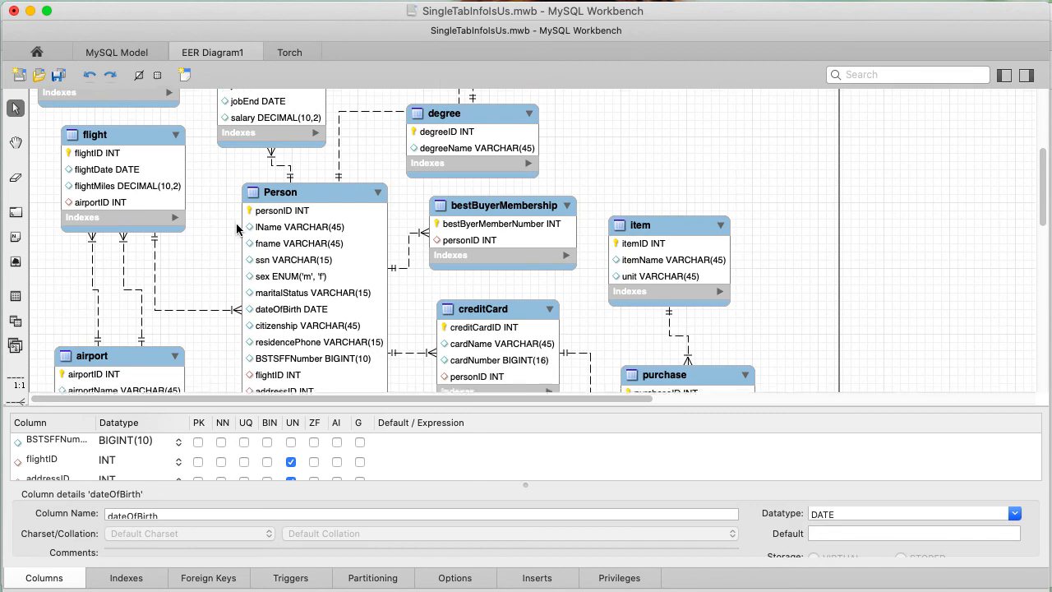
{"action": "scroll", "coordinate": [237, 230], "scroll_direction": "down", "scroll_amount": 2}
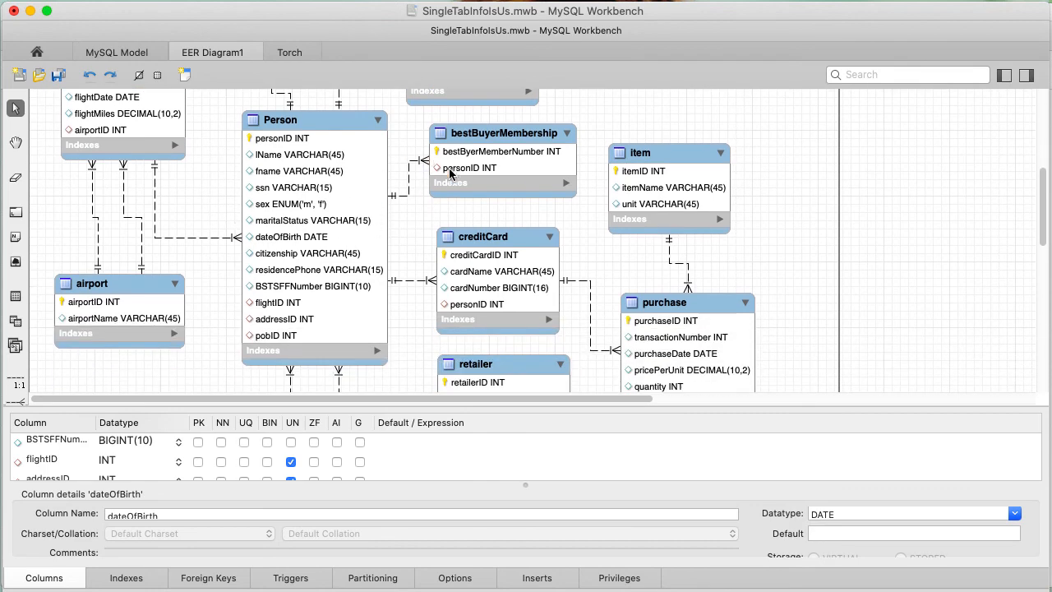
{"action": "scroll", "coordinate": [303, 216], "scroll_direction": "down", "scroll_amount": 6}
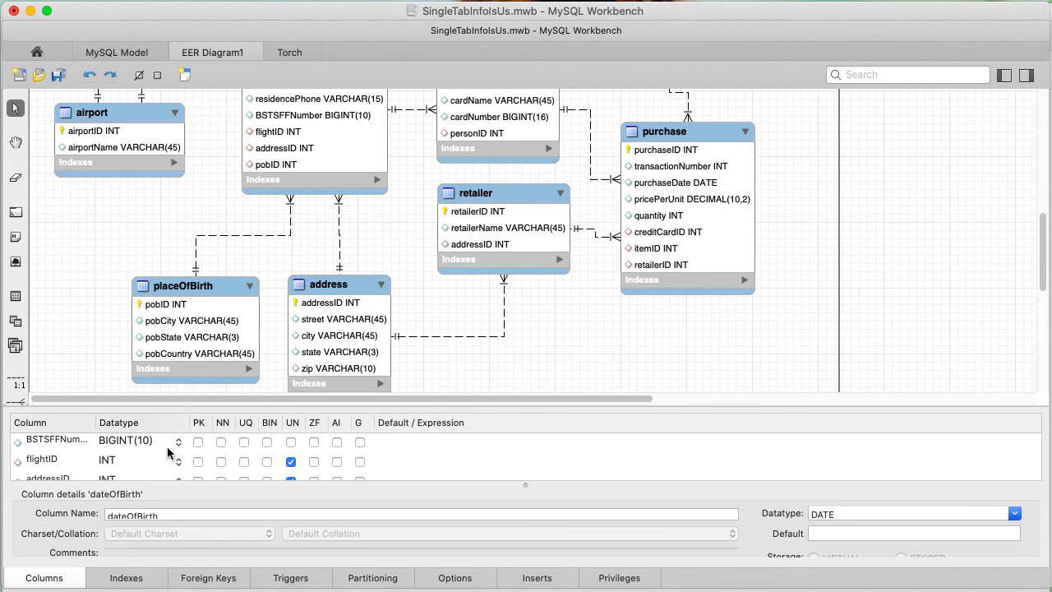
{"action": "scroll", "coordinate": [169, 458], "scroll_direction": "down", "scroll_amount": 2}
{"action": "scroll", "coordinate": [167, 457], "scroll_direction": "up", "scroll_amount": 1}
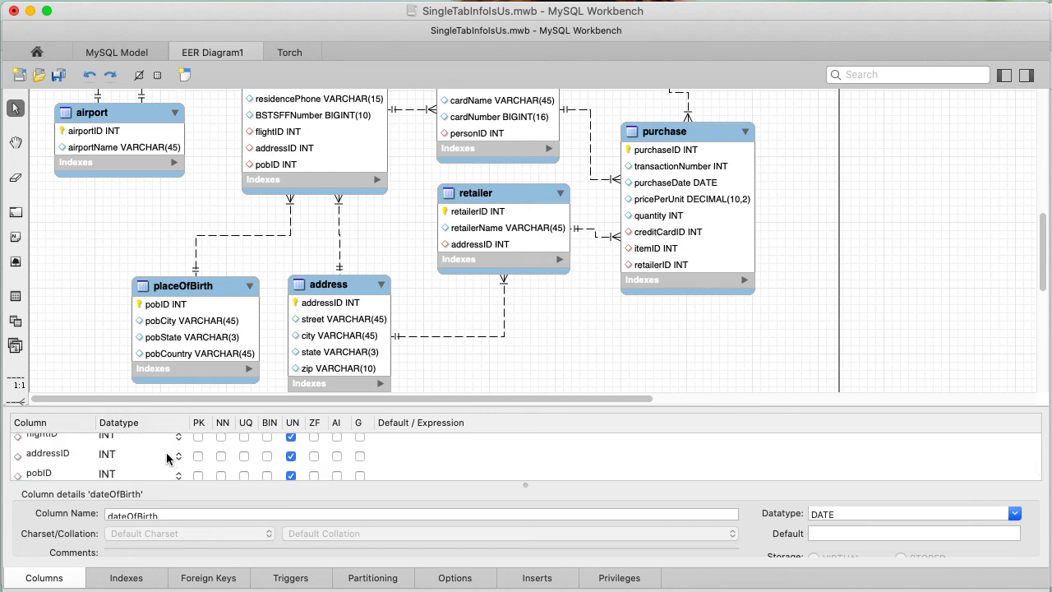
- Return to the Person table's inserts and check the sample row across all columns through the flightID, addressID and pobID values
{"action": "left_click", "coordinate": [564, 575]}
{"action": "scroll", "coordinate": [735, 459], "scroll_direction": "right", "scroll_amount": 10}
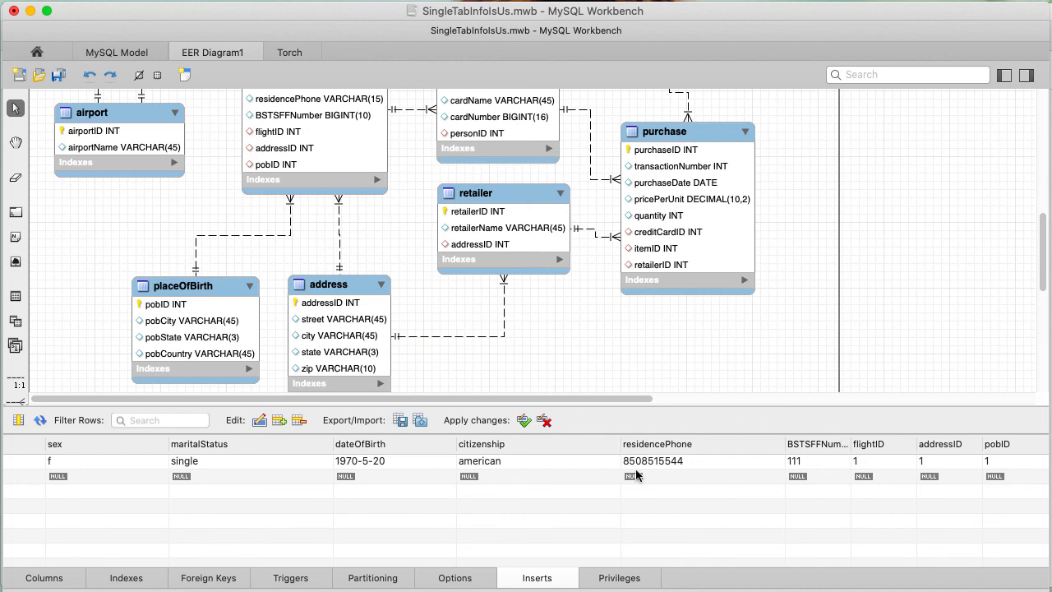
{"action": "scroll", "coordinate": [307, 467], "scroll_direction": "left", "scroll_amount": 10}
{"action": "scroll", "coordinate": [308, 467], "scroll_direction": "right", "scroll_amount": 1}
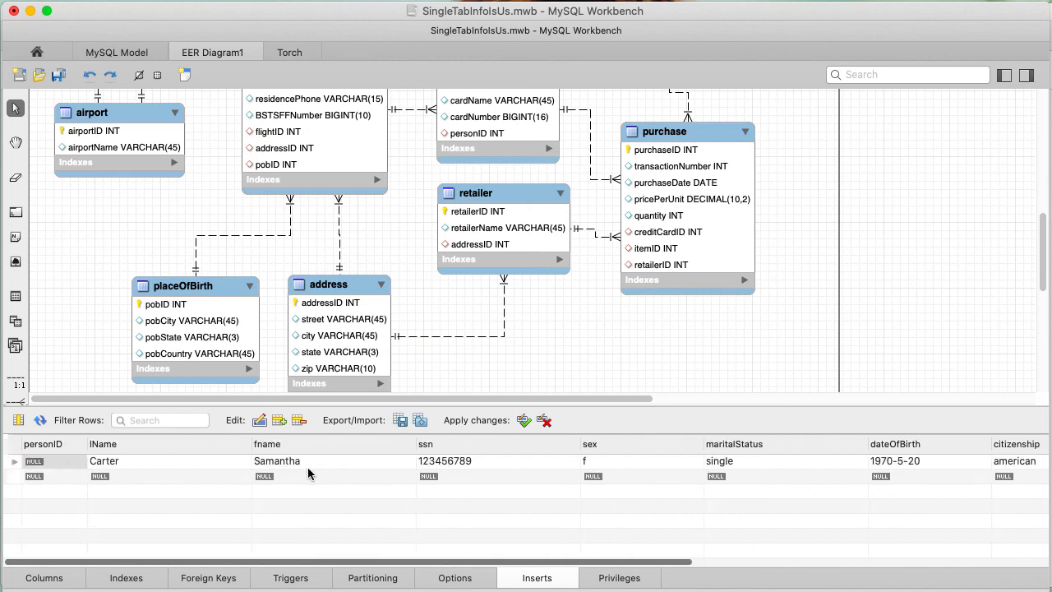
{"action": "scroll", "coordinate": [308, 467], "scroll_direction": "right", "scroll_amount": 10}
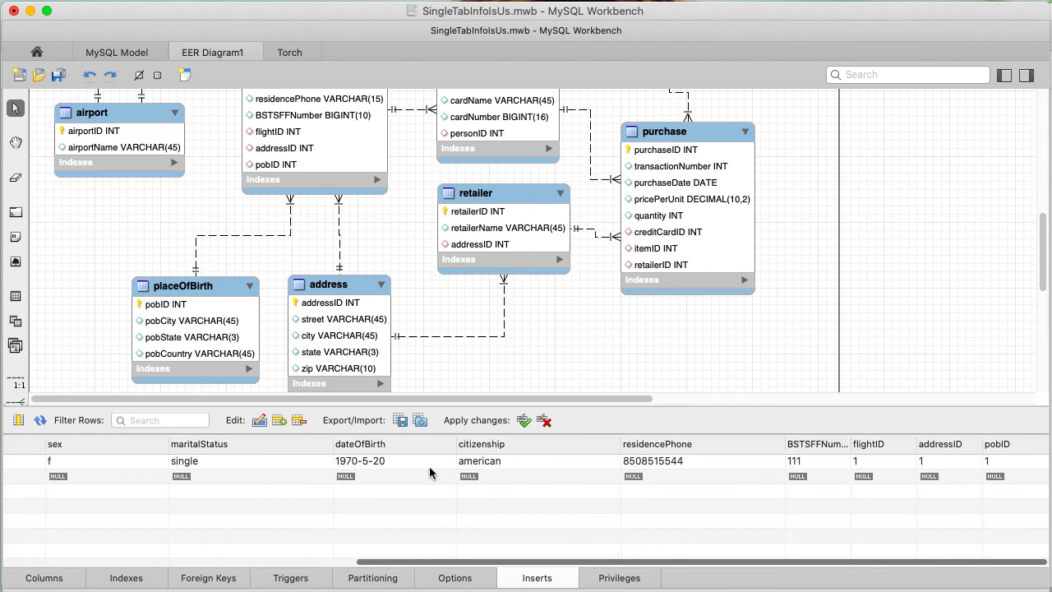
{"action": "scroll", "coordinate": [608, 477], "scroll_direction": "left", "scroll_amount": 5}
{"action": "scroll", "coordinate": [608, 478], "scroll_direction": "right", "scroll_amount": 5}
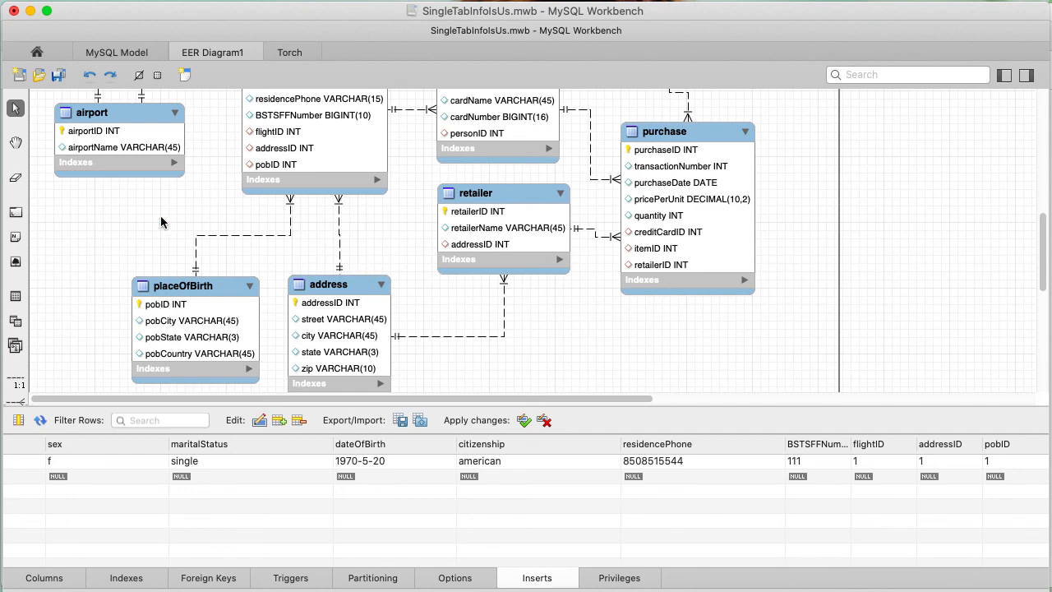
- Show the flight table's insert rows and compare the airportID values of its two sample flights
{"action": "scroll", "coordinate": [162, 222], "scroll_direction": "up", "scroll_amount": 5}
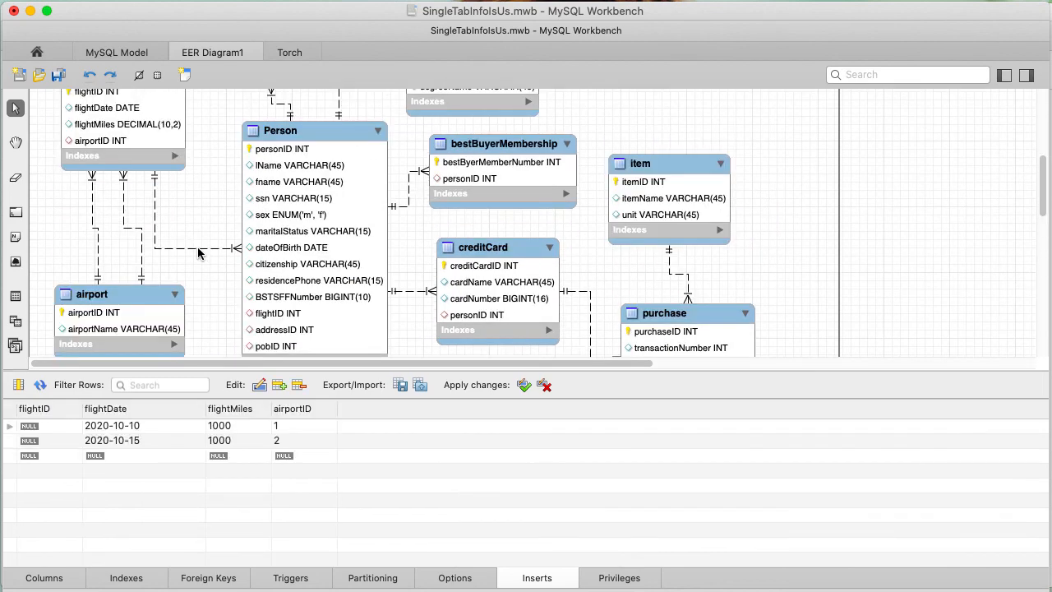
{"action": "scroll", "coordinate": [200, 252], "scroll_direction": "up", "scroll_amount": 2}
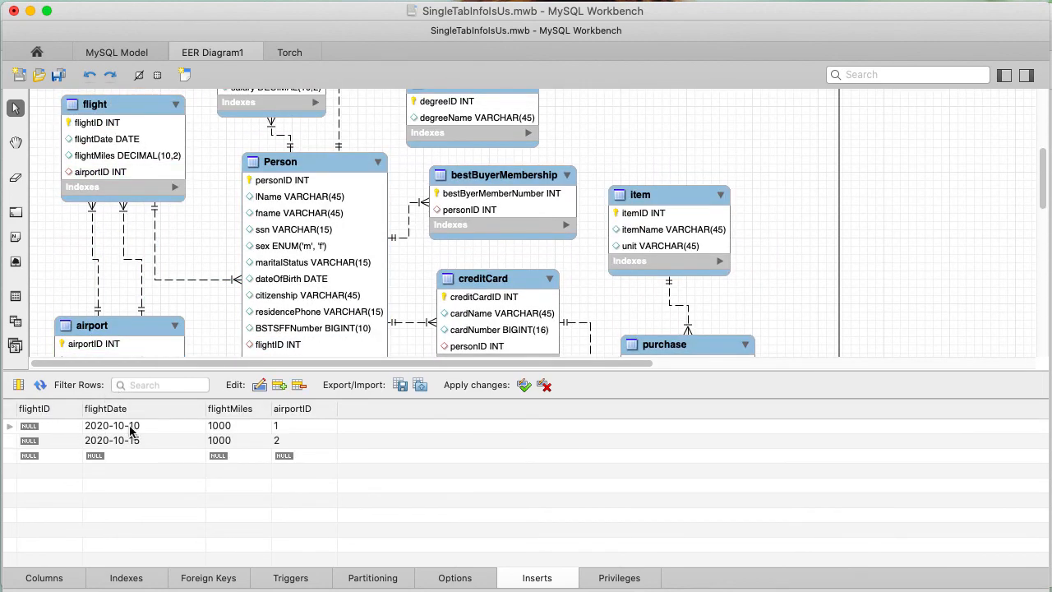
{"action": "left_click", "coordinate": [294, 426]}
{"action": "left_click", "coordinate": [291, 442]}
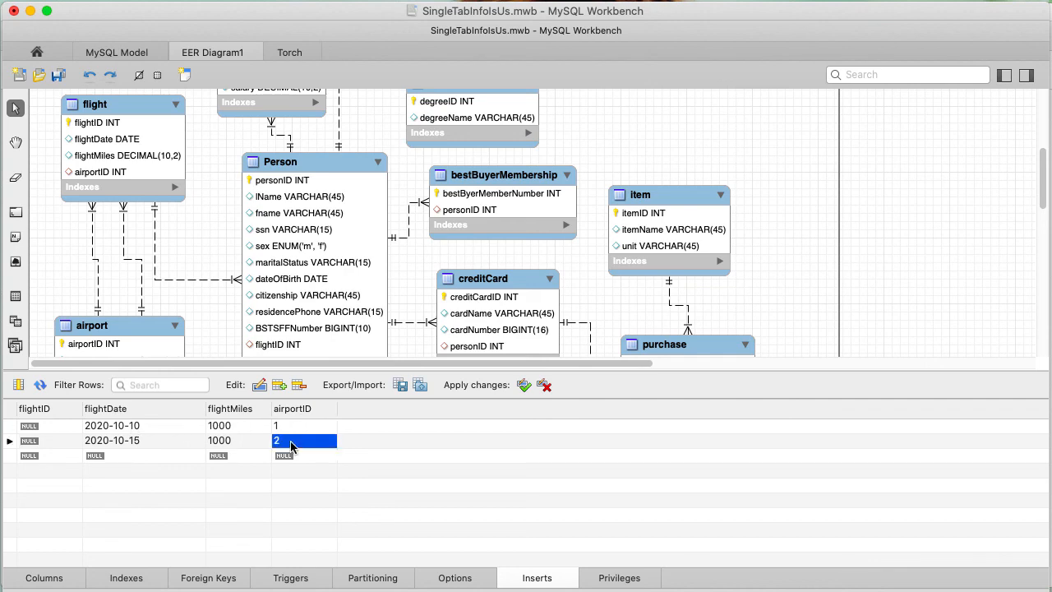
{"action": "left_click", "coordinate": [296, 427]}
{"action": "left_click", "coordinate": [294, 443]}
{"action": "scroll", "coordinate": [209, 293], "scroll_direction": "down", "scroll_amount": 2}
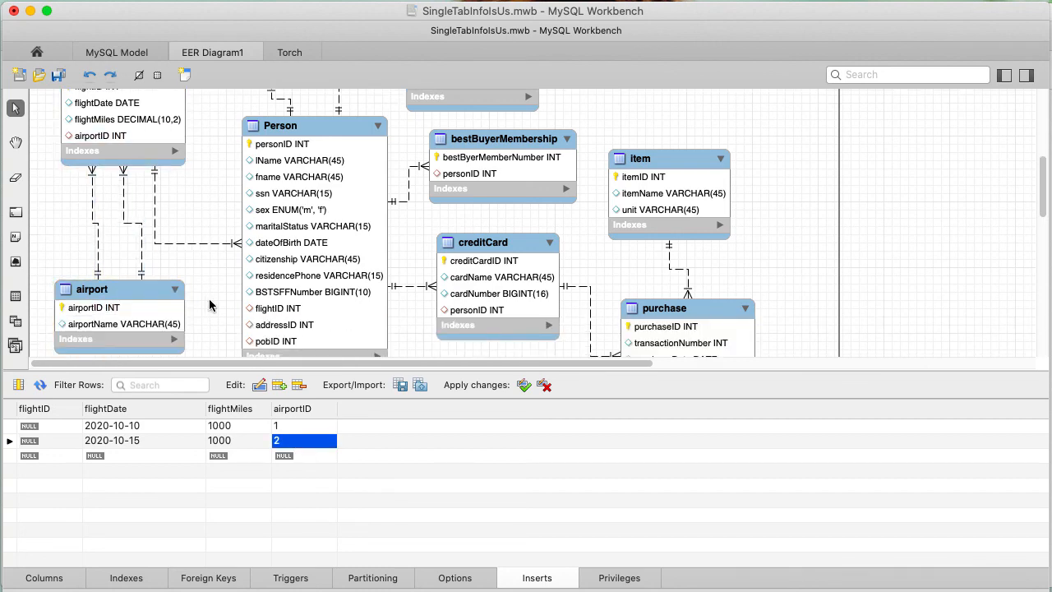
- Open the airport table's inserts and check the airportName values of its two sample rows
{"action": "left_click", "coordinate": [122, 293]}
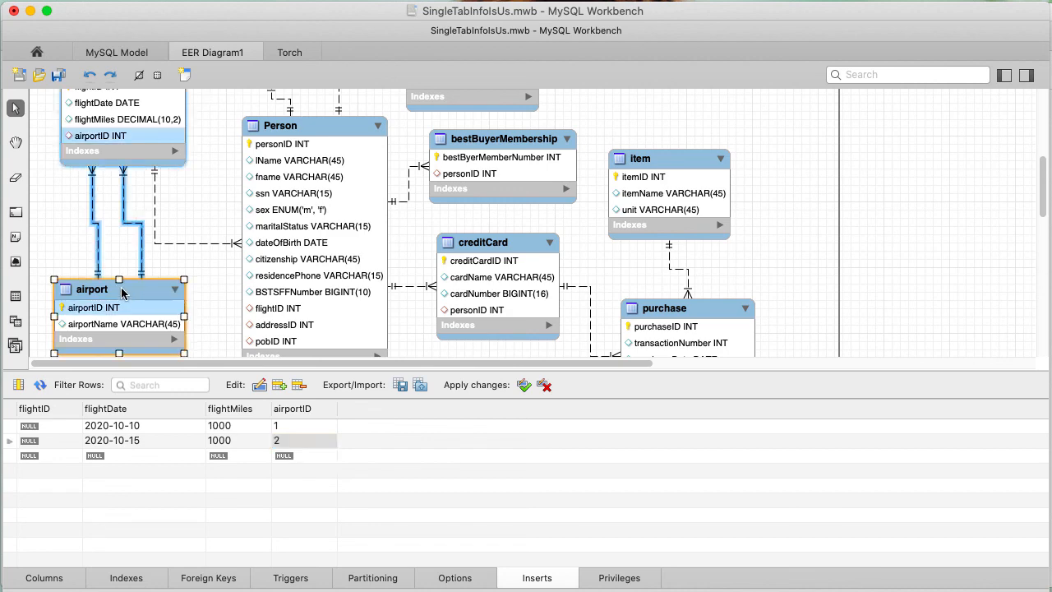
{"action": "left_click", "coordinate": [126, 408]}
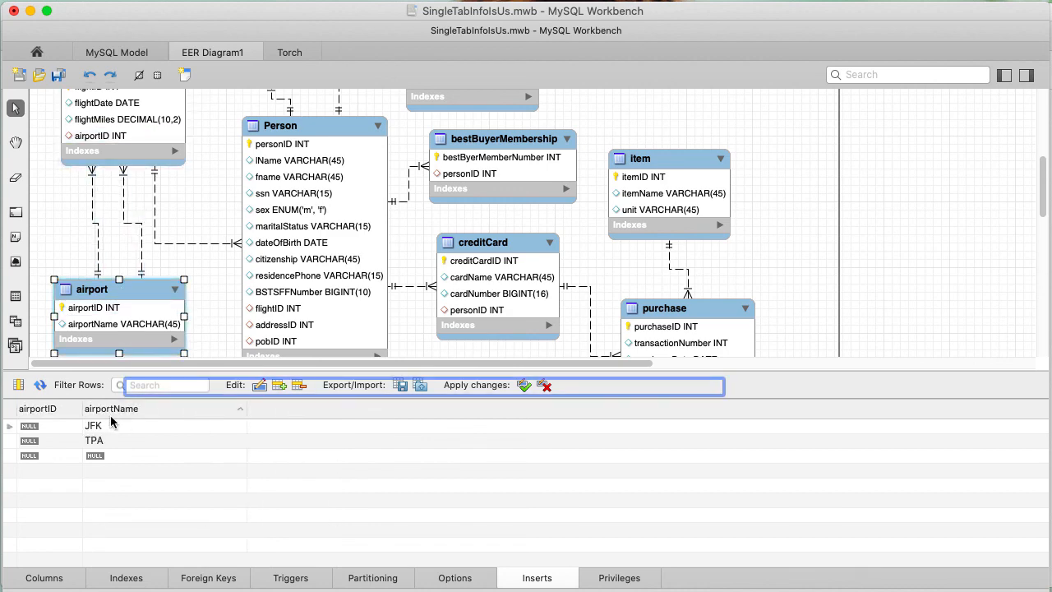
{"action": "left_click", "coordinate": [111, 425]}
{"action": "left_click", "coordinate": [112, 441]}
{"action": "left_click", "coordinate": [115, 426]}
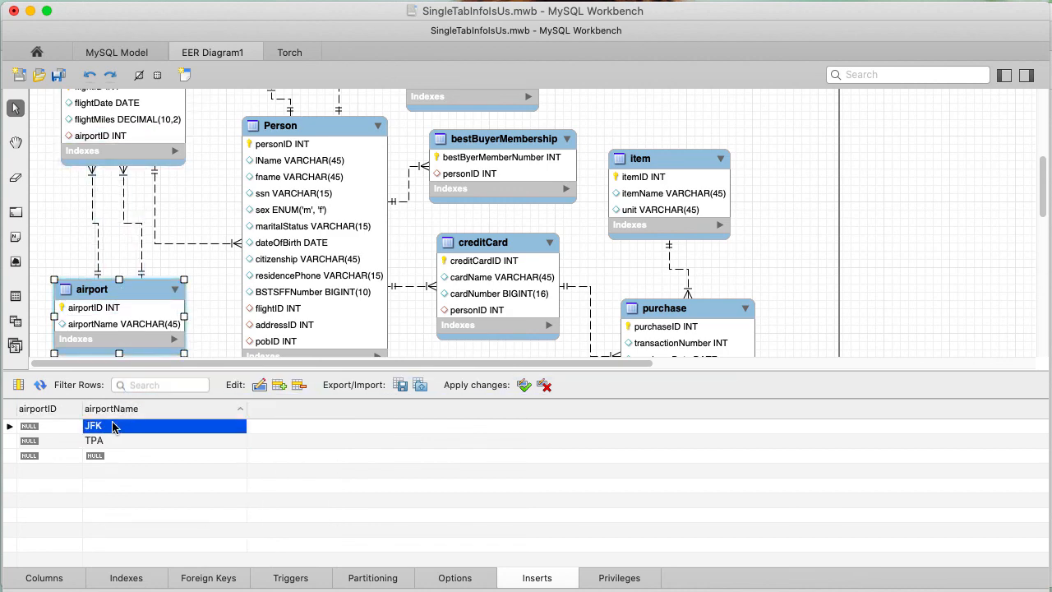
- Check the second airport sample row, and look back over the tables above it in the diagram
{"action": "left_click", "coordinate": [112, 440]}
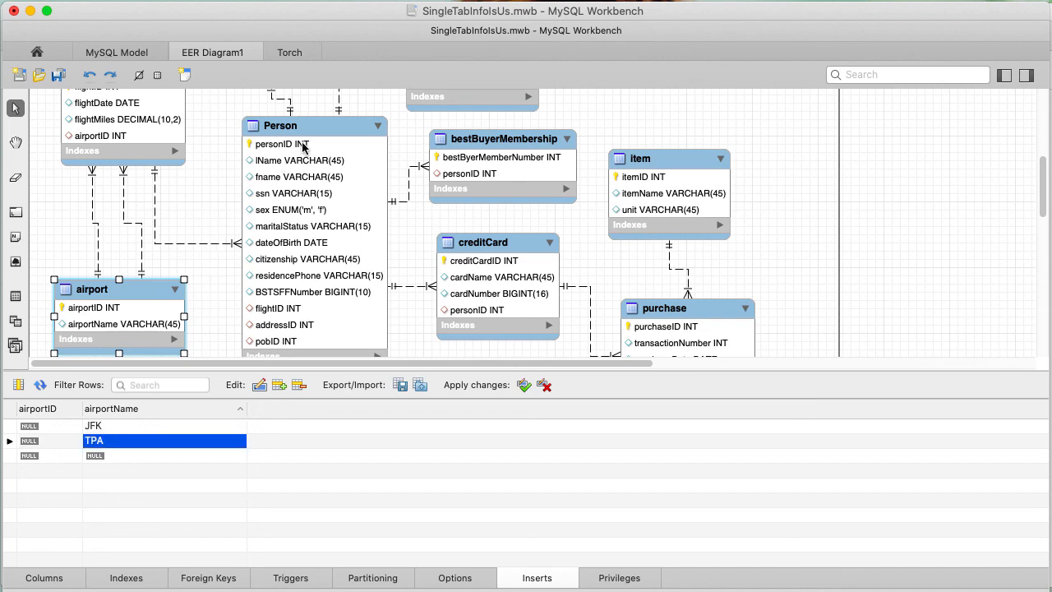
{"action": "scroll", "coordinate": [218, 148], "scroll_direction": "up", "scroll_amount": 2}
{"action": "scroll", "coordinate": [207, 233], "scroll_direction": "down", "scroll_amount": 1}
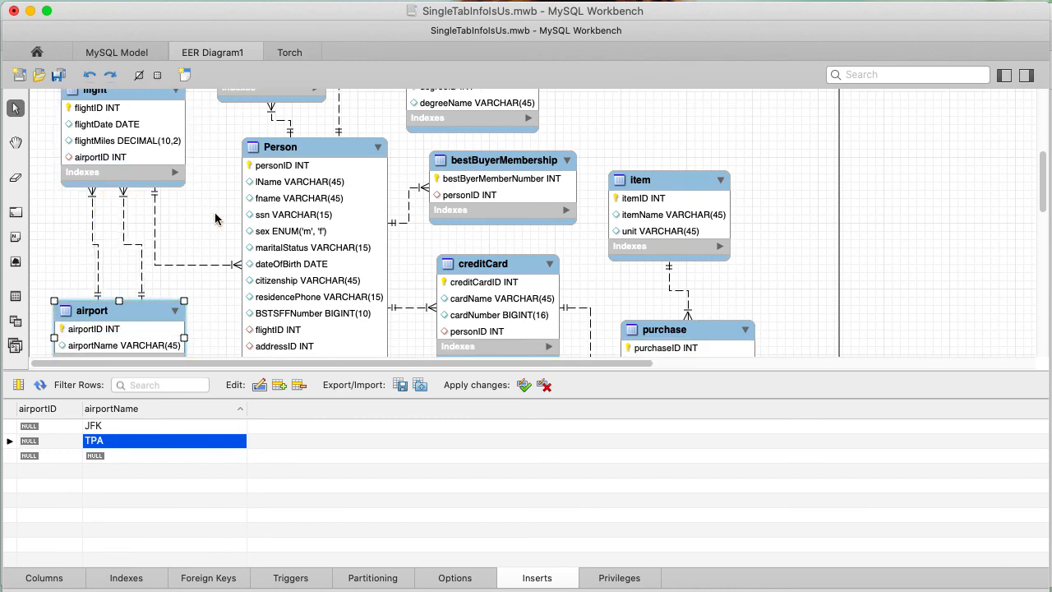
{"action": "left_click", "coordinate": [216, 217]}
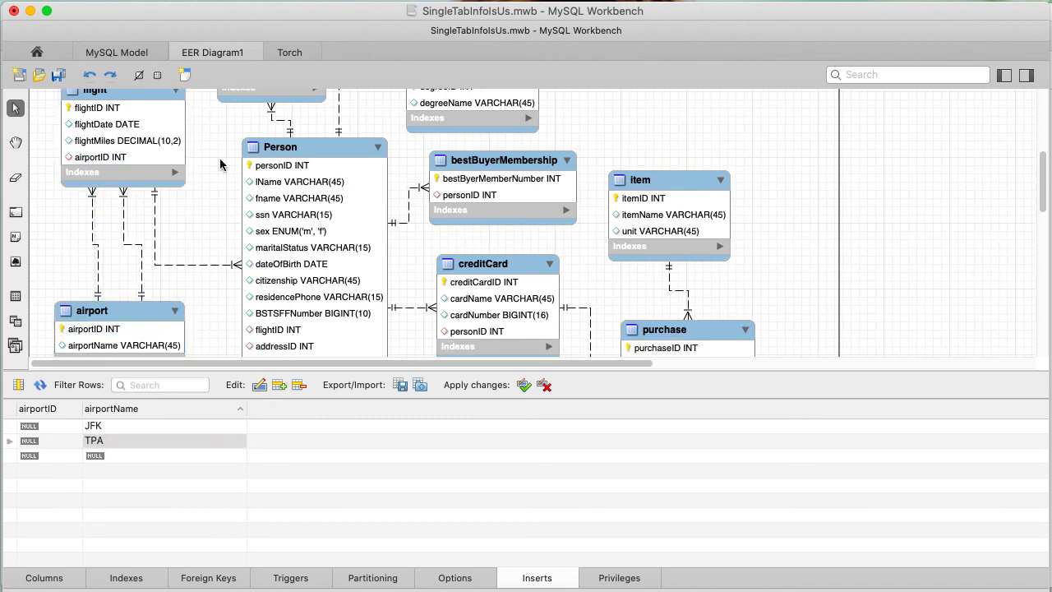
{"action": "scroll", "coordinate": [220, 158], "scroll_direction": "up", "scroll_amount": 10}
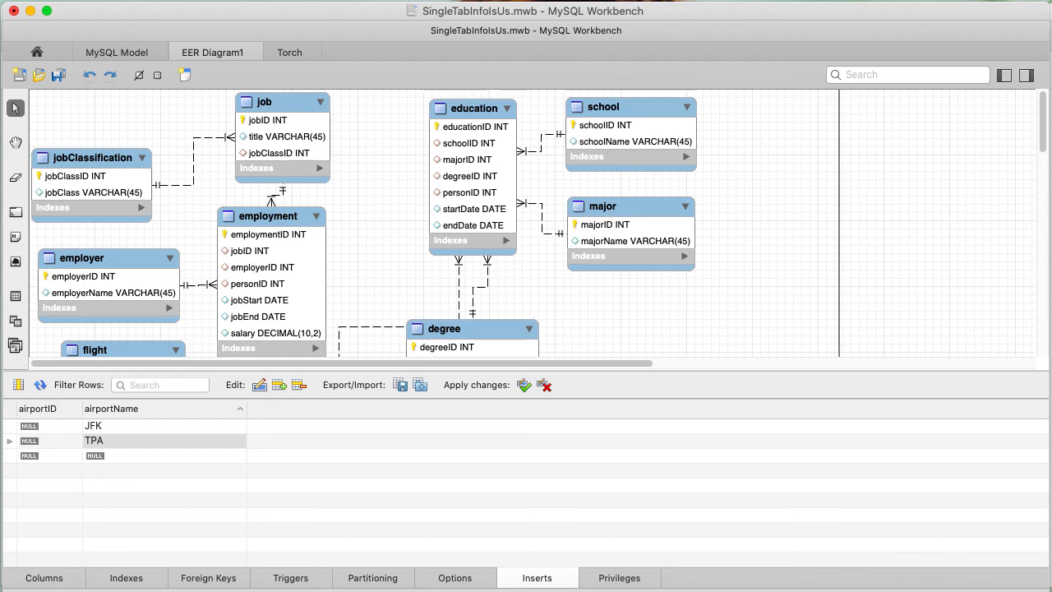
- Start forward engineering to the database over the Torch connection, keeping INSERT statements, DROP objects and DROP SCHEMA generation enabled
{"action": "left_click", "coordinate": [364, 0]}
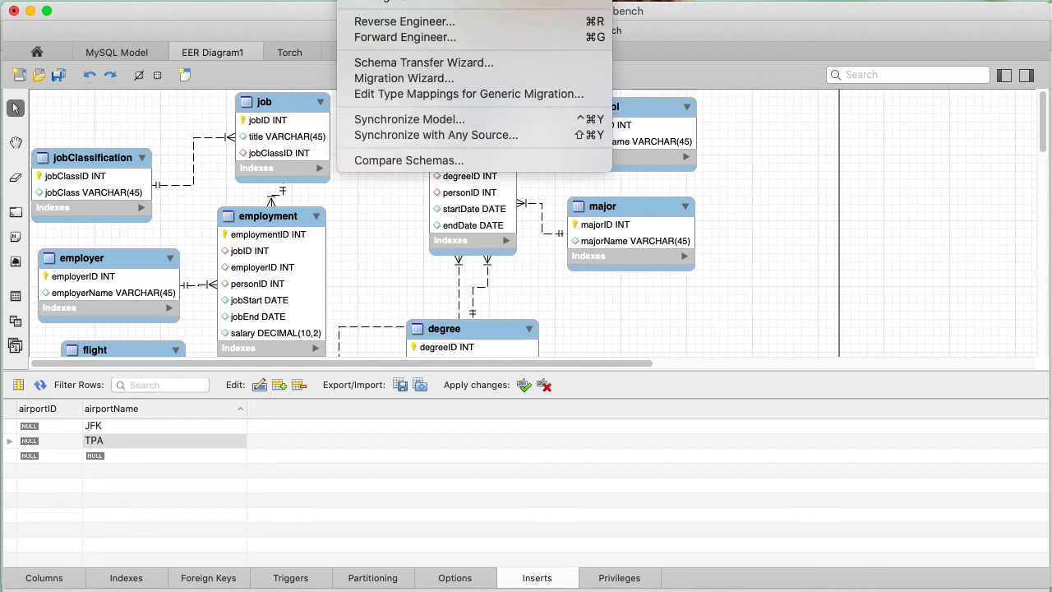
{"action": "left_click", "coordinate": [413, 39]}
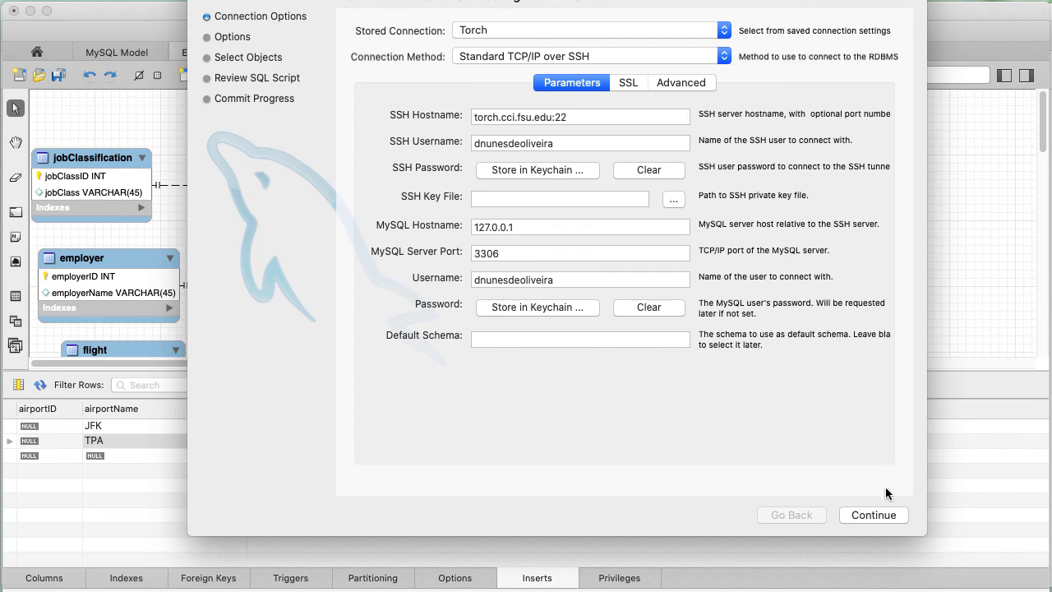
{"action": "left_click", "coordinate": [878, 516]}
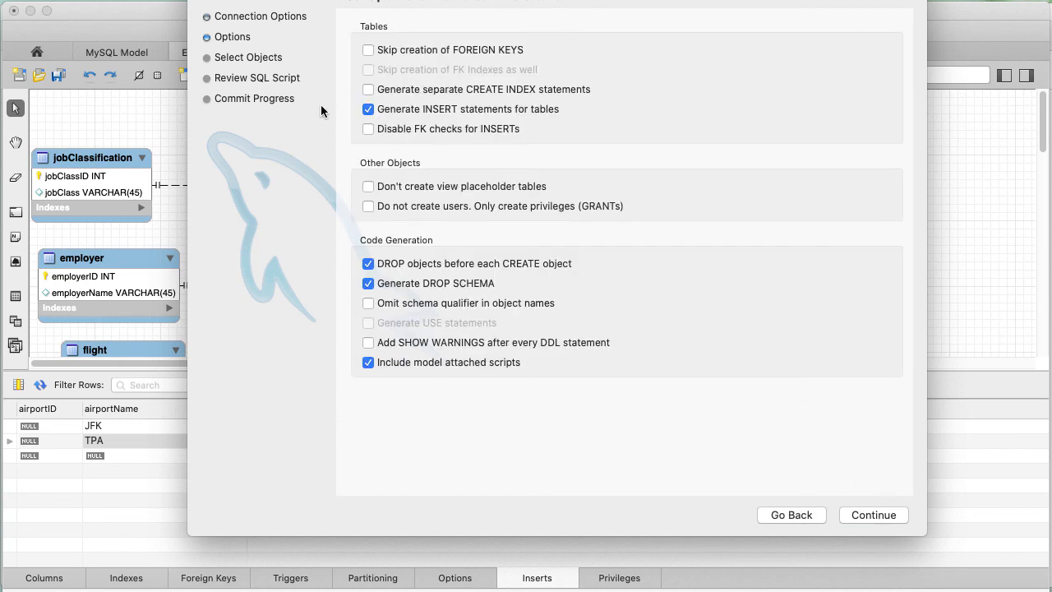
{"action": "left_click", "coordinate": [879, 517]}
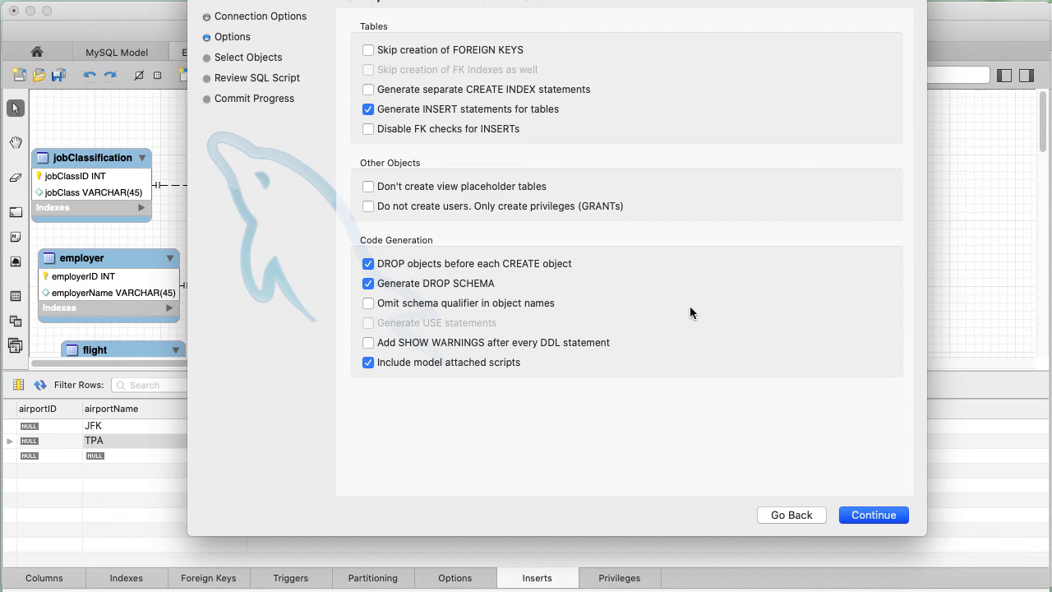
{"action": "key", "text": "Return"}
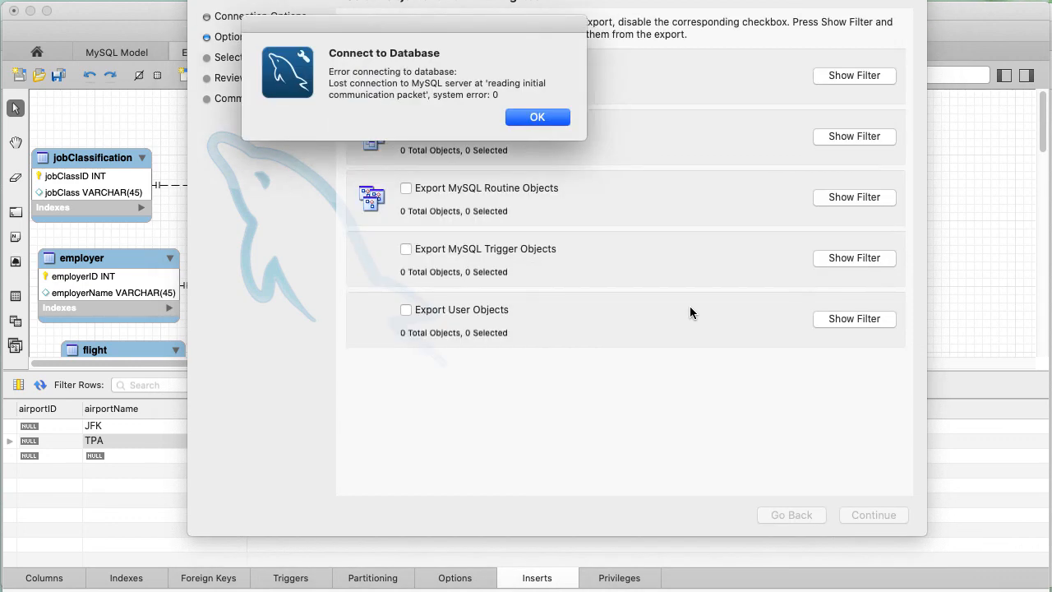
{"action": "left_click", "coordinate": [550, 119]}
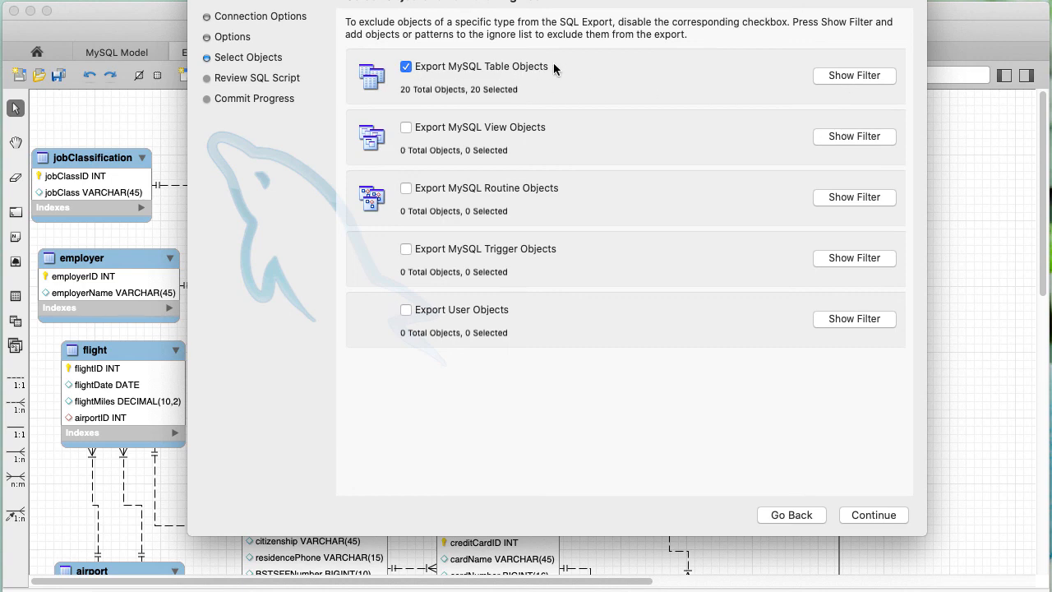
- Exclude the lowercase person table and the product table from the exported table objects, and generate the SQL script
{"action": "left_click", "coordinate": [823, 77]}
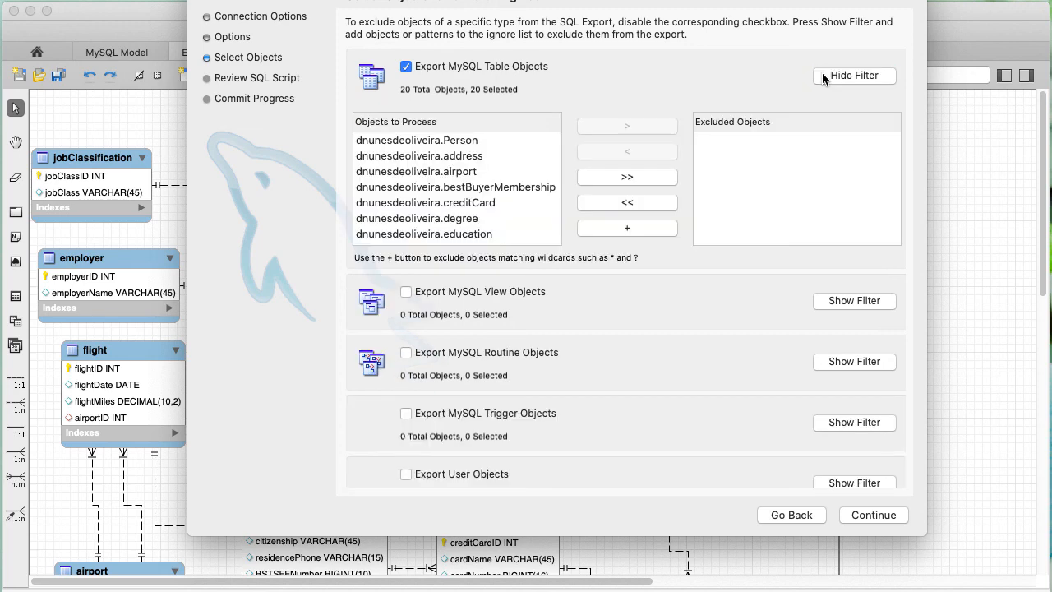
{"action": "scroll", "coordinate": [479, 207], "scroll_direction": "down", "scroll_amount": 5}
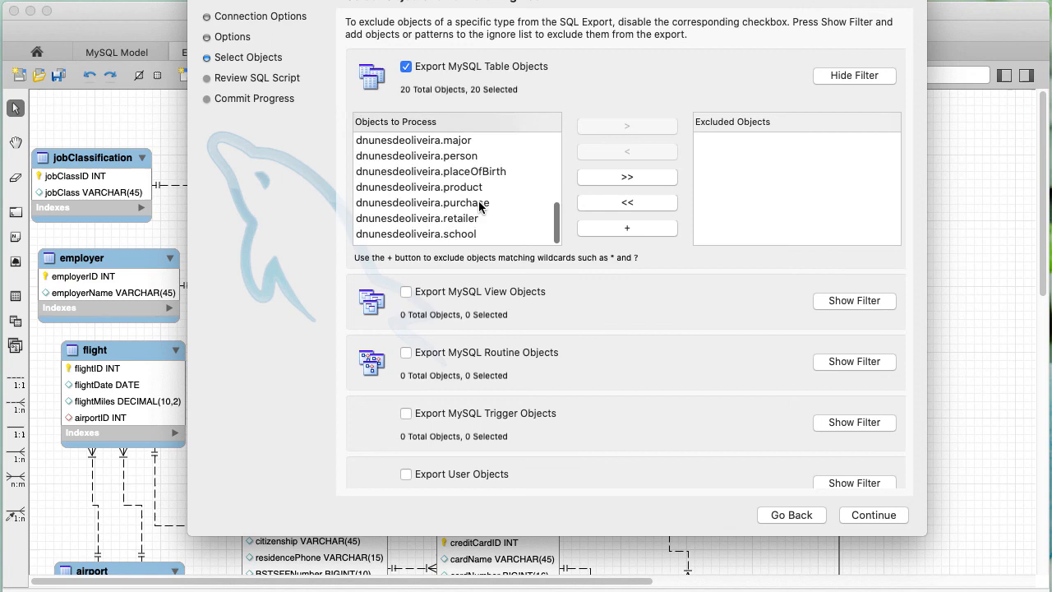
{"action": "left_click", "coordinate": [477, 158]}
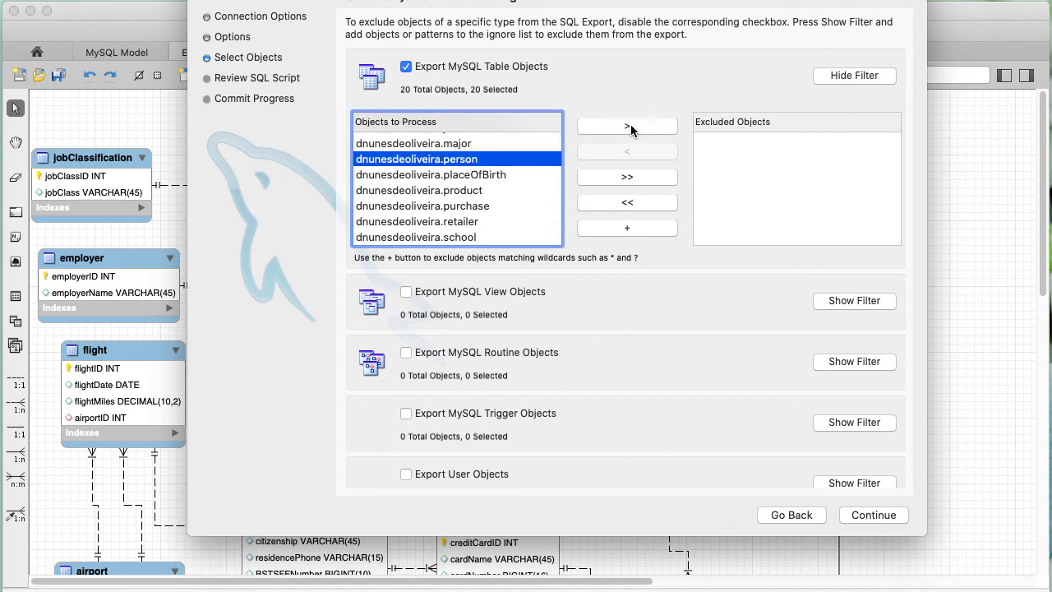
{"action": "left_click", "coordinate": [627, 126]}
{"action": "scroll", "coordinate": [472, 189], "scroll_direction": "down", "scroll_amount": 5}
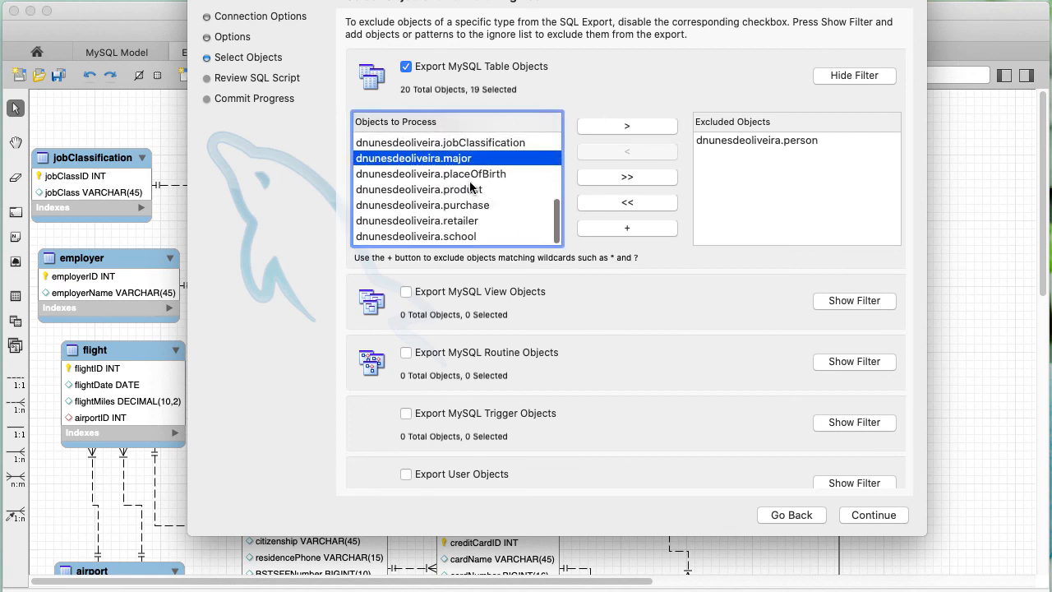
{"action": "left_click", "coordinate": [470, 190]}
{"action": "left_click", "coordinate": [627, 126]}
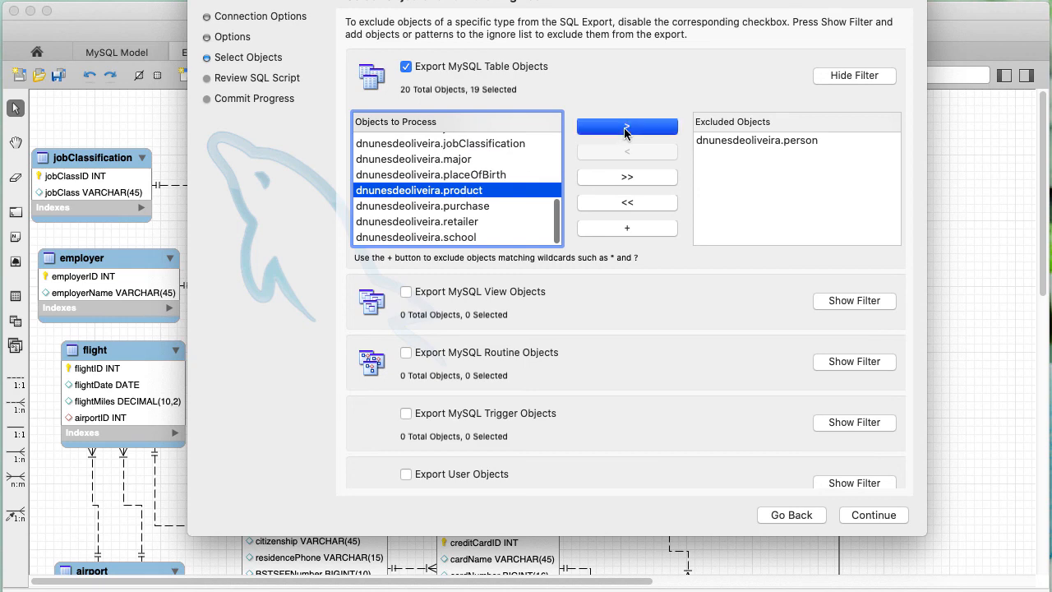
{"action": "left_click", "coordinate": [873, 515]}
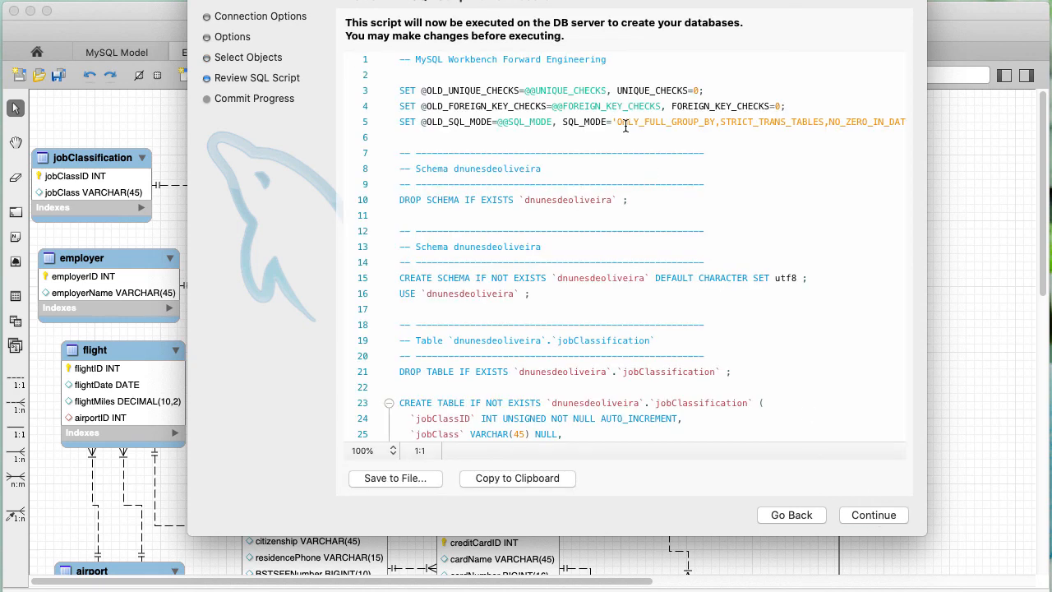
- Review the generated CREATE TABLE script and execute it on the database server, closing the wizard when it is done
{"action": "scroll", "coordinate": [471, 147], "scroll_direction": "down", "scroll_amount": 5}
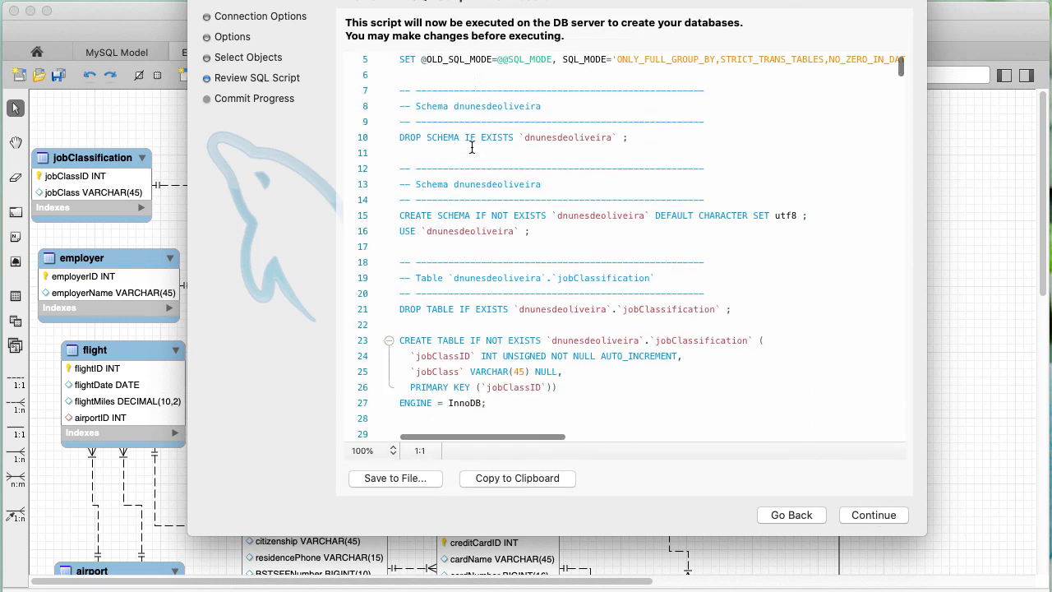
{"action": "scroll", "coordinate": [472, 146], "scroll_direction": "down", "scroll_amount": 20}
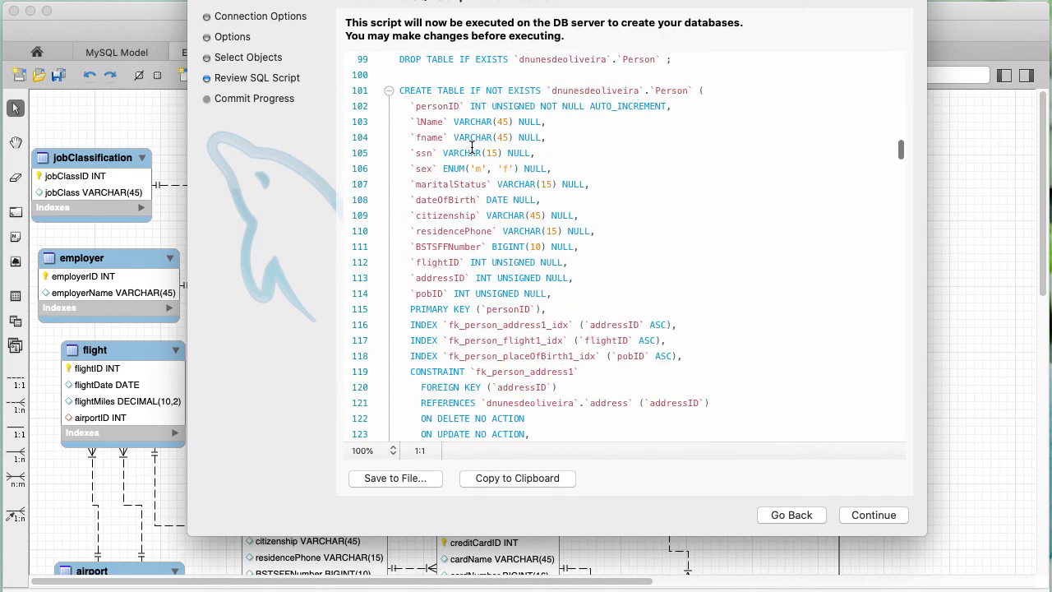
{"action": "scroll", "coordinate": [472, 147], "scroll_direction": "down", "scroll_amount": 20}
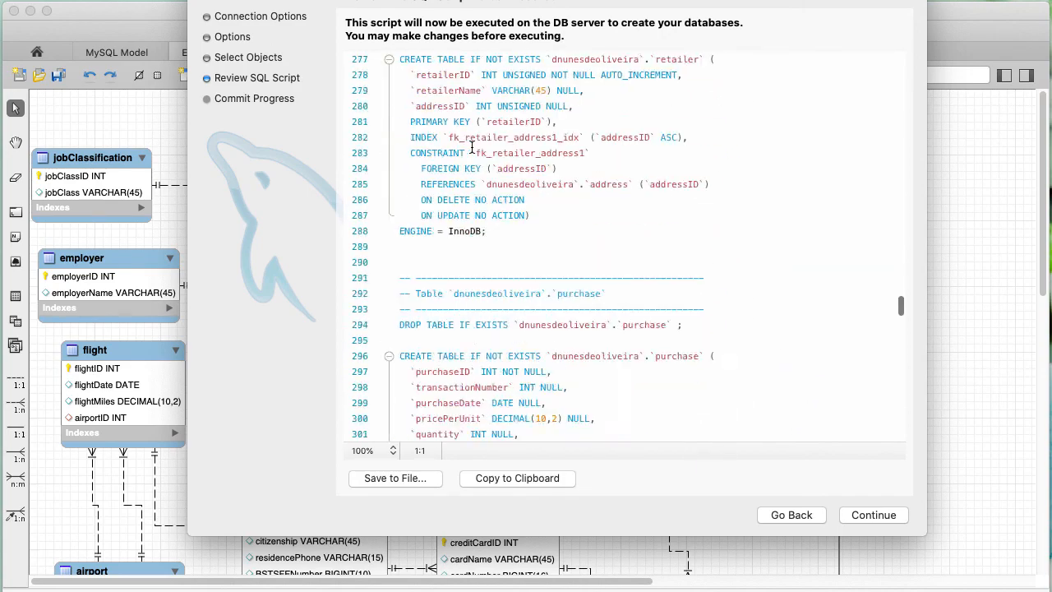
{"action": "scroll", "coordinate": [472, 146], "scroll_direction": "up", "scroll_amount": 18}
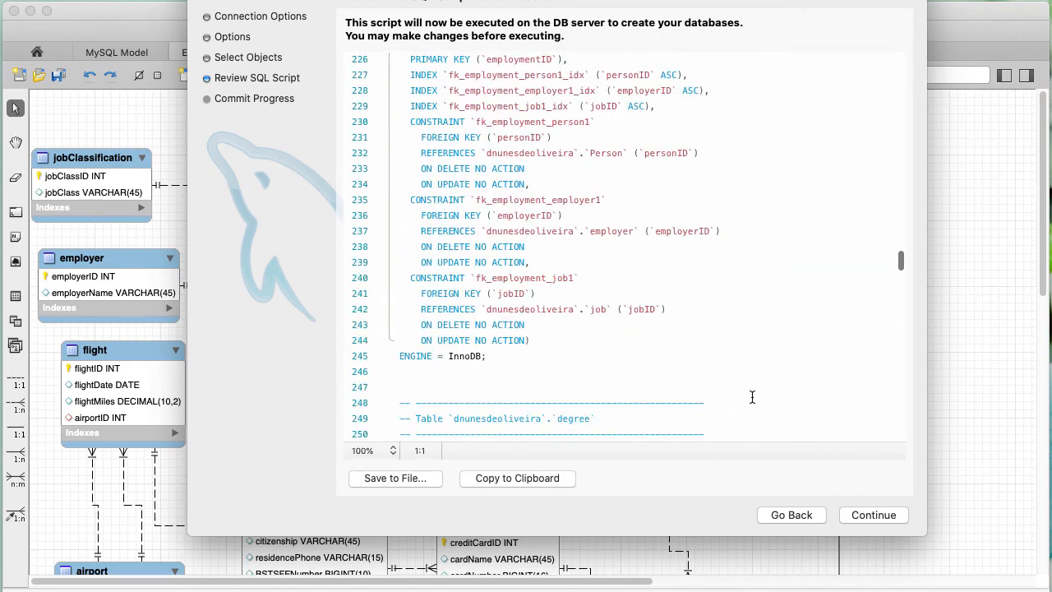
{"action": "left_click", "coordinate": [877, 515]}
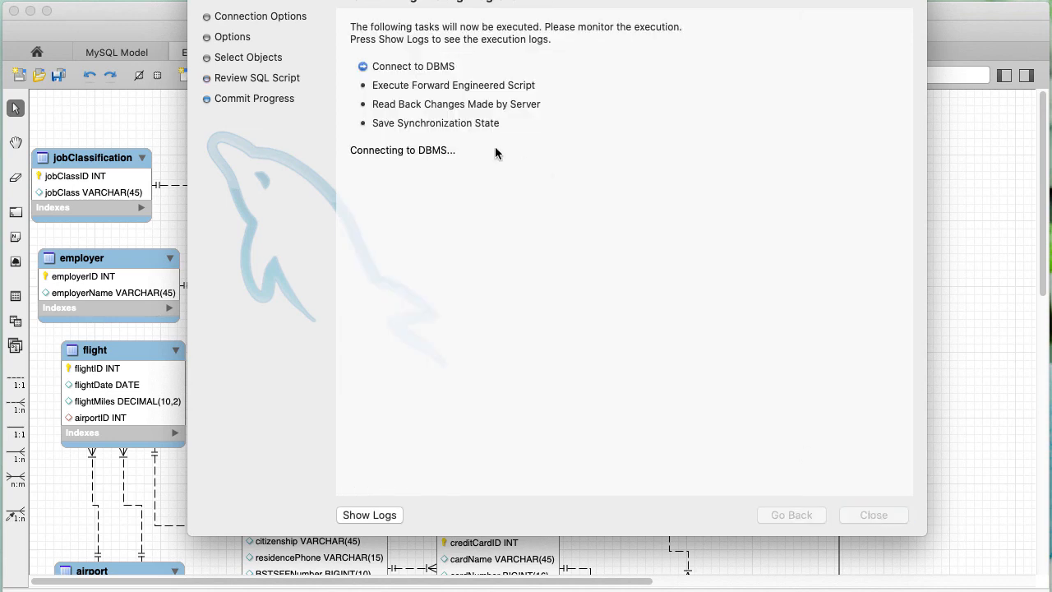
{"action": "left_click_drag", "start_coordinate": [527, 0], "coordinate": [524, 15]}
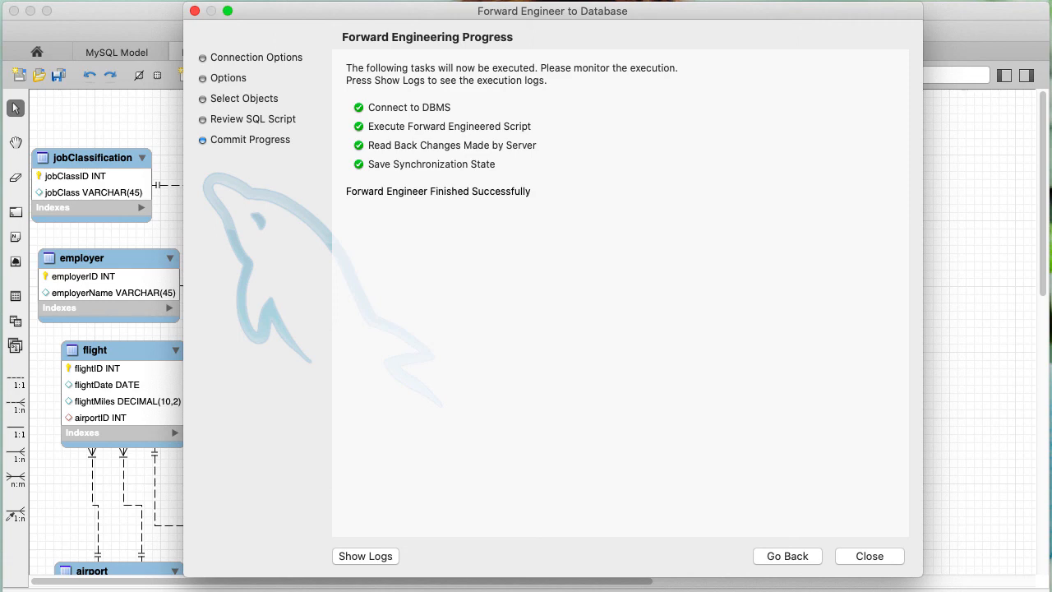
{"action": "left_click", "coordinate": [870, 559]}
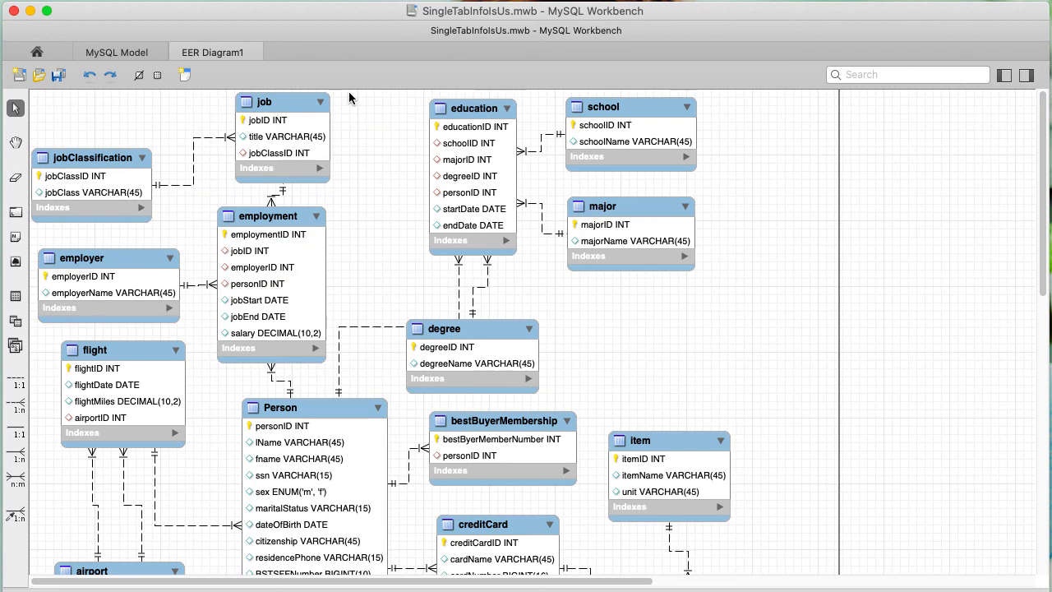
- Open the Torch connection and run "show tables;" on the forward-engineered schema
{"action": "left_click", "coordinate": [38, 53]}
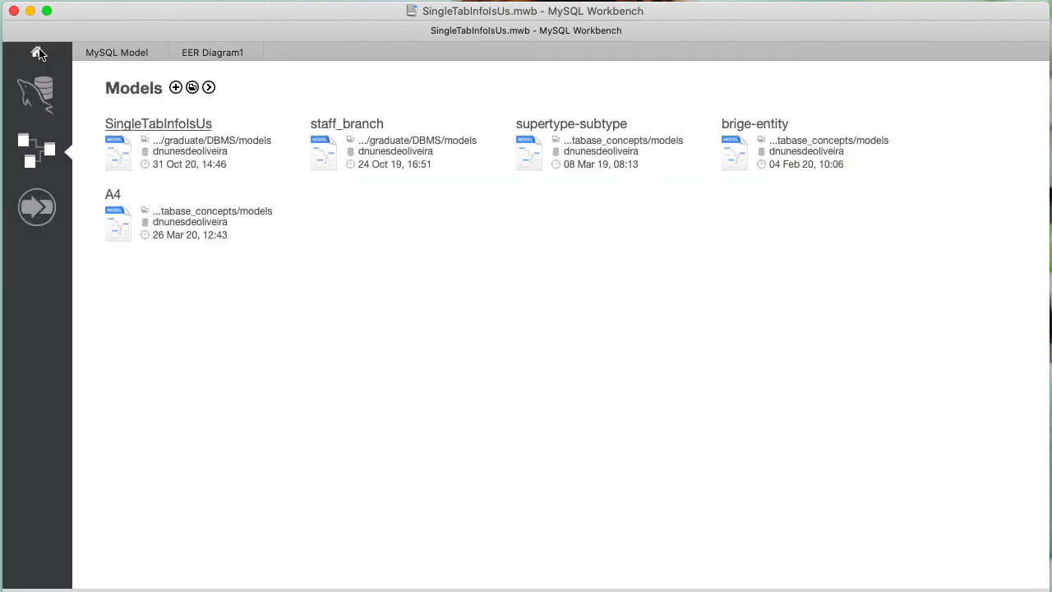
{"action": "left_click", "coordinate": [41, 99]}
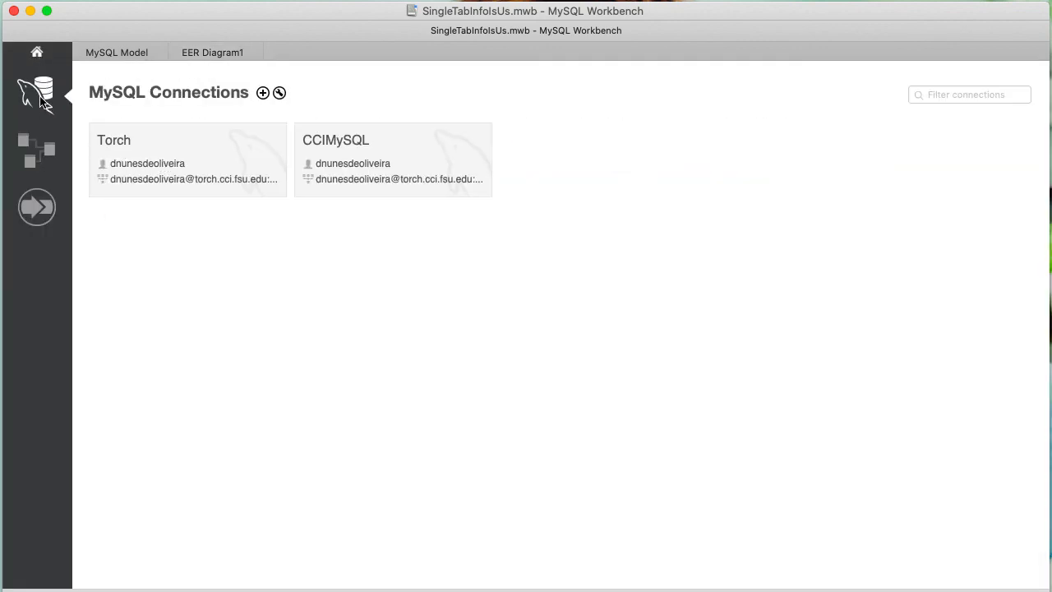
{"action": "left_click", "coordinate": [170, 149]}
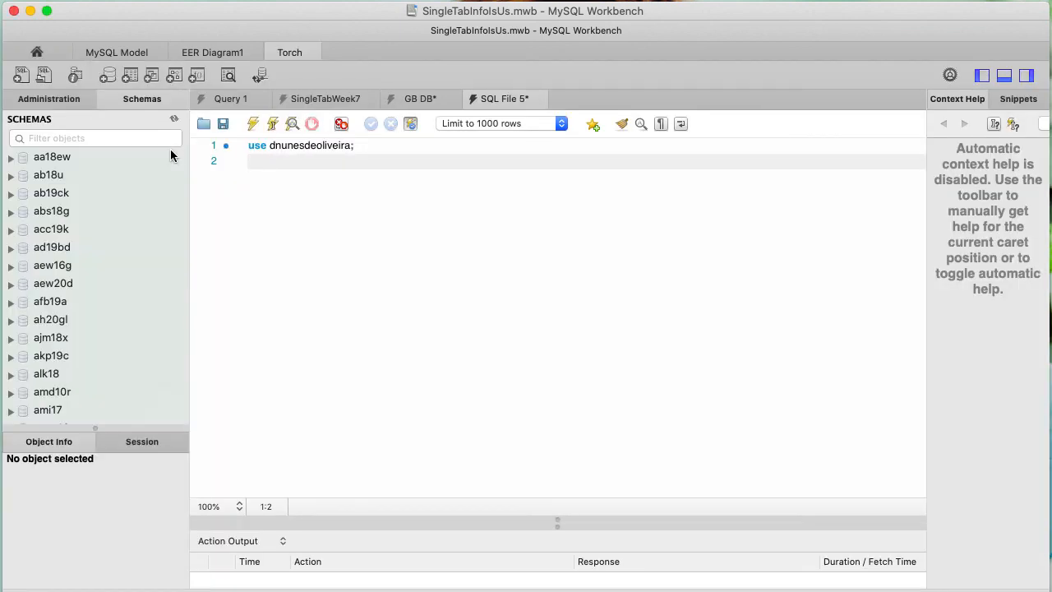
{"action": "type", "text": "show tables;"}
{"action": "left_click", "coordinate": [253, 123]}
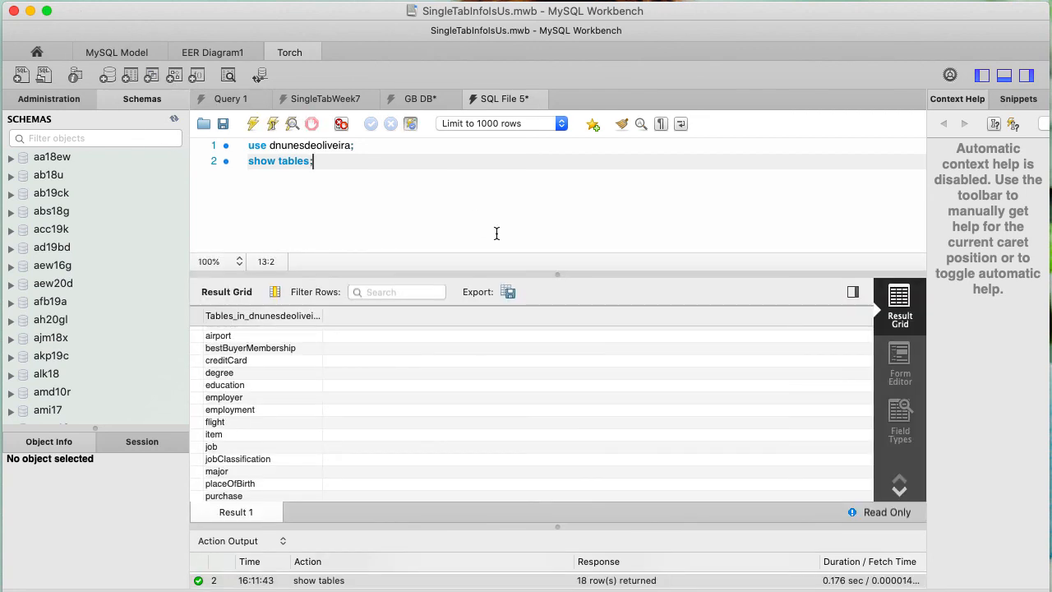
- Go through the returned table list from Person to school to check which tables exist in the schema
{"action": "scroll", "coordinate": [283, 364], "scroll_direction": "up", "scroll_amount": 2}
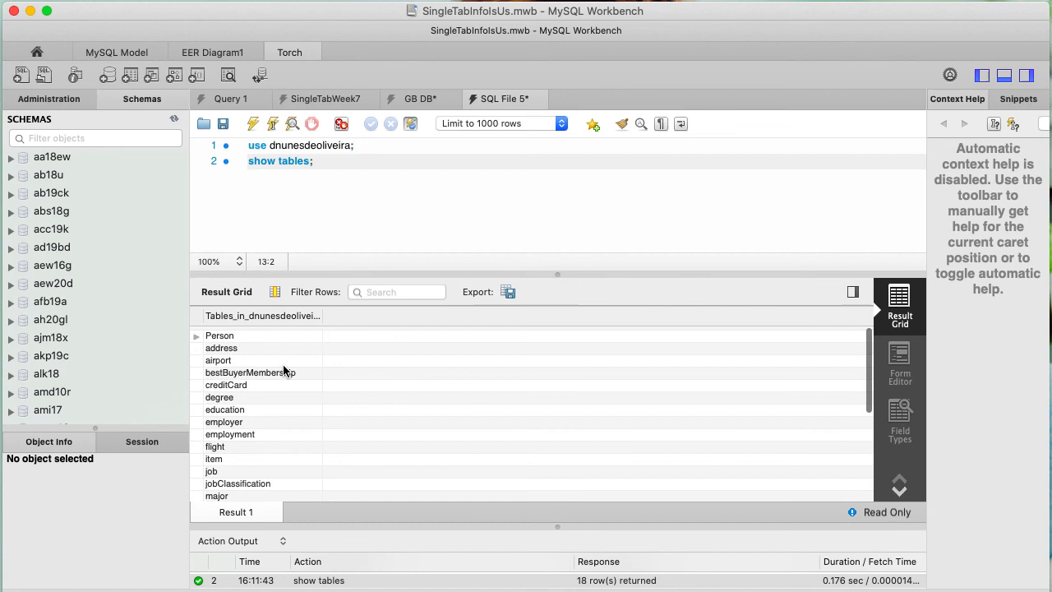
{"action": "left_click", "coordinate": [252, 332]}
{"action": "key", "text": "Down"}
{"action": "key", "text": "Down"}
{"action": "key", "text": "Down"}
{"action": "key", "text": "Down"}
{"action": "key", "text": "Down"}
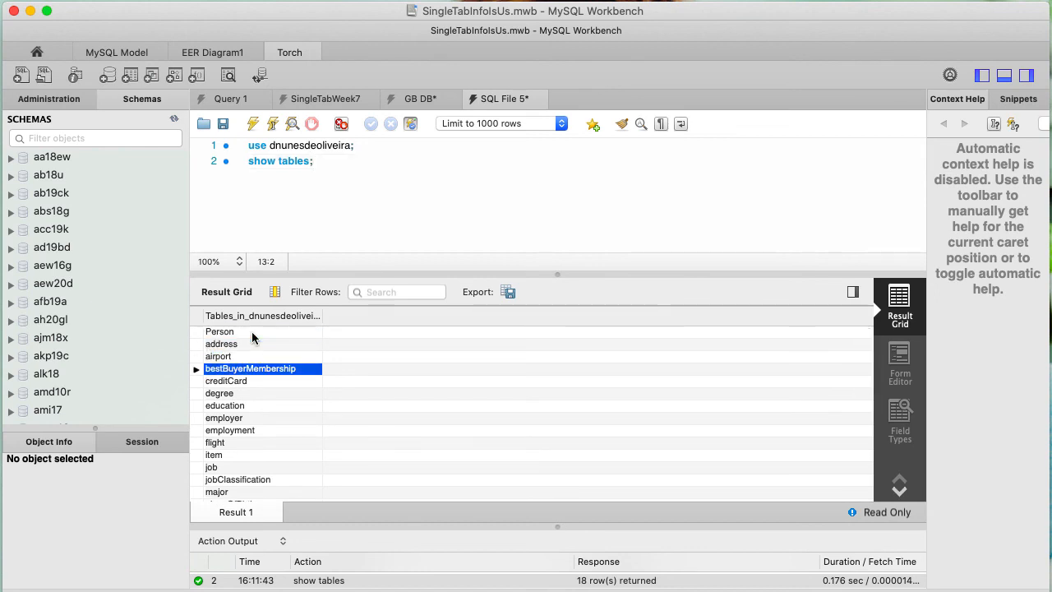
{"action": "key", "text": "Down"}
{"action": "key", "text": "Down"}
{"action": "key", "text": "Down"}
{"action": "key", "text": "Down"}
{"action": "key", "text": "Down"}
{"action": "key", "text": "Down"}
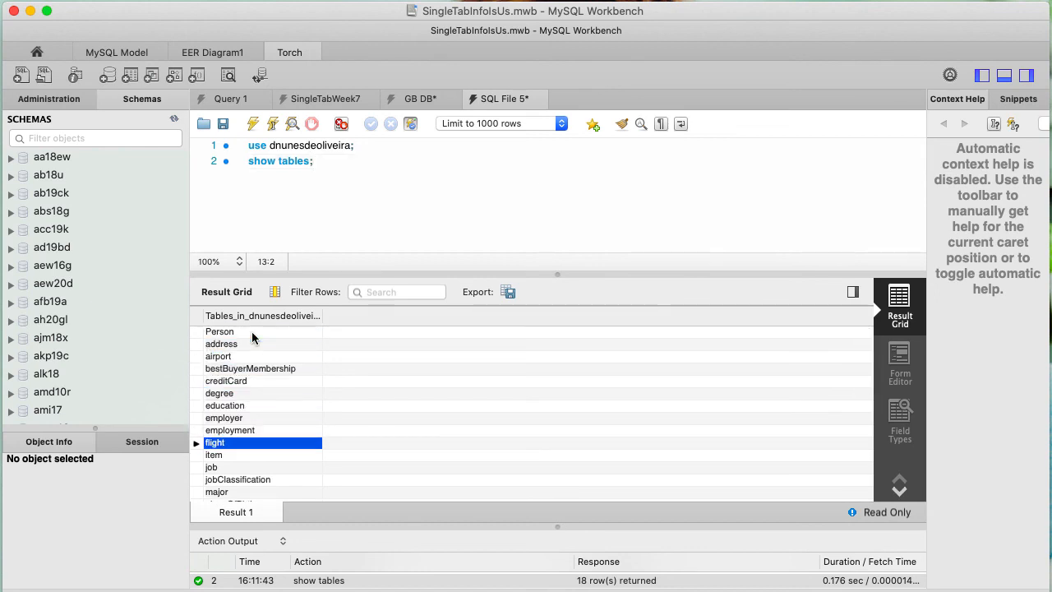
{"action": "key", "text": "Down"}
{"action": "key", "text": "Down"}
{"action": "key", "text": "Down"}
{"action": "key", "text": "Down"}
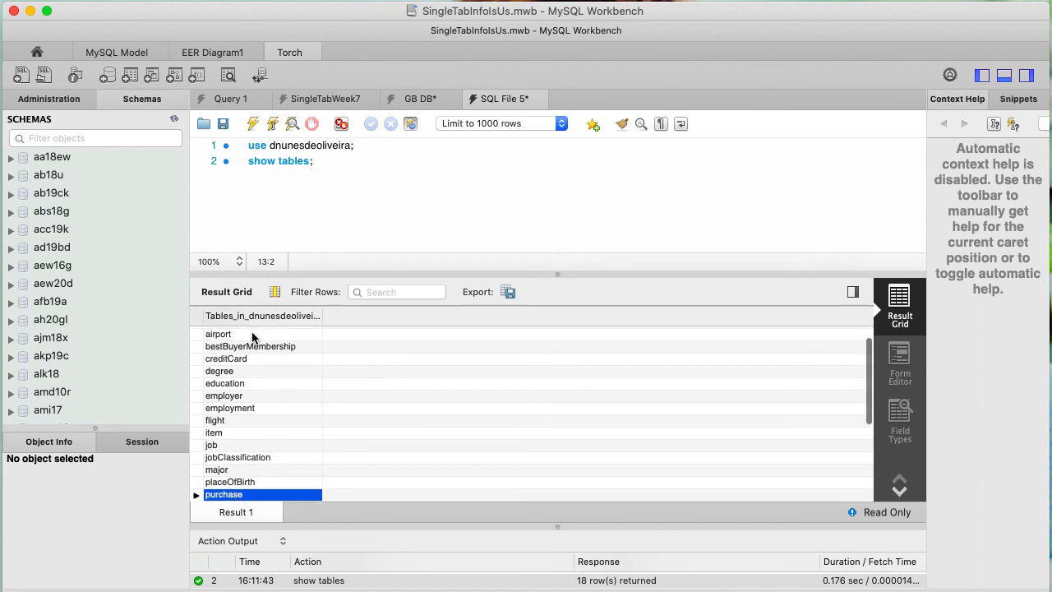
{"action": "key", "text": "Down"}
{"action": "key", "text": "Down"}
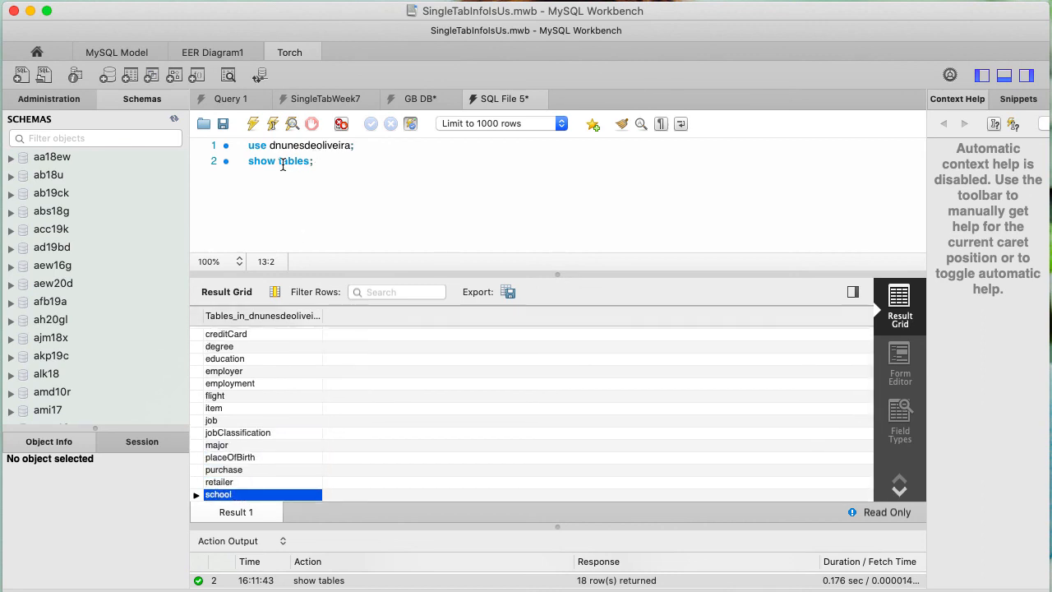
- Replace the show tables statement with "select * from Person;" and run it
{"action": "left_click", "coordinate": [249, 161]}
{"action": "left_click_drag", "start_coordinate": [249, 161], "coordinate": [345, 159]}
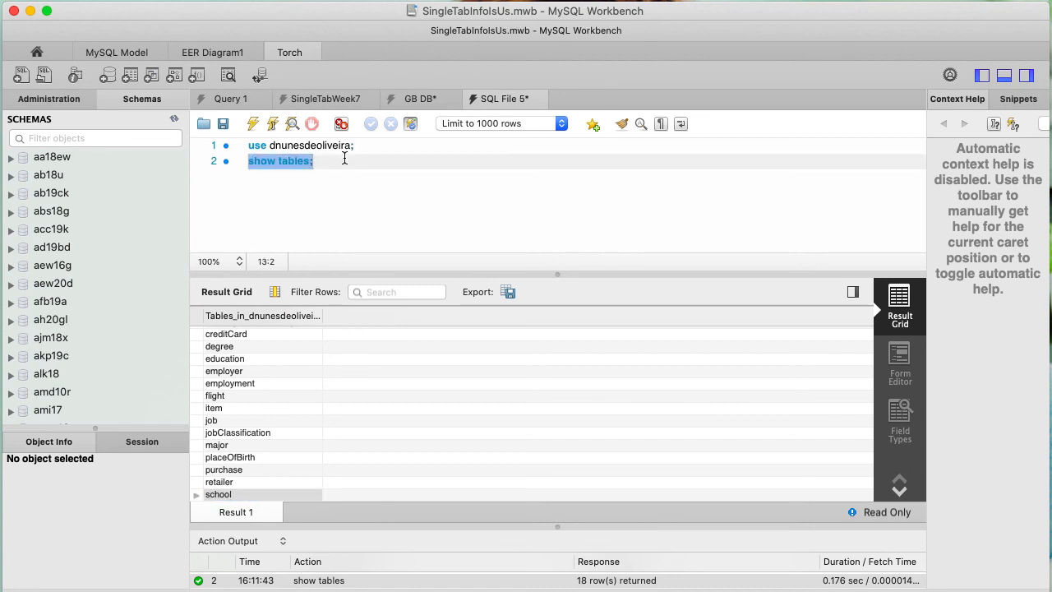
{"action": "type", "text": "select *"}
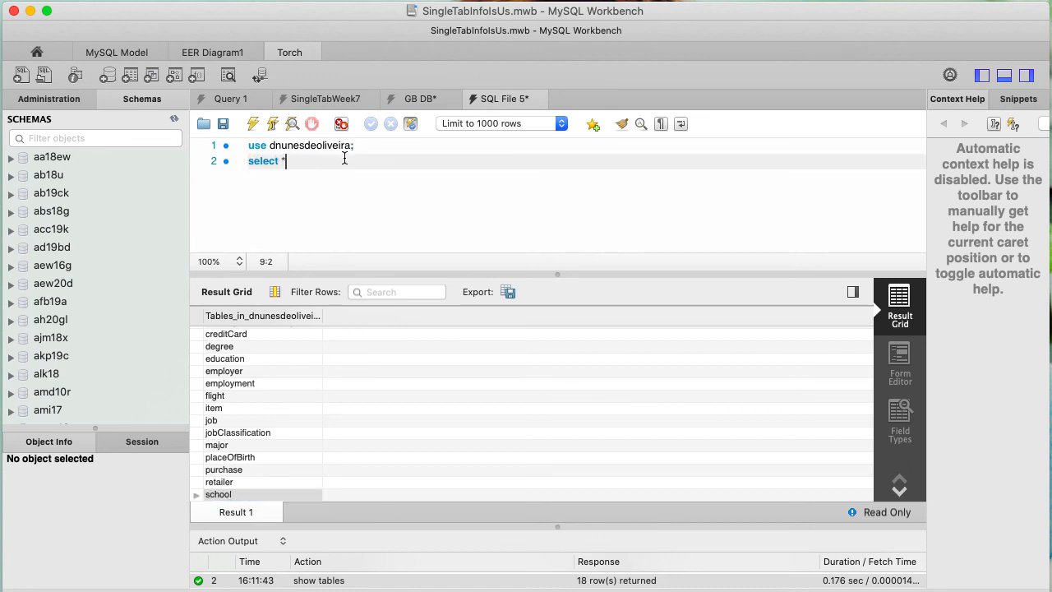
{"action": "type", "text": " from Person;"}
{"action": "left_click", "coordinate": [252, 123]}
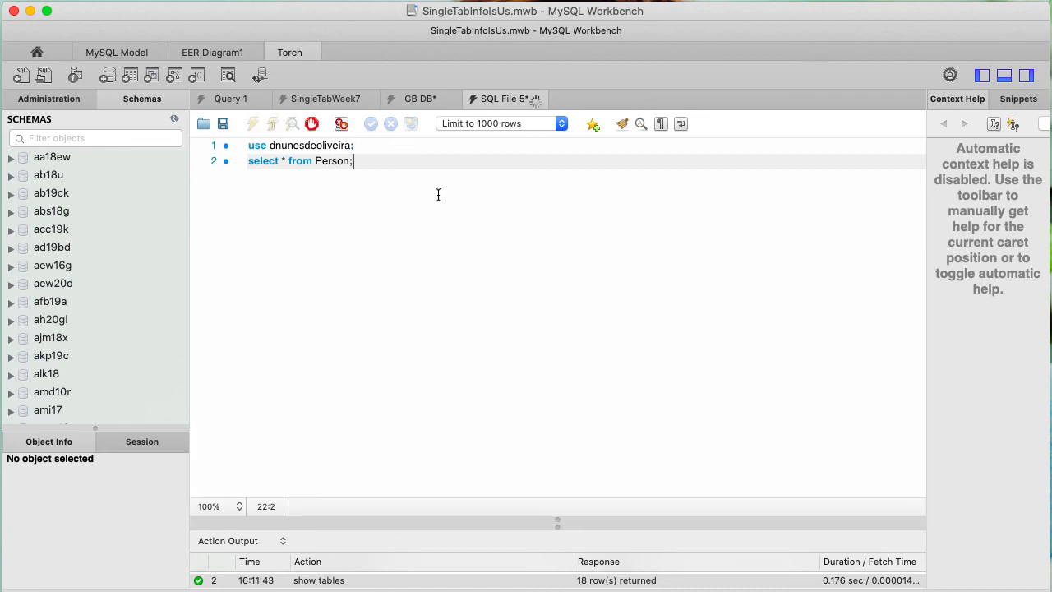